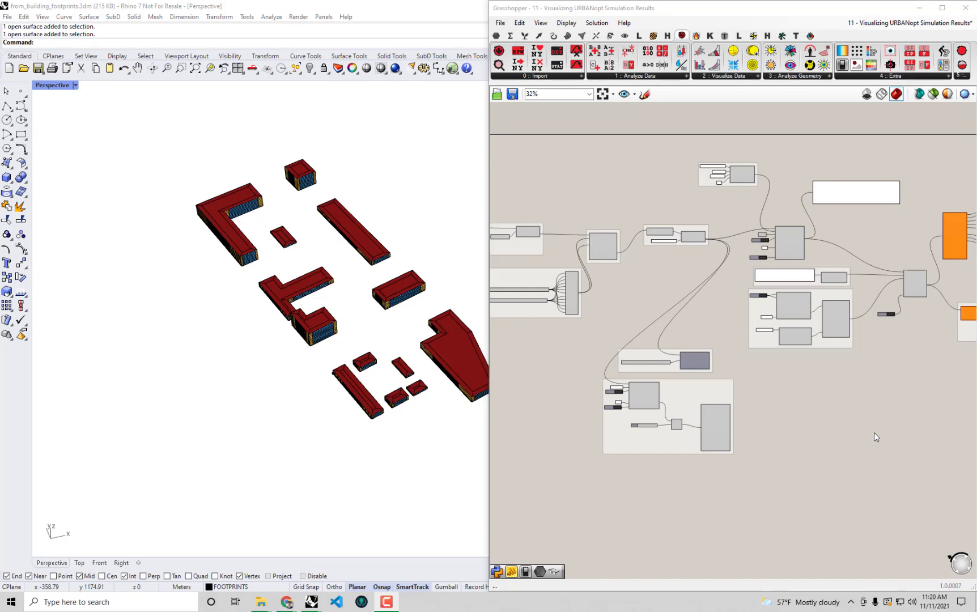
# Maximize Grasshopper full-screen and delete the results-charting components on the right of the definition
pyautogui.keyDown('shift'); pyautogui.moveTo(354, 296); pyautogui.dragTo(318, 301, button='right'); pyautogui.keyUp('shift')
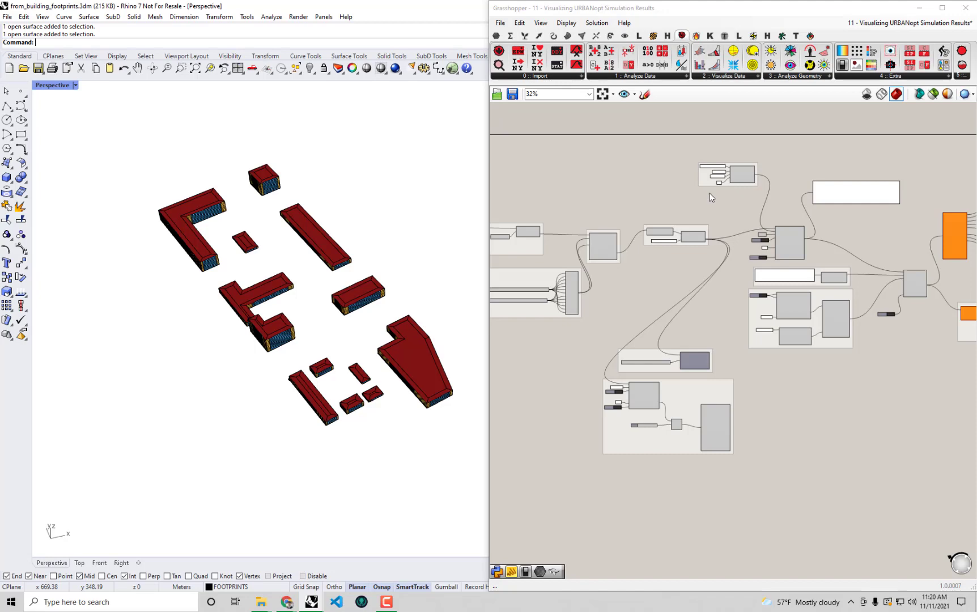
pyautogui.doubleClick(737, 9)
pyautogui.scroll(3, 577, 221)
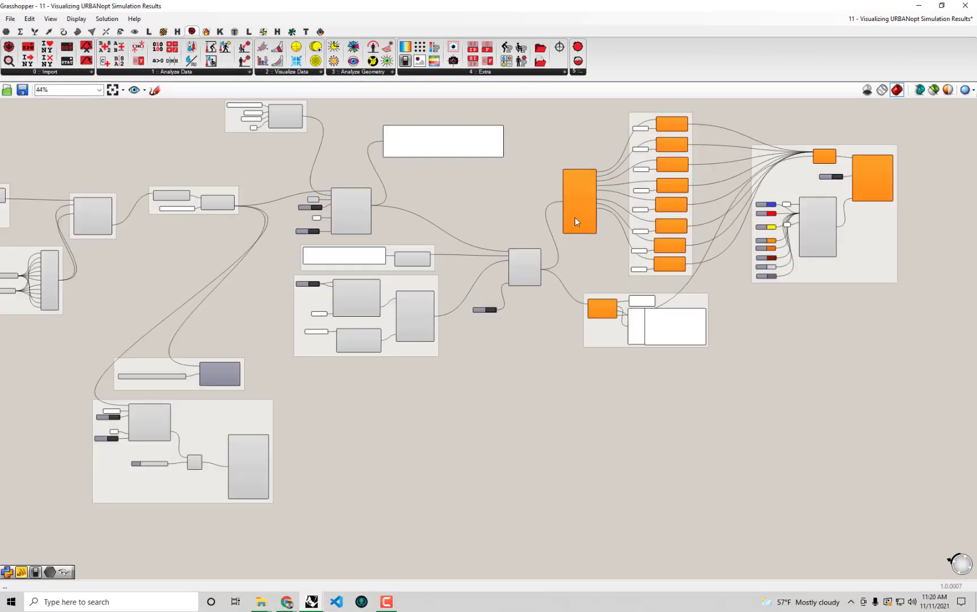
pyautogui.scroll(2, 576, 221)
pyautogui.moveTo(665, 243); pyautogui.dragTo(565, 319, button='right')
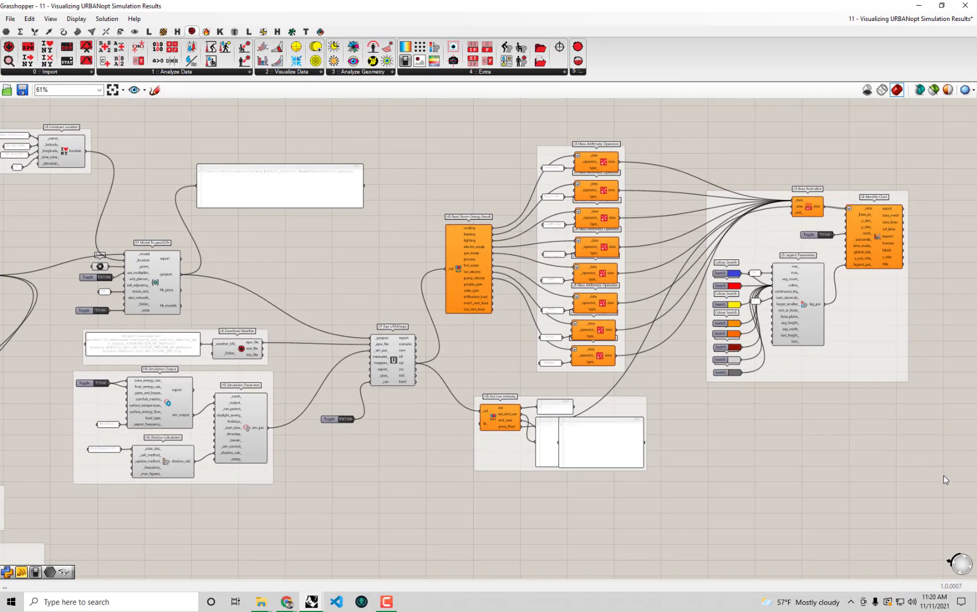
pyautogui.moveTo(942, 484); pyautogui.dragTo(445, 131)
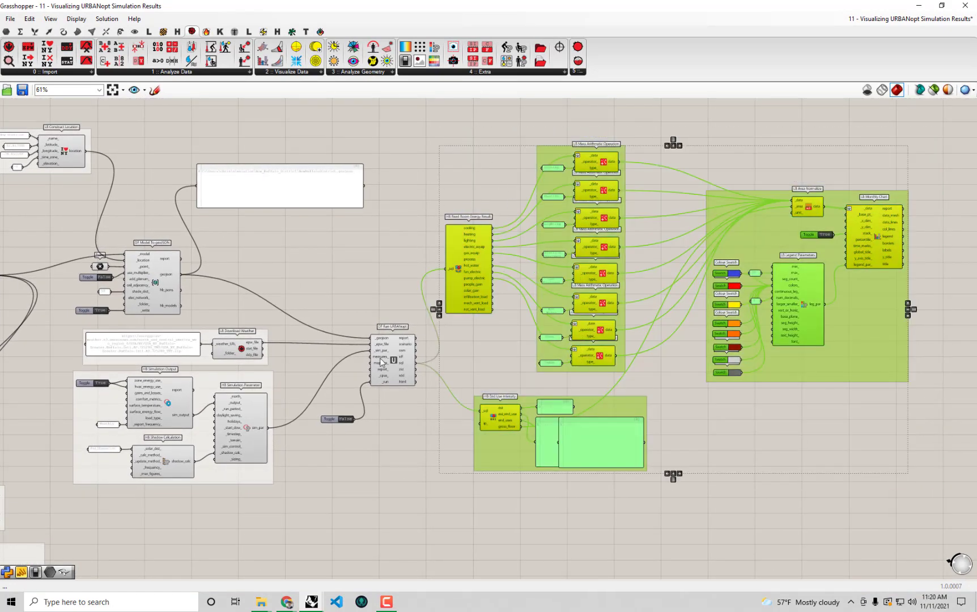
pyautogui.scroll(3, 381, 359)
pyautogui.scroll(-4, 422, 294)
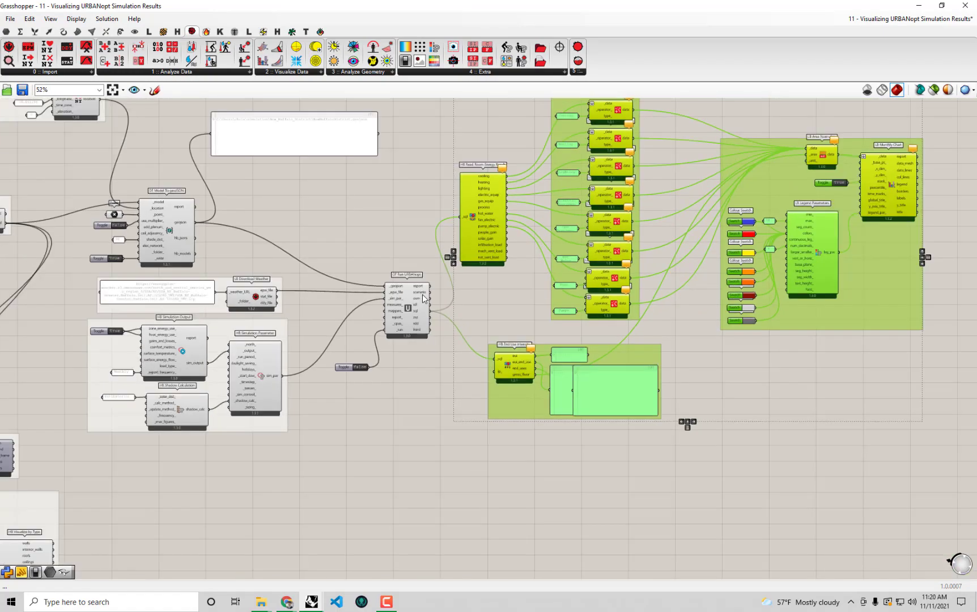
pyautogui.press('Delete')
# Delete the two Honeybee model preview groups at the bottom of the definition
pyautogui.moveTo(429, 334); pyautogui.dragTo(726, 277, button='right')
pyautogui.scroll(3, 308, 405)
pyautogui.moveTo(292, 421); pyautogui.dragTo(438, 327, button='right')
pyautogui.scroll(-1, 460, 300)
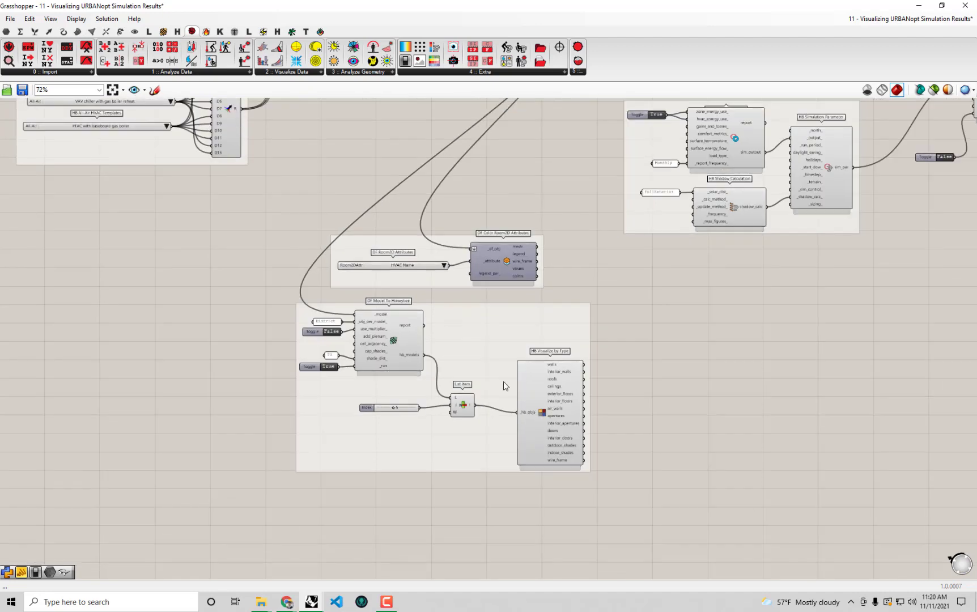
pyautogui.moveTo(503, 385); pyautogui.dragTo(589, 423, button='right')
pyautogui.moveTo(691, 545); pyautogui.dragTo(338, 254)
pyautogui.scroll(3, 532, 359)
pyautogui.moveTo(479, 360); pyautogui.dragTo(475, 257, button='right')
pyautogui.scroll(-3, 429, 297)
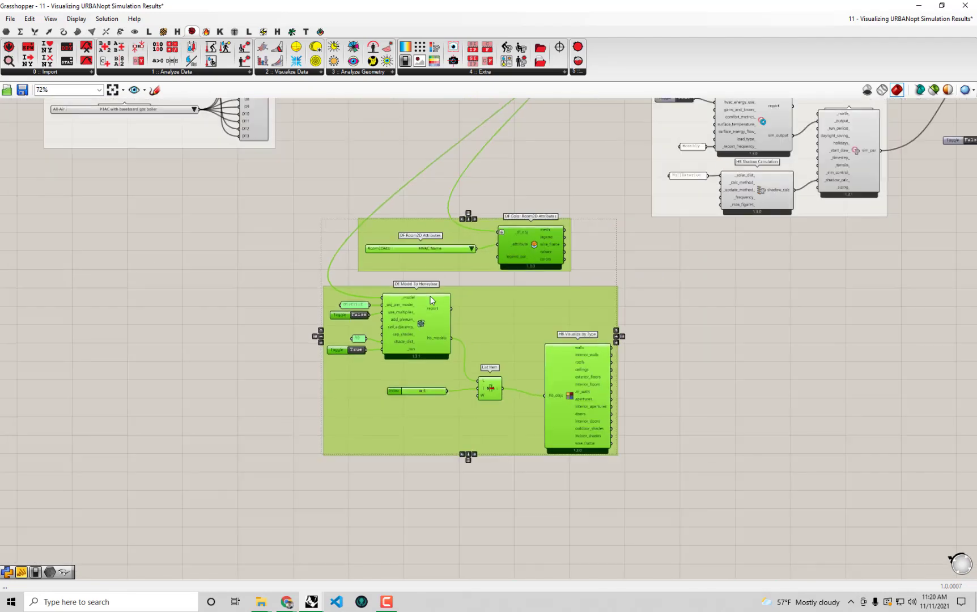
pyautogui.scroll(2, 405, 332)
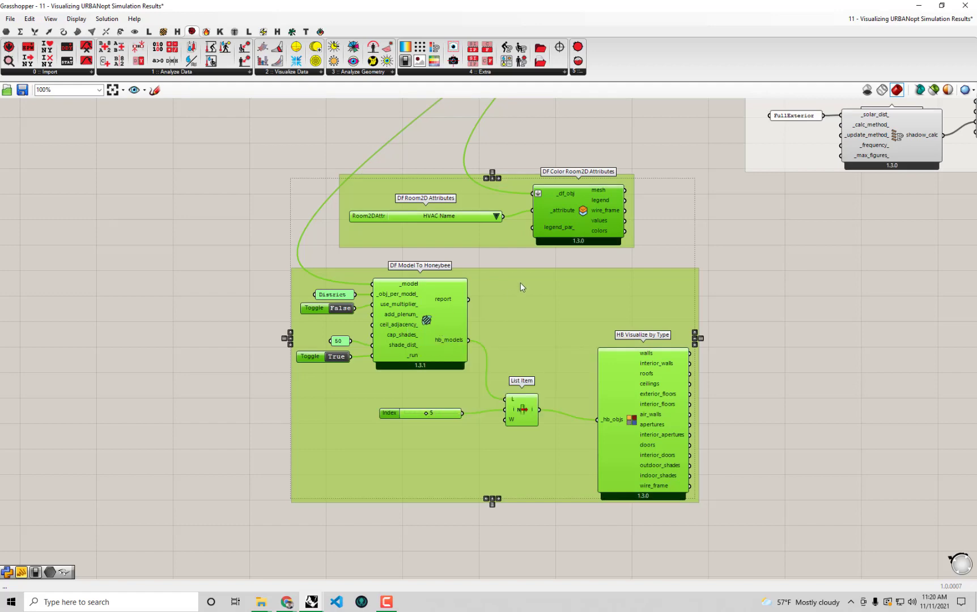
pyautogui.scroll(-3, 521, 283)
pyautogui.moveTo(576, 177); pyautogui.dragTo(534, 351, button='right')
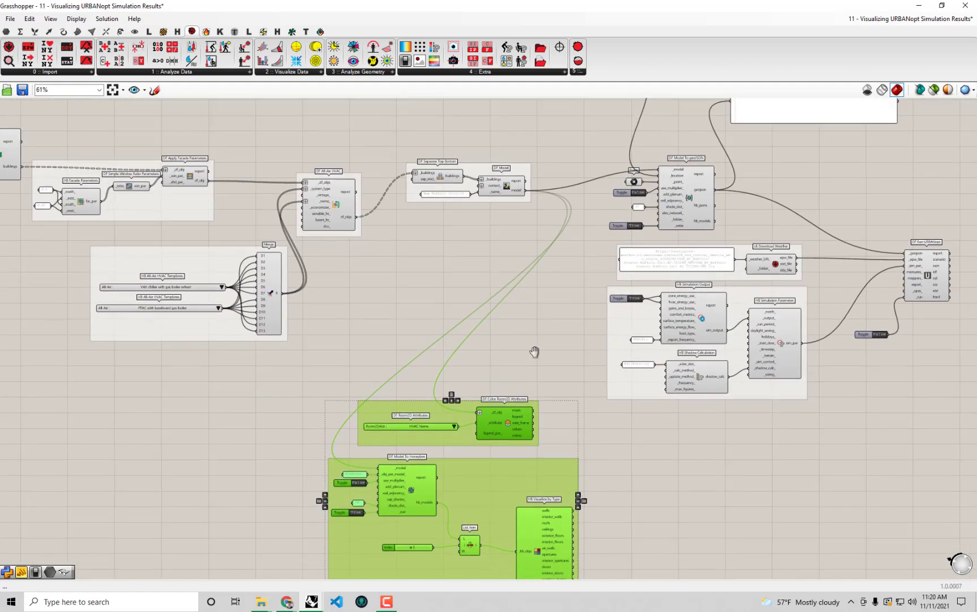
pyautogui.press('Delete')
pyautogui.scroll(-3, 537, 368)
pyautogui.scroll(3, 590, 209)
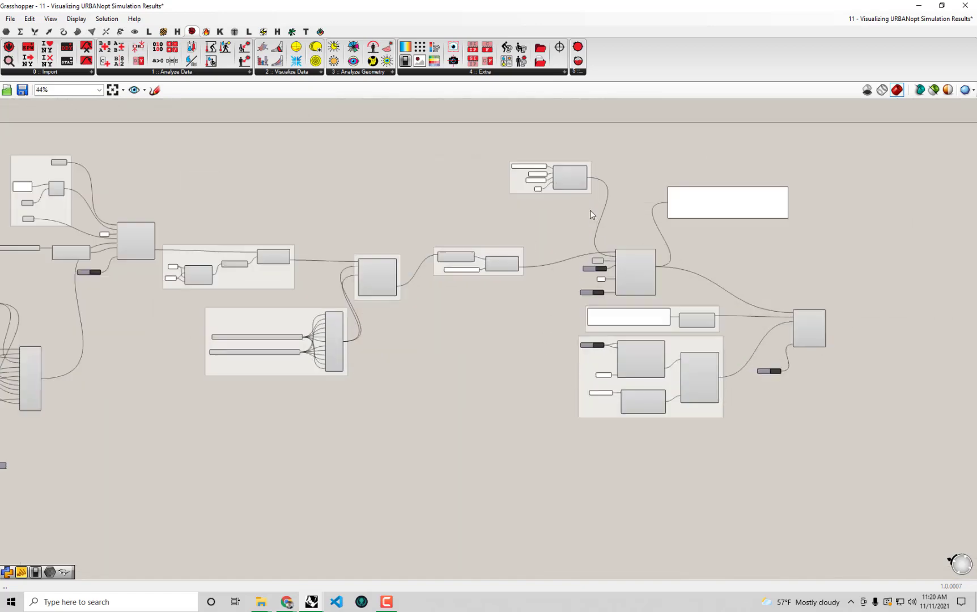
# Move the LB Construct Location group lower and review DF Model, DF Model To geoJSON and DF Run URBANopt
pyautogui.moveTo(582, 152)
pyautogui.mouseDown()
pyautogui.moveTo(582, 192)
pyautogui.moveTo(588, 146)
pyautogui.mouseUp()
pyautogui.moveTo(546, 182); pyautogui.dragTo(570, 240)
pyautogui.click(479, 286)
pyautogui.click(645, 290)
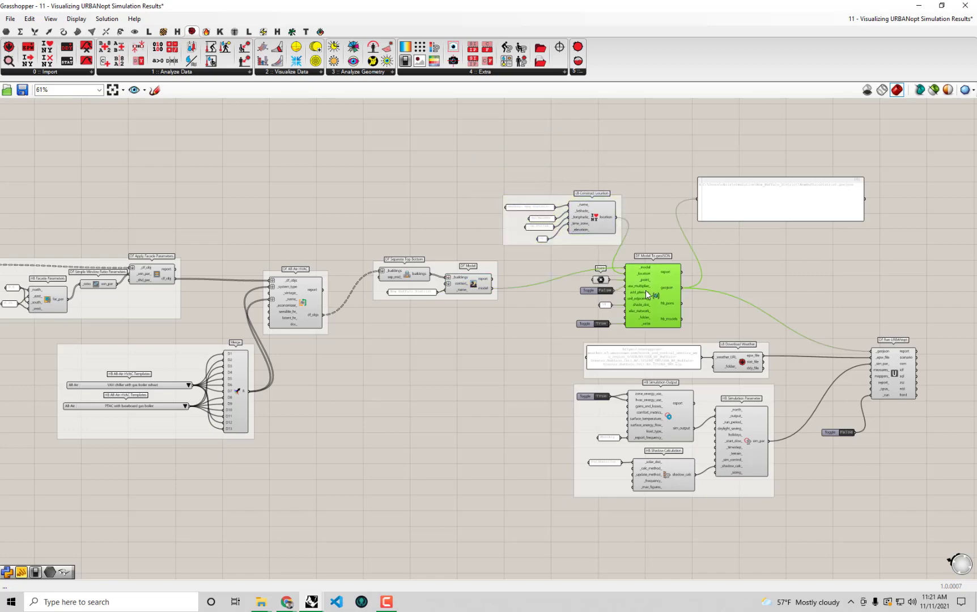
pyautogui.moveTo(778, 345); pyautogui.dragTo(725, 340, button='right')
pyautogui.click(842, 370)
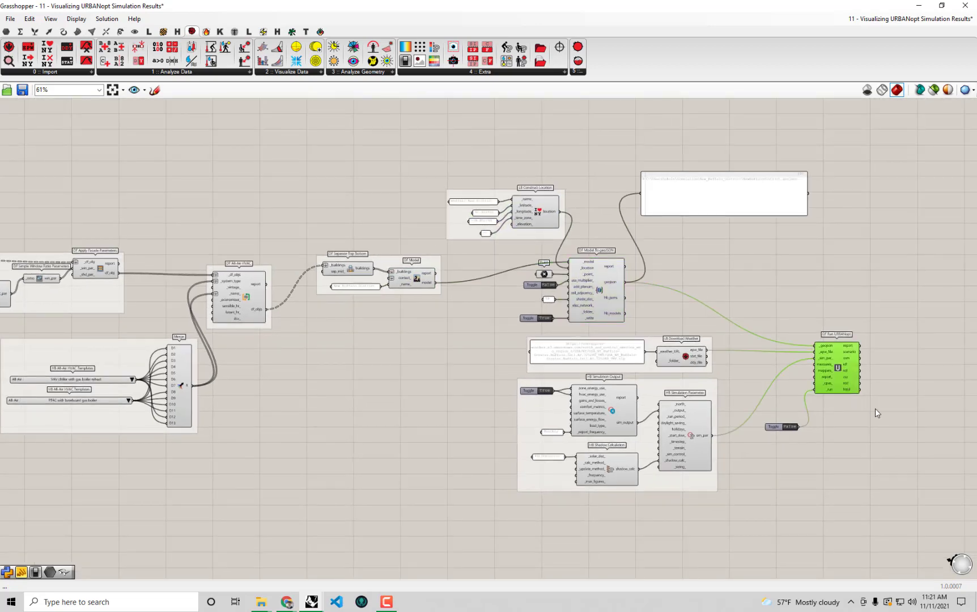
pyautogui.moveTo(832, 354); pyautogui.dragTo(738, 332, button='right')
pyautogui.click(634, 184)
# Zoom in on DF Model To geoJSON to examine its inputs
pyautogui.scroll(3, 652, 214)
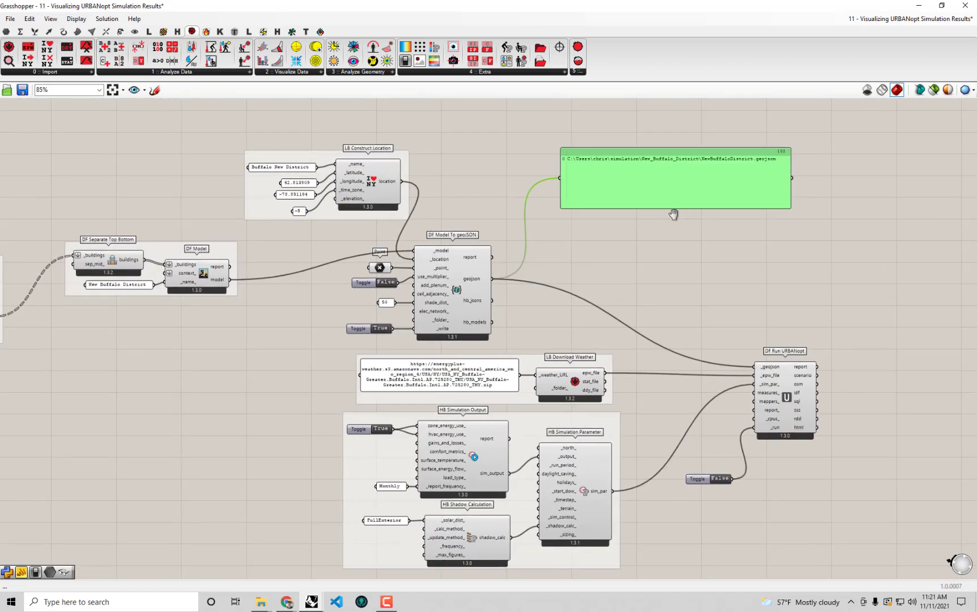
pyautogui.moveTo(530, 368); pyautogui.dragTo(655, 282, button='right')
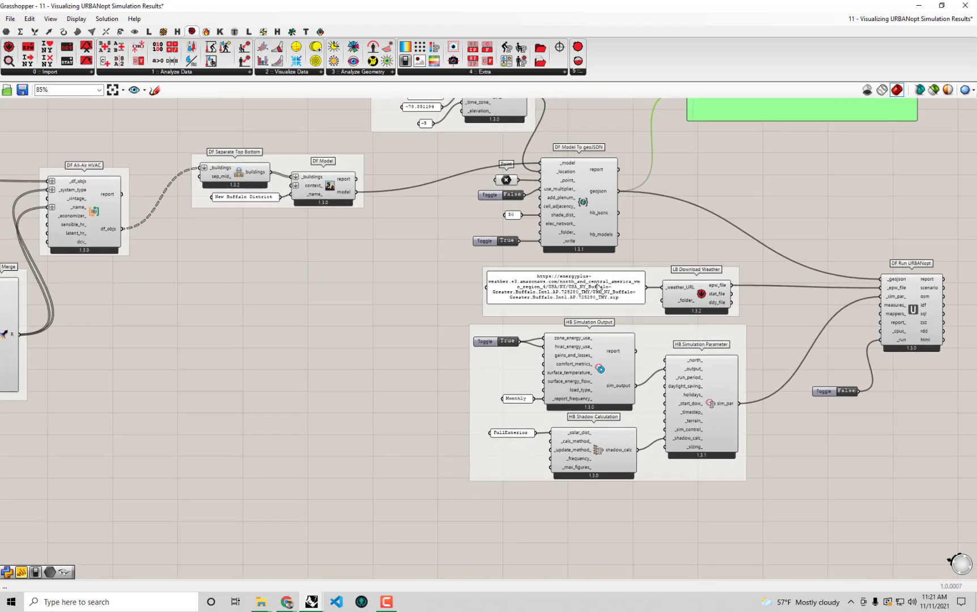
pyautogui.scroll(3, 557, 211)
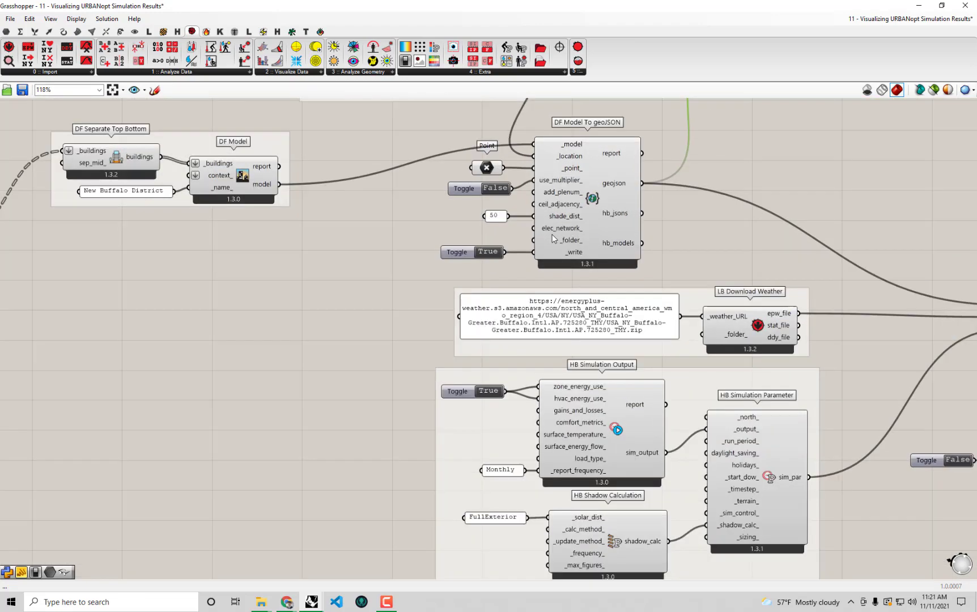
pyautogui.scroll(4, 591, 225)
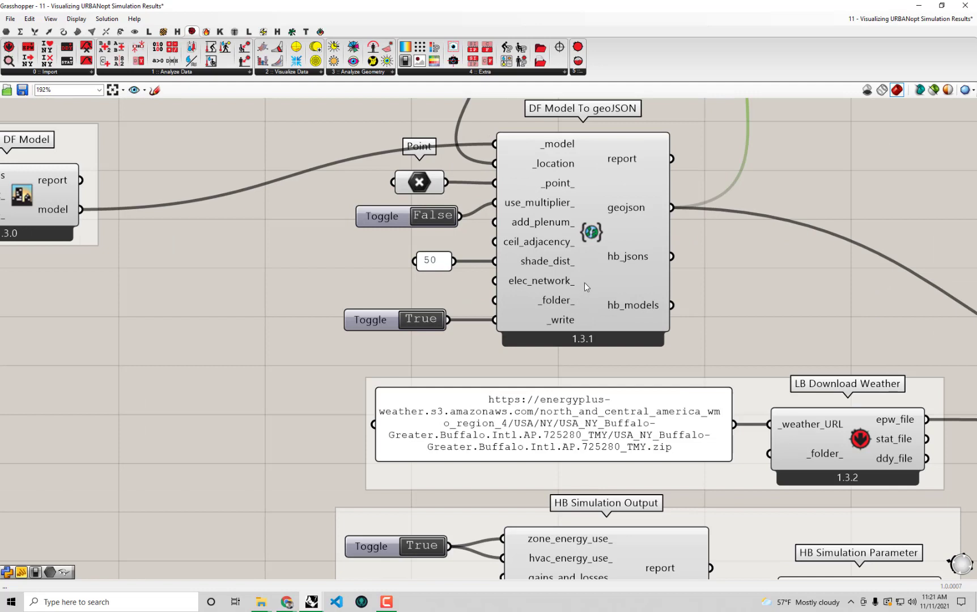
pyautogui.moveTo(585, 286); pyautogui.dragTo(591, 322, button='right')
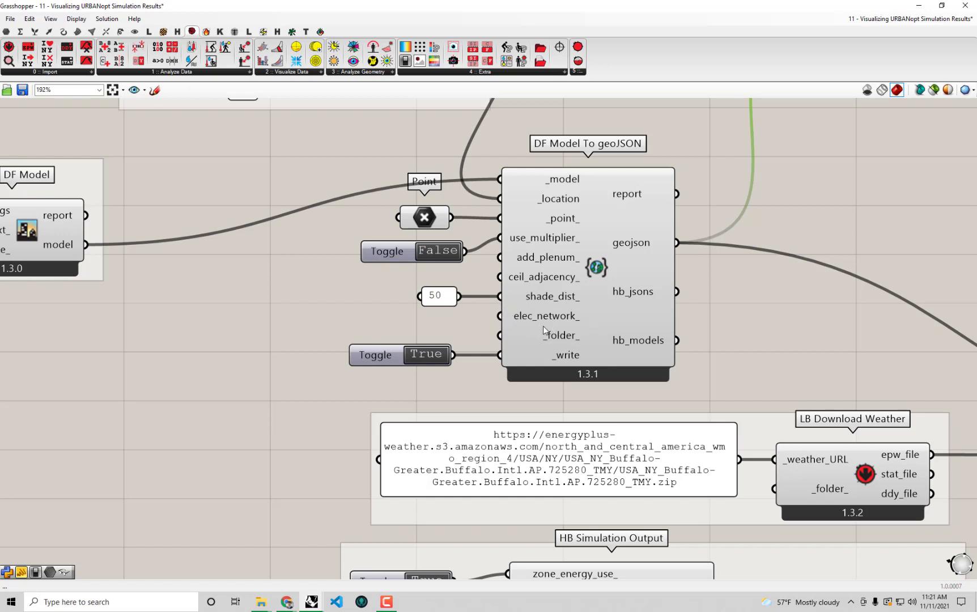
pyautogui.moveTo(531, 310)
pyautogui.moveTo(574, 352)
# Switch the toggle feeding _write to False so the geojson output reads null
pyautogui.moveTo(379, 352); pyautogui.dragTo(379, 361)
pyautogui.moveTo(657, 229); pyautogui.dragTo(563, 340, button='right')
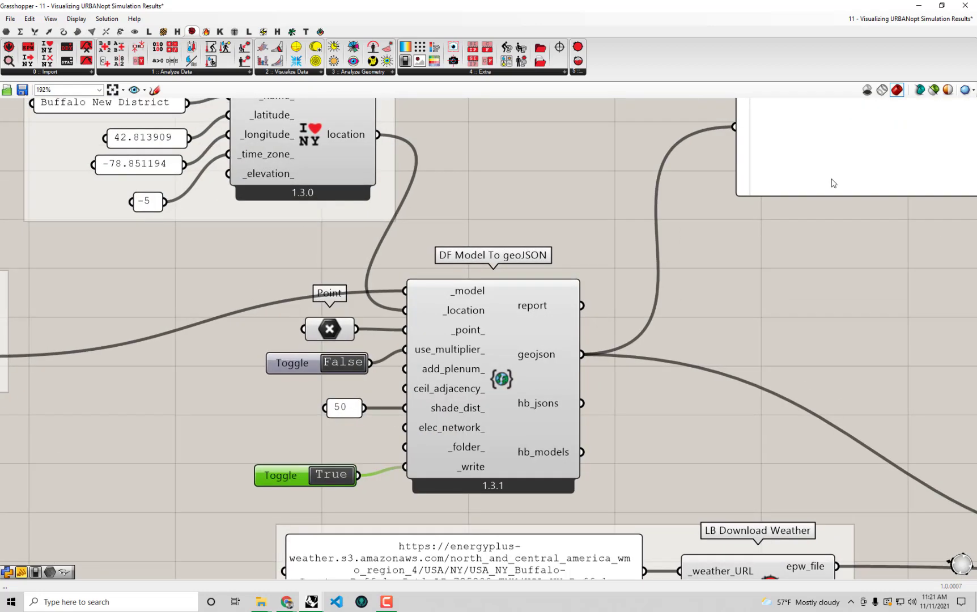
pyautogui.moveTo(841, 154); pyautogui.dragTo(757, 266, button='right')
pyautogui.moveTo(757, 266); pyautogui.dragTo(722, 294)
pyautogui.moveTo(614, 350); pyautogui.dragTo(777, 180, button='right')
pyautogui.scroll(-1, 572, 259)
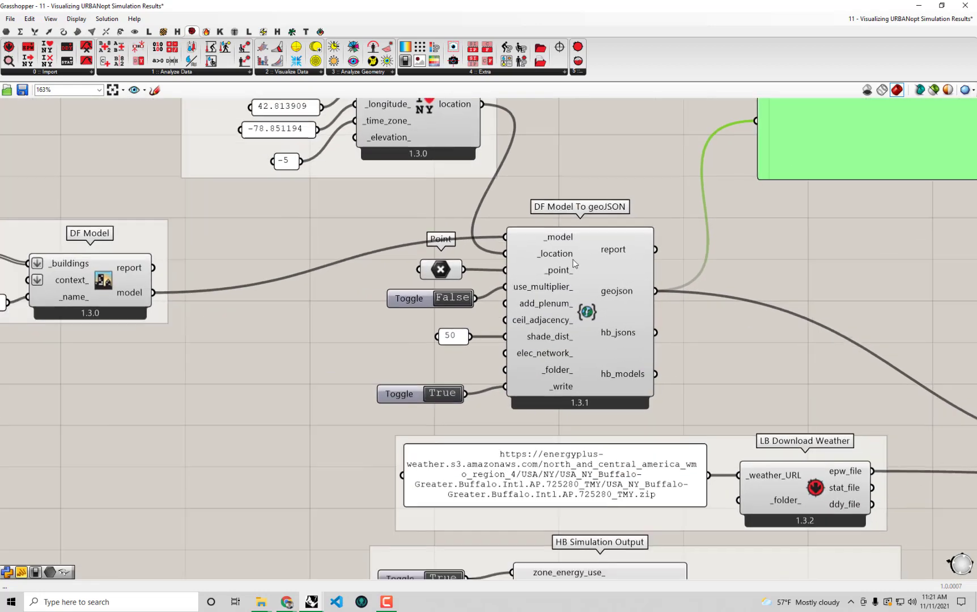
pyautogui.scroll(-1, 593, 350)
pyautogui.moveTo(584, 346); pyautogui.dragTo(485, 397, button='right')
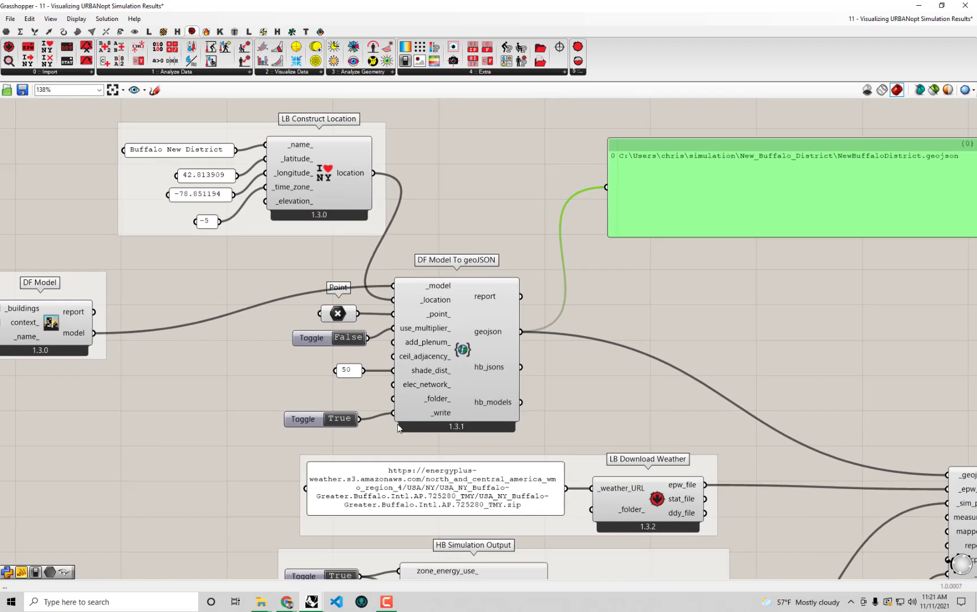
pyautogui.doubleClick(340, 420)
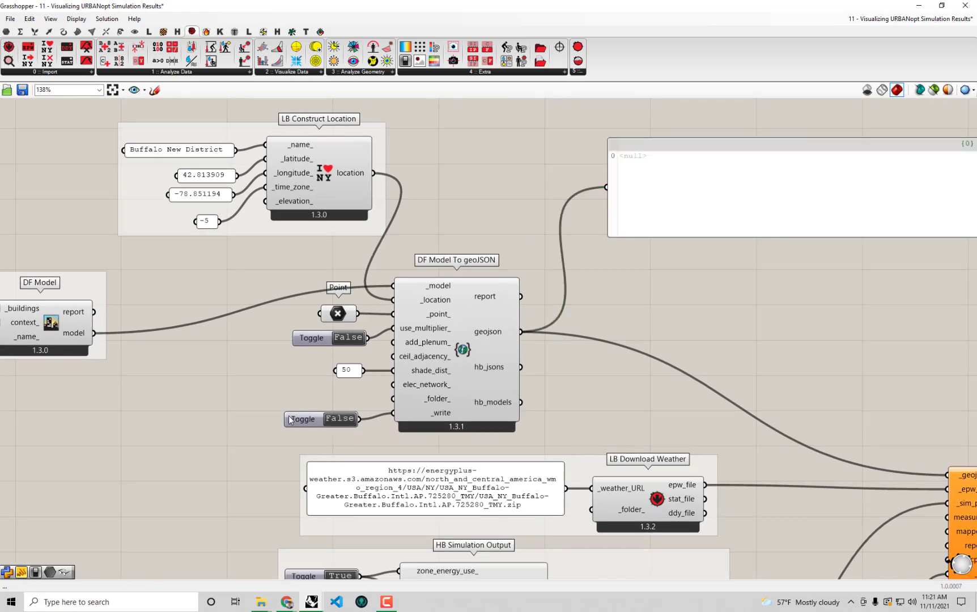
pyautogui.moveTo(289, 416); pyautogui.dragTo(292, 419)
pyautogui.moveTo(324, 399); pyautogui.dragTo(459, 374, button='right')
pyautogui.click(465, 367)
pyautogui.moveTo(418, 343); pyautogui.dragTo(562, 327, button='right')
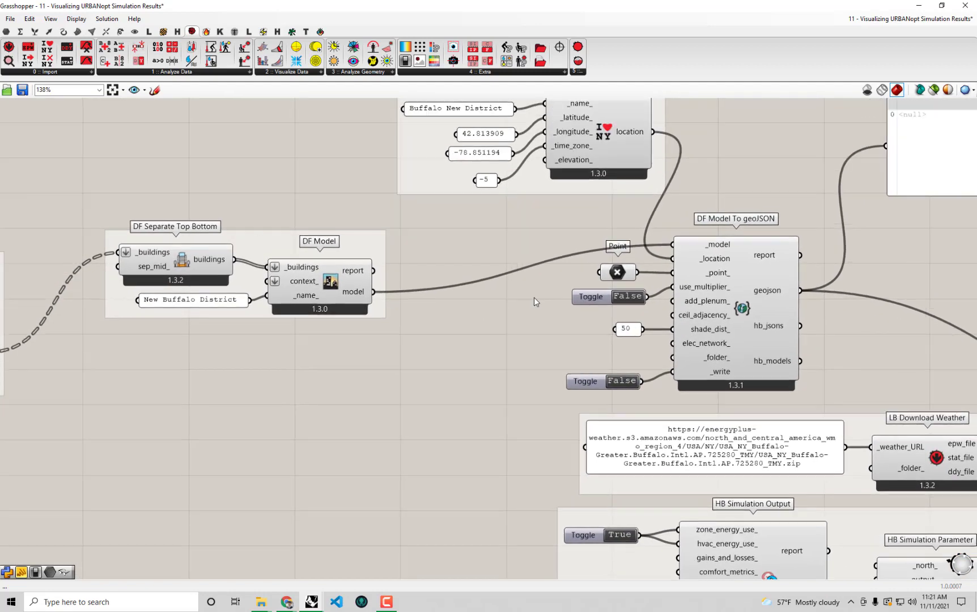
# Place a DF Electrical Network component from Dragonfly Energy below DF Model
pyautogui.click(291, 33)
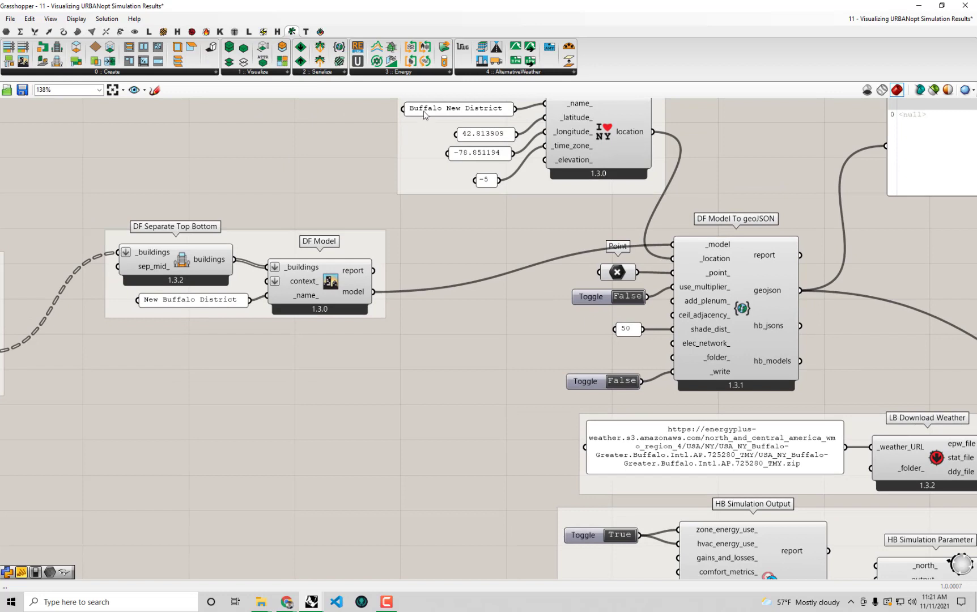
pyautogui.click(389, 72)
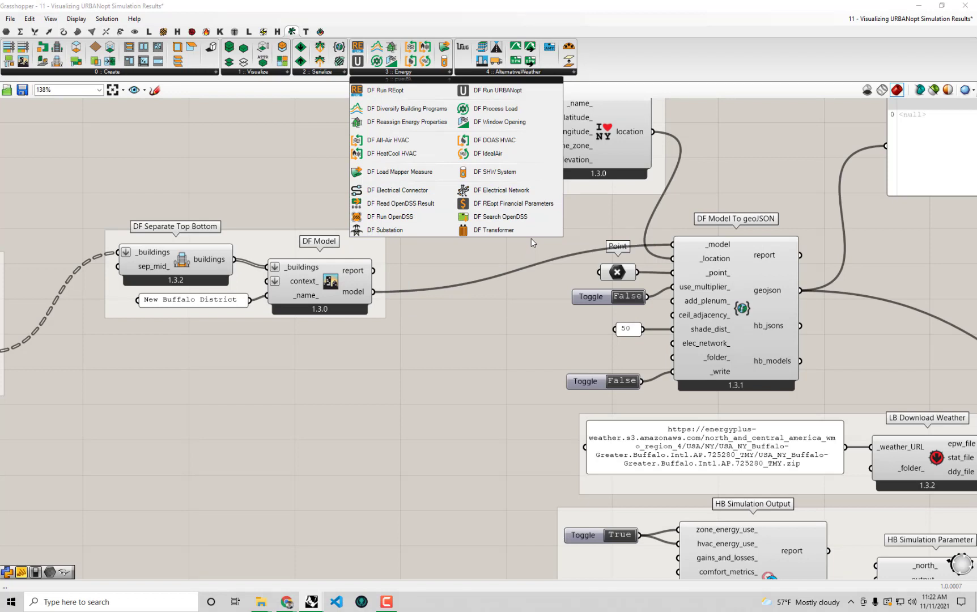
pyautogui.click(523, 198)
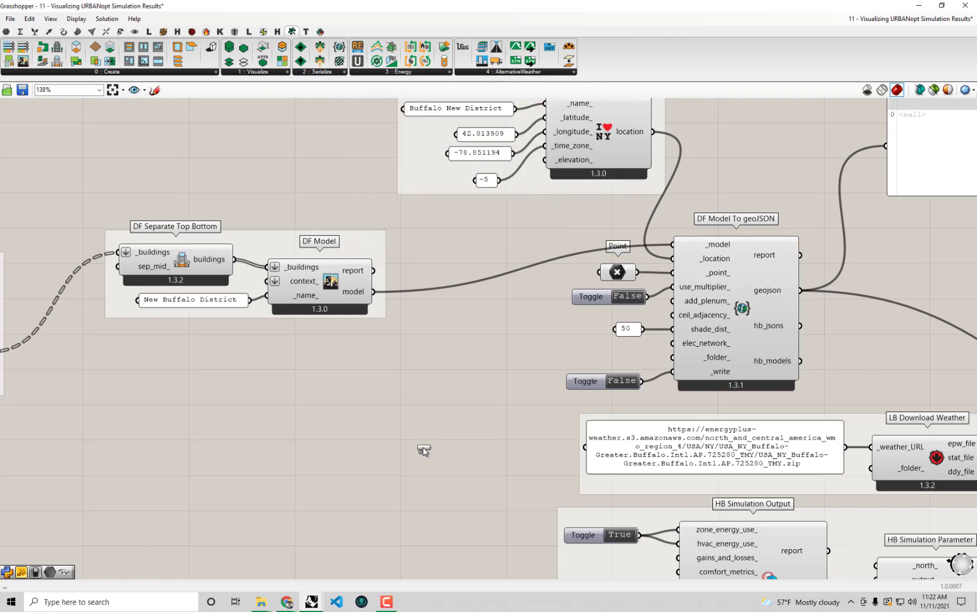
pyautogui.click(403, 426)
pyautogui.moveTo(404, 426); pyautogui.dragTo(523, 339, button='right')
pyautogui.moveTo(523, 339); pyautogui.dragTo(497, 349)
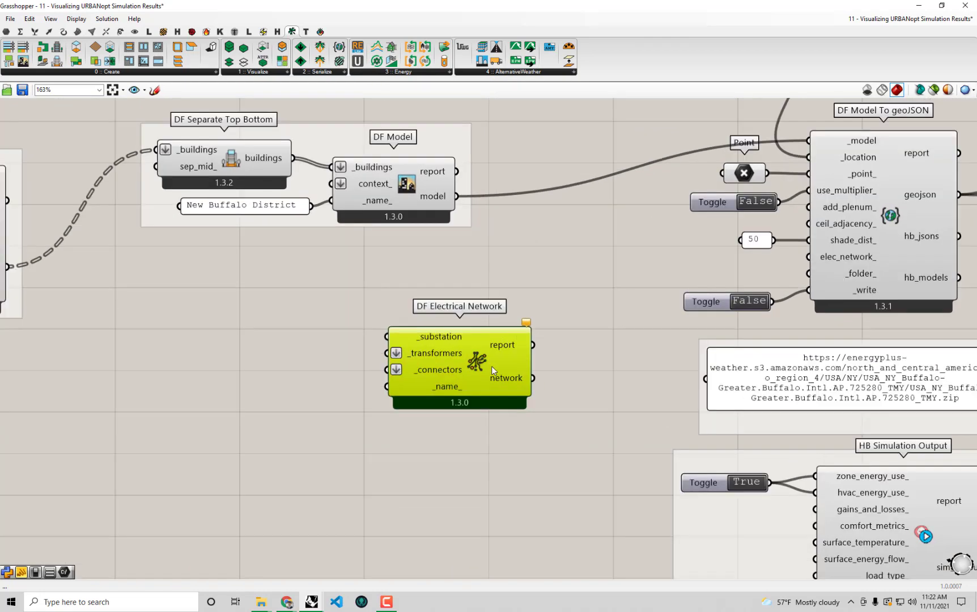
pyautogui.scroll(1, 492, 372)
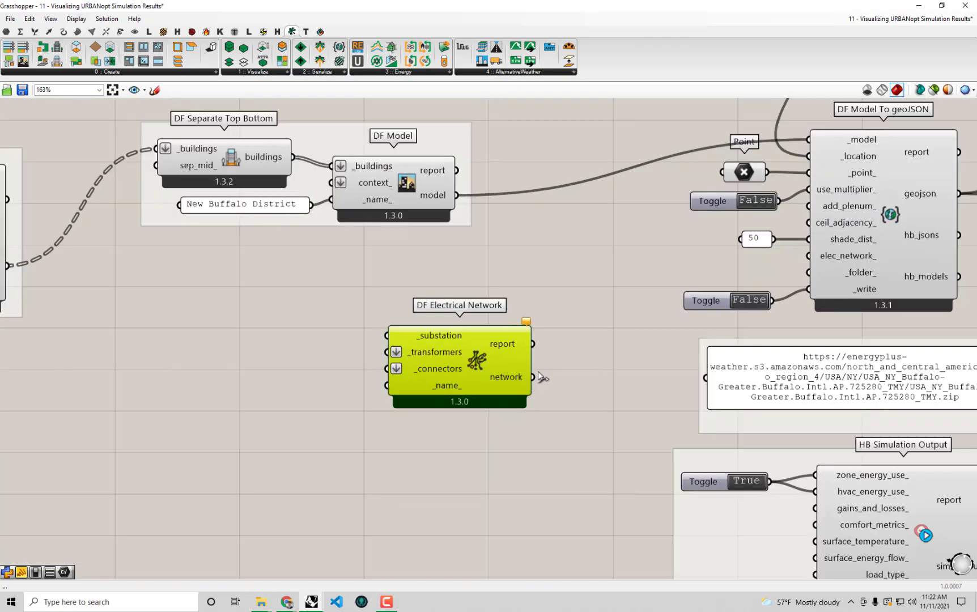
# Wire DF Electrical Network's network output into DF Model To geoJSON's elec_network_ input
pyautogui.moveTo(854, 257); pyautogui.dragTo(842, 278, button='right')
pyautogui.click(866, 260)
pyautogui.moveTo(519, 398); pyautogui.dragTo(796, 277)
pyautogui.click(570, 318)
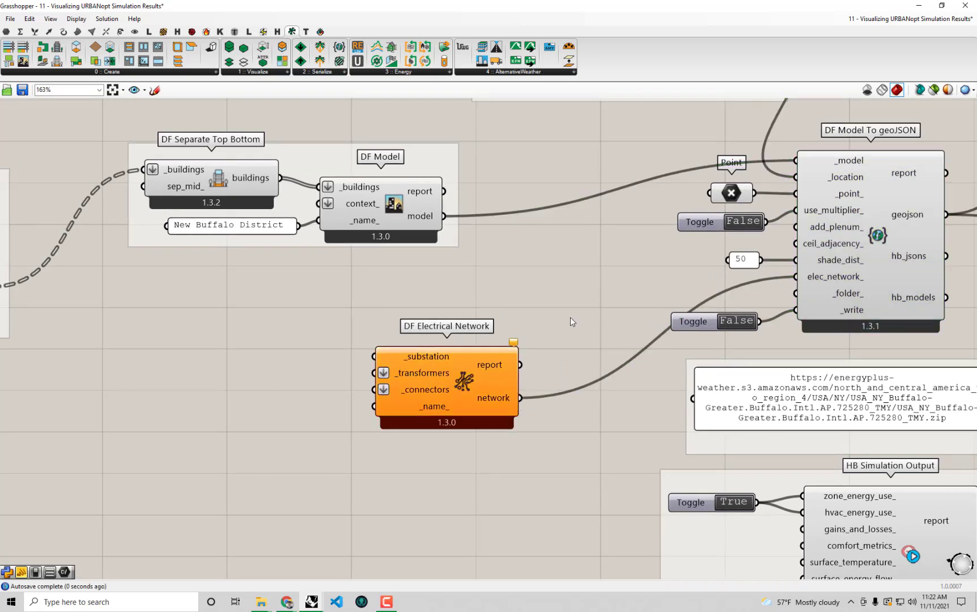
pyautogui.moveTo(485, 386); pyautogui.dragTo(501, 378, button='right')
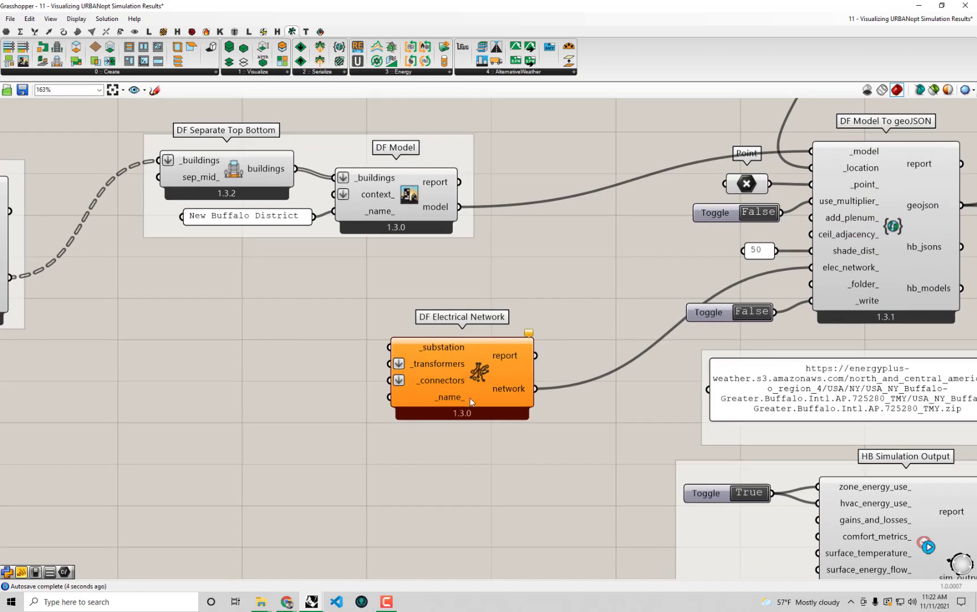
# Turn on the ELECTRICAL layer in Rhino and view the building footprints from above
pyautogui.moveTo(480, 408)
pyautogui.moveTo(530, 373)
pyautogui.moveTo(671, 10); pyautogui.dragTo(672, 505)
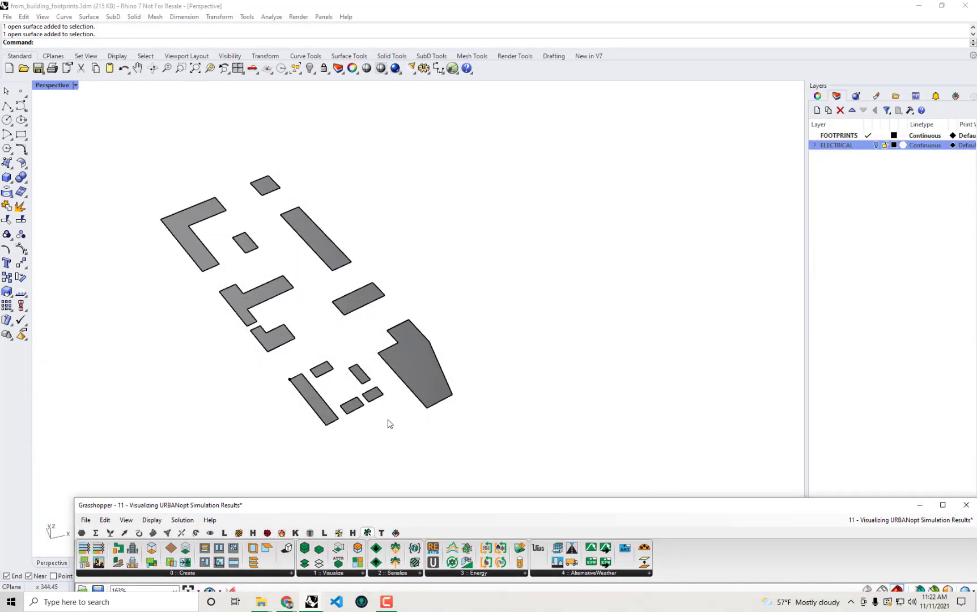
pyautogui.keyDown('shift'); pyautogui.moveTo(391, 377); pyautogui.dragTo(502, 382, button='right'); pyautogui.keyUp('shift')
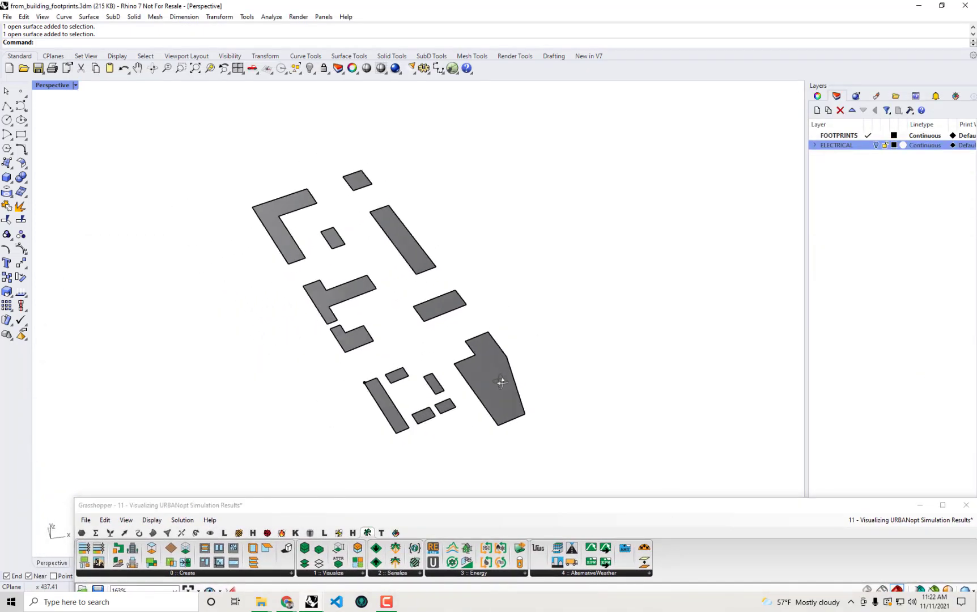
pyautogui.click(816, 145)
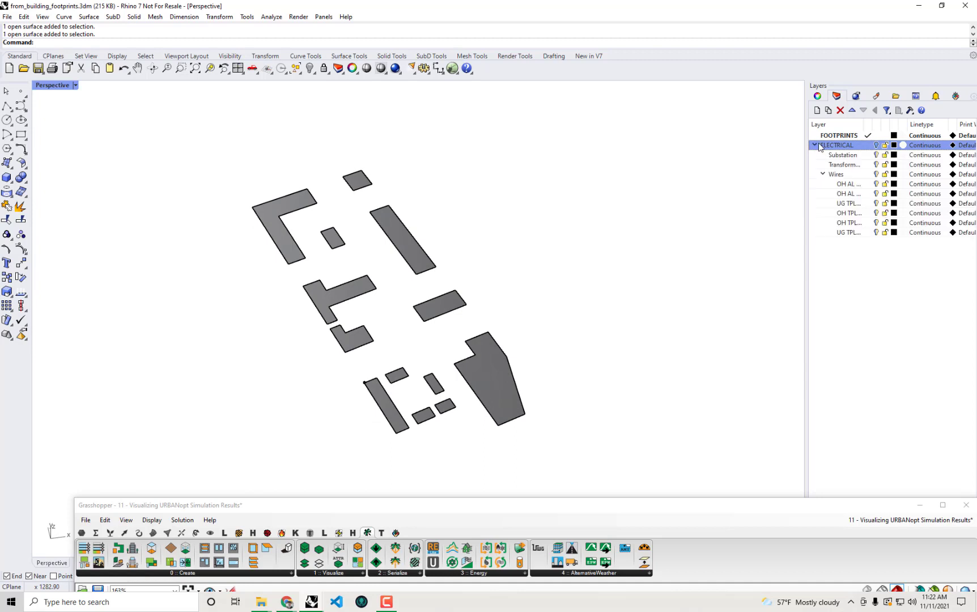
pyautogui.click(876, 146)
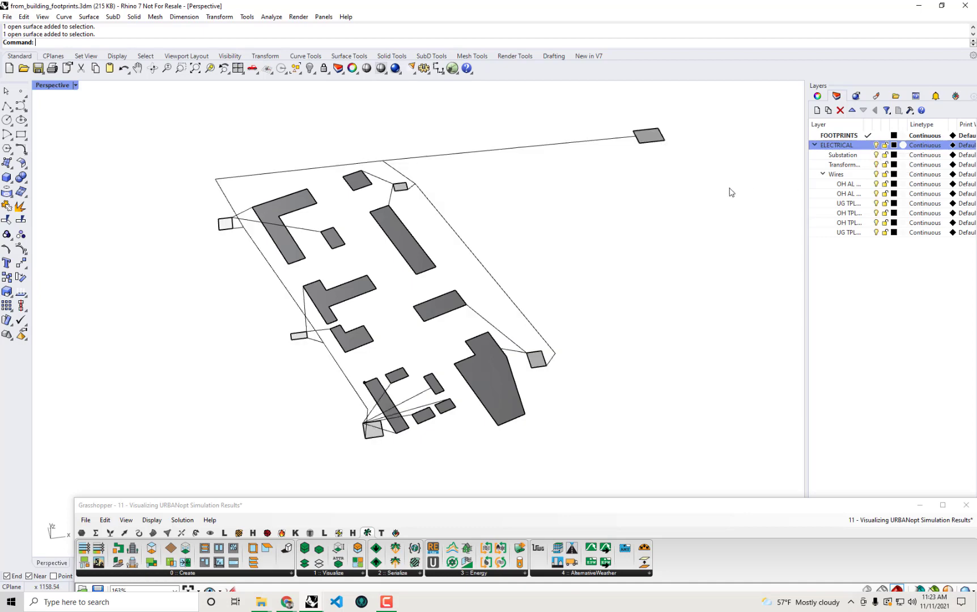
pyautogui.moveTo(728, 192); pyautogui.dragTo(596, 236, button='right')
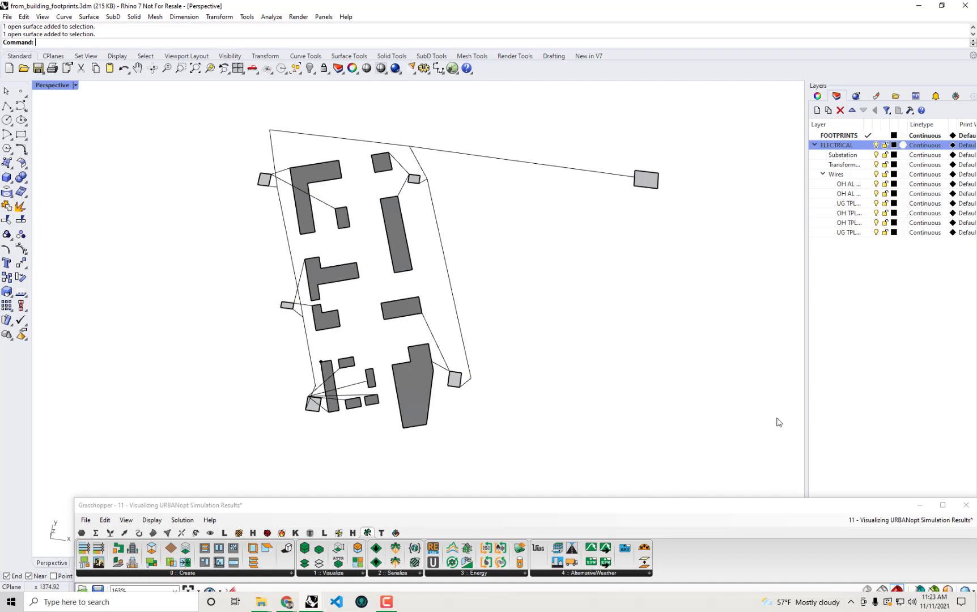
# Identify the substation by toggling its layer off and on, with Grasshopper brought alongside
pyautogui.click(844, 155)
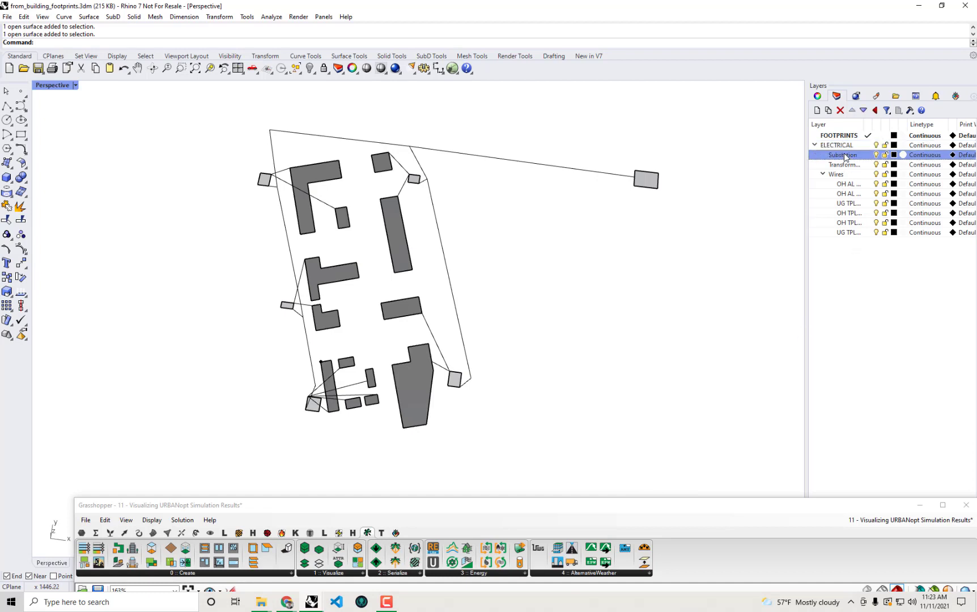
pyautogui.click(875, 155)
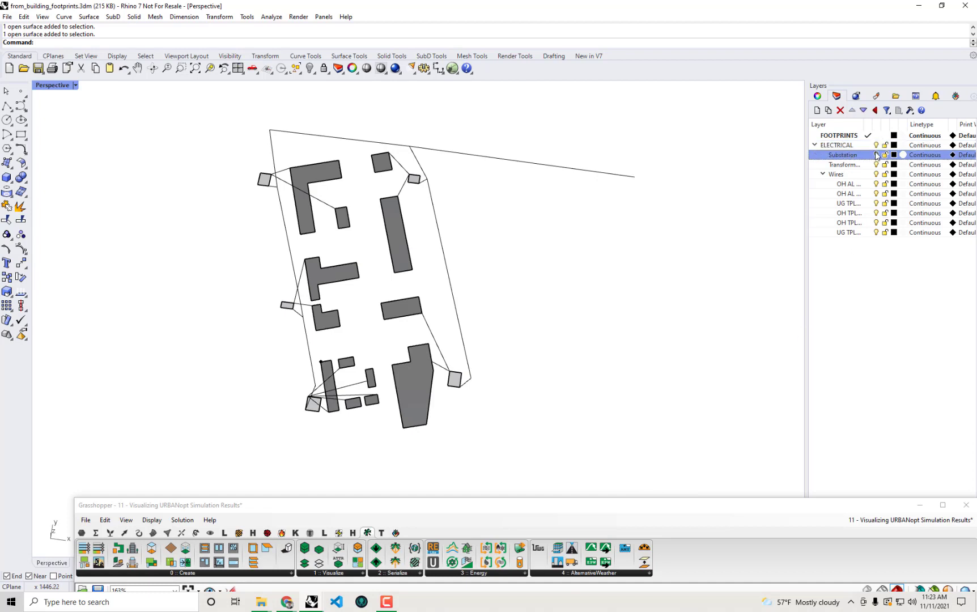
pyautogui.click(876, 155)
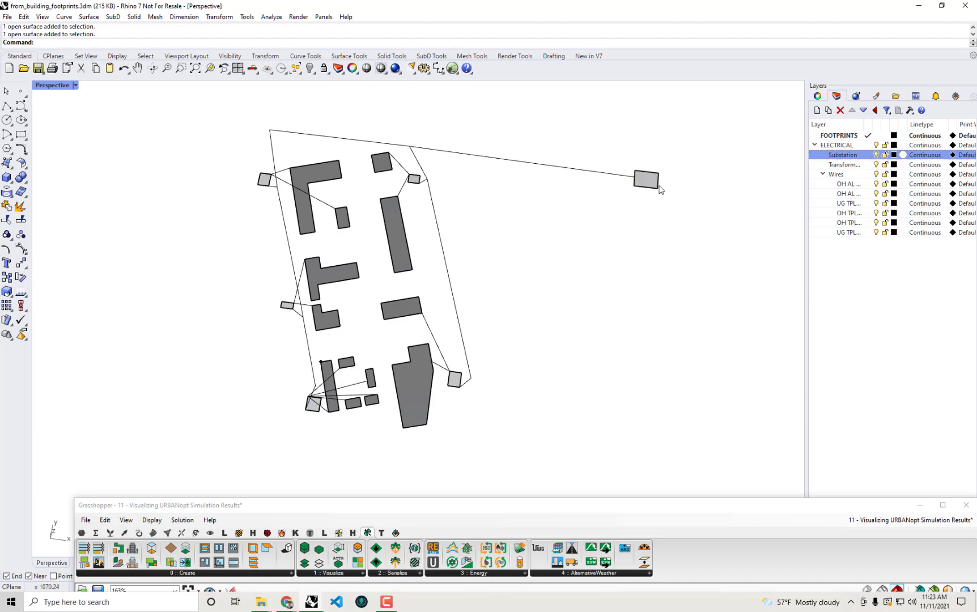
pyautogui.moveTo(656, 504); pyautogui.dragTo(4, 318)
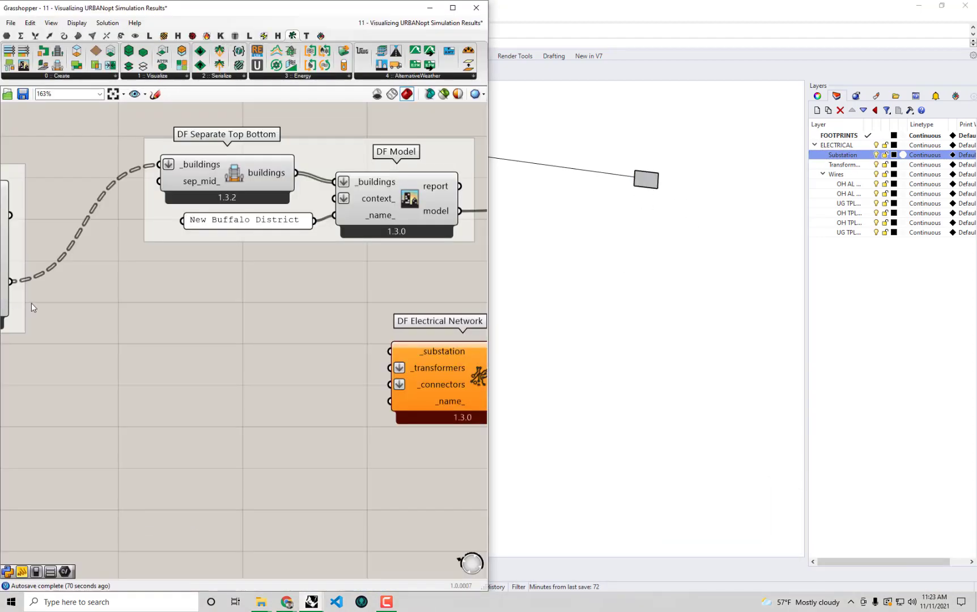
# Place a Geometry parameter via the 'geo' search and set it to the substation rectangle in Rhino
pyautogui.scroll(-2, 210, 273)
pyautogui.moveTo(159, 297); pyautogui.dragTo(175, 282, button='right')
pyautogui.doubleClick(175, 282)
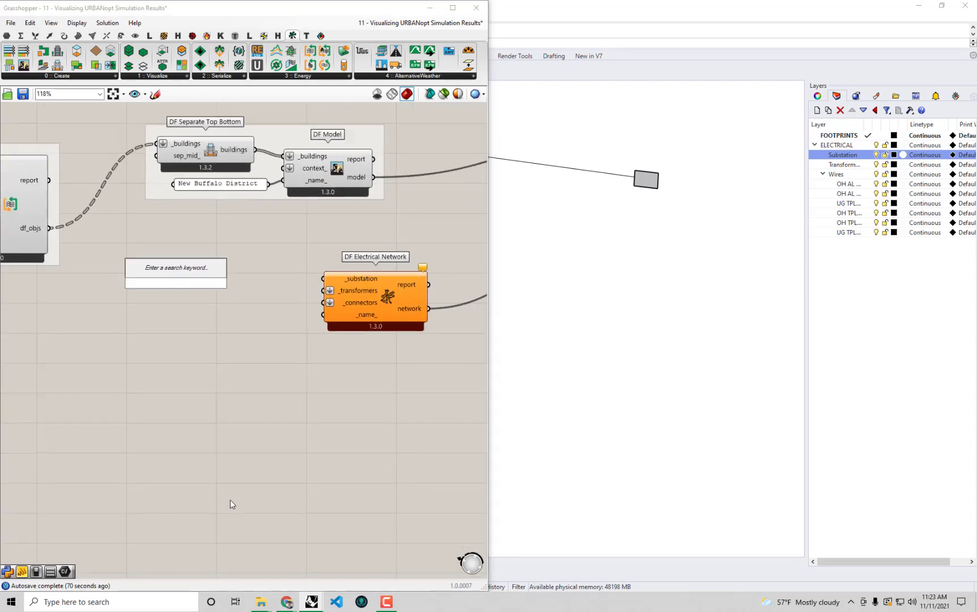
pyautogui.write('geo')
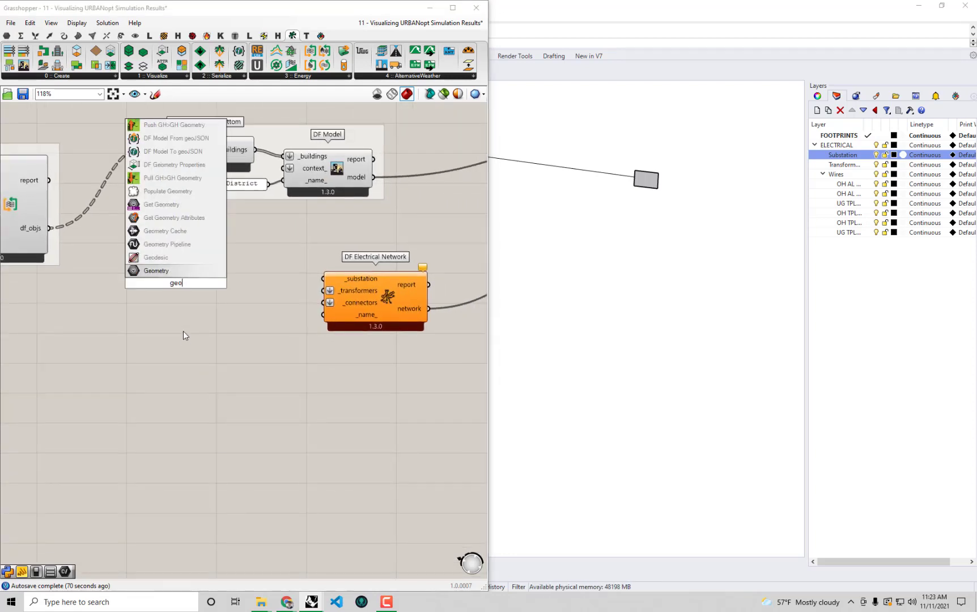
pyautogui.click(185, 274)
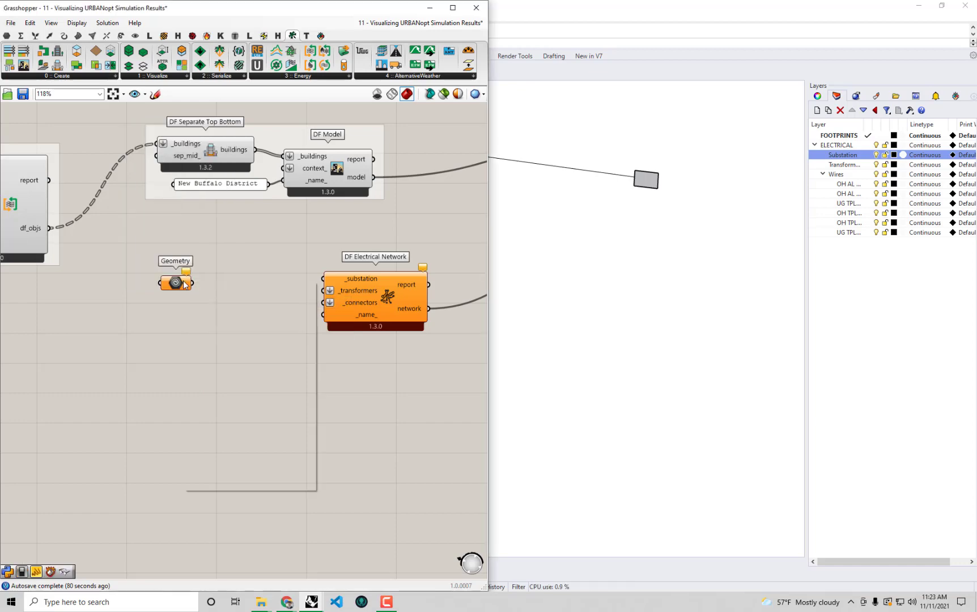
pyautogui.rightClick(183, 282)
pyautogui.click(249, 411)
pyautogui.click(644, 180)
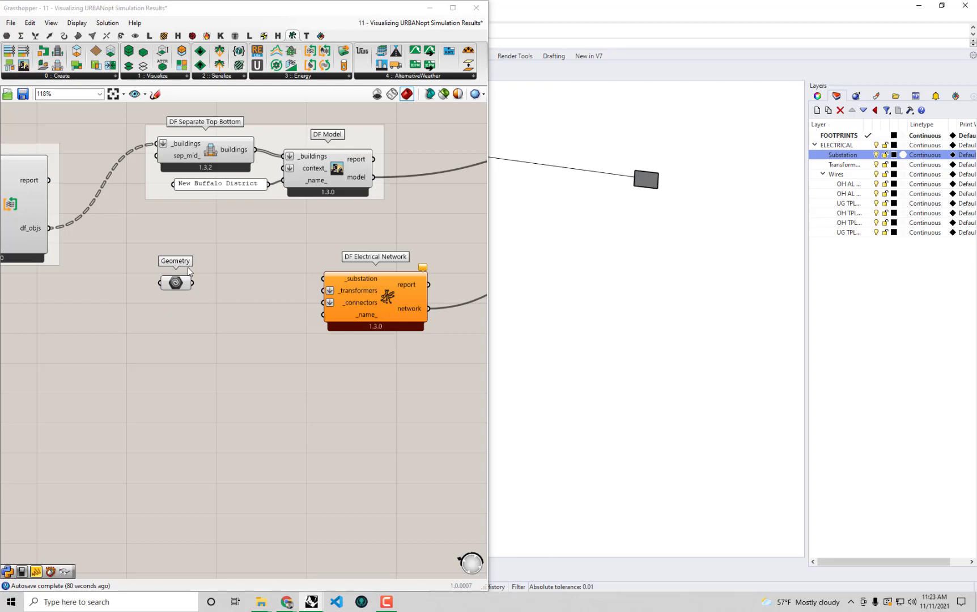
pyautogui.moveTo(194, 312); pyautogui.dragTo(230, 316, button='right')
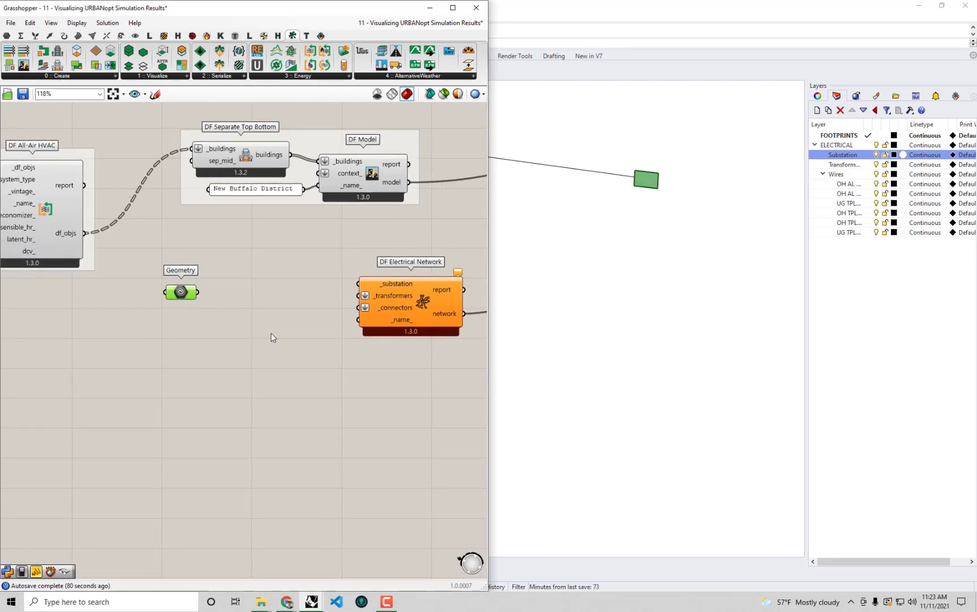
pyautogui.click(386, 281)
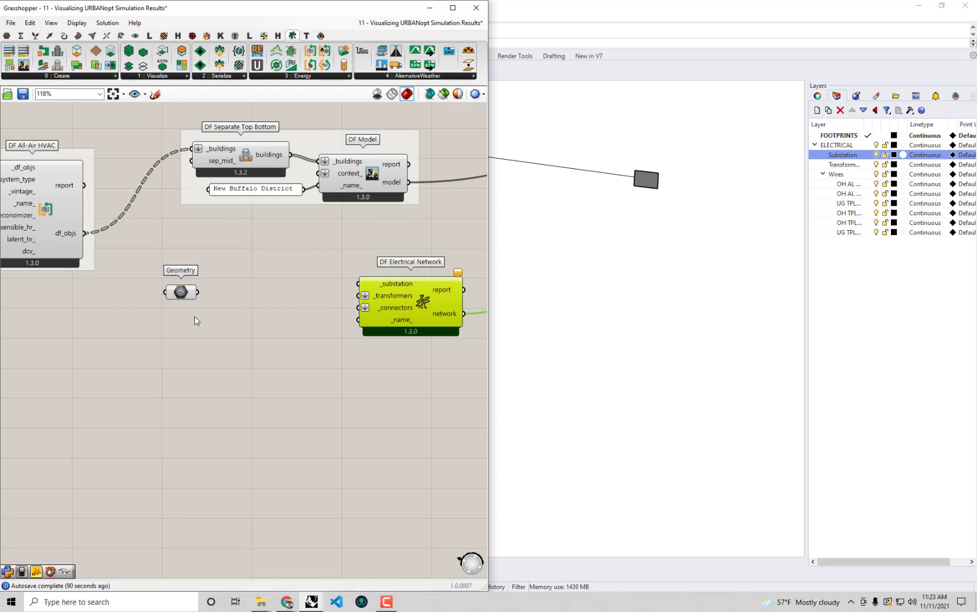
pyautogui.click(319, 75)
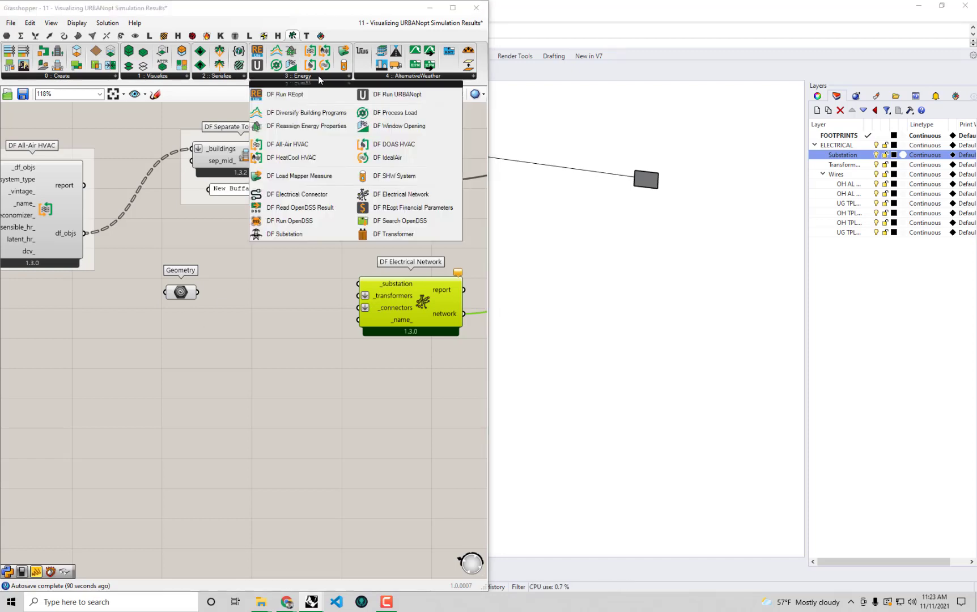
# Place a DF Substation component beside the Geometry parameter
pyautogui.click(286, 234)
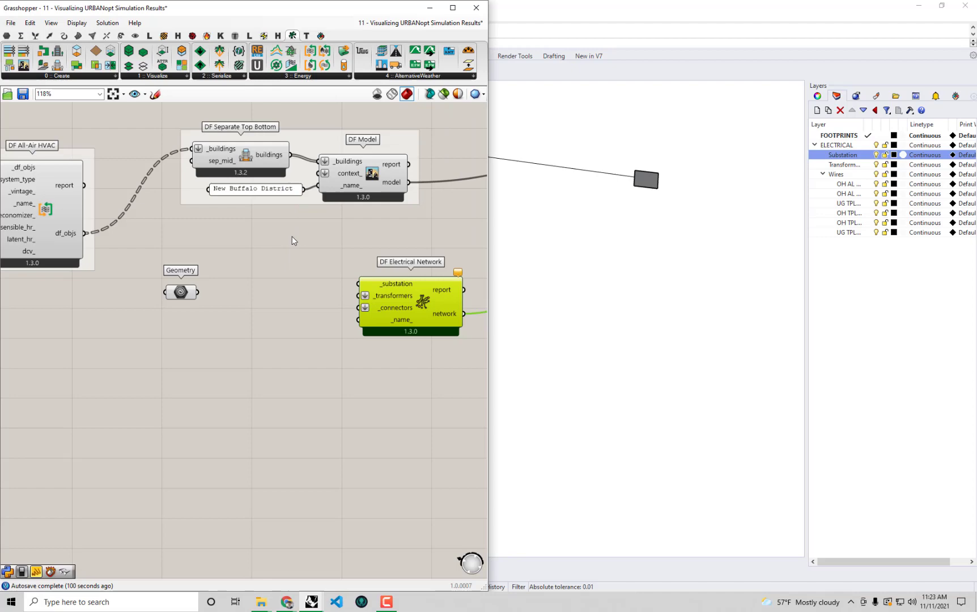
pyautogui.click(273, 307)
pyautogui.scroll(2, 280, 317)
pyautogui.moveTo(280, 320); pyautogui.dragTo(260, 319, button='right')
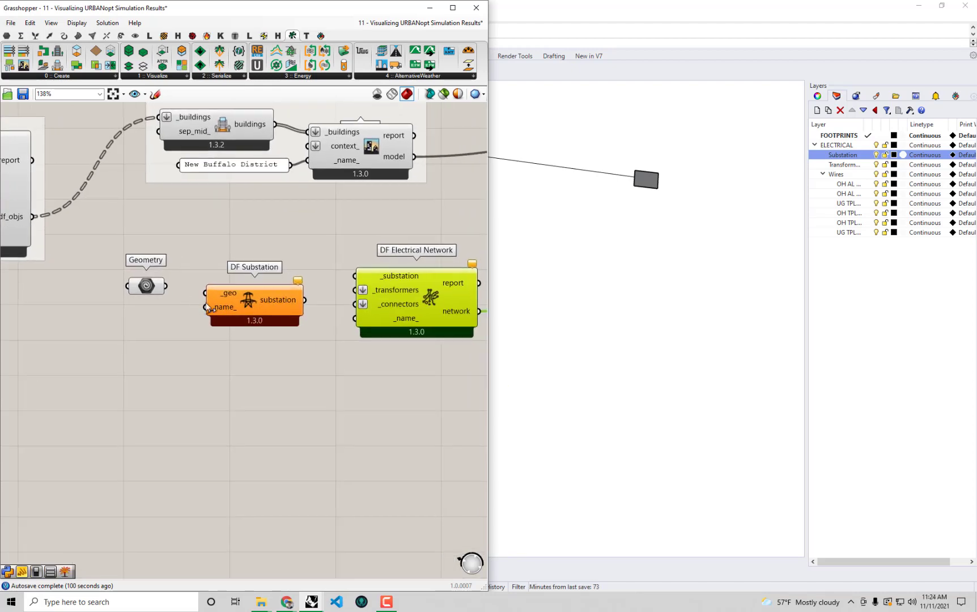
pyautogui.click(267, 299)
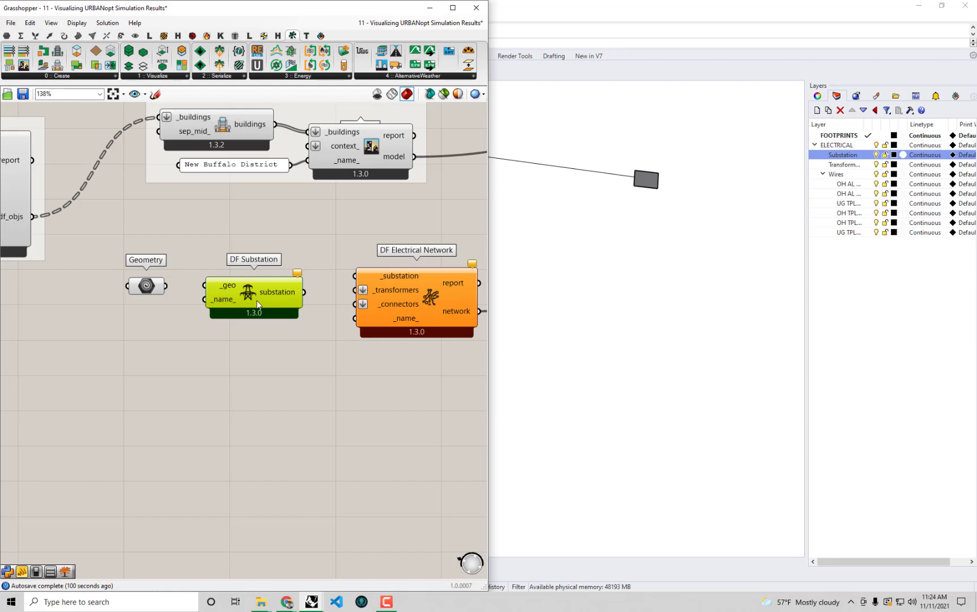
# Wire Geometry into DF Substation's _geo and its substation into DF Electrical Network's _substation
pyautogui.moveTo(215, 307)
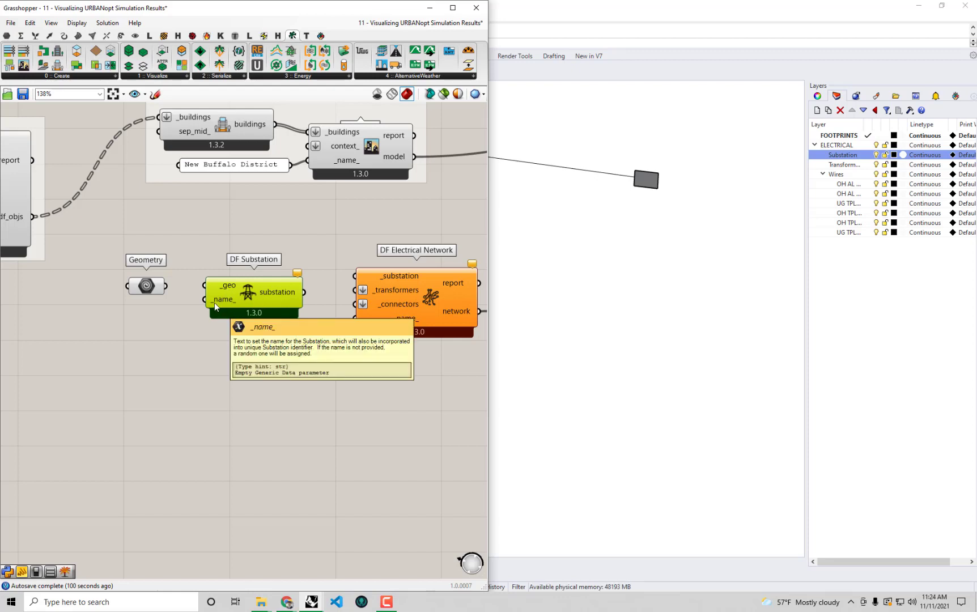
pyautogui.moveTo(166, 285); pyautogui.dragTo(205, 286)
pyautogui.moveTo(291, 295)
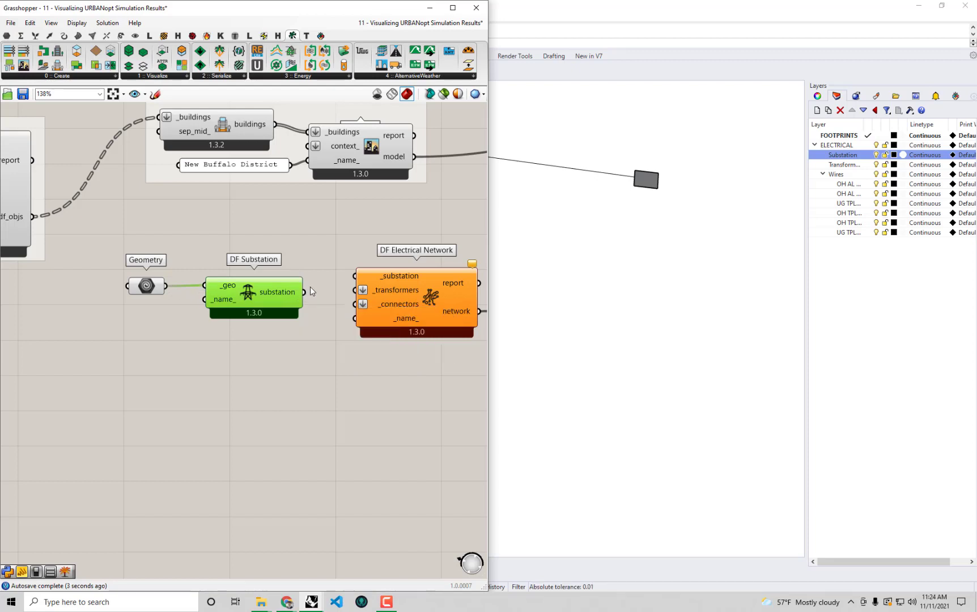
pyautogui.moveTo(304, 293); pyautogui.dragTo(358, 274)
pyautogui.moveTo(439, 319); pyautogui.dragTo(437, 336)
pyautogui.scroll(-2, 436, 336)
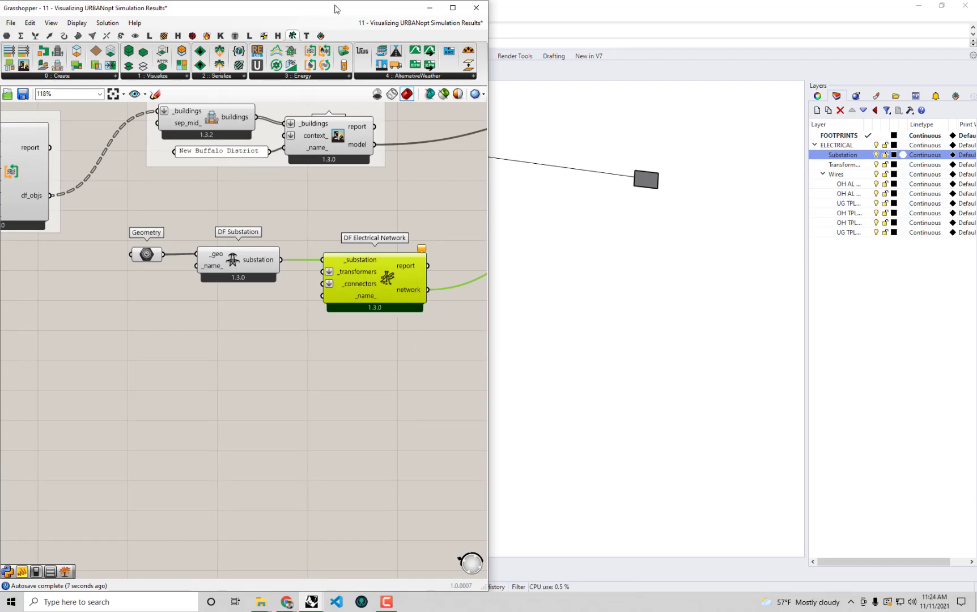
pyautogui.moveTo(340, 7); pyautogui.dragTo(802, 472)
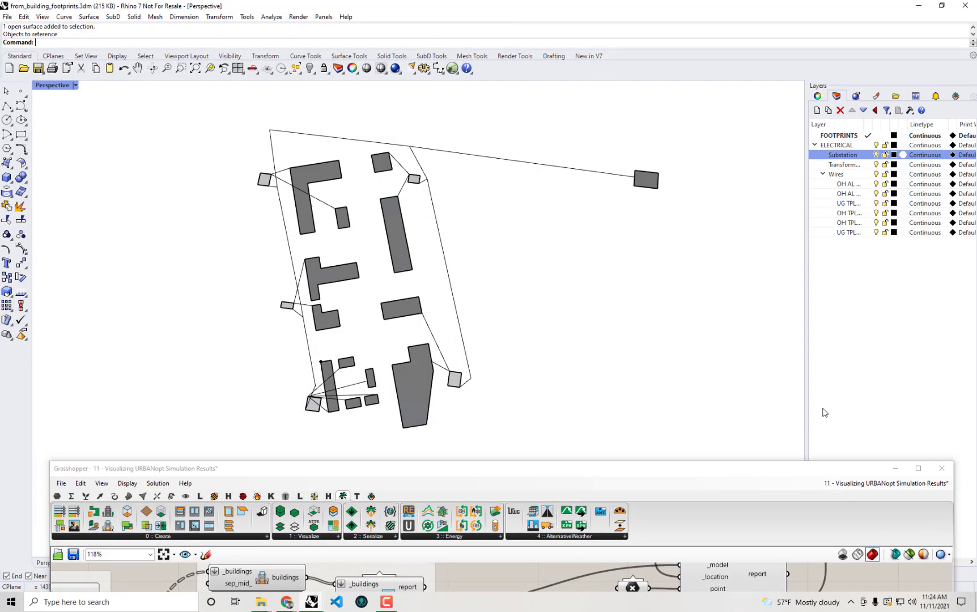
# Toggle the transformers layer off and on to locate the transformer surfaces
pyautogui.click(841, 165)
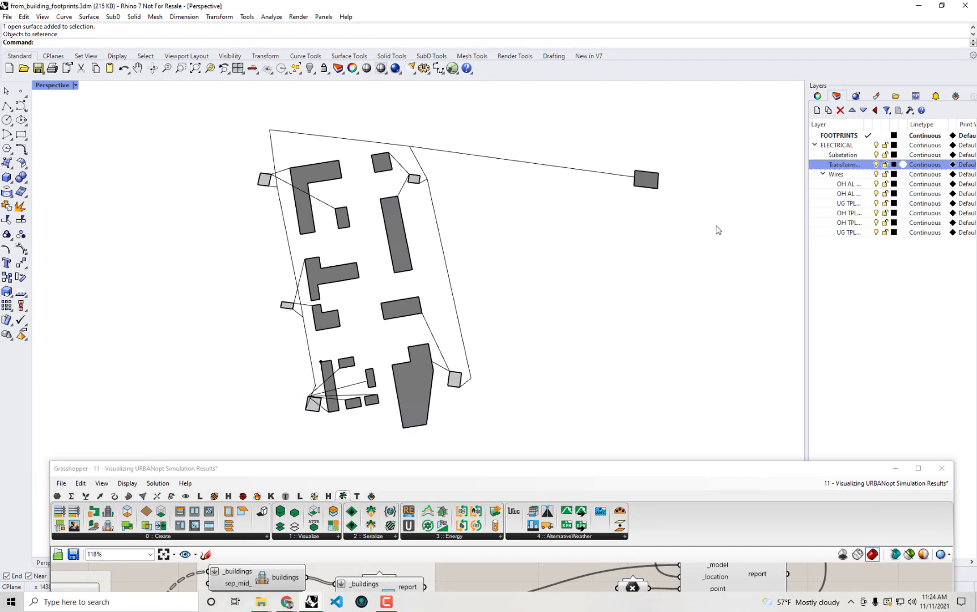
pyautogui.scroll(-2, 632, 258)
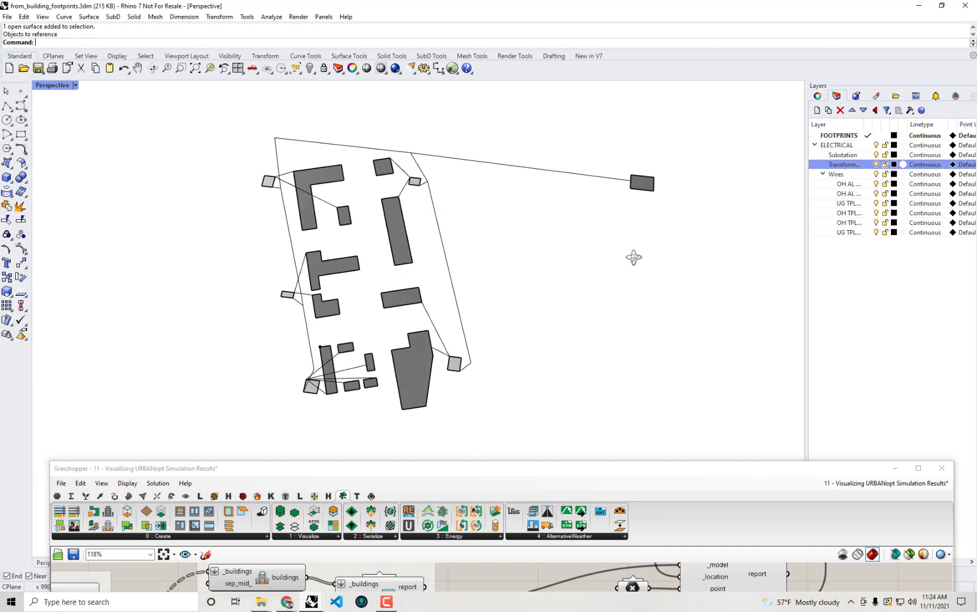
pyautogui.click(876, 165)
pyautogui.click(876, 165)
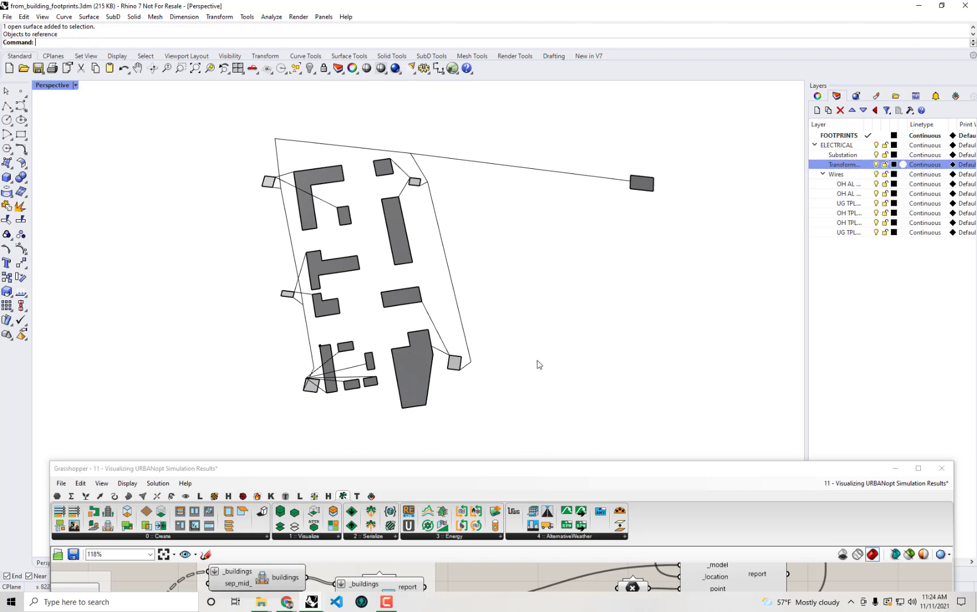
# Select each transformer surface around the site in turn
pyautogui.click(455, 363)
pyautogui.click(416, 183)
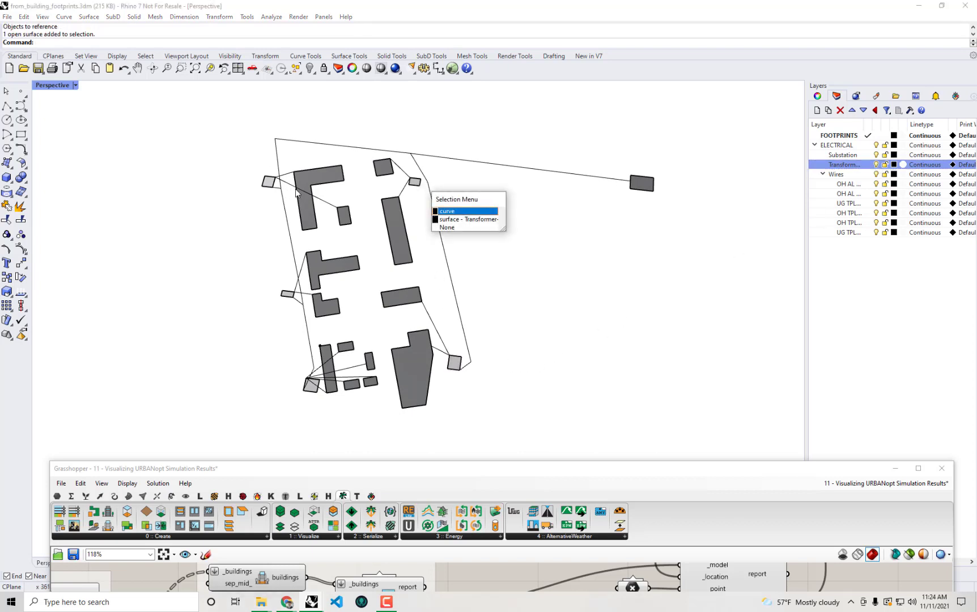
pyautogui.click(589, 217)
pyautogui.click(269, 183)
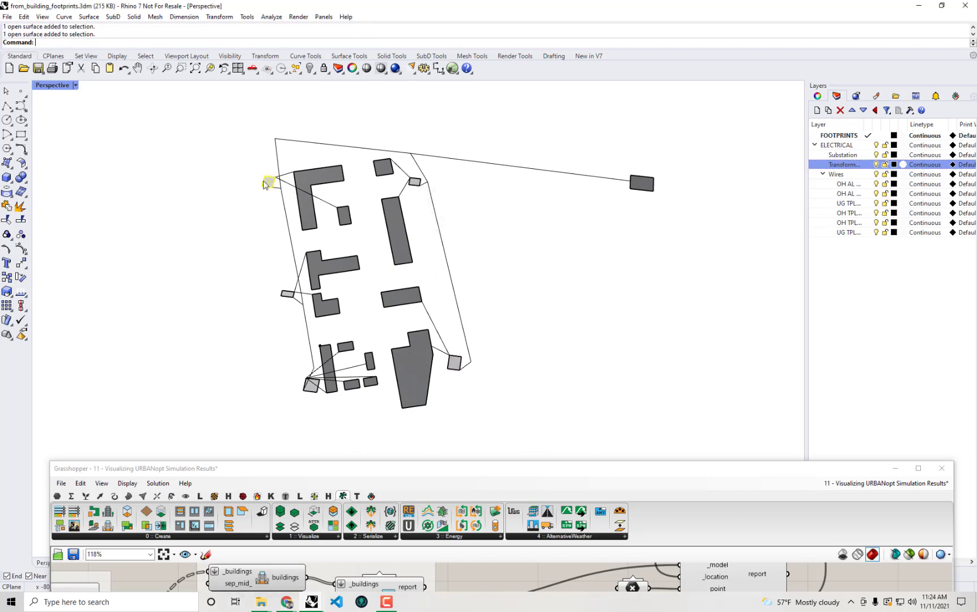
pyautogui.click(286, 294)
pyautogui.click(312, 386)
pyautogui.click(644, 192)
pyautogui.click(416, 187)
pyautogui.scroll(1, 406, 181)
pyautogui.scroll(-2, 422, 192)
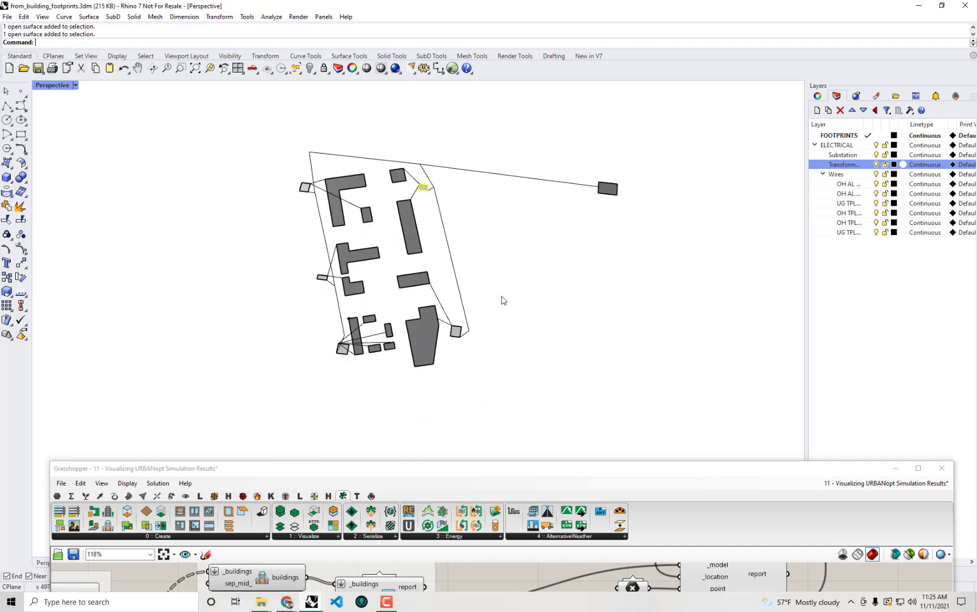
# Read each transformer's rating name in Properties, clear the selection, and dock Grasshopper beside Rhino
pyautogui.click(818, 96)
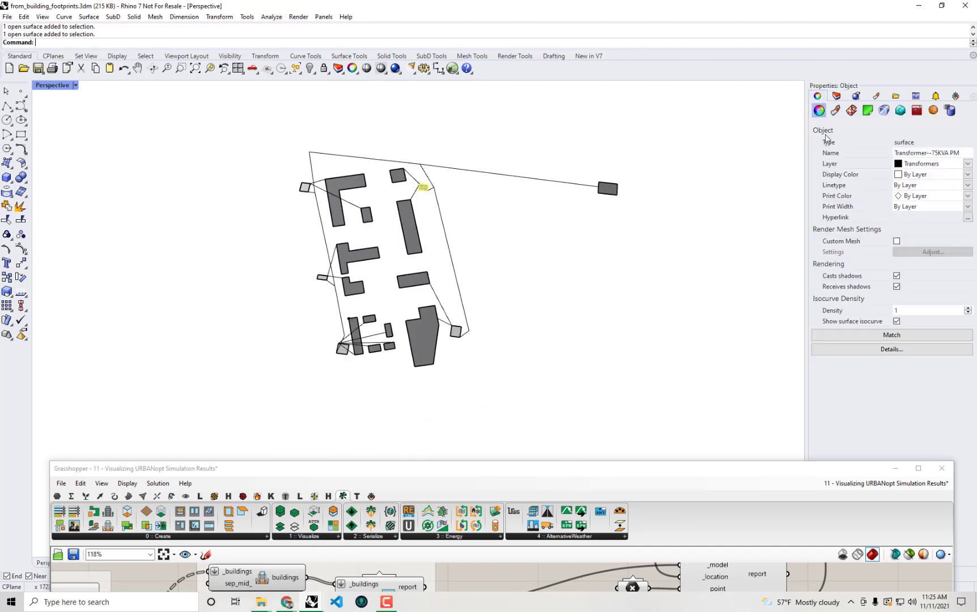
pyautogui.click(452, 336)
pyautogui.click(303, 188)
pyautogui.click(320, 278)
pyautogui.click(645, 366)
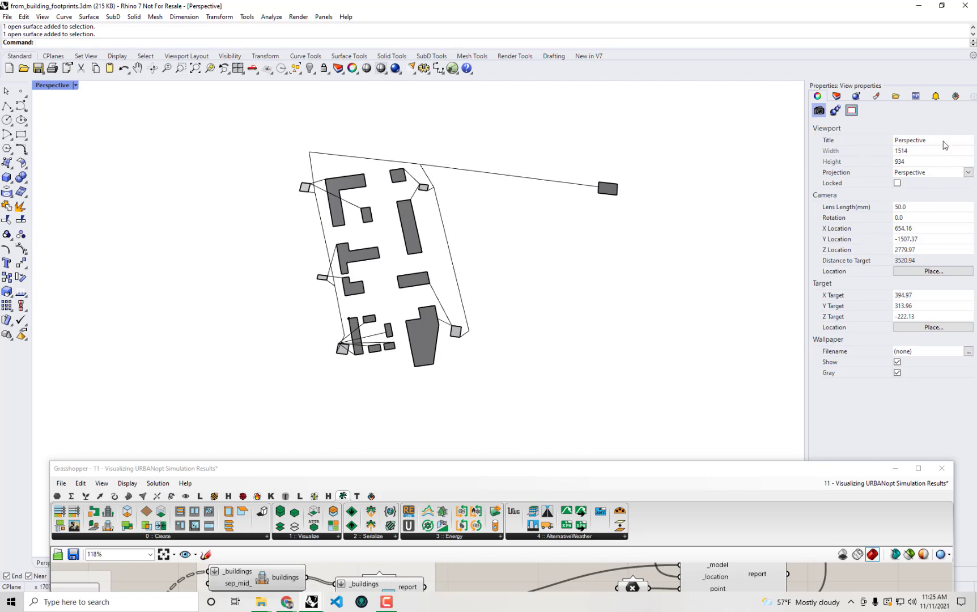
pyautogui.click(304, 191)
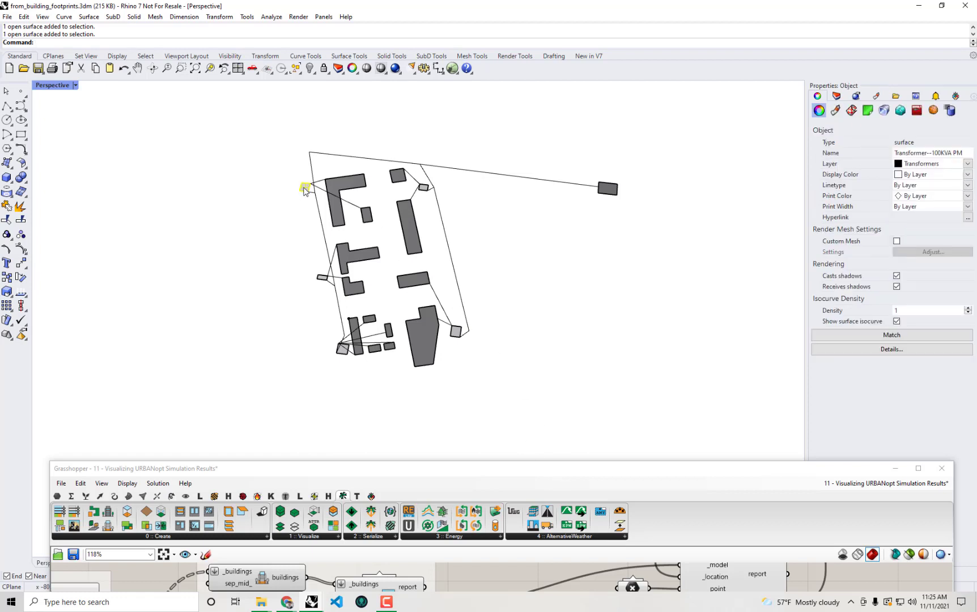
pyautogui.click(427, 191)
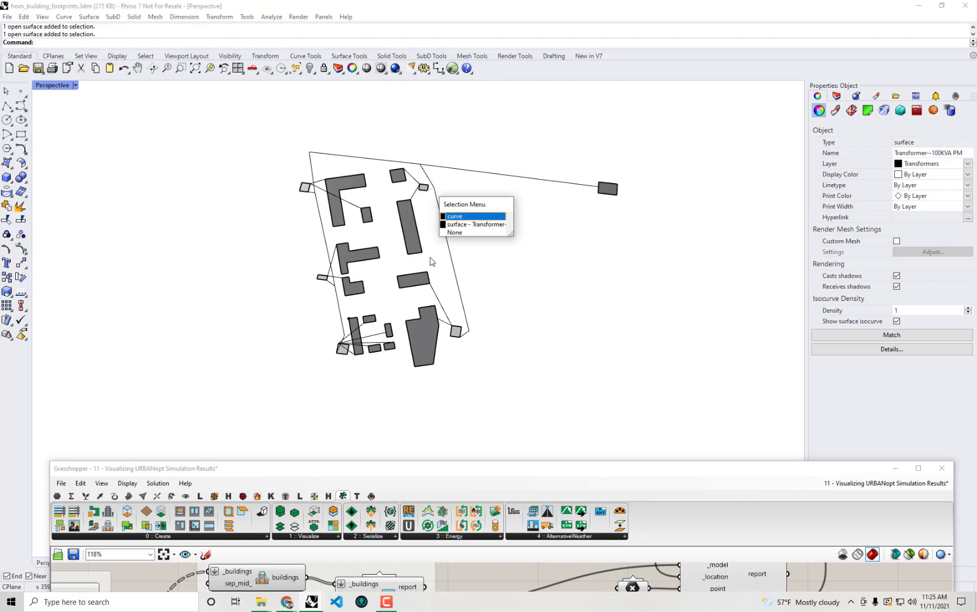
pyautogui.click(466, 225)
pyautogui.click(455, 331)
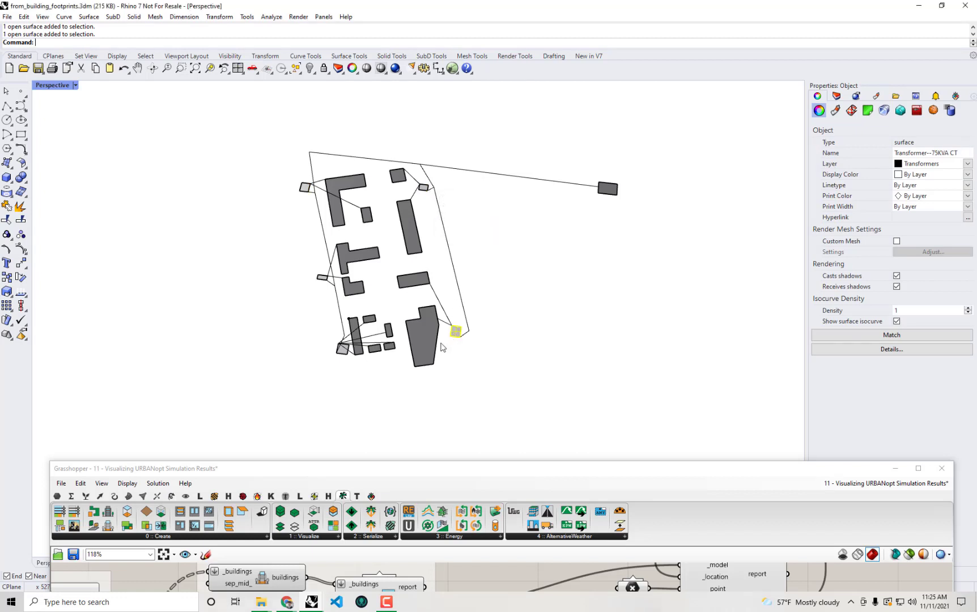
pyautogui.click(342, 352)
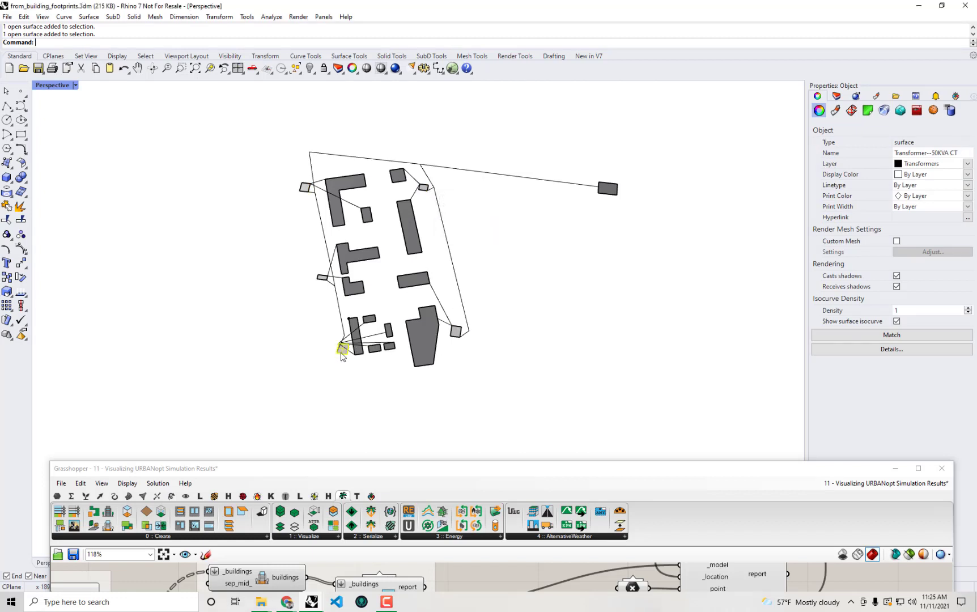
pyautogui.click(323, 278)
pyautogui.click(631, 362)
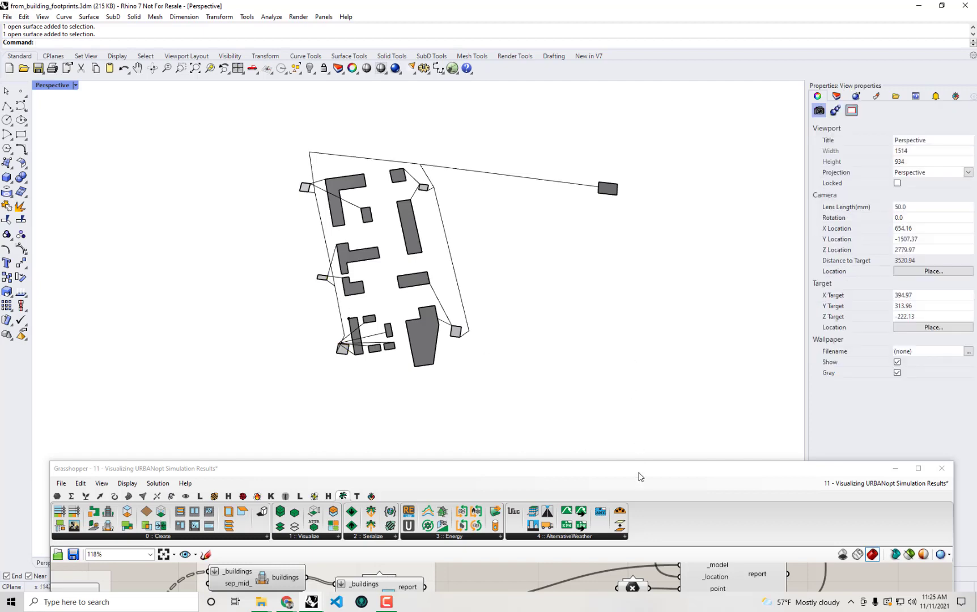
pyautogui.moveTo(639, 476); pyautogui.dragTo(975, 374)
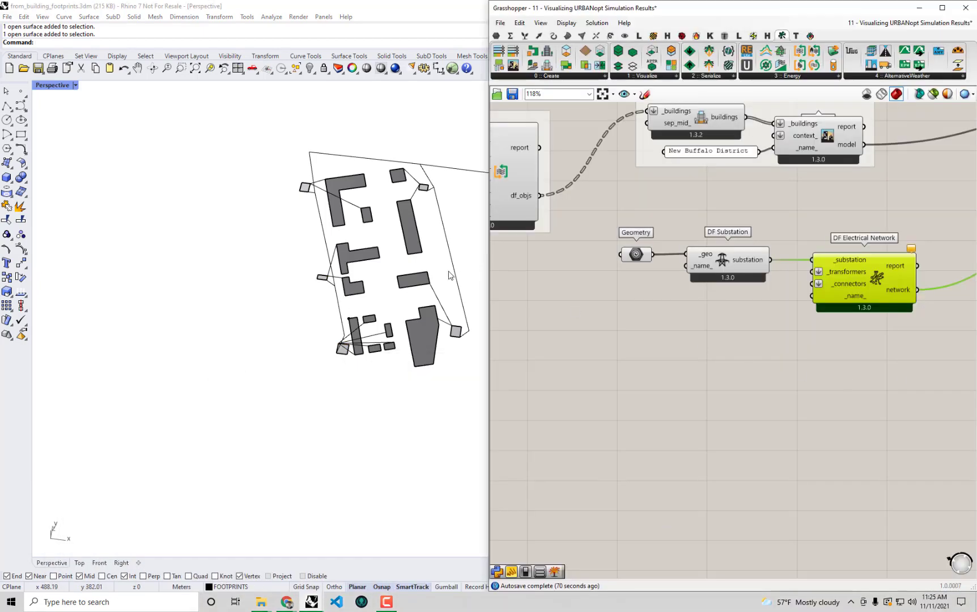
# Duplicate the Geometry parameter feeding DF Substation and place the copy just below it
pyautogui.keyDown('shift'); pyautogui.moveTo(447, 274); pyautogui.dragTo(345, 279, button='right'); pyautogui.keyUp('shift')
pyautogui.keyDown('shift'); pyautogui.moveTo(400, 210); pyautogui.dragTo(331, 242, button='right'); pyautogui.keyUp('shift')
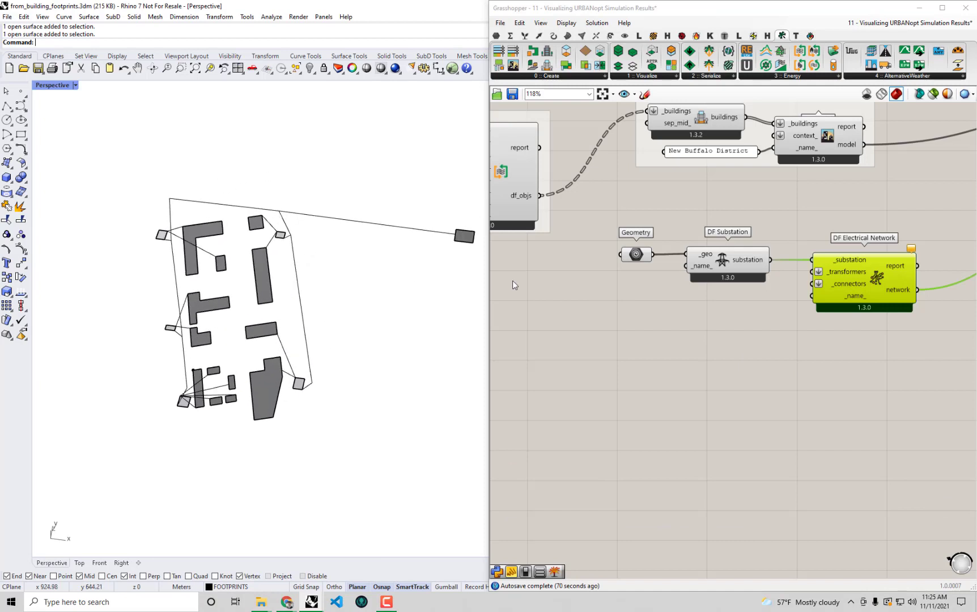
pyautogui.moveTo(619, 292); pyautogui.dragTo(607, 276, button='right')
pyautogui.click(623, 240)
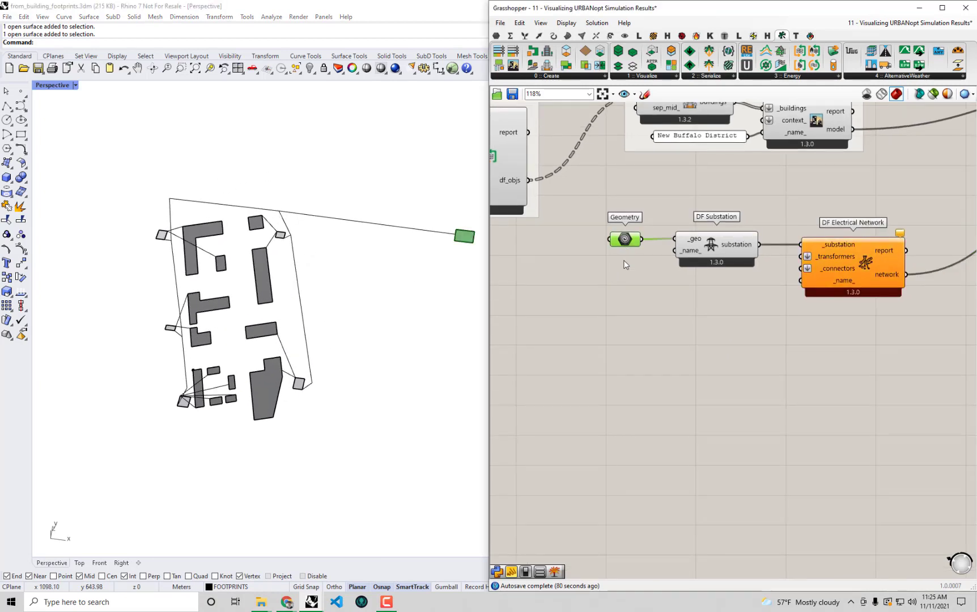
pyautogui.hotkey('ctrl', 'v')
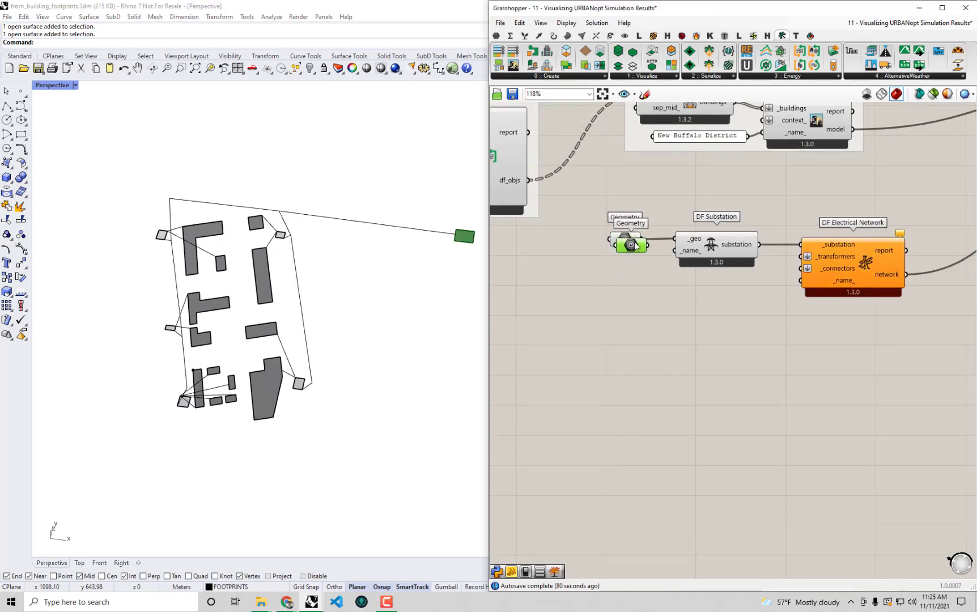
pyautogui.moveTo(634, 243); pyautogui.dragTo(616, 328)
# Reference the five transformer surfaces from the Rhino site plan into the new Geometry parameter
pyautogui.rightClick(615, 333)
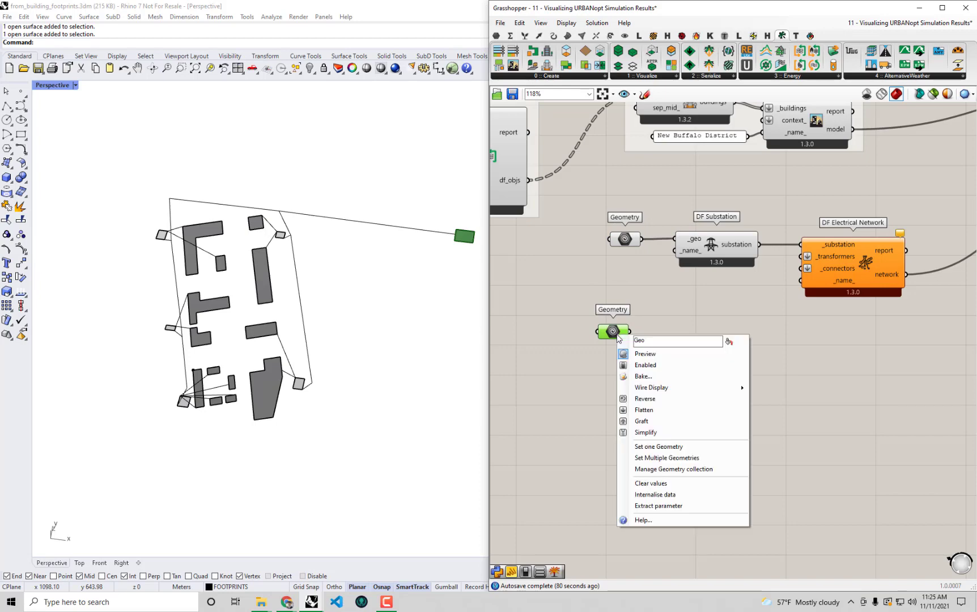
pyautogui.click(662, 459)
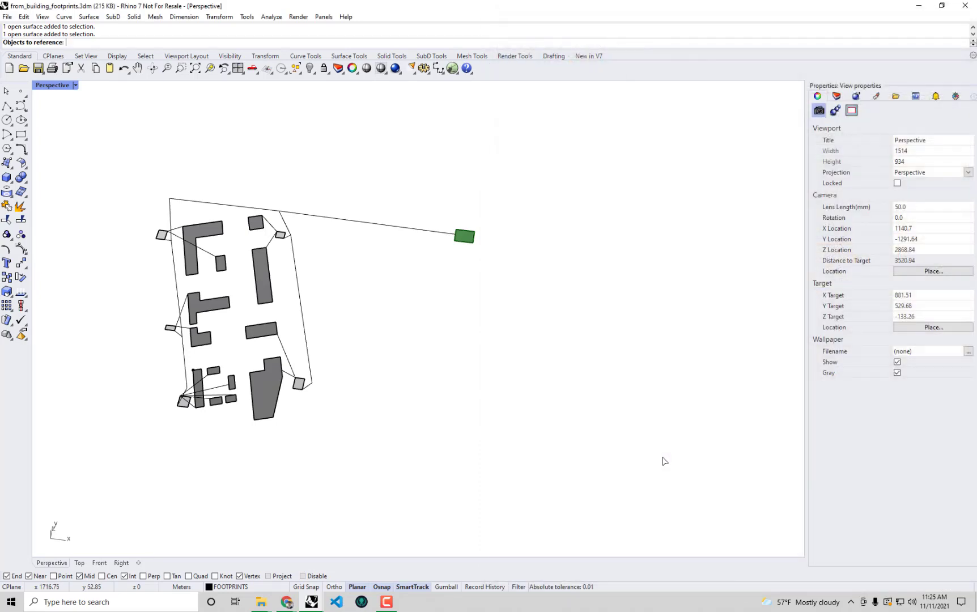
pyautogui.scroll(3, 140, 233)
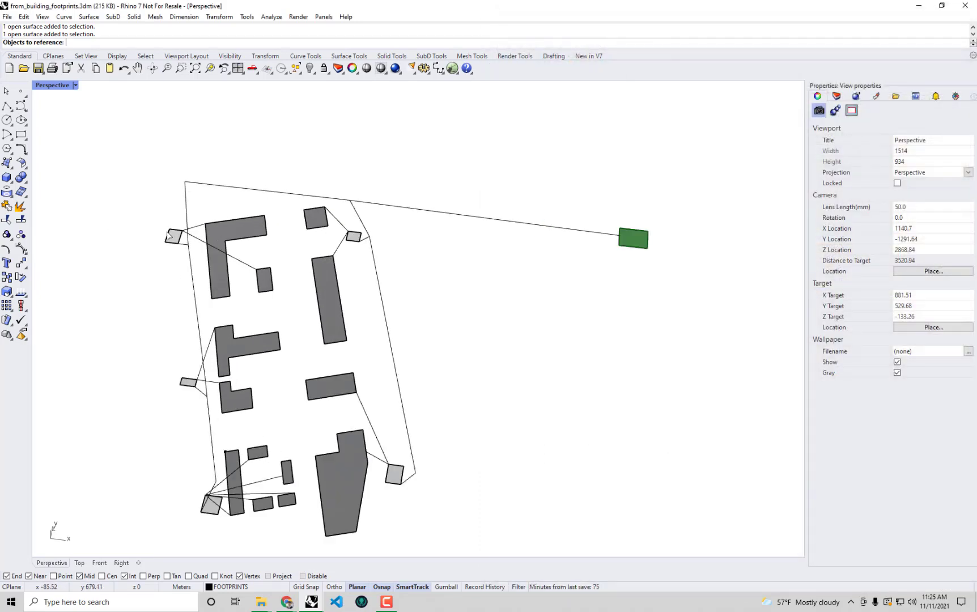
pyautogui.click(172, 237)
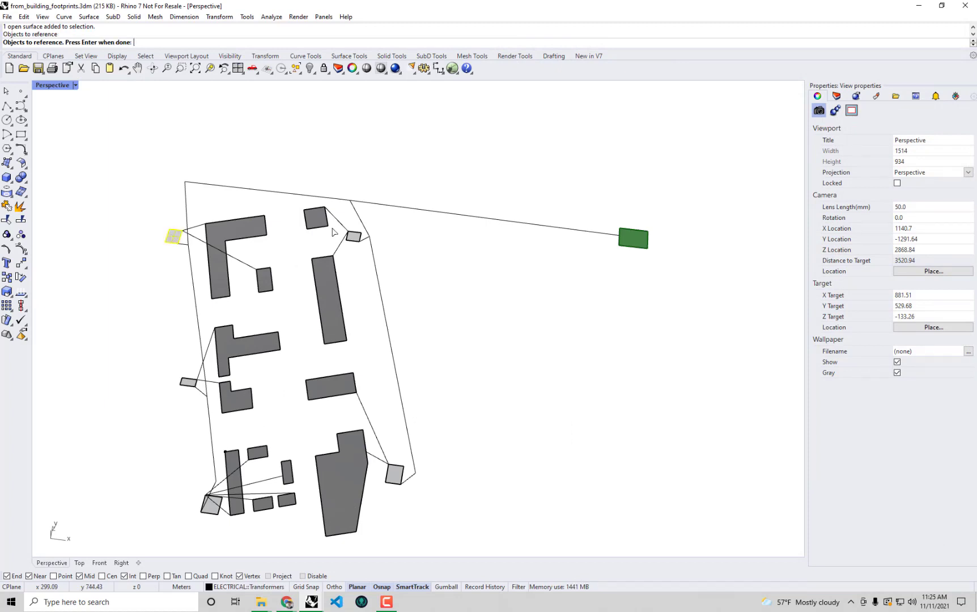
pyautogui.click(355, 237)
pyautogui.click(393, 480)
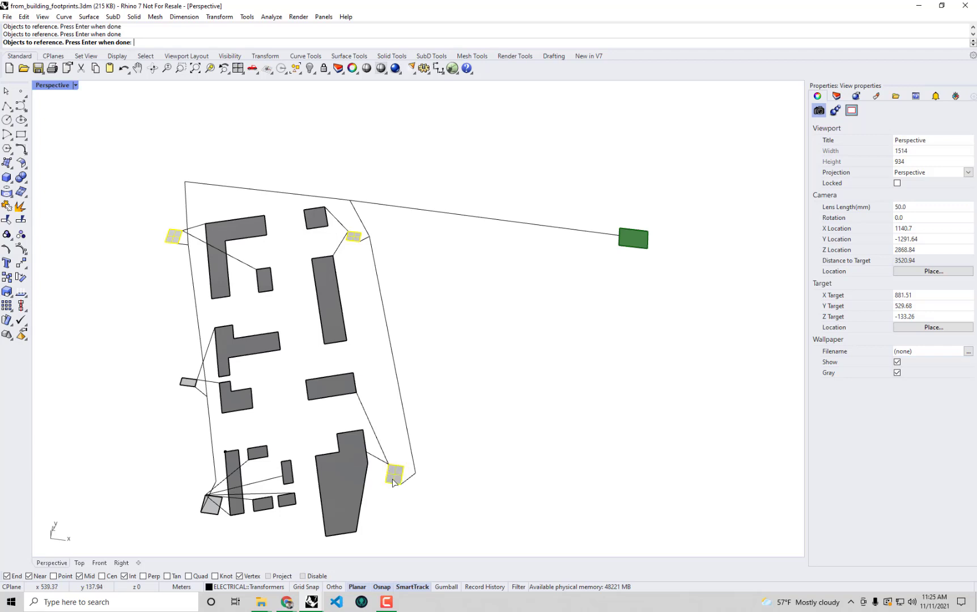
pyautogui.click(186, 383)
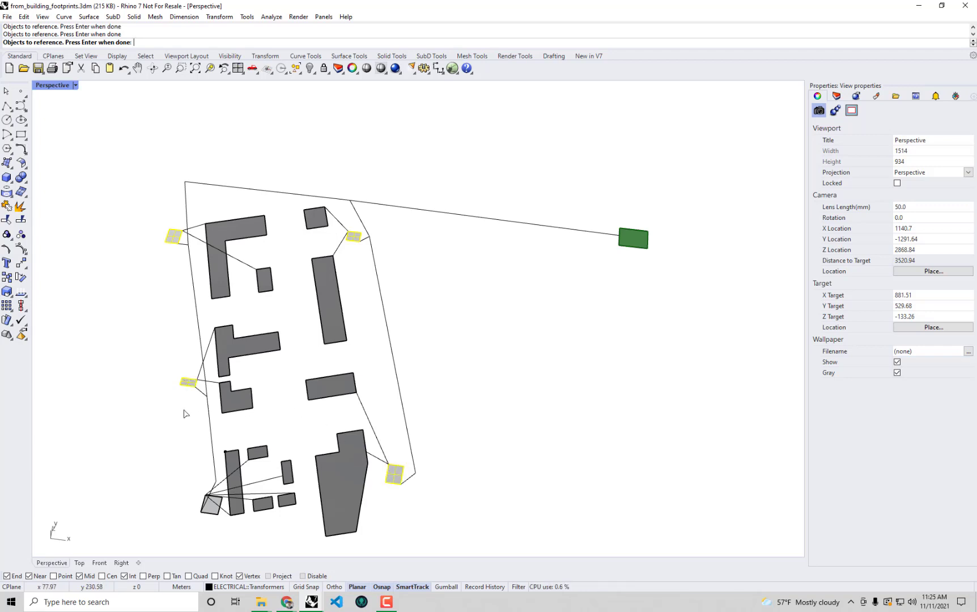
pyautogui.click(212, 513)
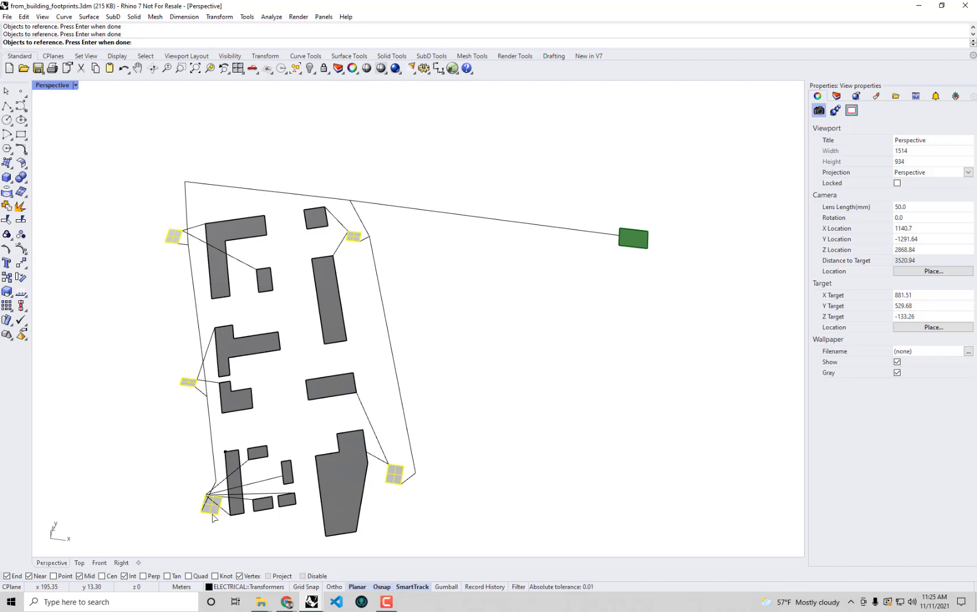
pyautogui.press('Return')
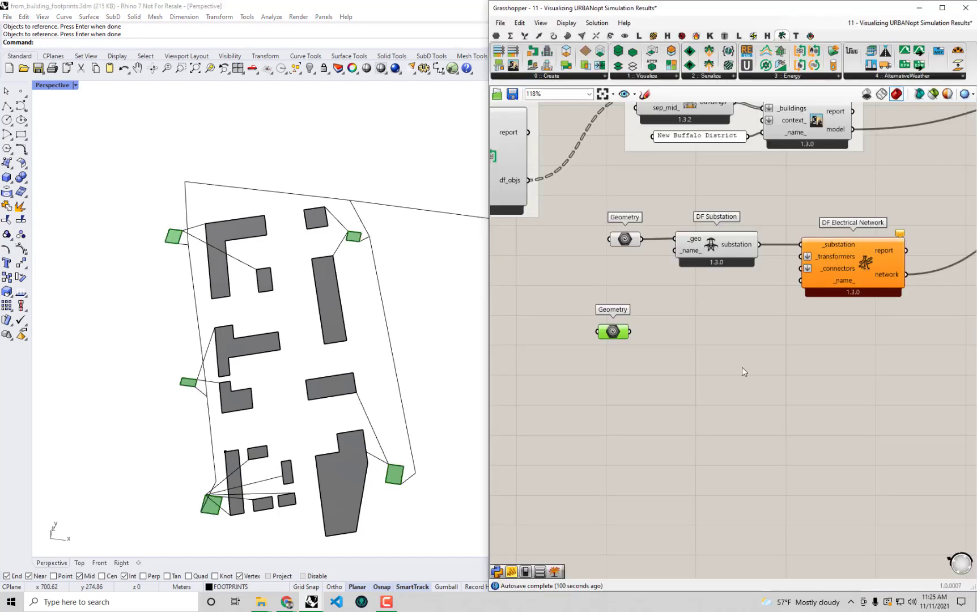
# Nudge the new parameter down, recentre the site plan, deselect, and maximise Grasshopper
pyautogui.moveTo(622, 340); pyautogui.dragTo(618, 343)
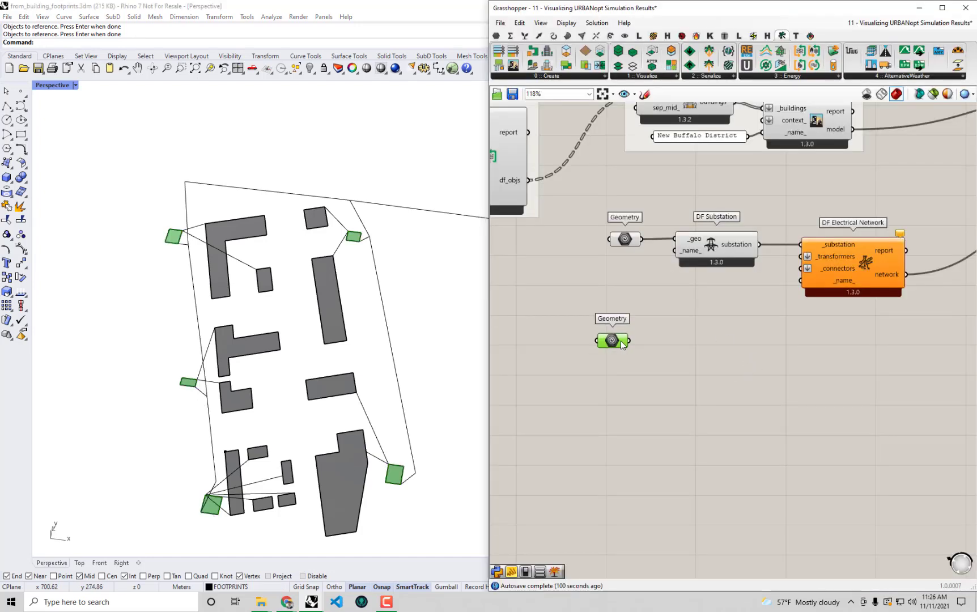
pyautogui.moveTo(622, 342)
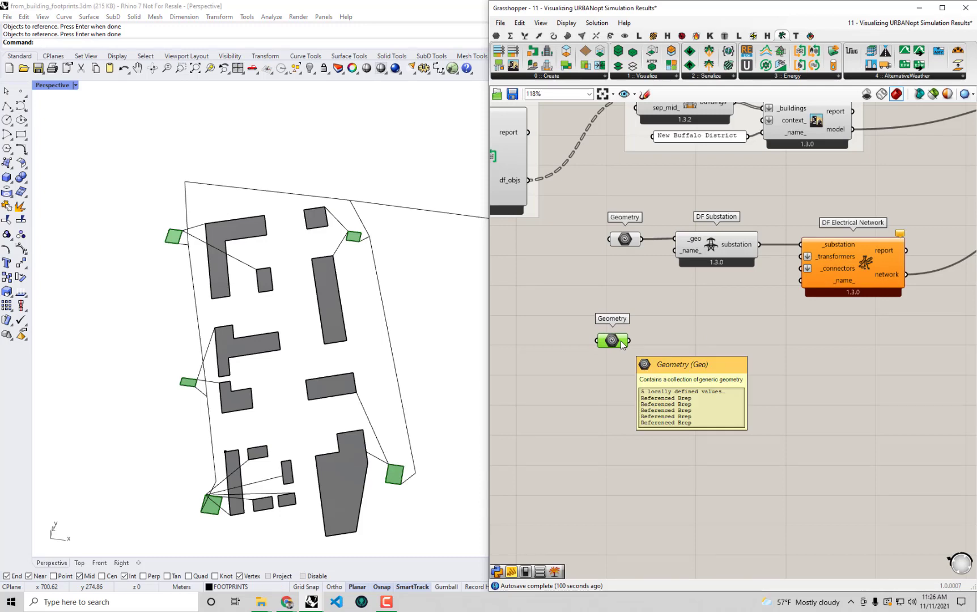
pyautogui.scroll(-2, 356, 257)
pyautogui.keyDown('shift'); pyautogui.moveTo(399, 257); pyautogui.dragTo(316, 236, button='right'); pyautogui.keyUp('shift')
pyautogui.click(771, 373)
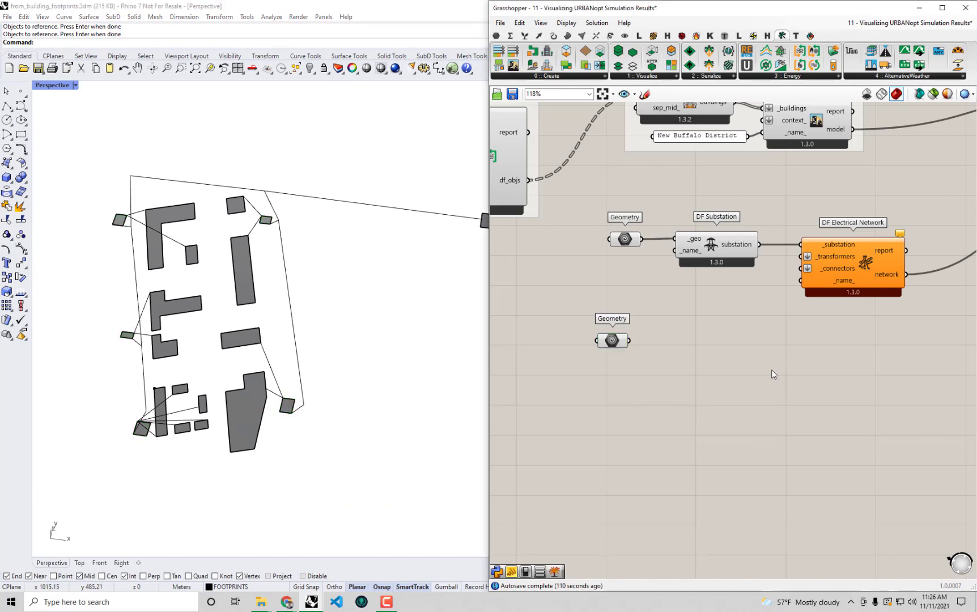
pyautogui.moveTo(620, 347)
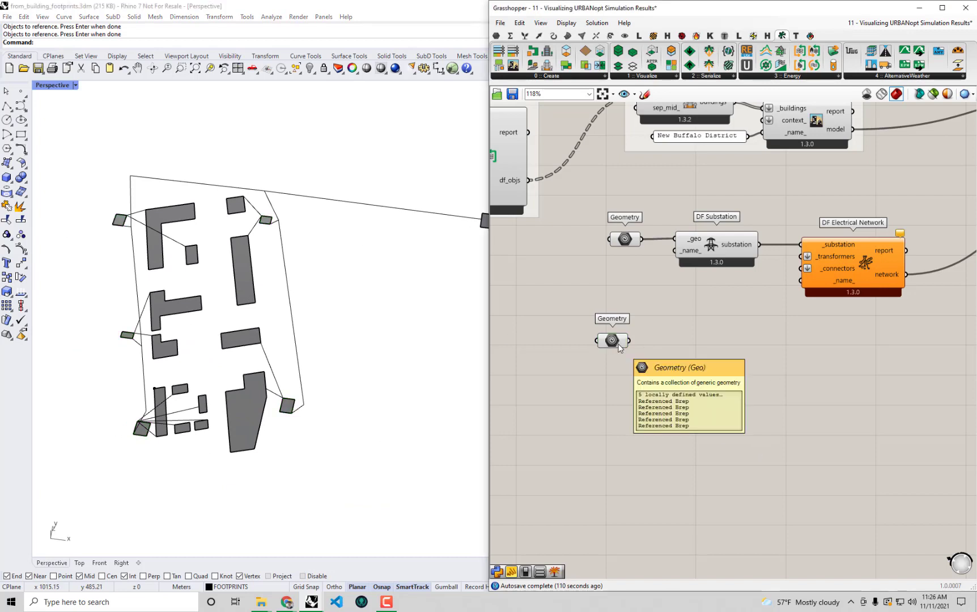
pyautogui.doubleClick(688, 8)
# Place a DF Transformer beside the new Geometry parameter and wire the transformer surfaces into its _geo input
pyautogui.moveTo(614, 158); pyautogui.dragTo(745, 172, button='right')
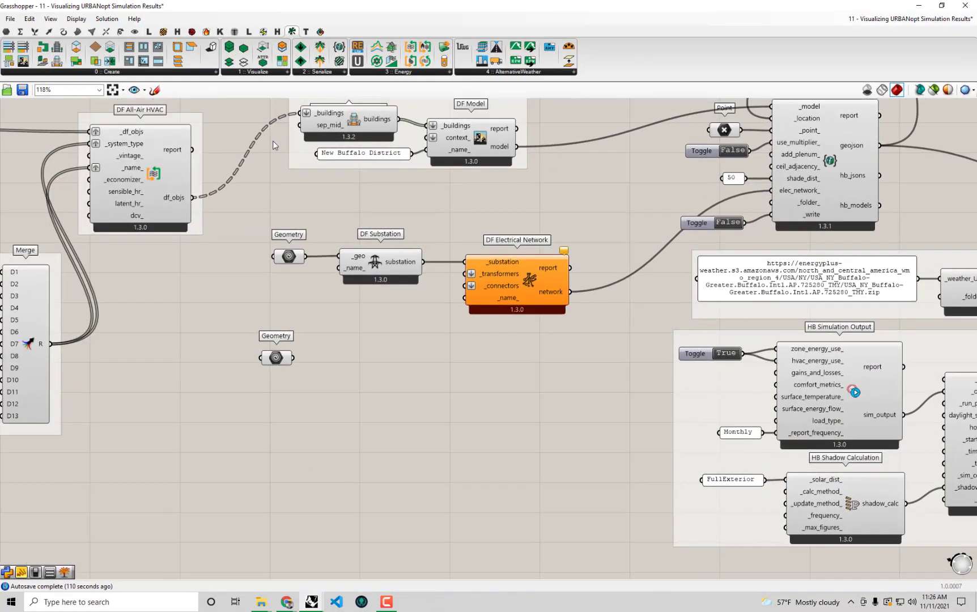
pyautogui.click(374, 73)
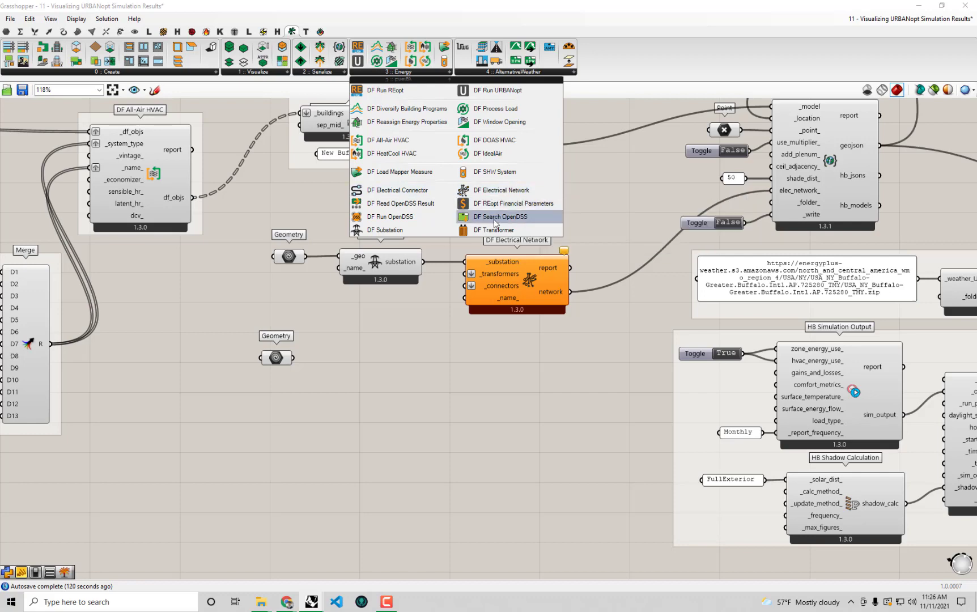
pyautogui.moveTo(493, 232); pyautogui.dragTo(395, 329)
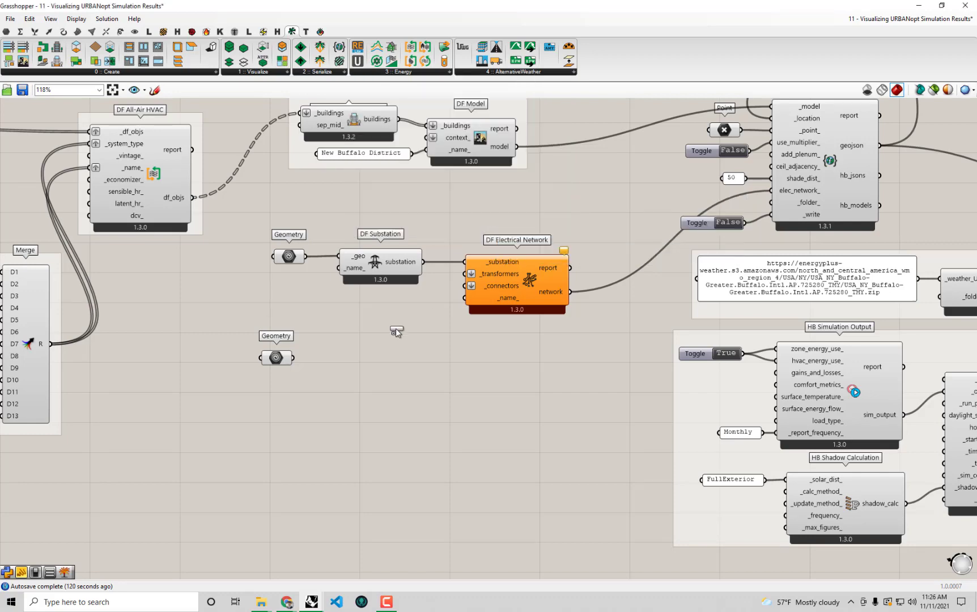
pyautogui.moveTo(359, 374); pyautogui.dragTo(359, 376)
pyautogui.moveTo(440, 331); pyautogui.dragTo(451, 333)
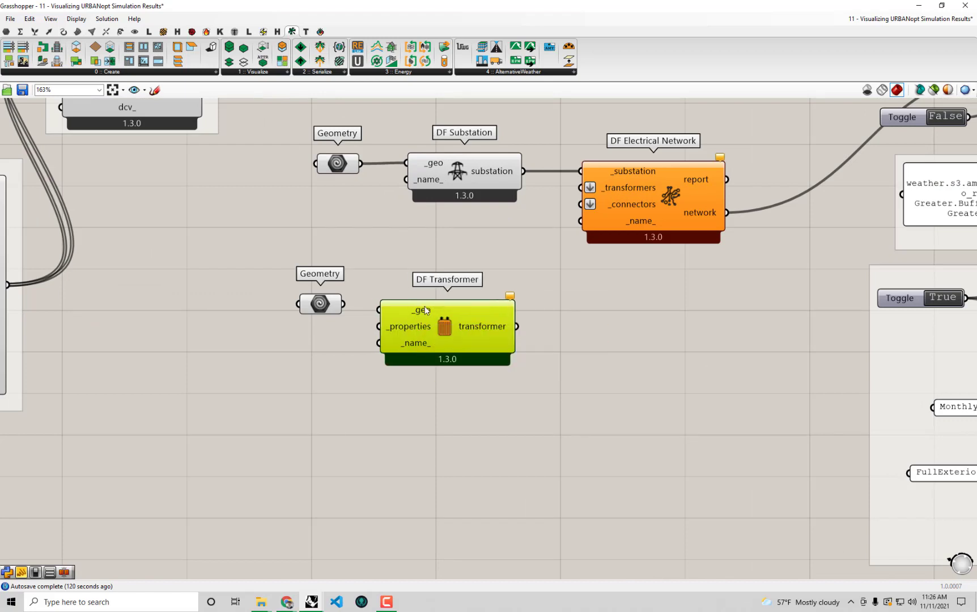
pyautogui.moveTo(350, 306); pyautogui.dragTo(385, 306)
pyautogui.moveTo(473, 379); pyautogui.dragTo(509, 361, button='right')
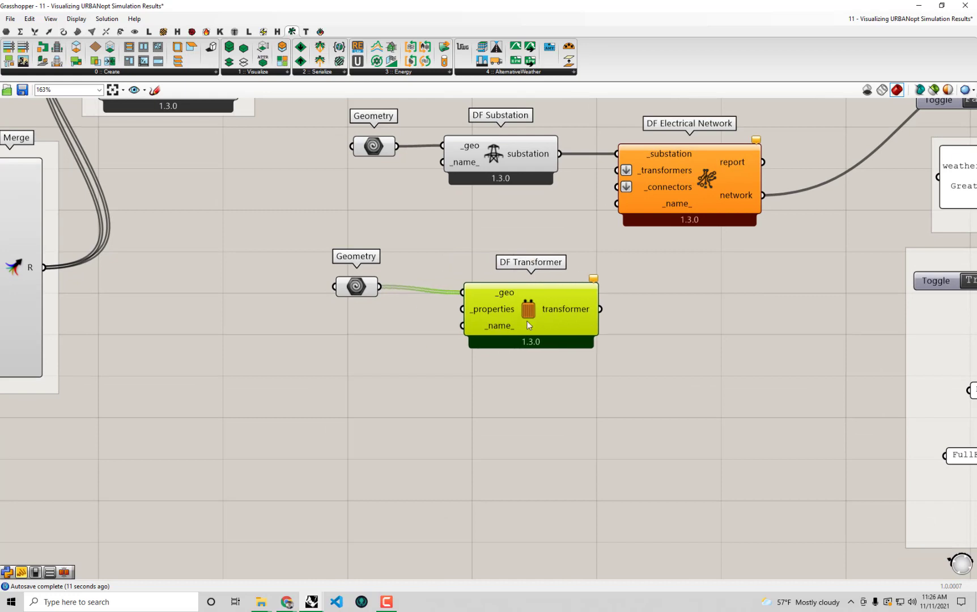
pyautogui.click(396, 72)
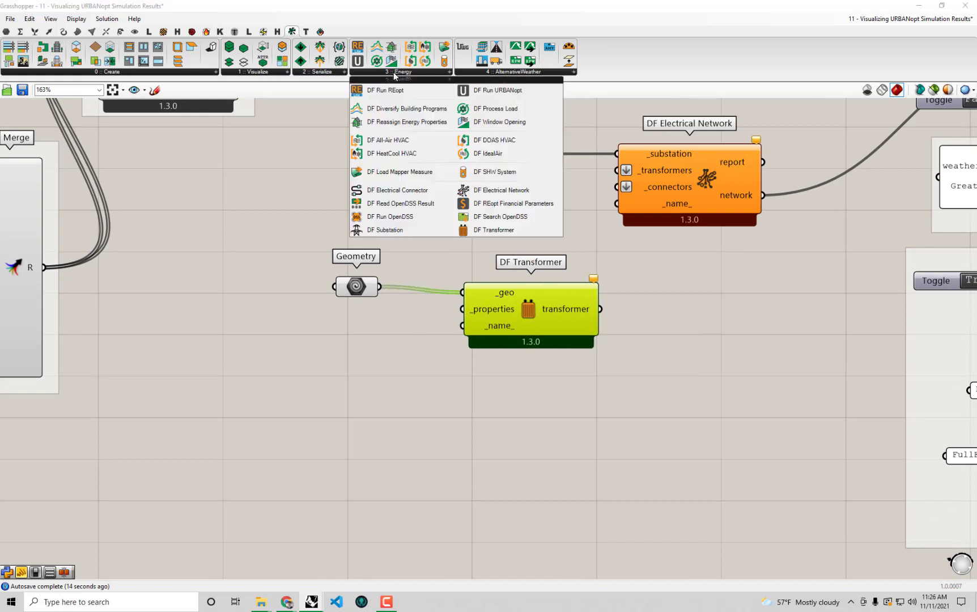
# Place a DF Search OpenDSS component on the lower left of the canvas
pyautogui.click(501, 217)
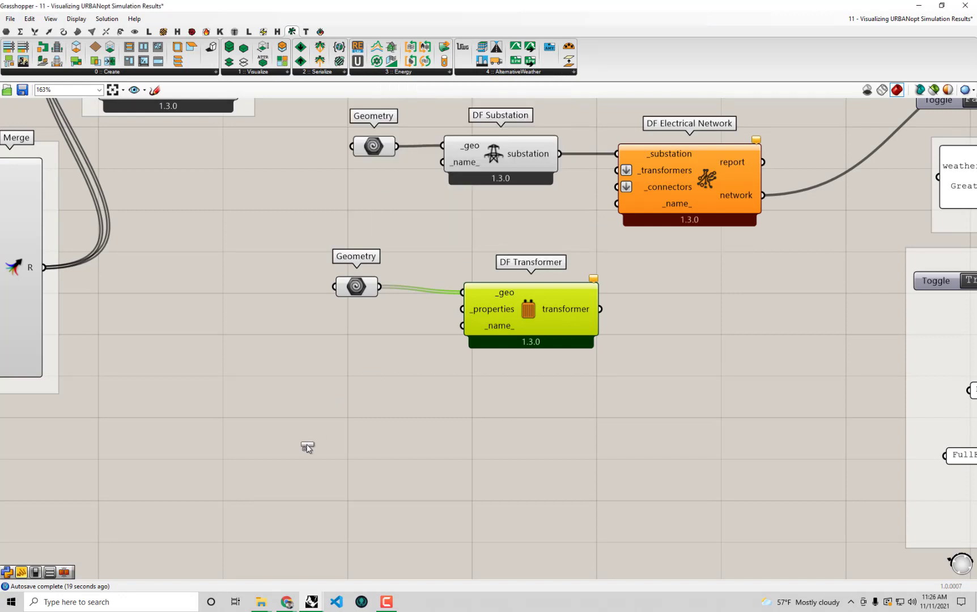
pyautogui.click(278, 457)
pyautogui.moveTo(283, 442); pyautogui.dragTo(305, 385, button='right')
pyautogui.moveTo(330, 410); pyautogui.dragTo(335, 434)
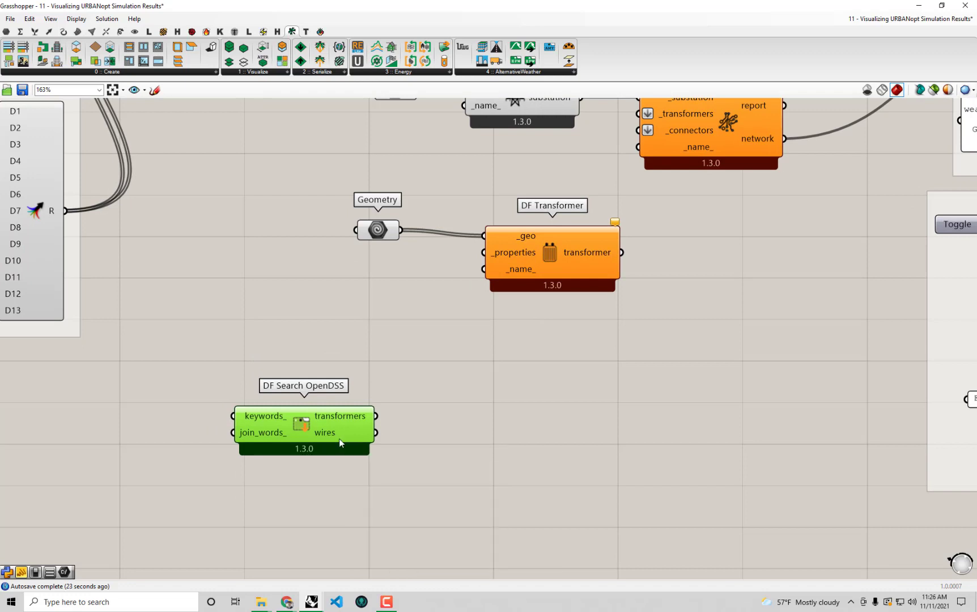
# Add a Panel fed by DF Search OpenDSS's transformers output and enlarge it to show each name
pyautogui.doubleClick(490, 403)
pyautogui.write('panel')
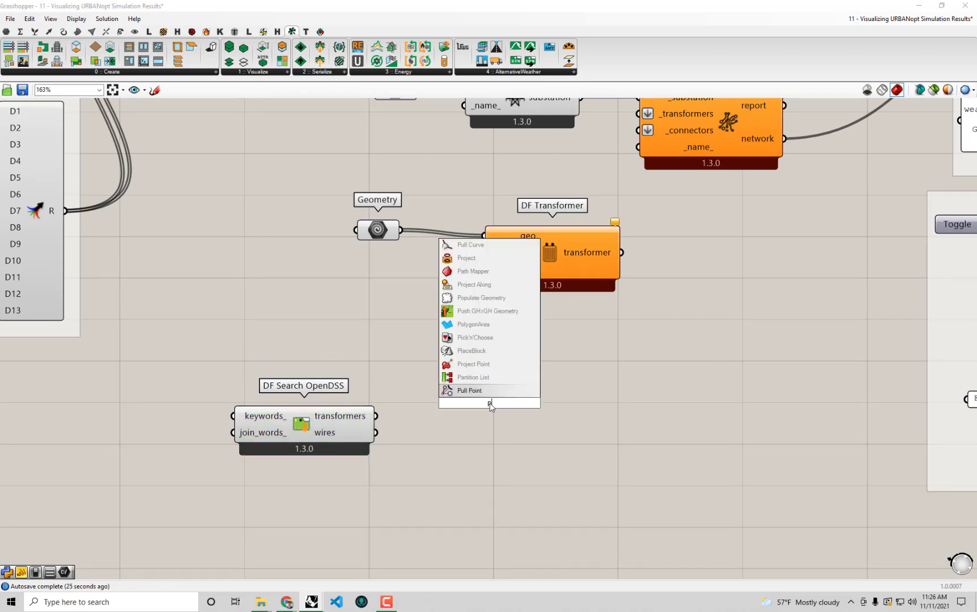
pyautogui.press('Return')
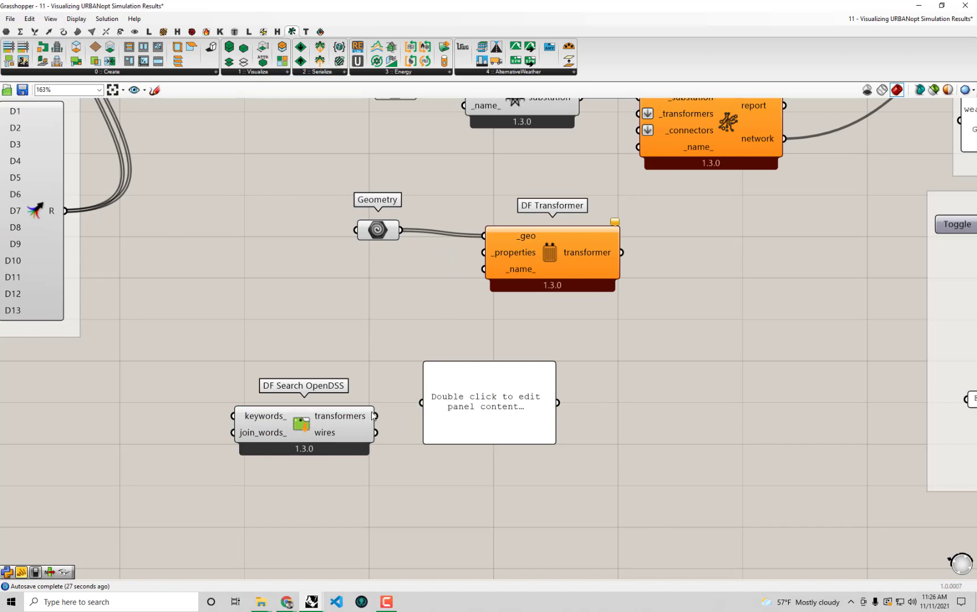
pyautogui.moveTo(374, 416); pyautogui.dragTo(421, 403)
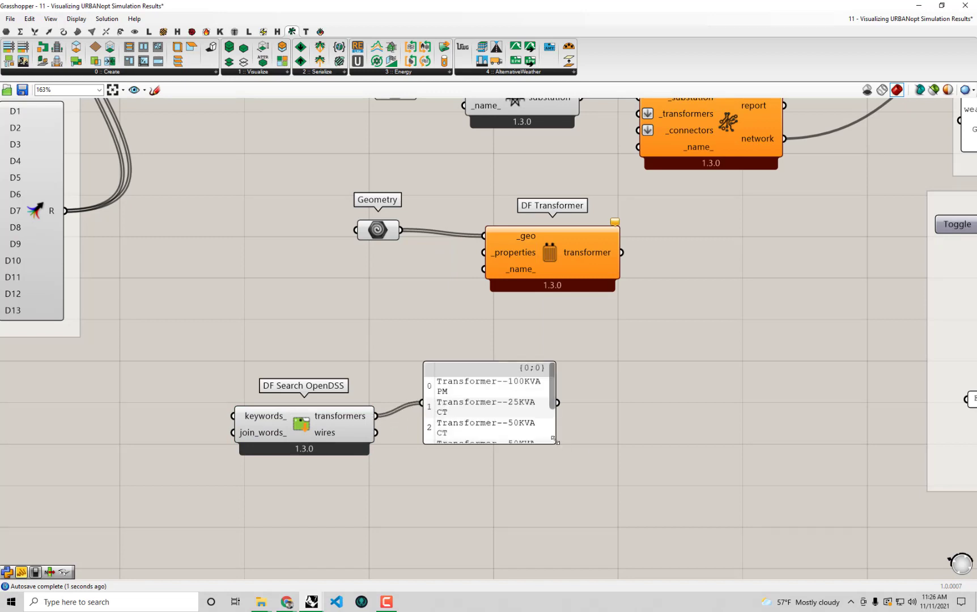
pyautogui.moveTo(553, 438); pyautogui.dragTo(711, 514)
# Restore Grasshopper to reveal Rhino and check the small upper transformer's rating (75KVA PM)
pyautogui.scroll(1, 641, 434)
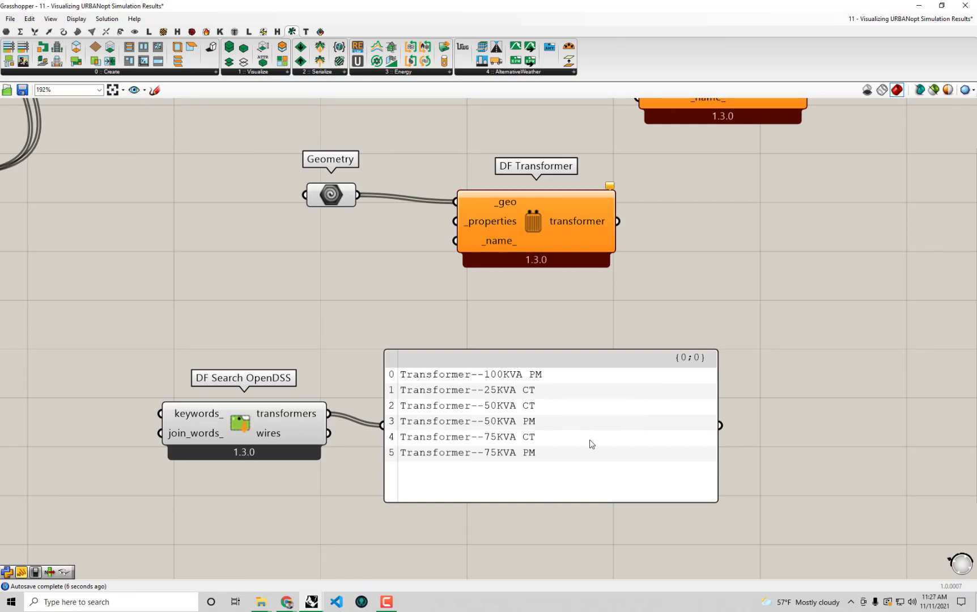
pyautogui.moveTo(616, 6); pyautogui.dragTo(622, 466)
pyautogui.click(265, 221)
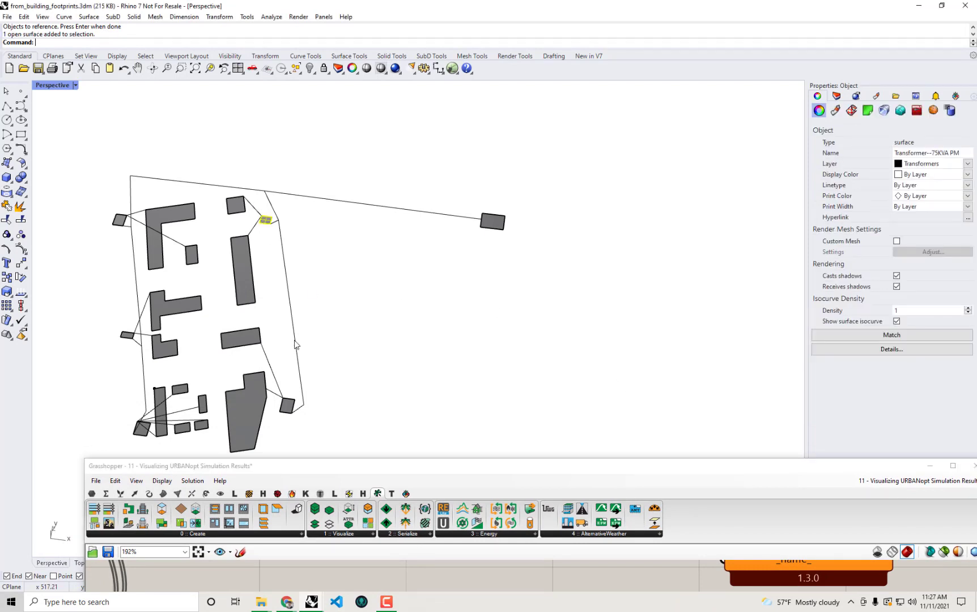
# Check the ratings of the lower-right, lower-left, small left and upper-left transformer surfaces in Rhino
pyautogui.click(287, 409)
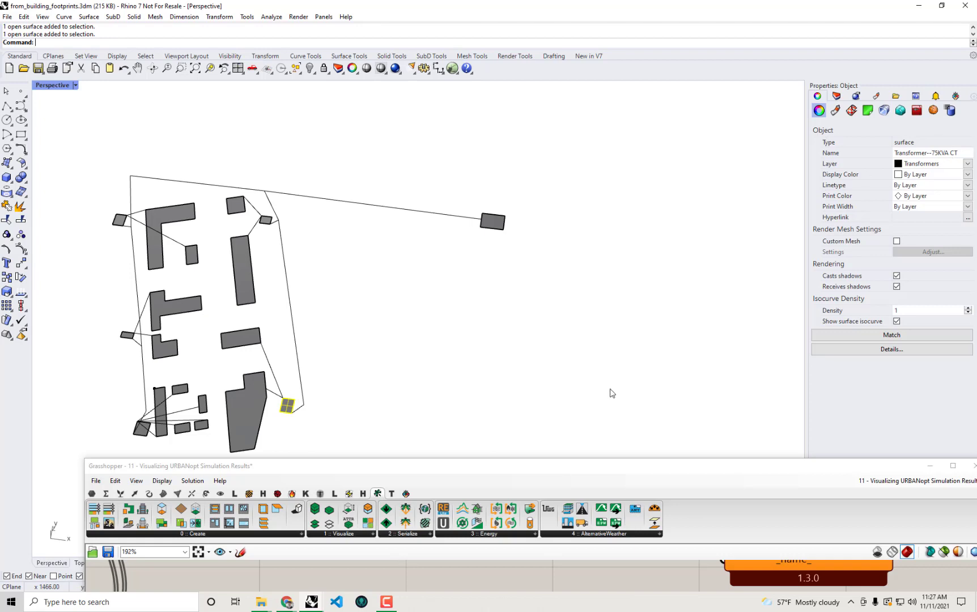
pyautogui.click(142, 431)
pyautogui.click(126, 336)
pyautogui.click(119, 220)
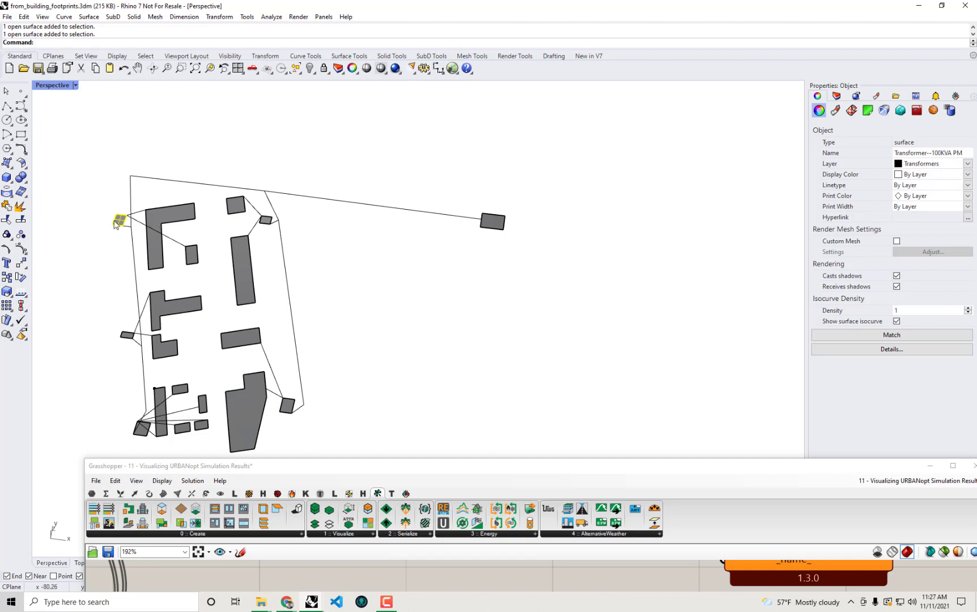
pyautogui.click(266, 222)
pyautogui.click(286, 406)
pyautogui.click(121, 338)
pyautogui.click(142, 429)
# Maximise Grasshopper and frame DF Transformer and the transformer-type list panel in view
pyautogui.doubleClick(410, 465)
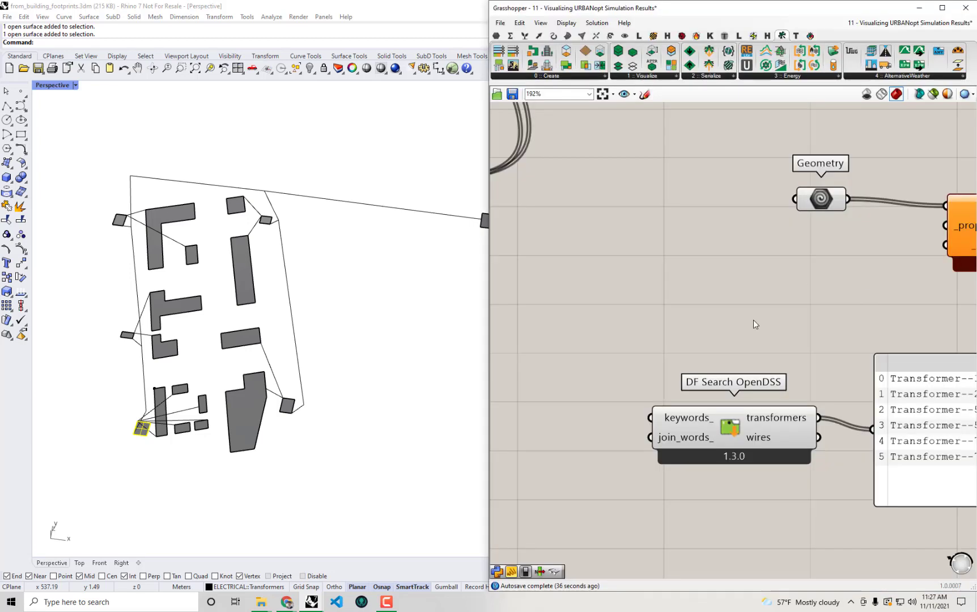
pyautogui.moveTo(820, 341); pyautogui.dragTo(618, 319, button='right')
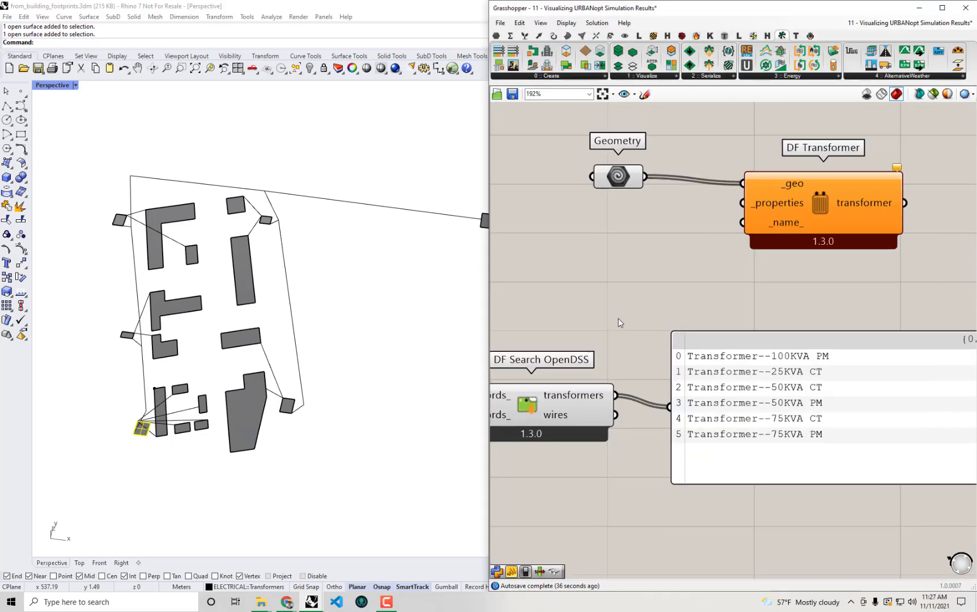
pyautogui.scroll(-1, 736, 313)
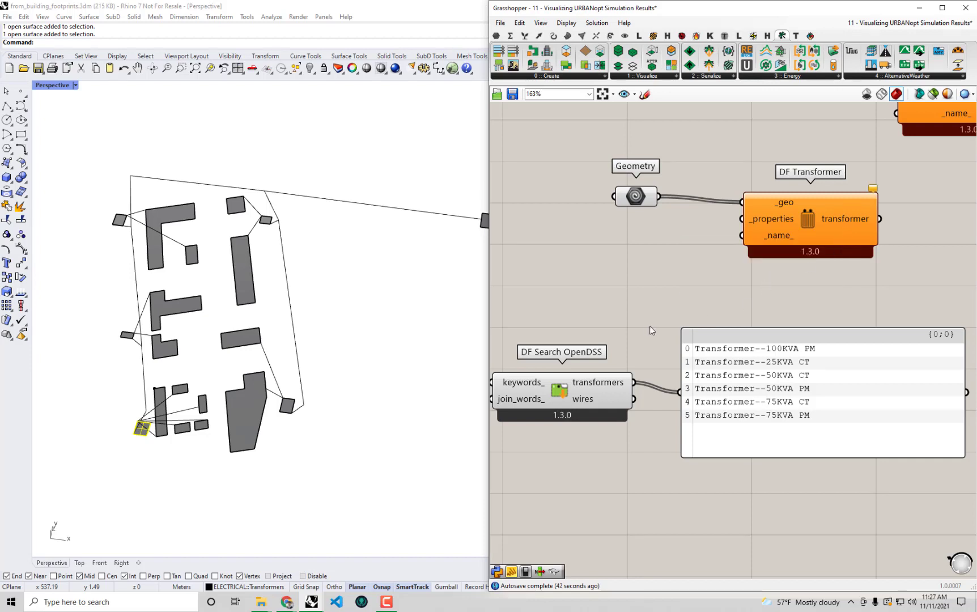
pyautogui.moveTo(588, 316); pyautogui.dragTo(653, 339, button='right')
pyautogui.moveTo(825, 375); pyautogui.dragTo(781, 336, button='right')
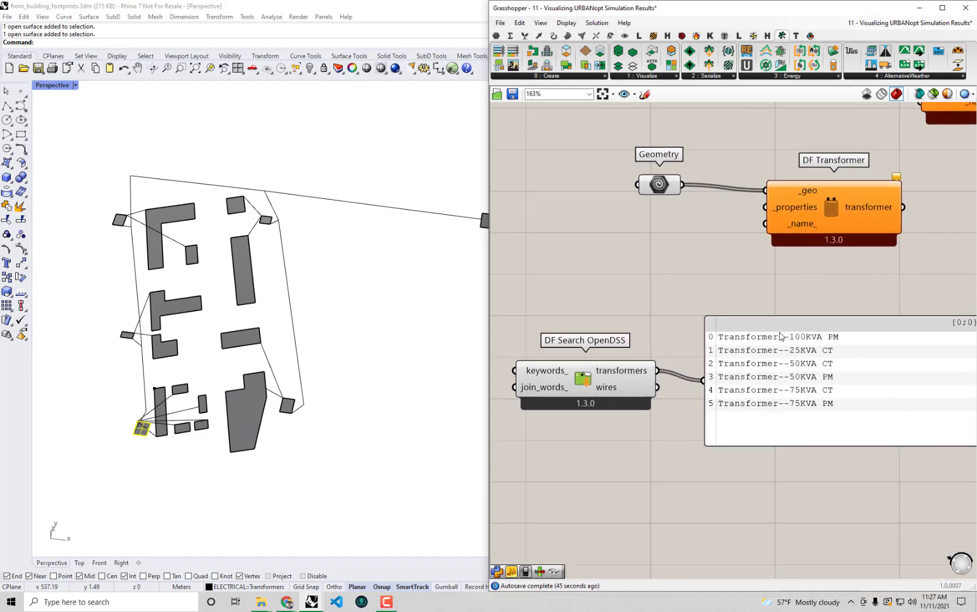
# Create a text panel holding Transformer--100KVA PM and show it as an indexed list
pyautogui.doubleClick(569, 244)
pyautogui.write('"')
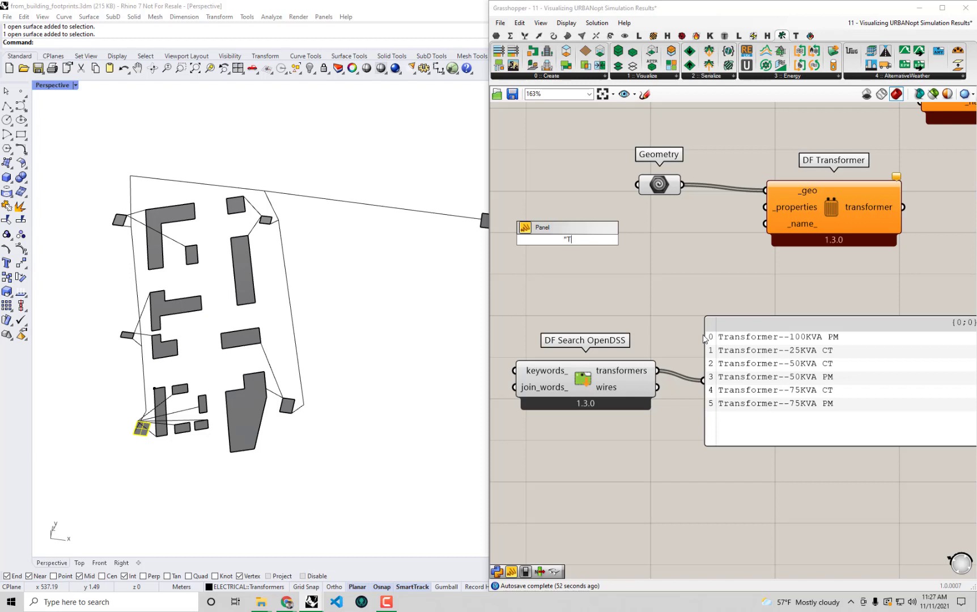
pyautogui.write('Transformer--100KVA PM')
pyautogui.press('Return')
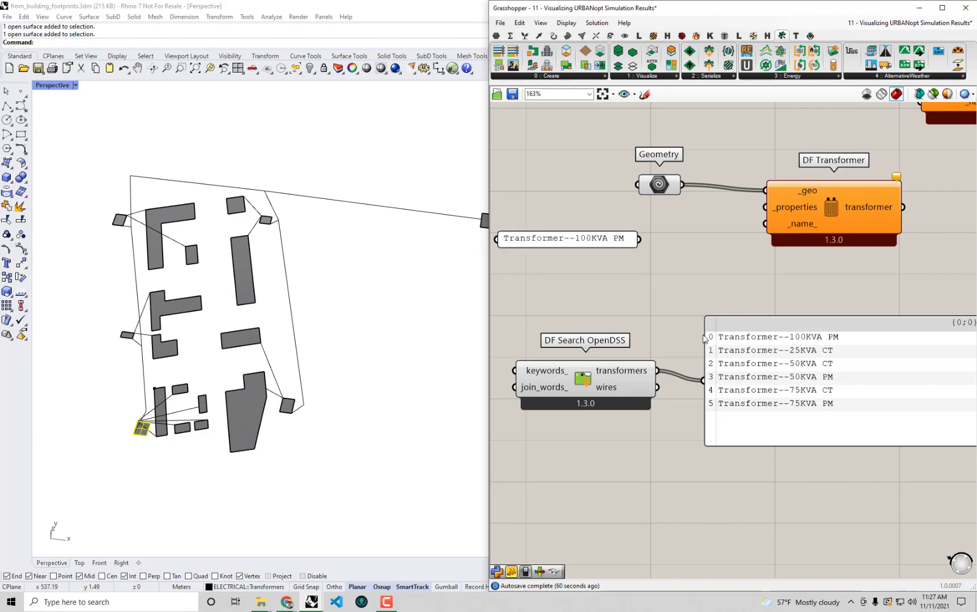
pyautogui.moveTo(585, 239); pyautogui.dragTo(723, 299)
pyautogui.rightClick(669, 267)
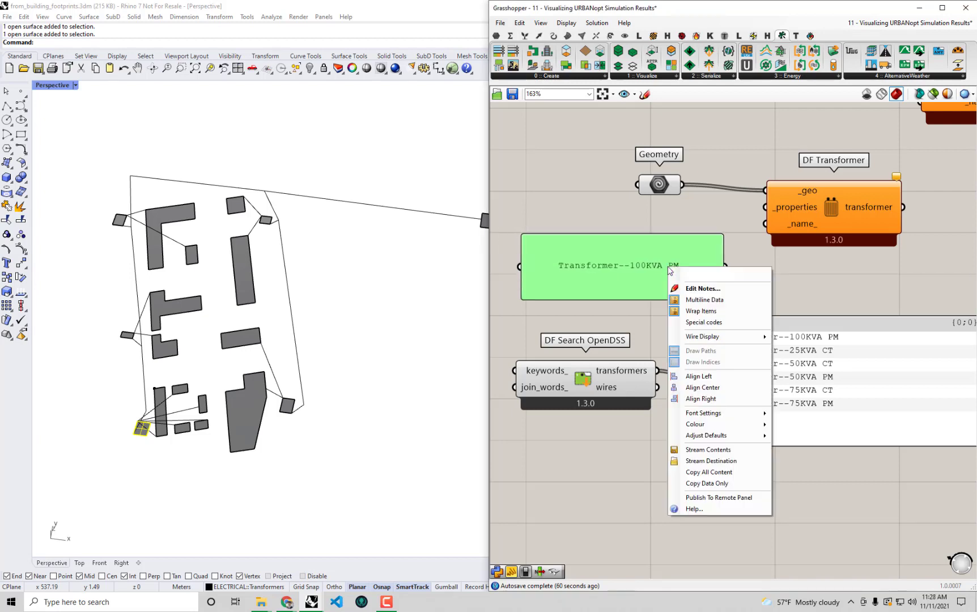
pyautogui.click(704, 300)
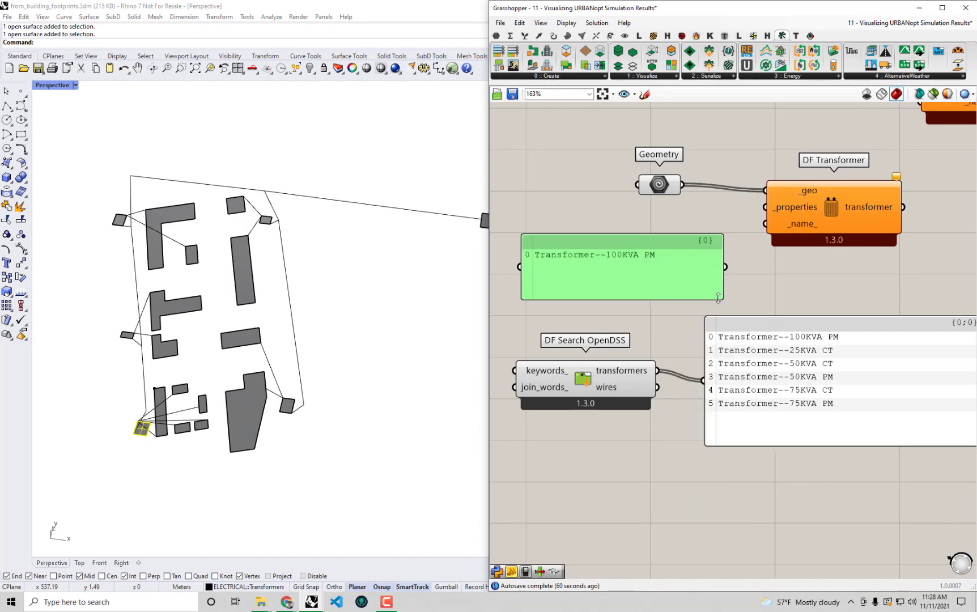
# Check the small upper transformer surface's name in Rhino, then maximise Grasshopper again
pyautogui.moveTo(814, 511); pyautogui.dragTo(616, 397)
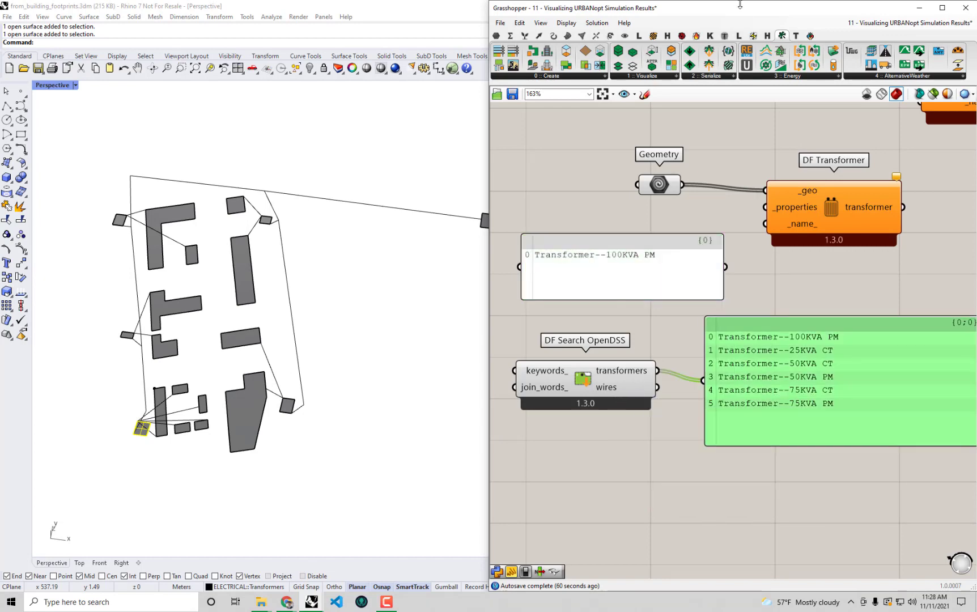
pyautogui.moveTo(740, 8); pyautogui.dragTo(692, 402)
pyautogui.click(267, 221)
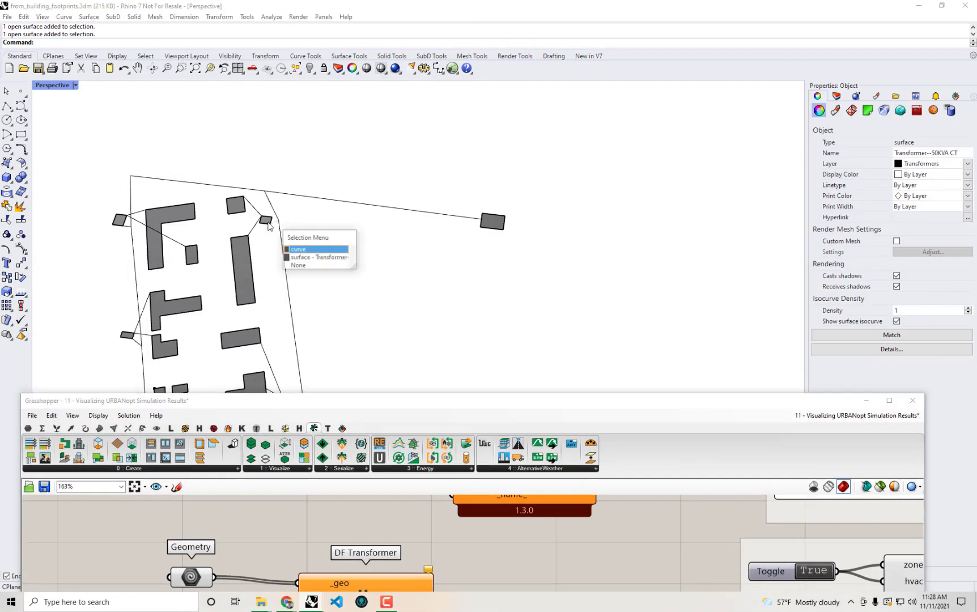
pyautogui.click(263, 220)
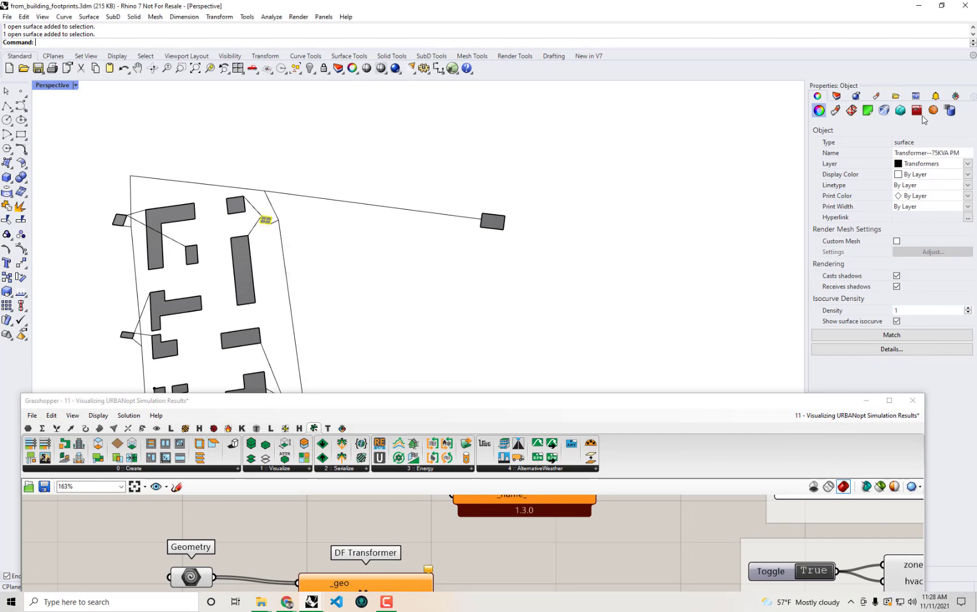
pyautogui.moveTo(738, 401); pyautogui.dragTo(732, 2)
pyautogui.moveTo(157, 278); pyautogui.dragTo(373, 337, button='right')
# Add a second panel line, Transformer--75KVA PM, by copying and editing the first
pyautogui.doubleClick(373, 330)
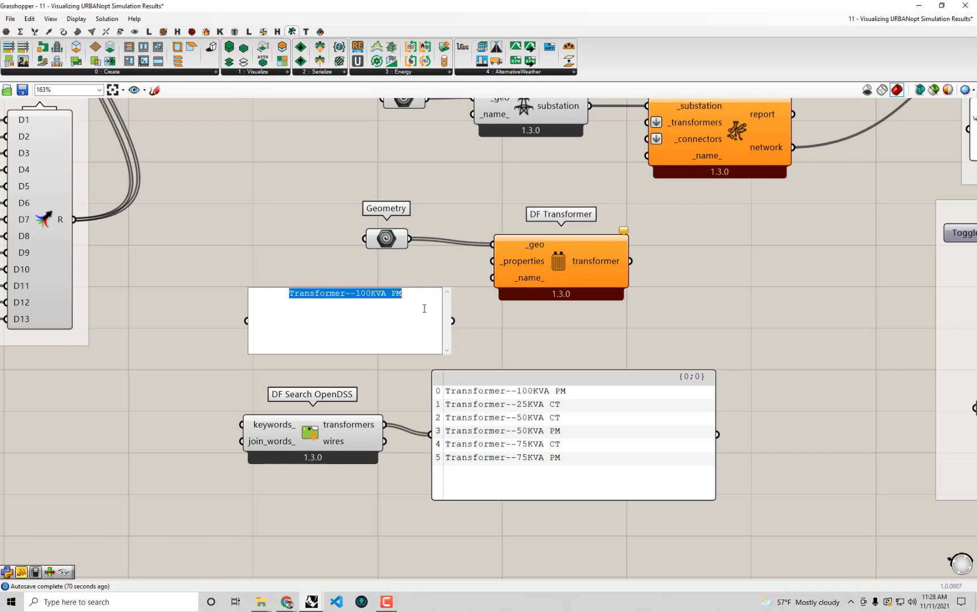
pyautogui.moveTo(425, 306); pyautogui.dragTo(220, 287)
pyautogui.hotkey('ctrl', 'c')
pyautogui.click(417, 303)
pyautogui.press('Return')
pyautogui.hotkey('ctrl', 'v')
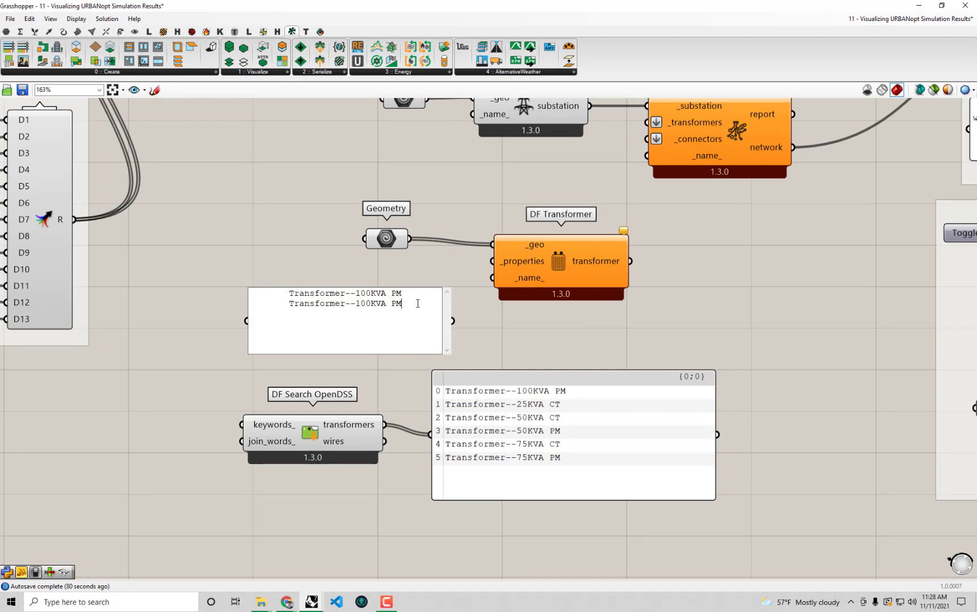
pyautogui.press('BackSpace')
pyautogui.press('BackSpace')
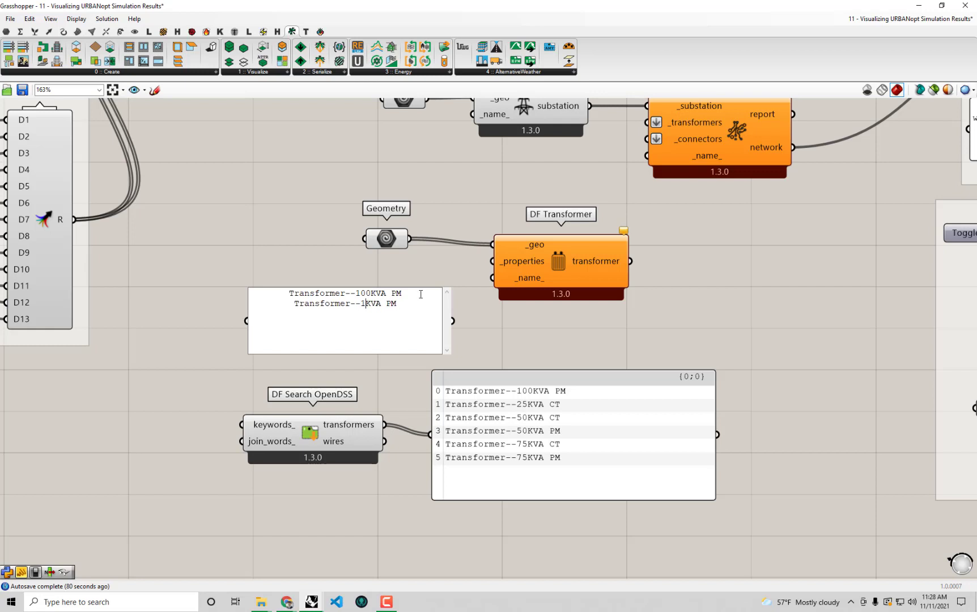
pyautogui.write('5')
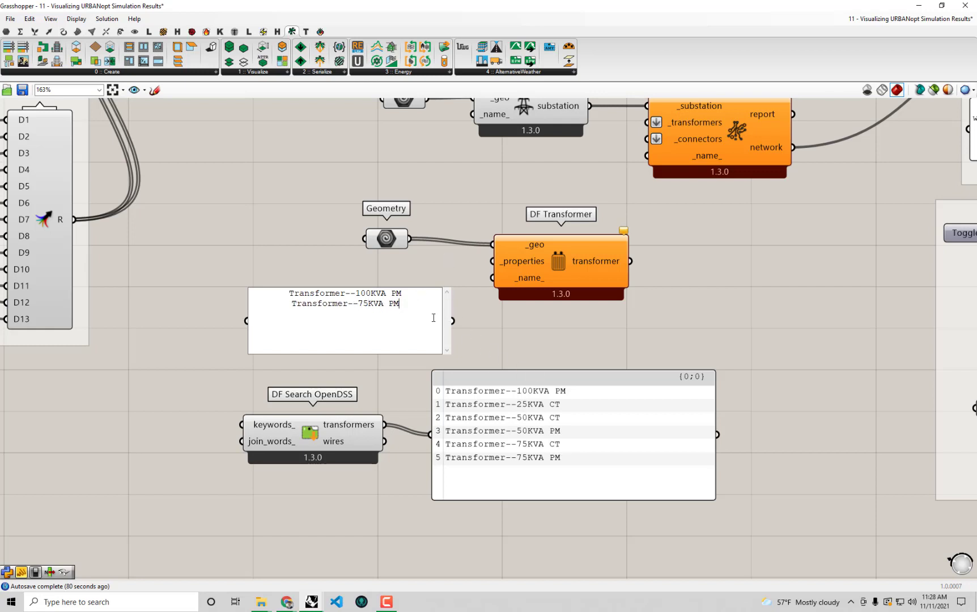
# Add a third line, Transformer--75KVA CT, and commit the panel edit
pyautogui.moveTo(428, 312); pyautogui.dragTo(238, 312)
pyautogui.click(412, 311)
pyautogui.press('Return')
pyautogui.hotkey('ctrl', 'v')
pyautogui.press('BackSpace')
pyautogui.press('BackSpace')
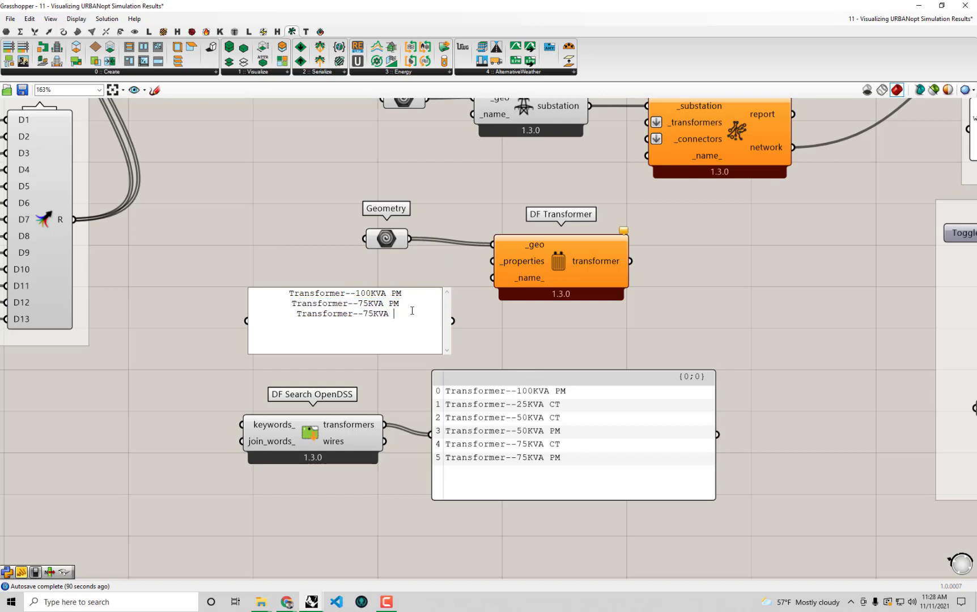
pyautogui.write('CT')
pyautogui.click(505, 341)
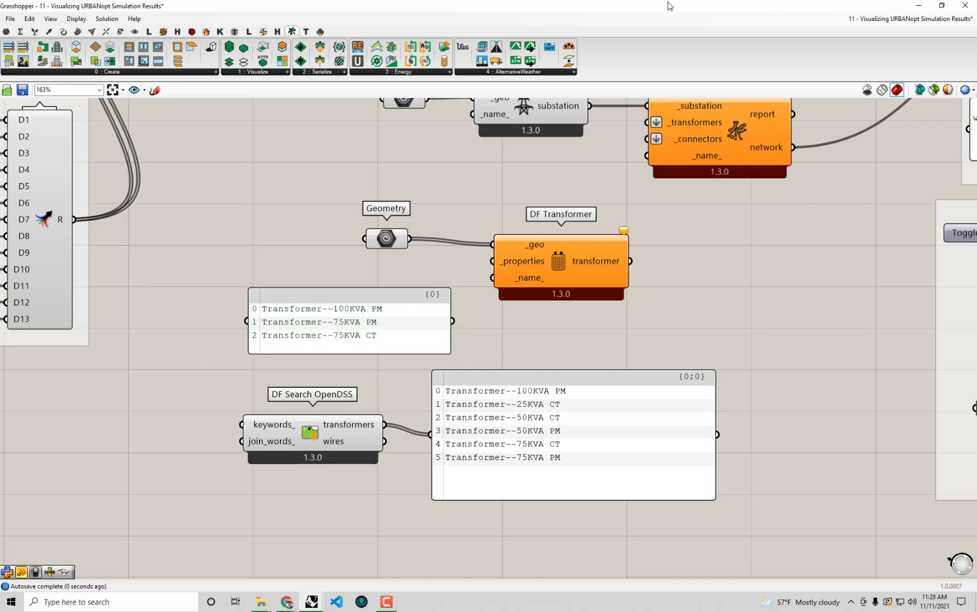
# Look up the lower-right, small left and lower-left transformer ratings in Rhino
pyautogui.moveTo(665, 5); pyautogui.dragTo(654, 462)
pyautogui.click(292, 404)
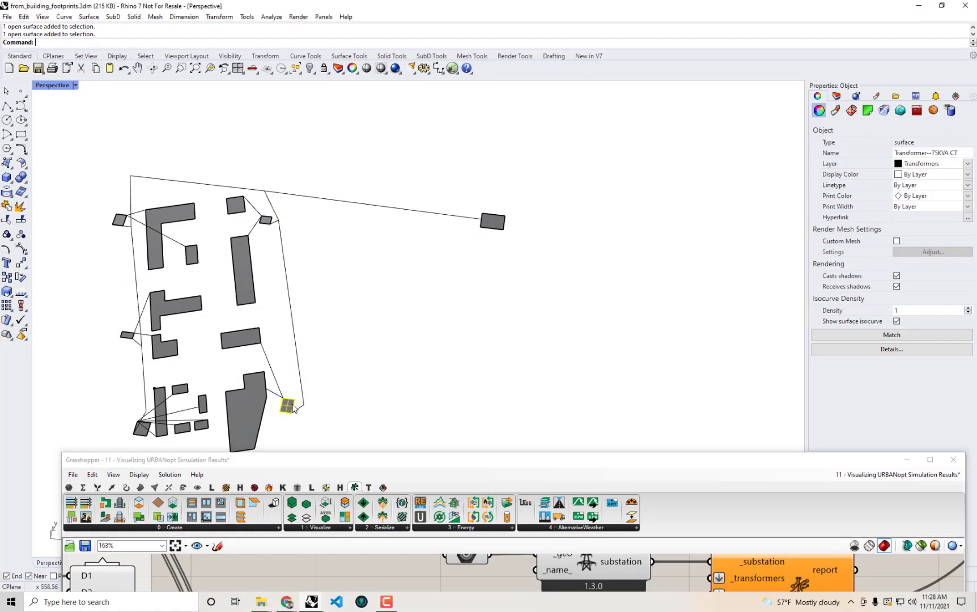
pyautogui.click(122, 335)
pyautogui.click(142, 436)
pyautogui.moveTo(471, 464); pyautogui.dragTo(492, 4)
# Add a fourth panel line, Transformer--50KVA PM, by duplicating and editing the 75KVA CT line
pyautogui.doubleClick(364, 329)
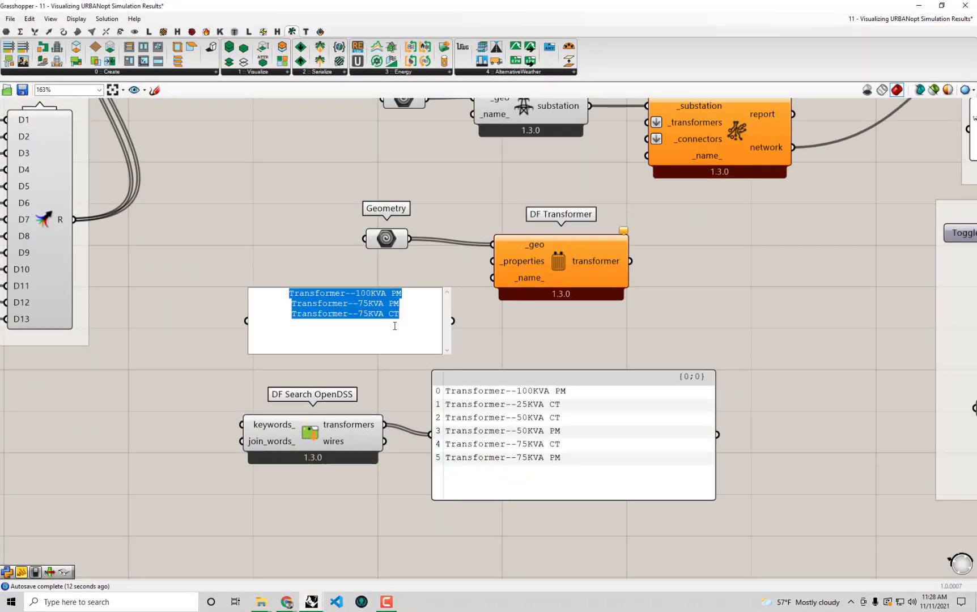
pyautogui.click(399, 326)
pyautogui.moveTo(420, 314); pyautogui.dragTo(245, 320)
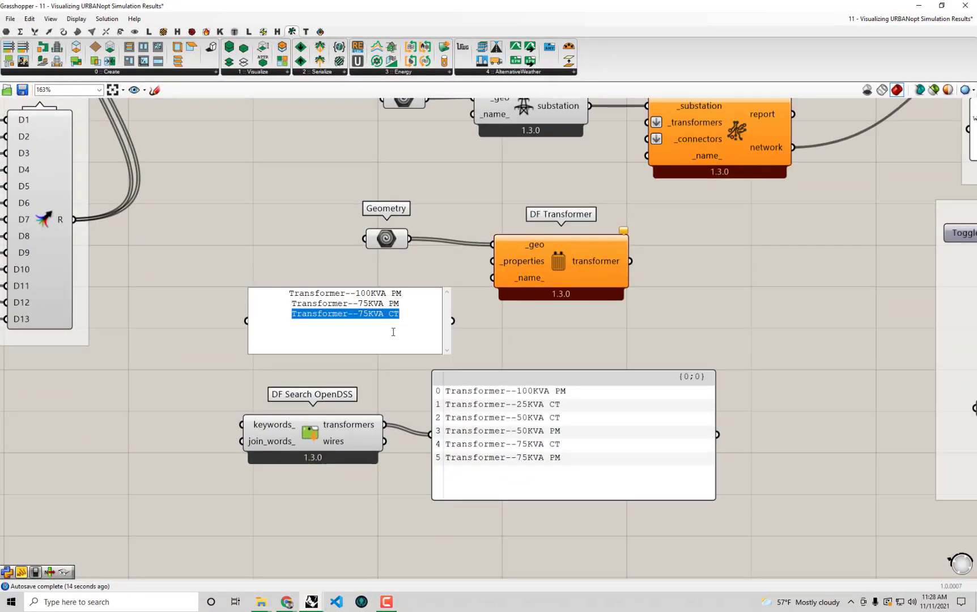
pyautogui.click(413, 326)
pyautogui.press('Return')
pyautogui.hotkey('ctrl', 'v')
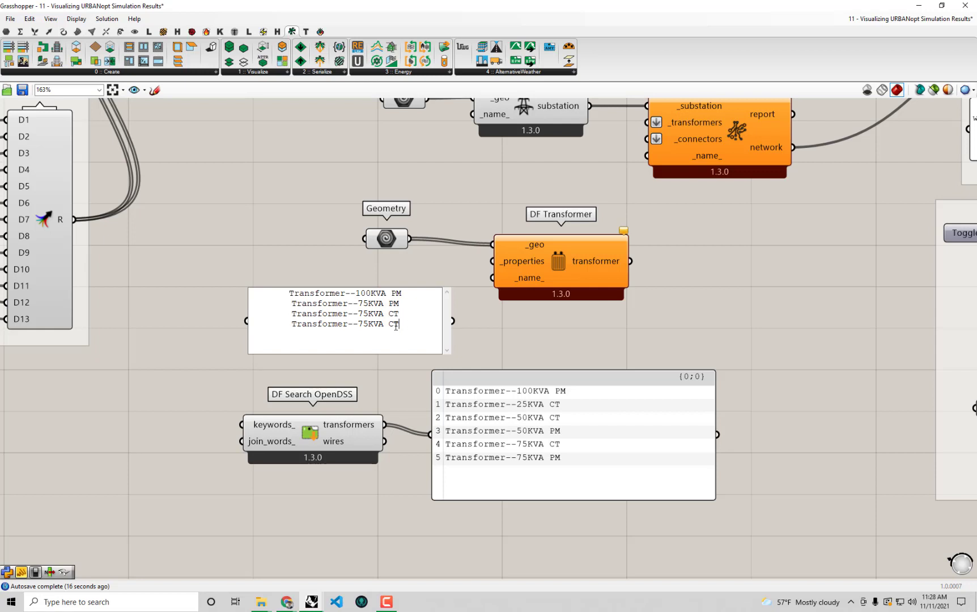
pyautogui.press('Left')
pyautogui.press('Left')
pyautogui.press('Left')
pyautogui.press('Left')
pyautogui.press('Left')
pyautogui.press('Left')
pyautogui.press('BackSpace')
pyautogui.press('BackSpace')
pyautogui.write('50')
pyautogui.press('BackSpace')
pyautogui.press('BackSpace')
pyautogui.write('PM')
# Paste a fifth line and remove its 75 rating
pyautogui.hotkey('ctrl', 'v')
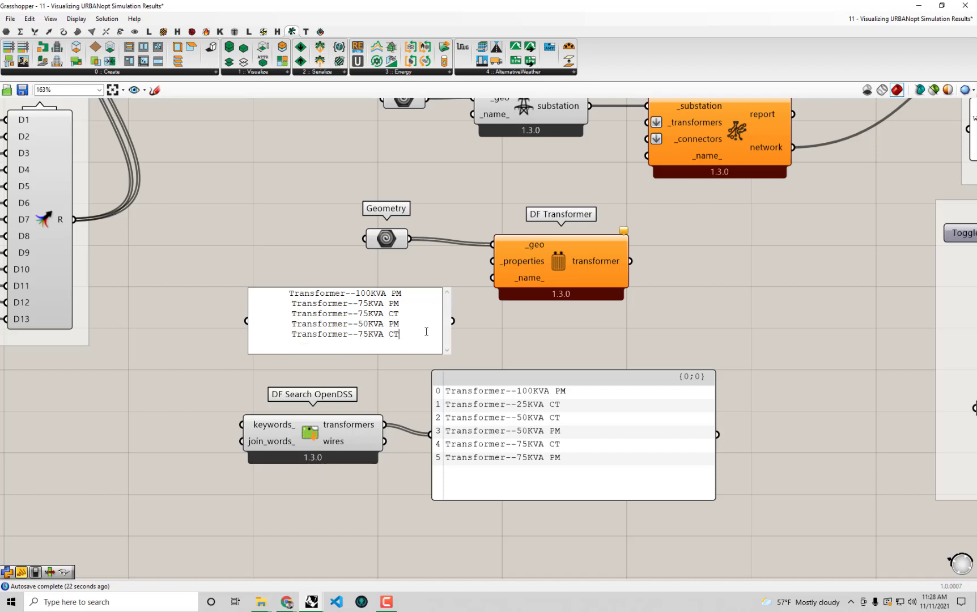
pyautogui.press('Left')
pyautogui.press('Left')
pyautogui.press('Left')
pyautogui.press('Left')
pyautogui.press('Left')
pyautogui.press('Left')
pyautogui.press('BackSpace')
pyautogui.press('BackSpace')
# Finish the fifth line as Transformer--50KVA CT and resize the panel beside DF Transformer
pyautogui.write('50')
pyautogui.click(489, 341)
pyautogui.moveTo(448, 349); pyautogui.dragTo(400, 388)
pyautogui.moveTo(371, 314); pyautogui.dragTo(392, 281)
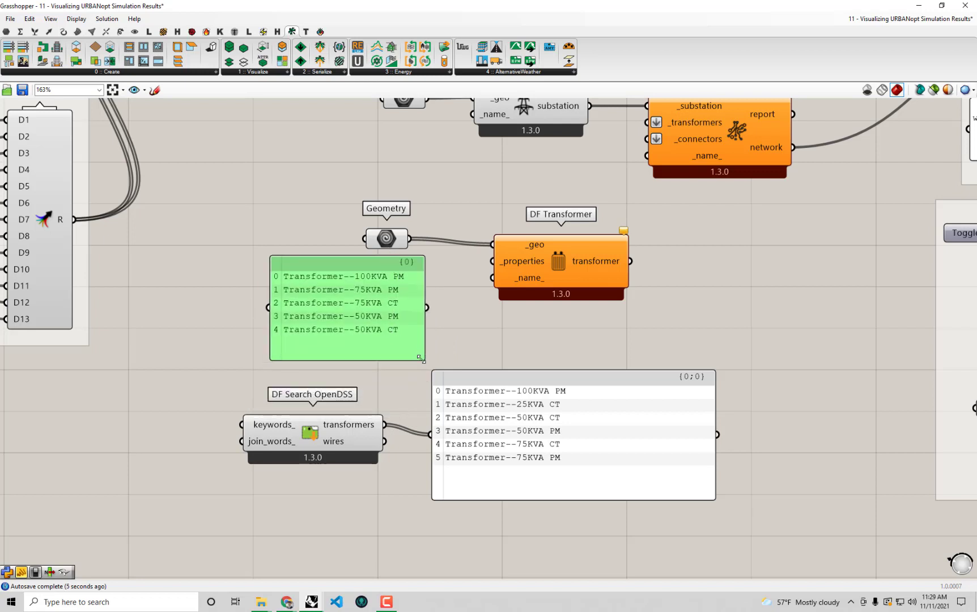
pyautogui.moveTo(420, 356); pyautogui.dragTo(427, 344)
# Wire the five-type panel into DF Transformer's _properties and preview its output in a panel
pyautogui.moveTo(429, 300); pyautogui.dragTo(491, 261)
pyautogui.scroll(-1, 598, 260)
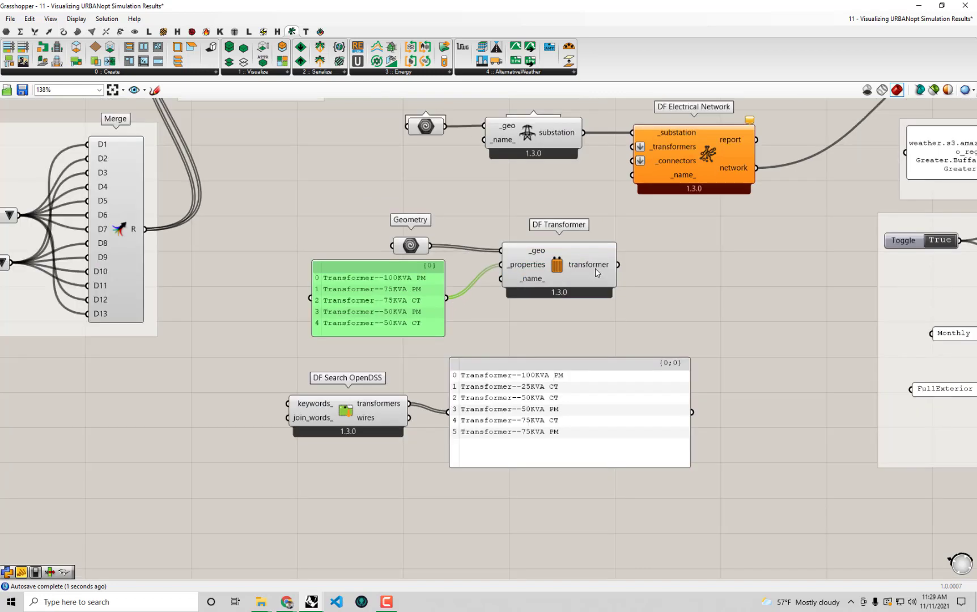
pyautogui.moveTo(595, 268)
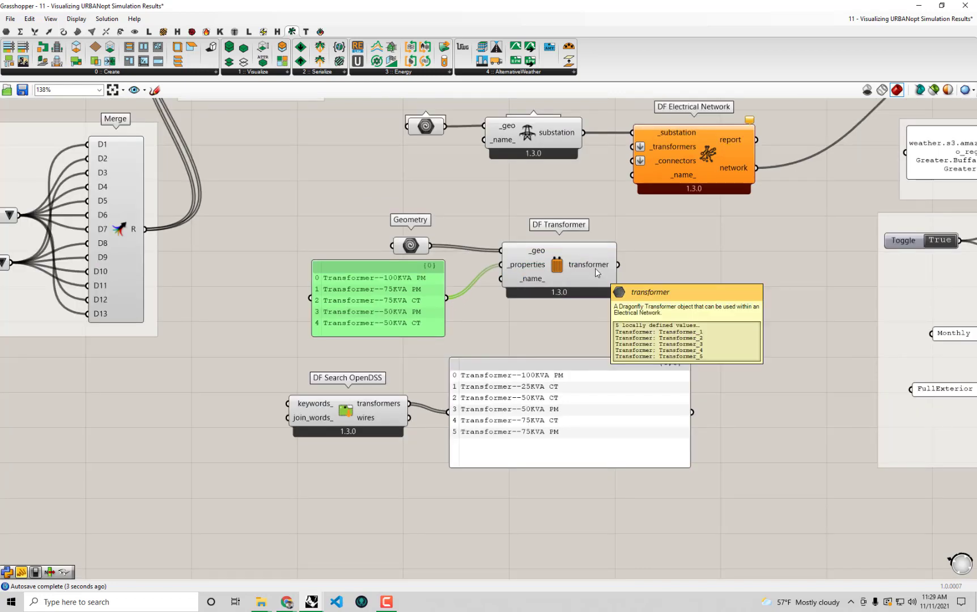
pyautogui.moveTo(633, 265); pyautogui.dragTo(447, 411)
pyautogui.moveTo(530, 430); pyautogui.dragTo(645, 420)
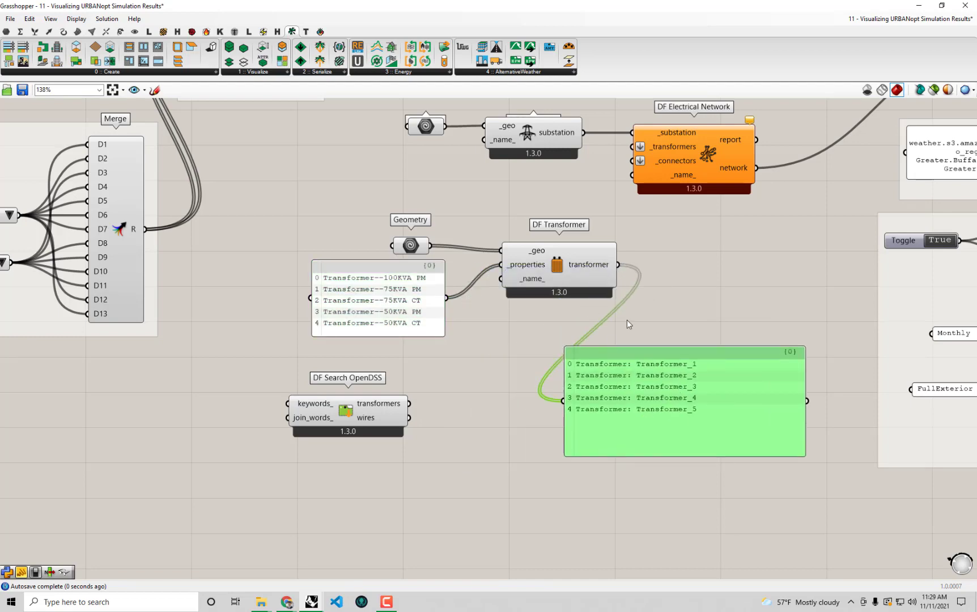
# Connect DF Transformer's transformers to DF Electrical Network's _transformers and delete the preview panel
pyautogui.moveTo(627, 320); pyautogui.dragTo(640, 381, button='right')
pyautogui.moveTo(634, 404); pyautogui.dragTo(324, 279)
pyautogui.moveTo(545, 323); pyautogui.dragTo(510, 270)
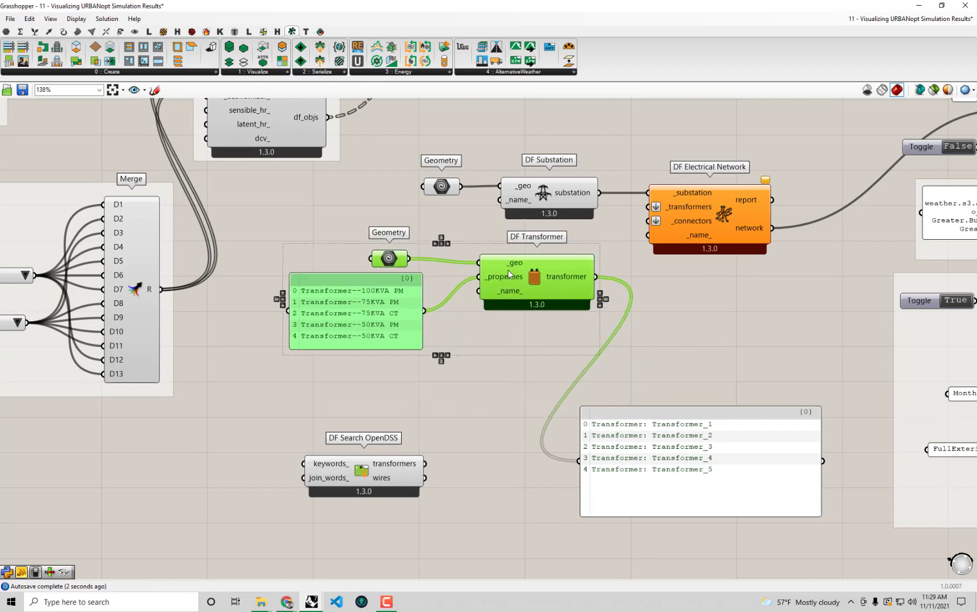
pyautogui.click(701, 307)
pyautogui.moveTo(599, 271); pyautogui.dragTo(648, 206)
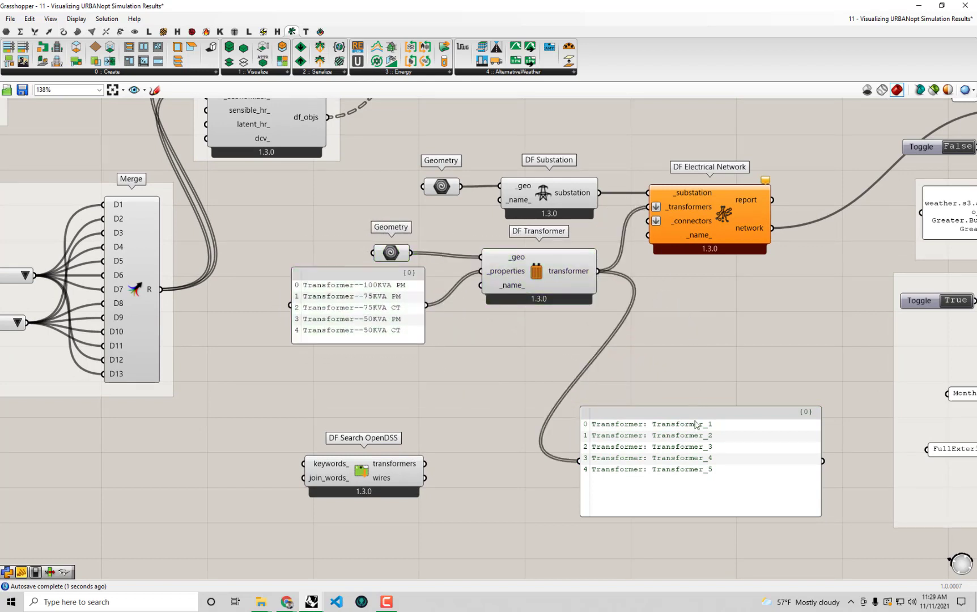
pyautogui.click(701, 444)
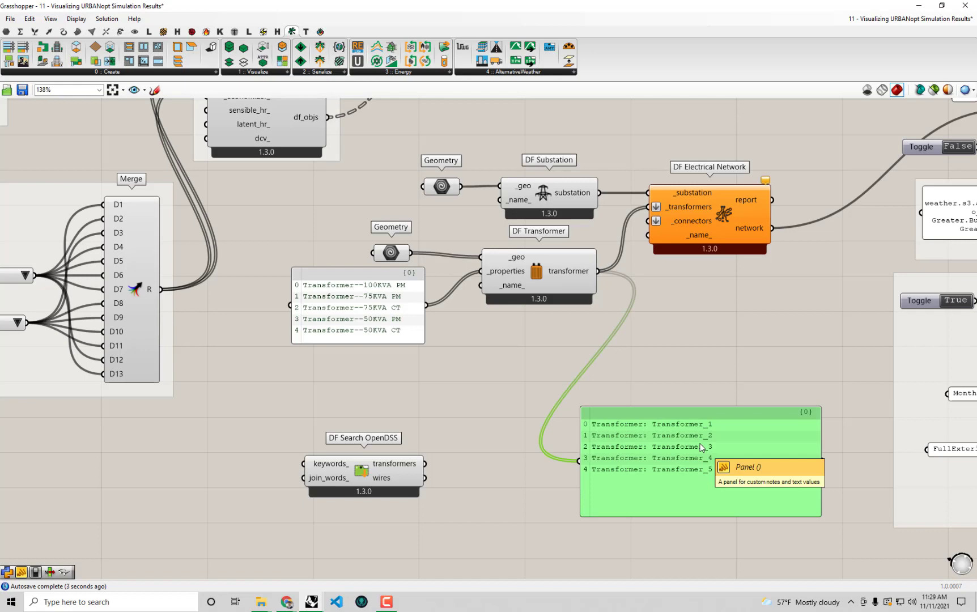
pyautogui.press('Delete')
pyautogui.moveTo(376, 474); pyautogui.dragTo(370, 456)
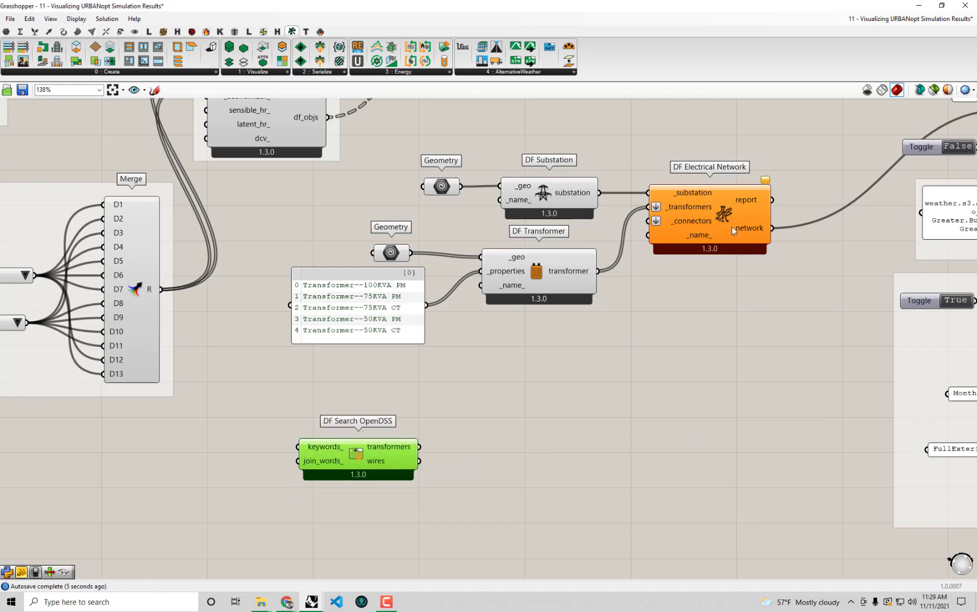
# Shrink Grasshopper to the lower screen and clear the selection in the Rhino view
pyautogui.doubleClick(649, 4)
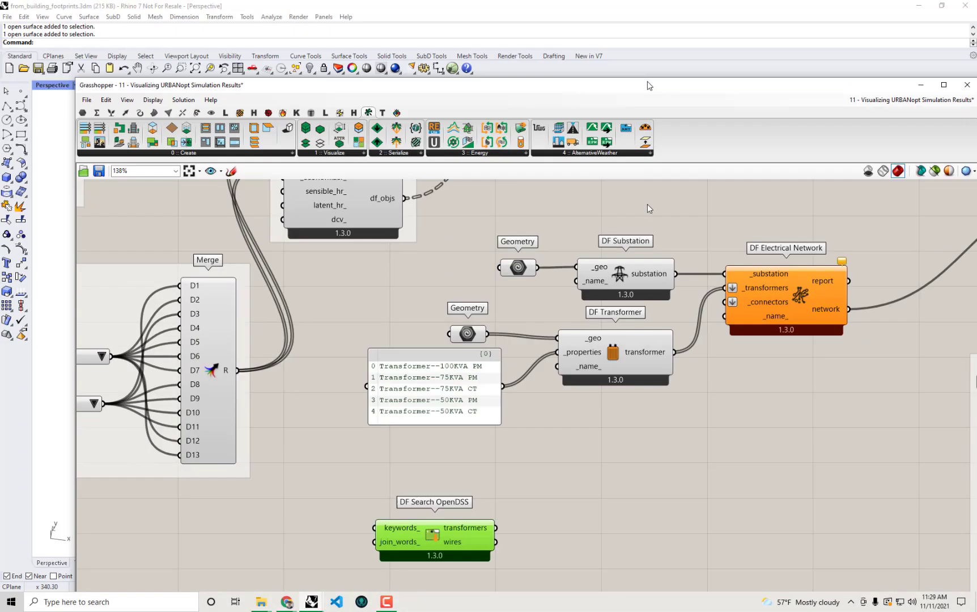
pyautogui.moveTo(635, 81); pyautogui.dragTo(630, 443)
pyautogui.click(320, 347)
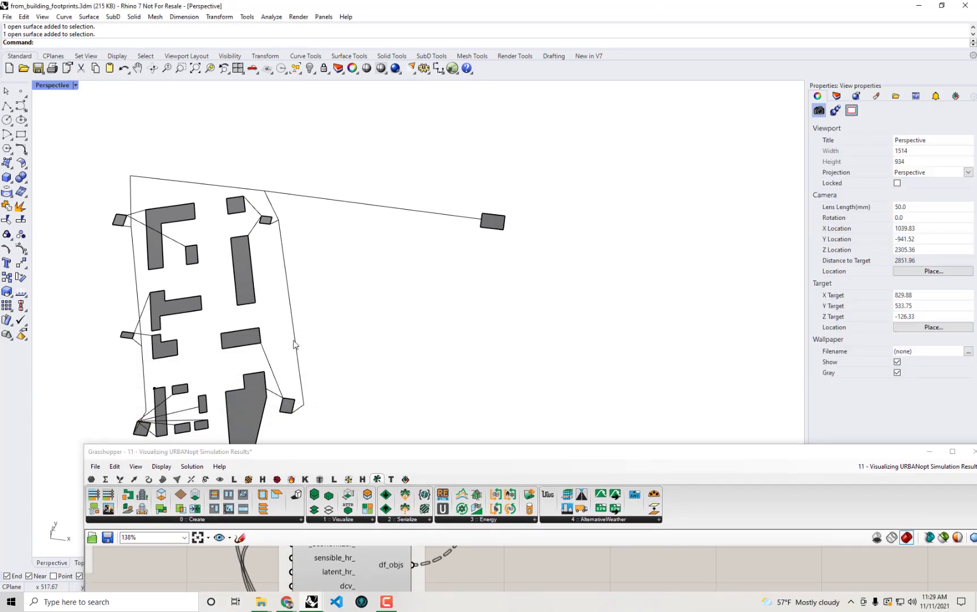
pyautogui.click(295, 342)
pyautogui.click(447, 315)
# Widen the Layers column and toggle the OH AL 2/0, OH AL 1/0 and UG TPLX 1/0 wires
pyautogui.click(837, 96)
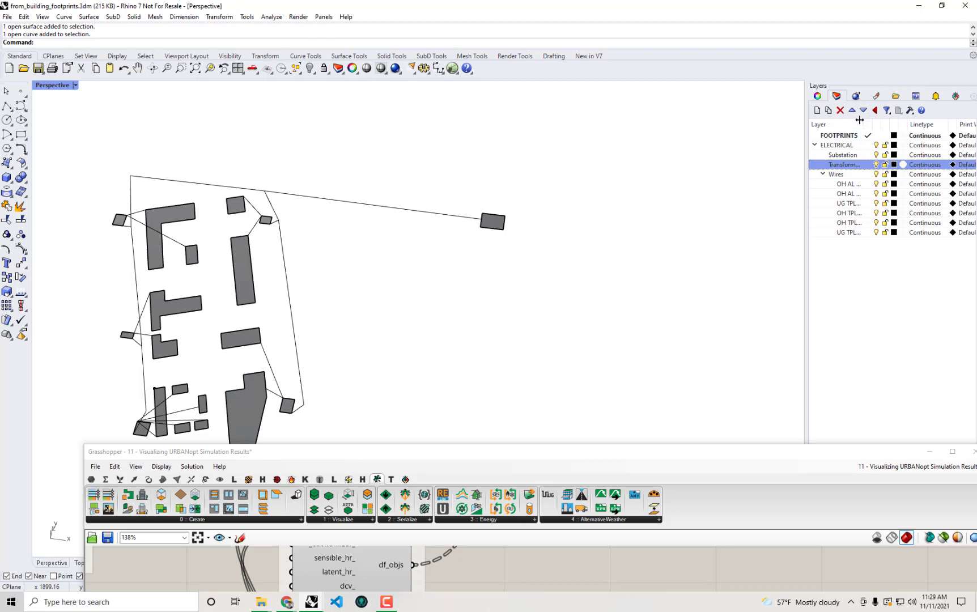
pyautogui.moveTo(860, 124); pyautogui.dragTo(901, 126)
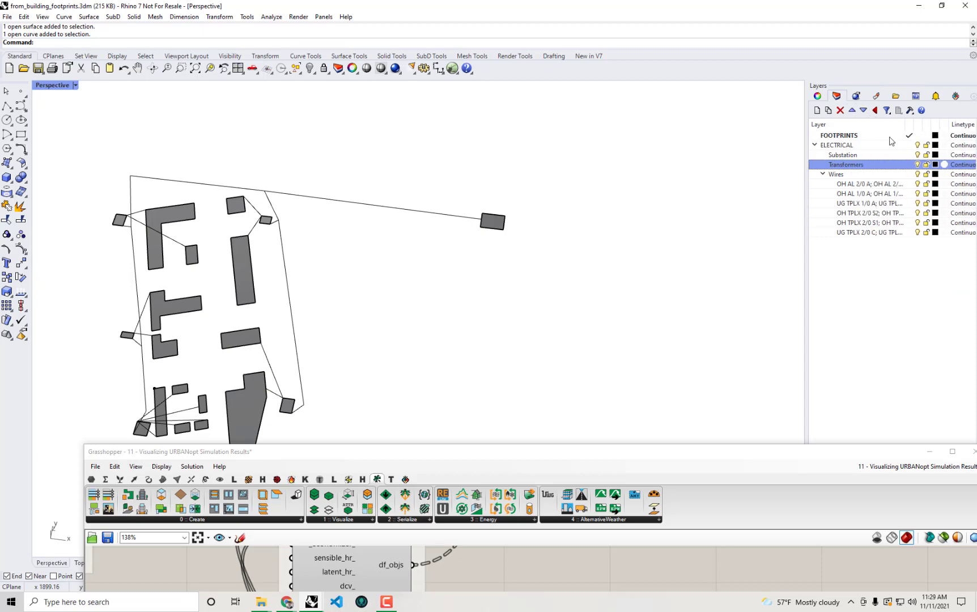
pyautogui.click(867, 185)
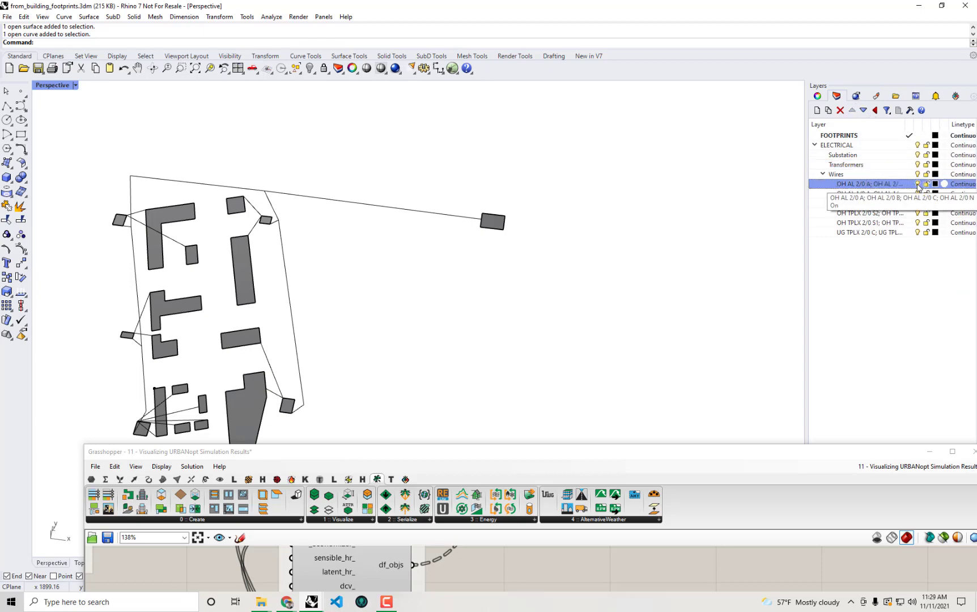
pyautogui.click(918, 184)
pyautogui.click(917, 184)
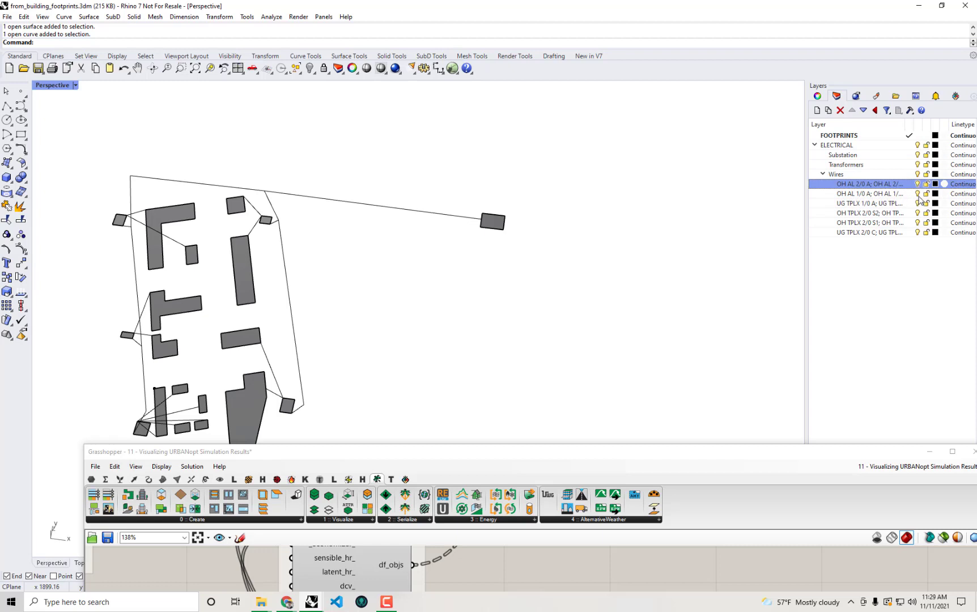
pyautogui.click(919, 195)
pyautogui.click(918, 196)
pyautogui.click(918, 205)
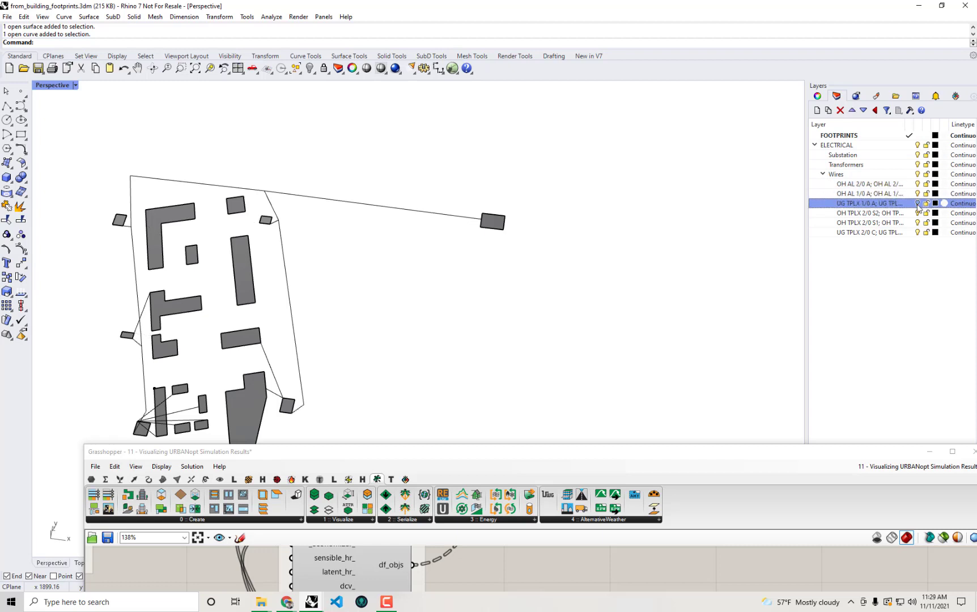
pyautogui.click(917, 206)
# Check the OH TPLX 2/0 S2 and S1 wire layers, then clear the layer selection
pyautogui.click(917, 213)
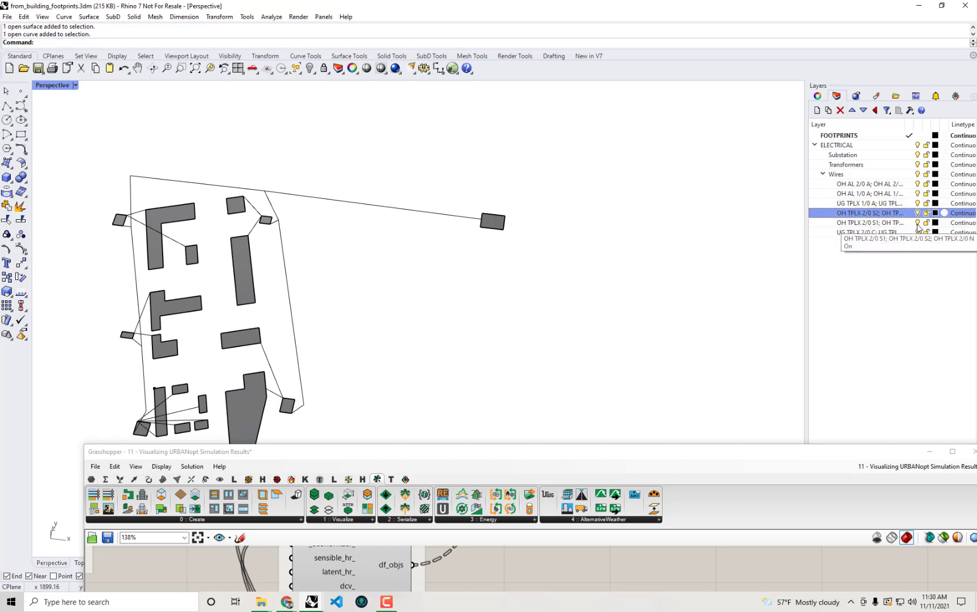
pyautogui.click(918, 227)
pyautogui.click(917, 223)
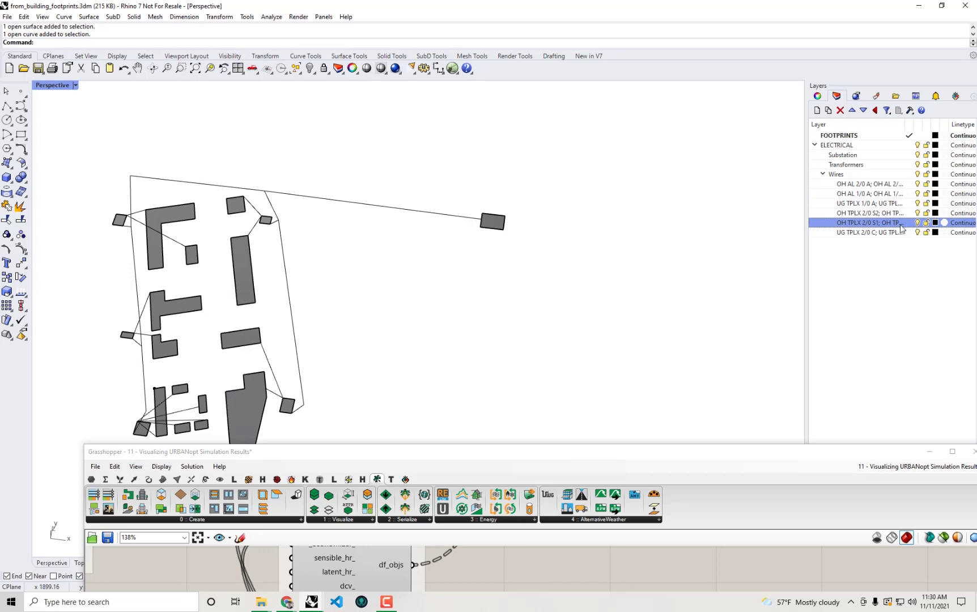
pyautogui.click(871, 185)
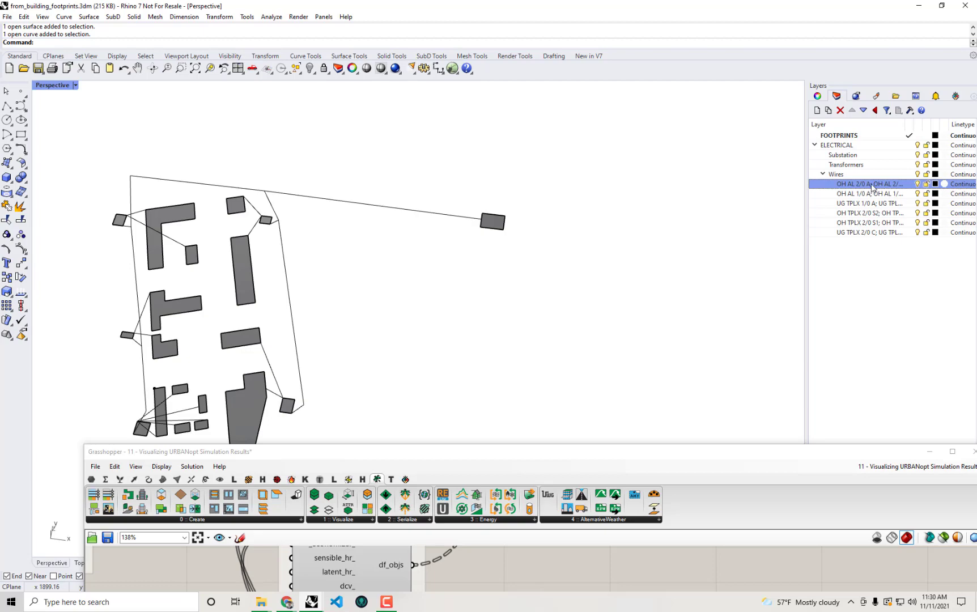
pyautogui.click(889, 285)
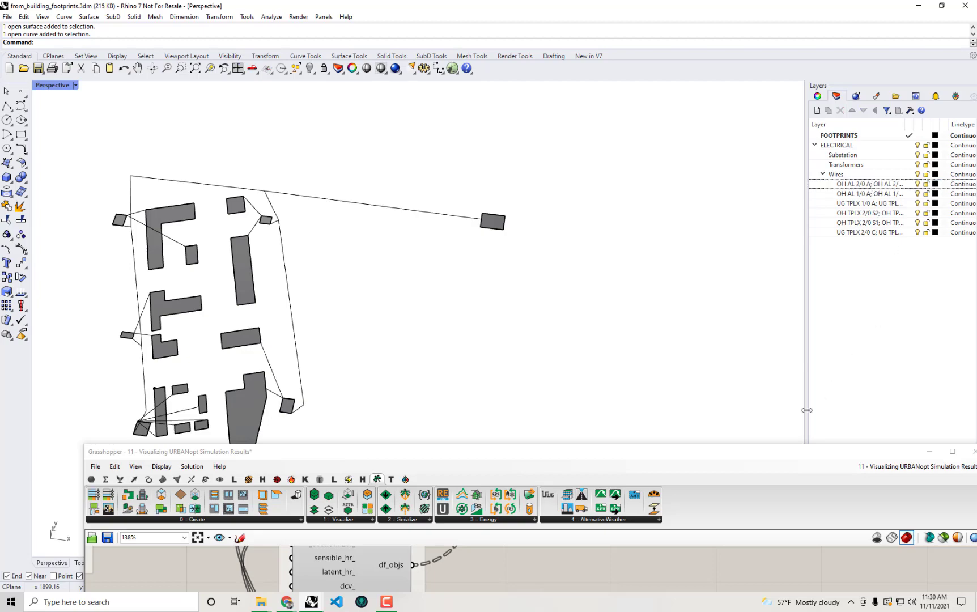
# Feed DF Search OpenDSS's wires output into a new panel sized to show all 20 wire types
pyautogui.moveTo(763, 453); pyautogui.dragTo(664, 1)
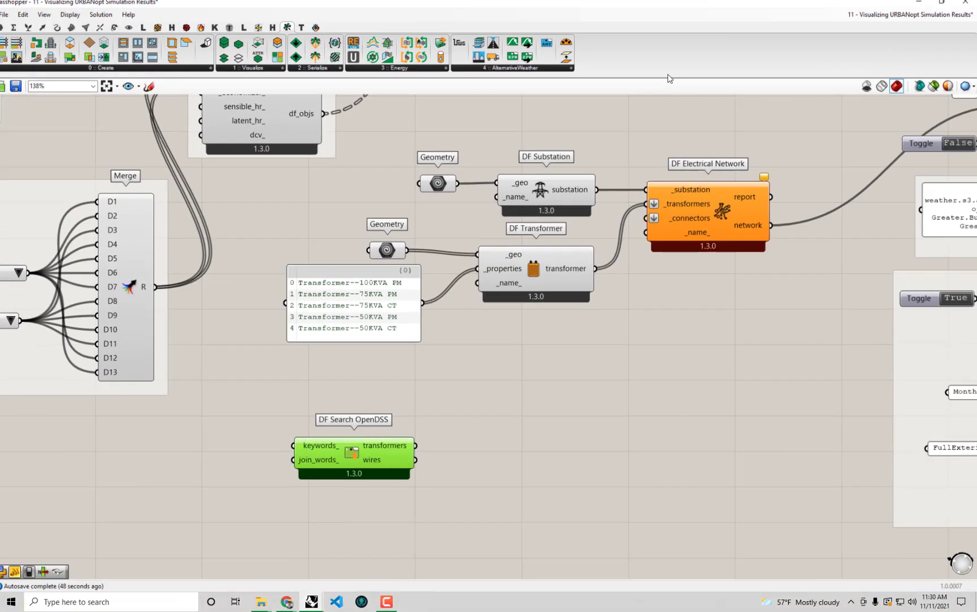
pyautogui.moveTo(360, 444); pyautogui.dragTo(395, 374, button='right')
pyautogui.moveTo(395, 374); pyautogui.dragTo(384, 345)
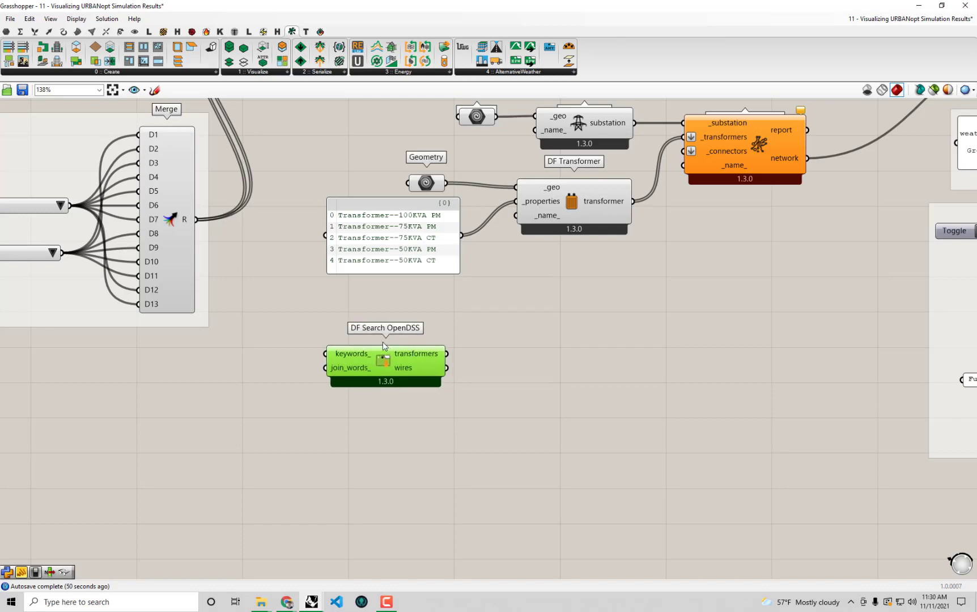
pyautogui.click(548, 389)
pyautogui.doubleClick(548, 389)
pyautogui.write('panel')
pyautogui.press('Return')
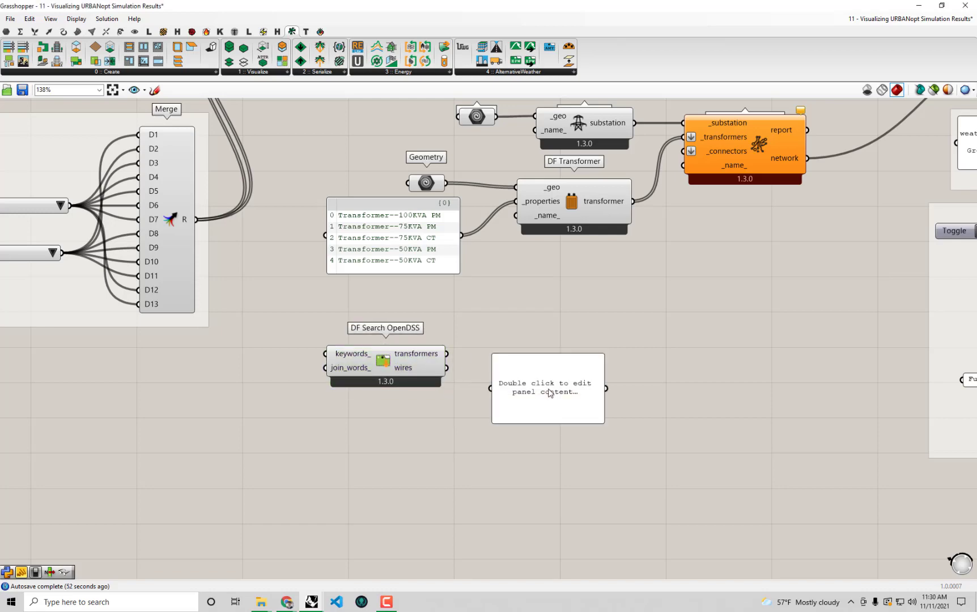
pyautogui.moveTo(447, 368); pyautogui.dragTo(491, 389)
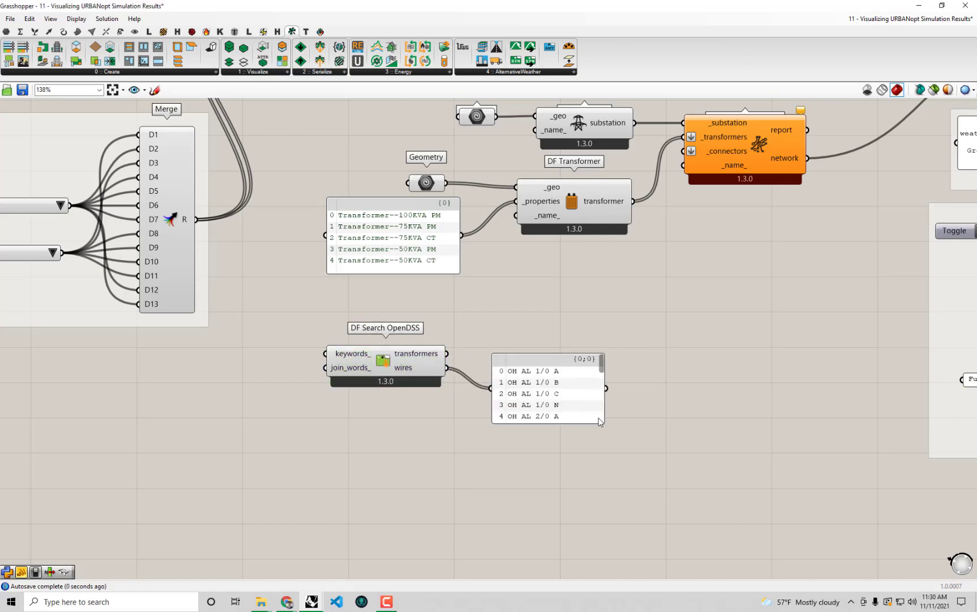
pyautogui.moveTo(603, 423); pyautogui.dragTo(662, 549)
pyautogui.moveTo(665, 487); pyautogui.dragTo(669, 432, button='right')
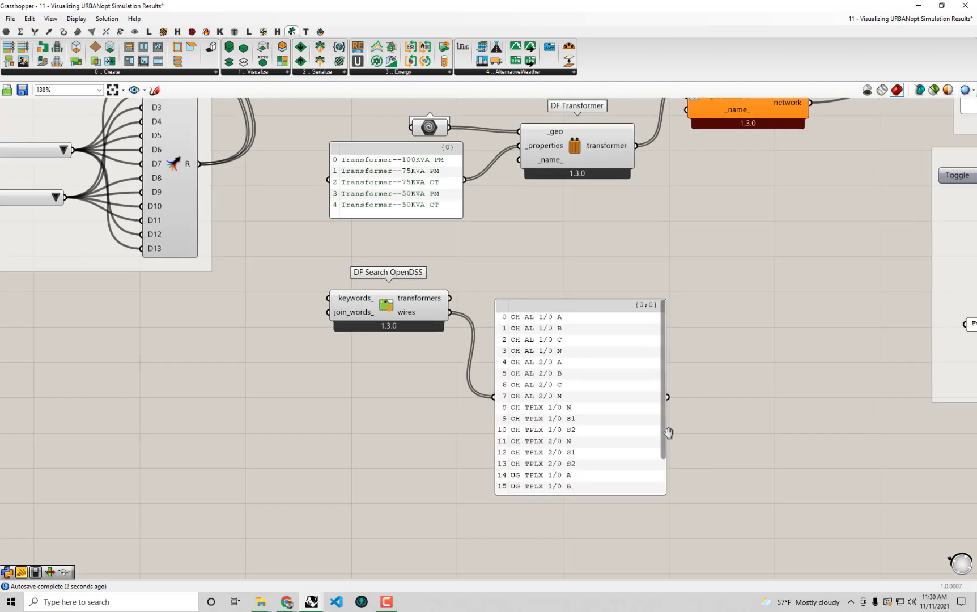
pyautogui.moveTo(663, 440); pyautogui.dragTo(652, 501)
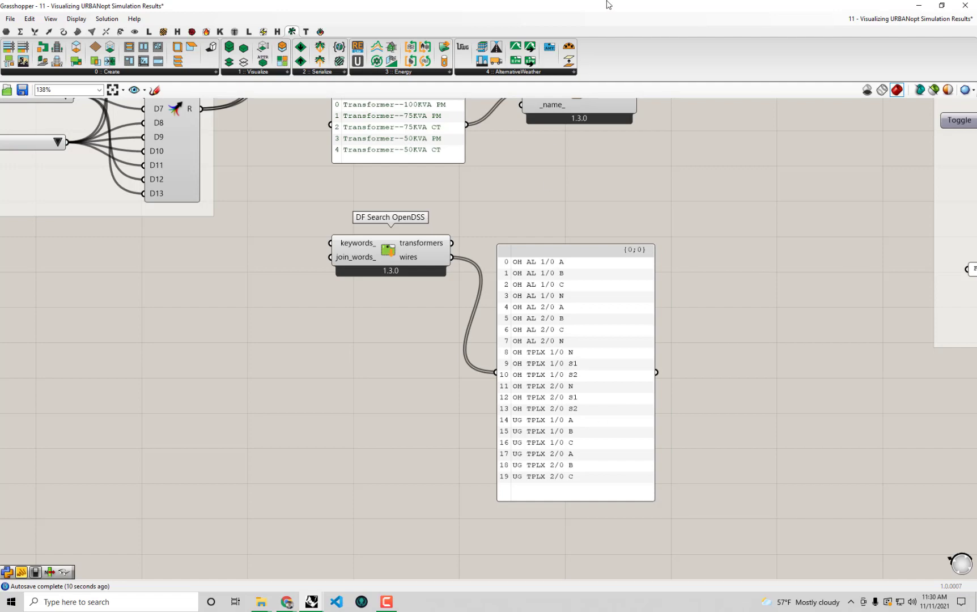
# Select the OH AL 2/0 wire layer in Rhino's layer list
pyautogui.moveTo(610, 6); pyautogui.dragTo(611, 415)
pyautogui.click(868, 184)
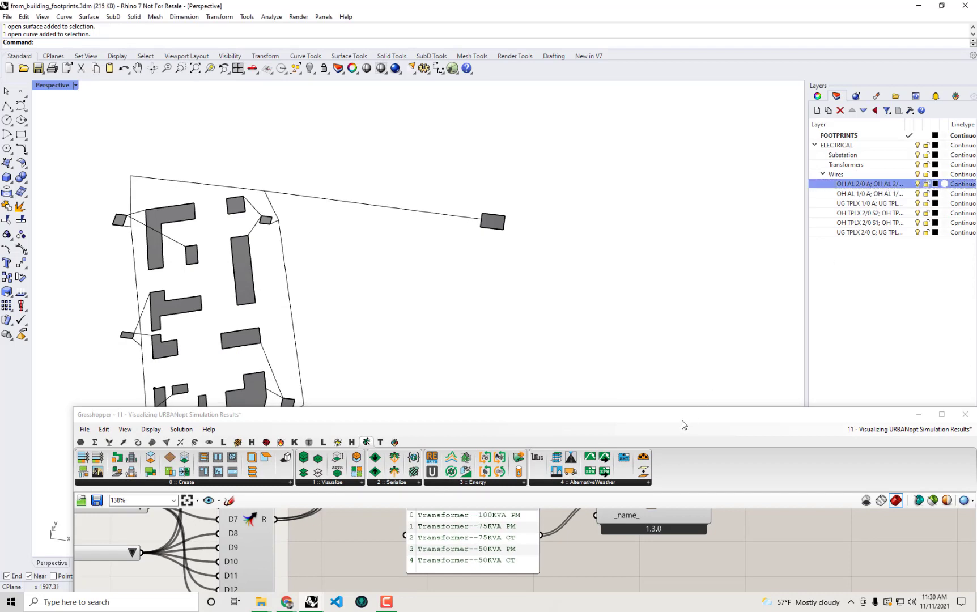
pyautogui.moveTo(682, 416); pyautogui.dragTo(627, 4)
# Move DF Search OpenDSS and its wire list down to make room in the network group
pyautogui.moveTo(418, 262); pyautogui.dragTo(450, 375)
pyautogui.moveTo(737, 437); pyautogui.dragTo(362, 333)
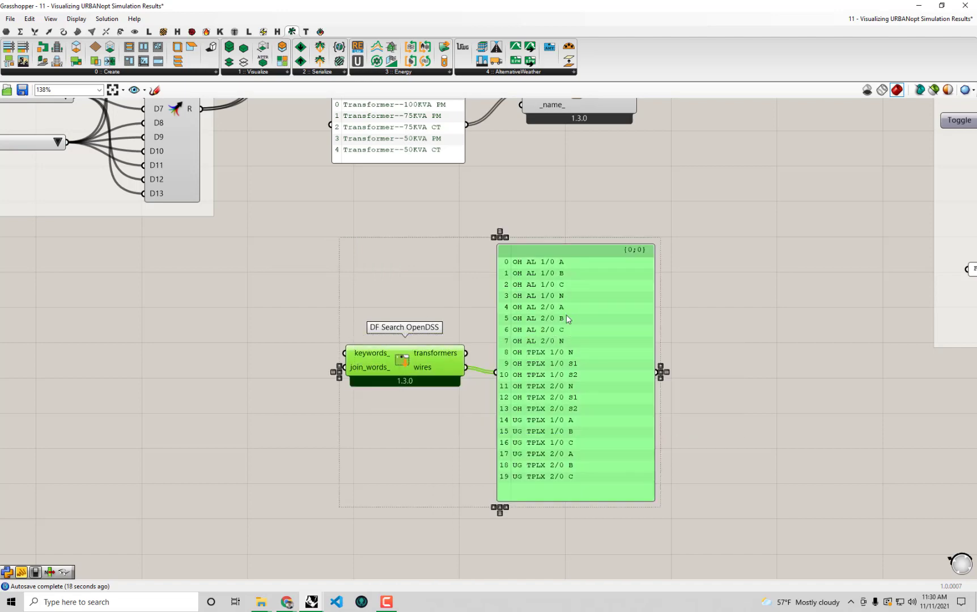
pyautogui.moveTo(566, 315); pyautogui.dragTo(559, 462)
pyautogui.click(594, 374)
pyautogui.scroll(-3, 606, 276)
pyautogui.moveTo(572, 320); pyautogui.dragTo(575, 328, button='right')
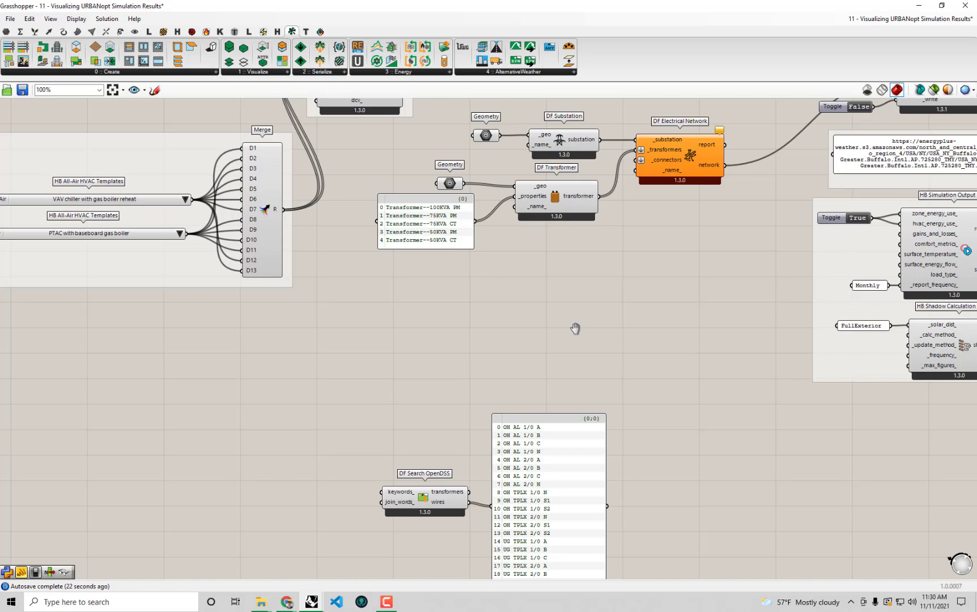
# Place a DF Electrical Connector component from the Dragonfly Energy components
pyautogui.click(381, 74)
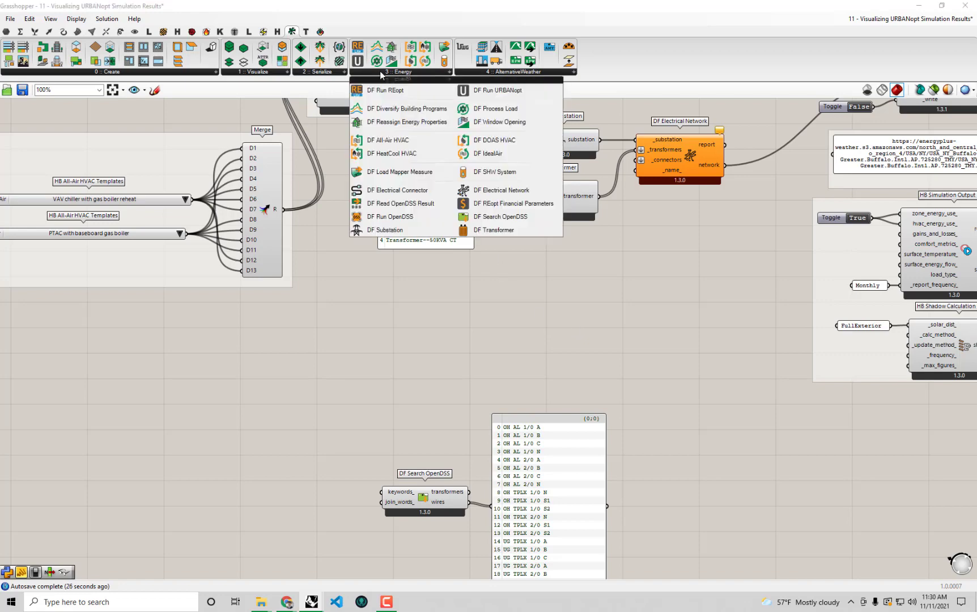
pyautogui.click(424, 191)
pyautogui.click(561, 303)
pyautogui.scroll(2, 561, 301)
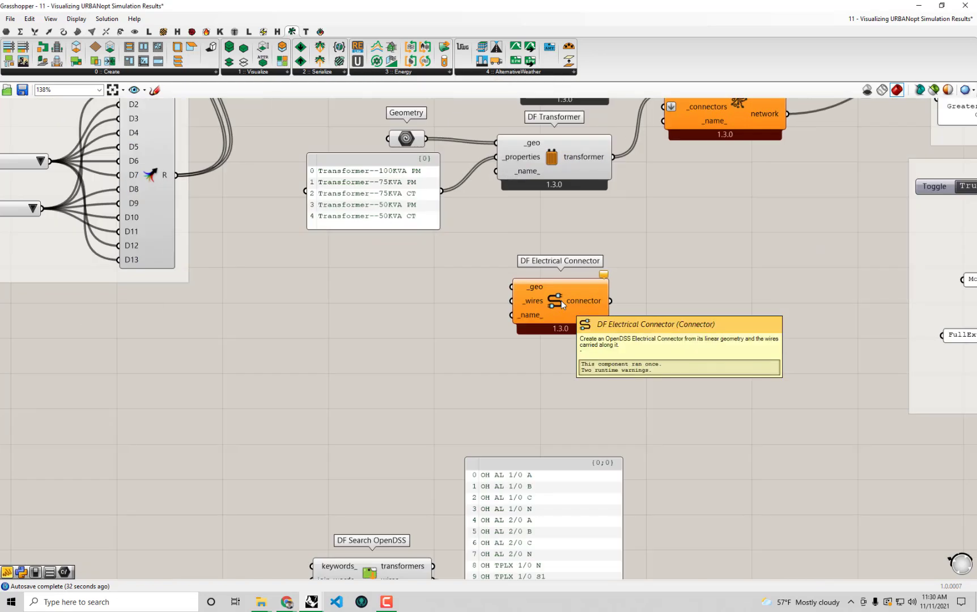
pyautogui.moveTo(561, 301); pyautogui.dragTo(565, 319)
# Paste a copy of the Geometry parameter beside DF Electrical Connector and reveal the Rhino viewport
pyautogui.moveTo(378, 177); pyautogui.dragTo(422, 232, button='right')
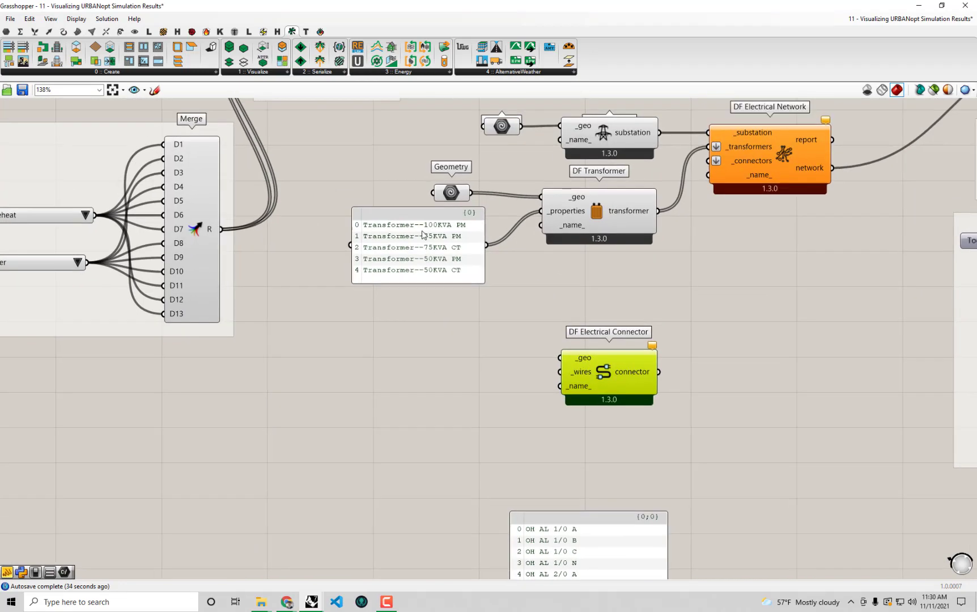
pyautogui.click(453, 194)
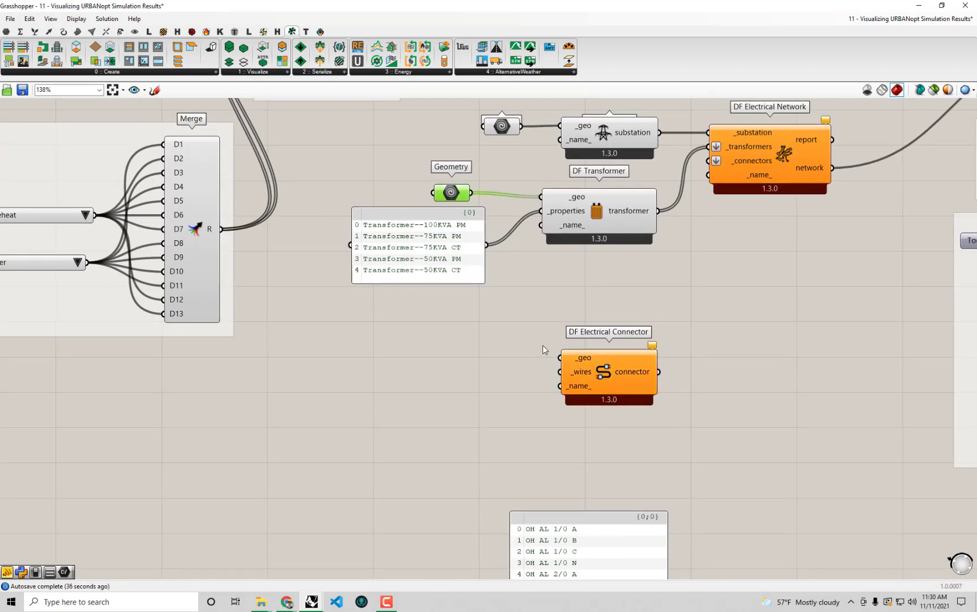
pyautogui.hotkey('ctrl', 'v')
pyautogui.moveTo(462, 204); pyautogui.dragTo(472, 358)
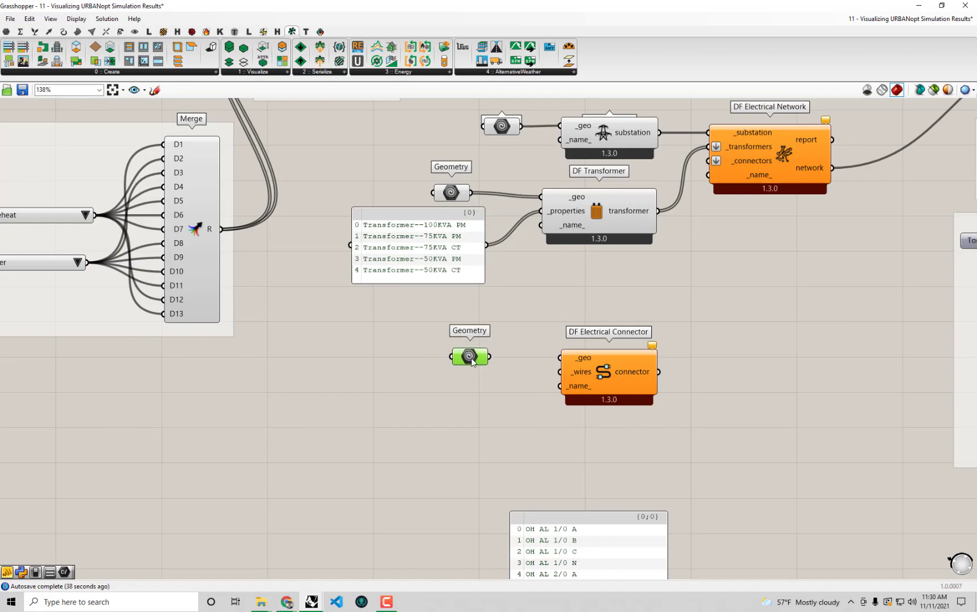
pyautogui.moveTo(576, 5); pyautogui.dragTo(593, 461)
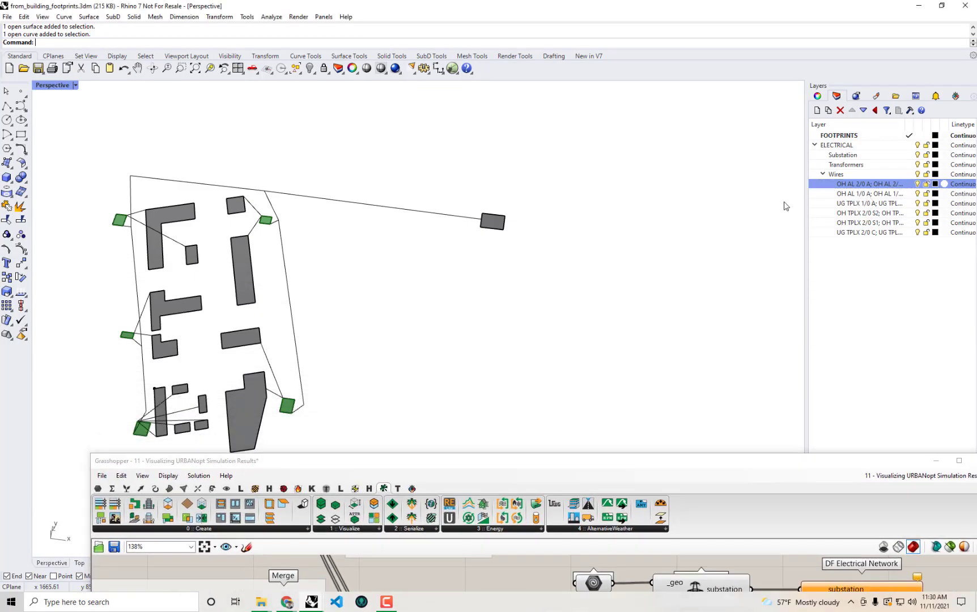
# Select all curves on the OH AL 2/0 wire layer via the layer's Select Objects action
pyautogui.doubleClick(863, 184)
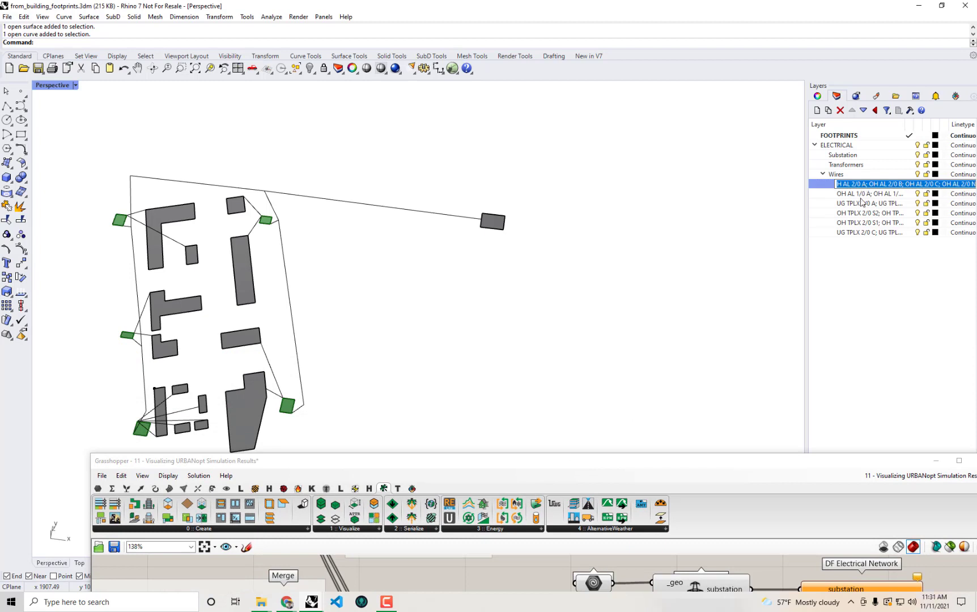
pyautogui.click(861, 193)
pyautogui.click(866, 182)
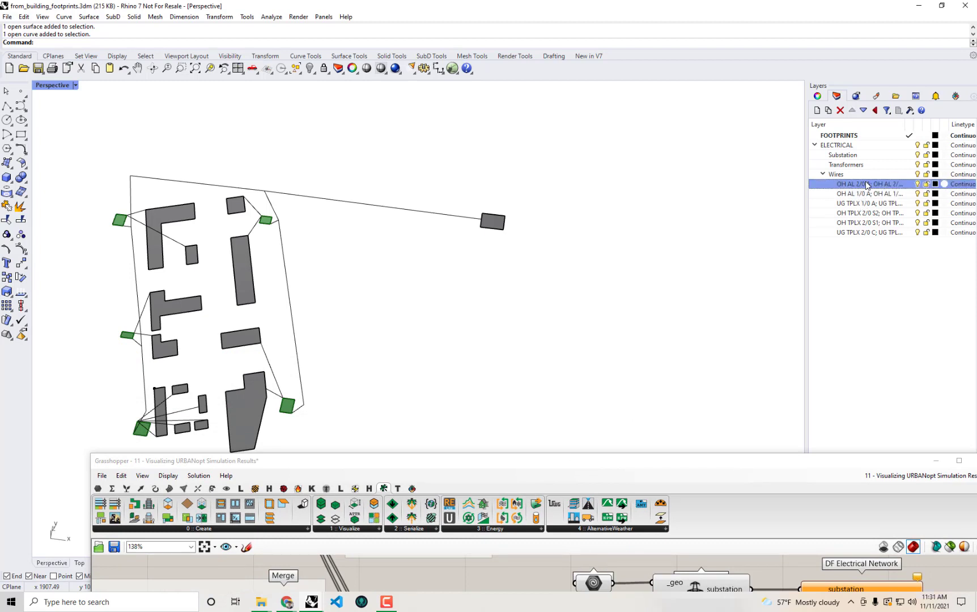
pyautogui.rightClick(867, 184)
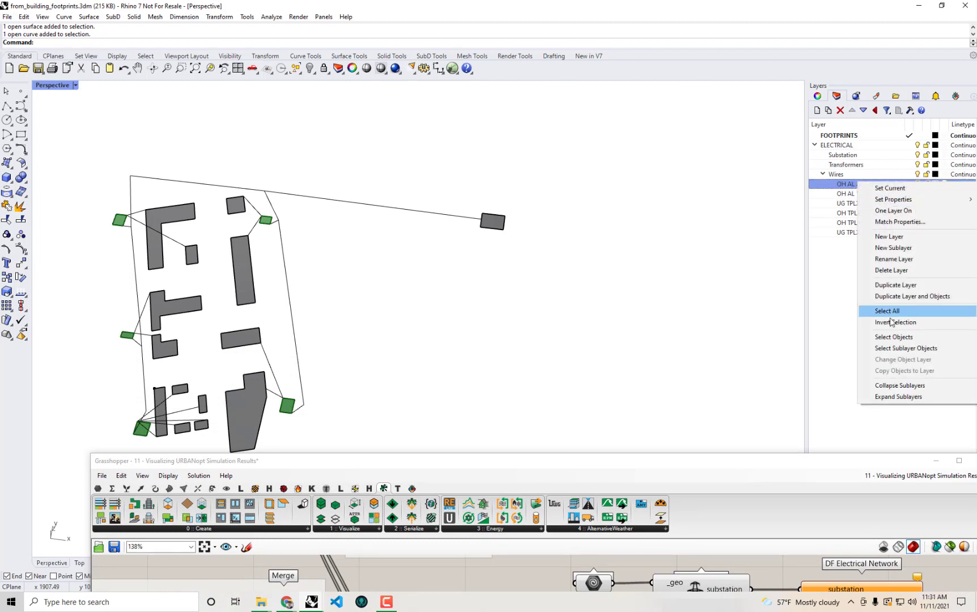
pyautogui.click(889, 339)
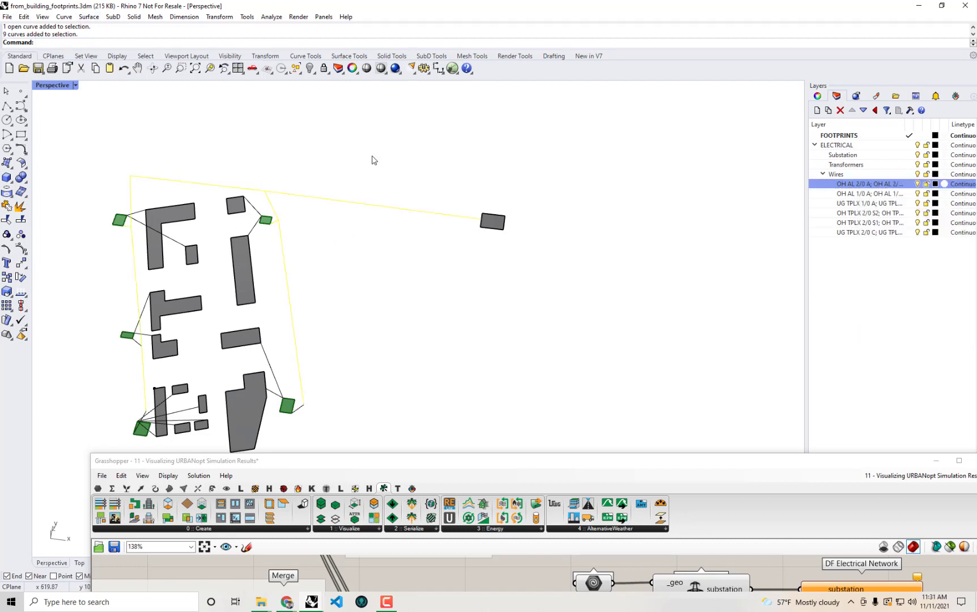
# Snap Grasshopper to the right half and open the copied Geometry parameter's options
pyautogui.moveTo(644, 464); pyautogui.dragTo(976, 357)
pyautogui.moveTo(838, 289); pyautogui.dragTo(578, 246, button='right')
pyautogui.rightClick(715, 325)
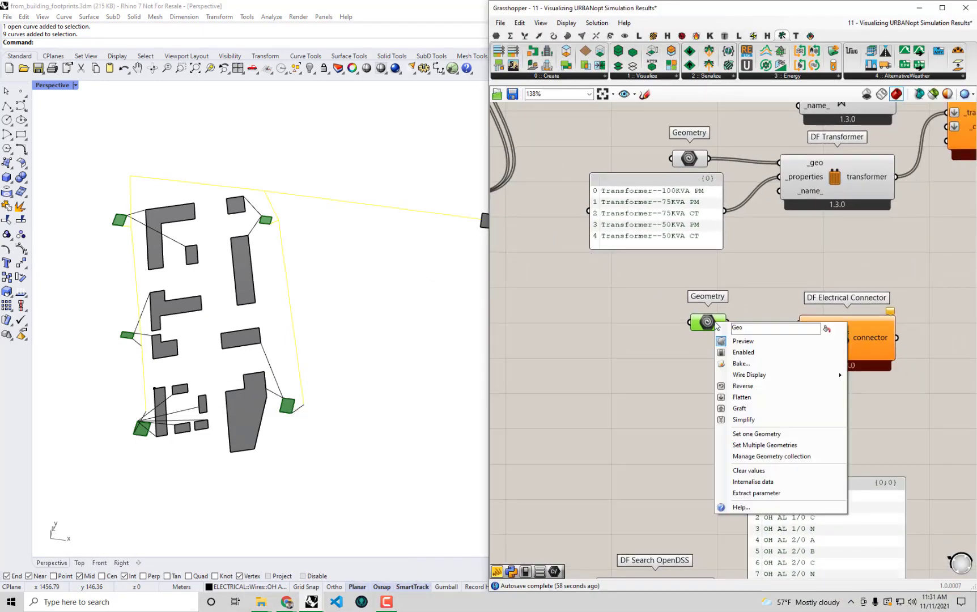
# Load the selected wire curves into the copied Geometry parameter feeding DF Electrical Connector
pyautogui.click(764, 445)
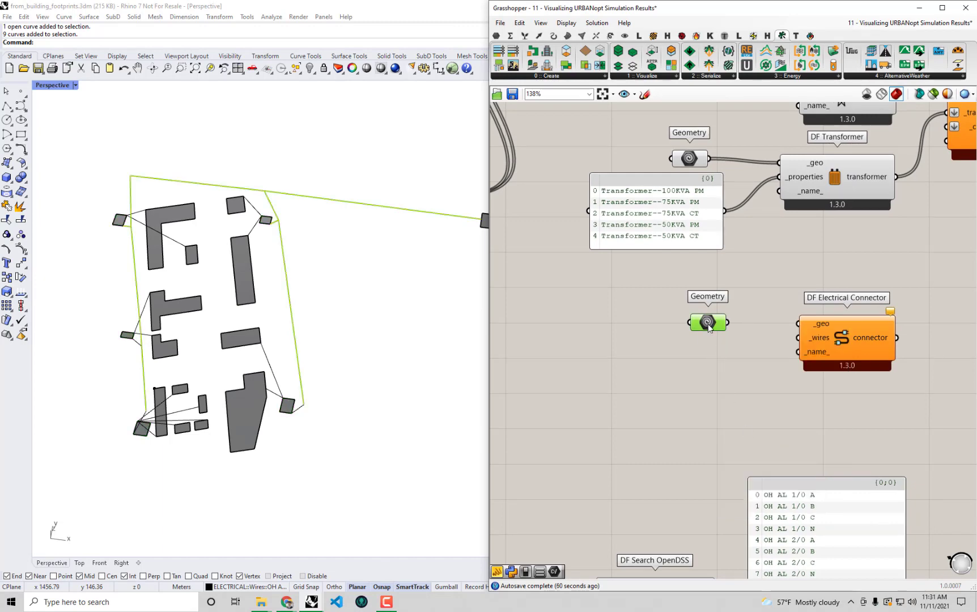
pyautogui.moveTo(709, 328); pyautogui.dragTo(799, 323)
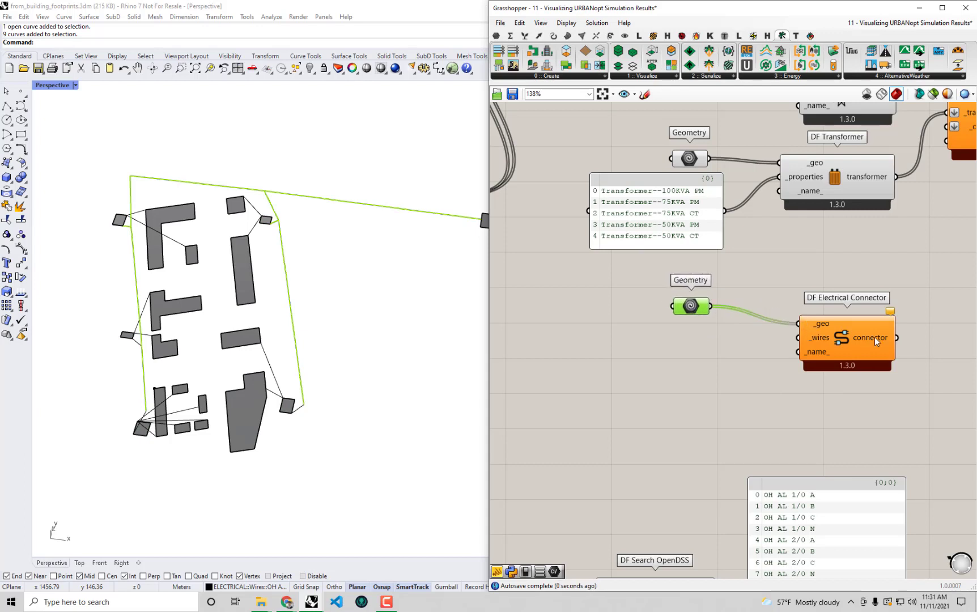
pyautogui.moveTo(859, 339); pyautogui.dragTo(847, 342)
# Check DF Search OpenDSS's wire list, then move Grasshopper aside to show Rhino's layers
pyautogui.moveTo(805, 342)
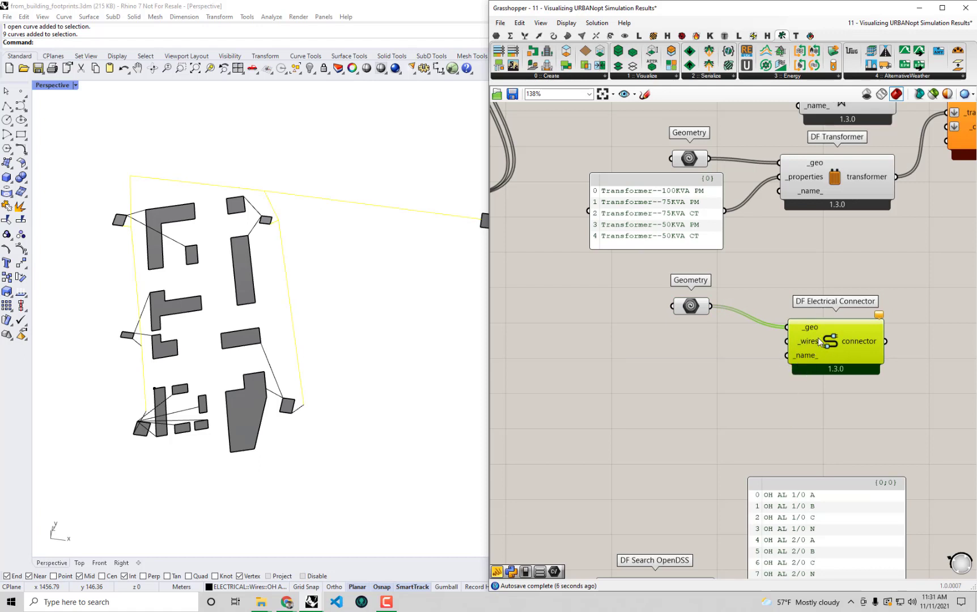
pyautogui.moveTo(829, 383); pyautogui.dragTo(831, 345, button='right')
pyautogui.moveTo(748, 381); pyautogui.dragTo(735, 293, button='right')
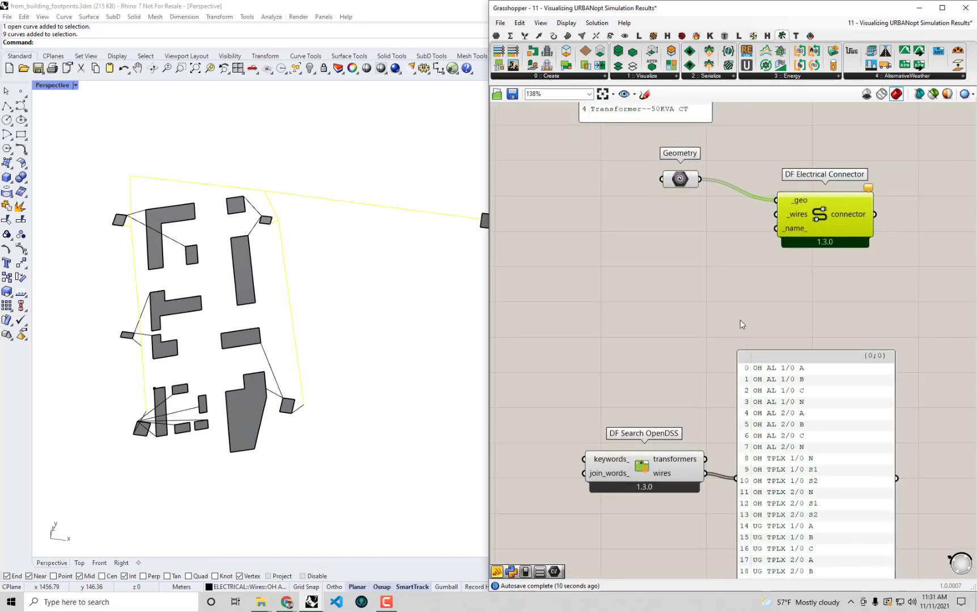
pyautogui.moveTo(664, 343); pyautogui.dragTo(674, 399, button='right')
pyautogui.click(710, 259)
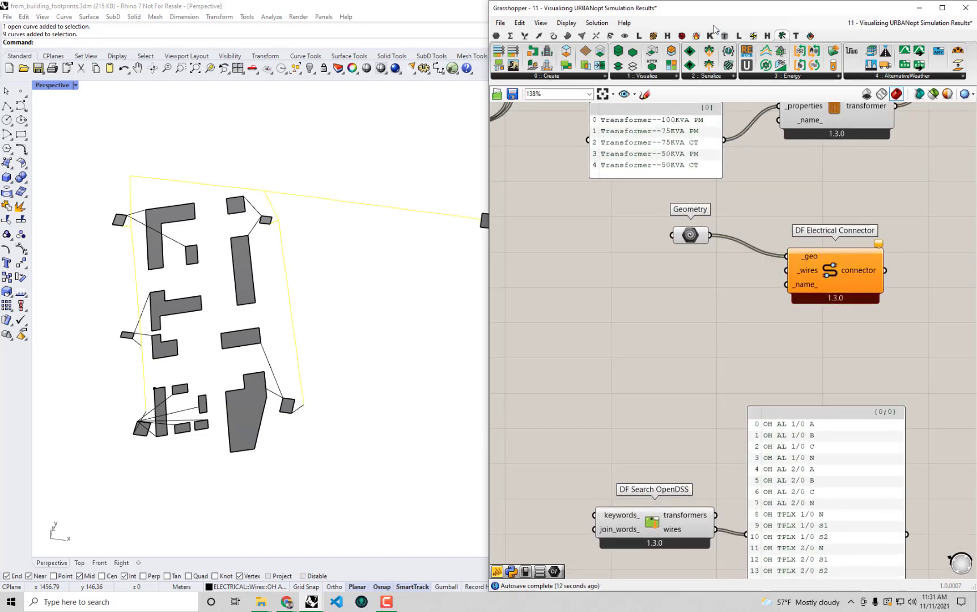
pyautogui.moveTo(748, 9); pyautogui.dragTo(739, 440)
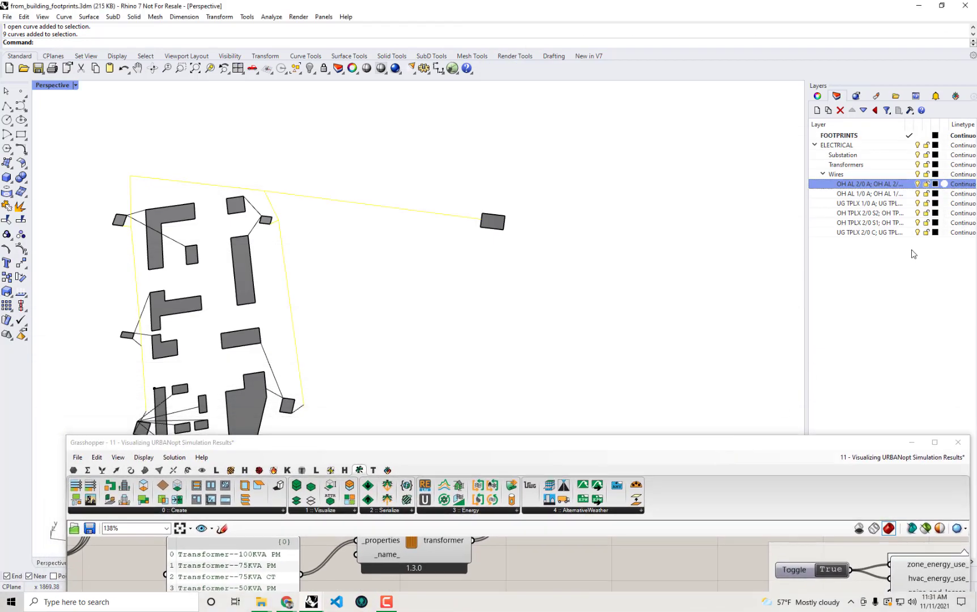
# Copy the OH AL 2/0 wire layer's full name from Rhino's layer list
pyautogui.click(870, 185)
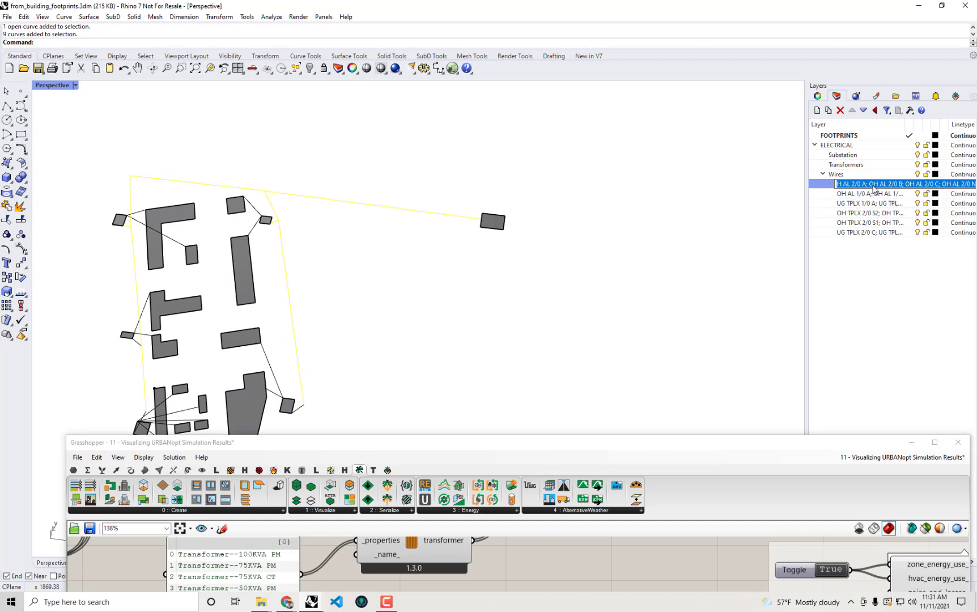
pyautogui.rightClick(874, 188)
pyautogui.click(803, 215)
pyautogui.moveTo(559, 443); pyautogui.dragTo(975, 406)
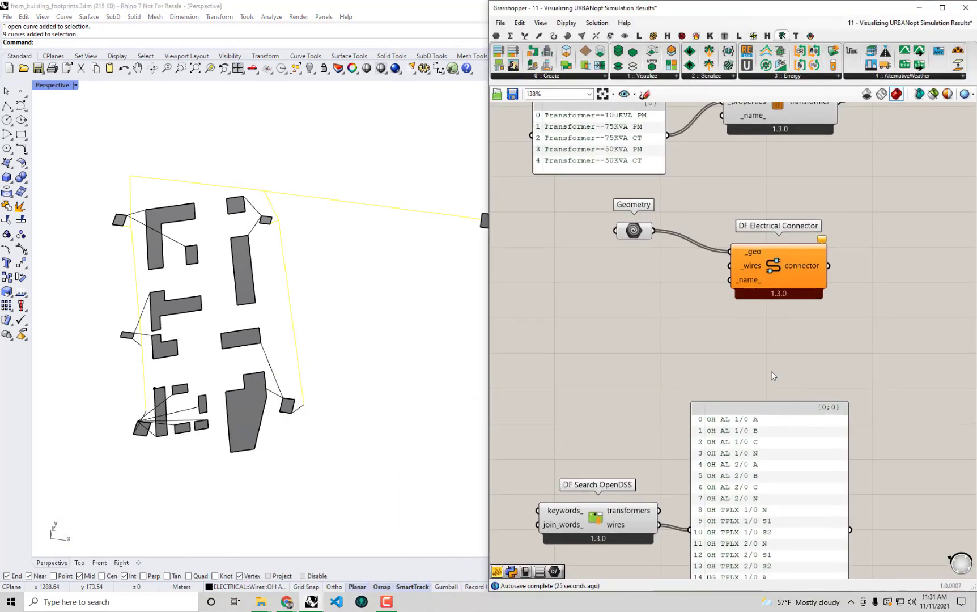
# Create a panel from the pasted wire names, enlarge it and turn off Multiline Data
pyautogui.doubleClick(600, 311)
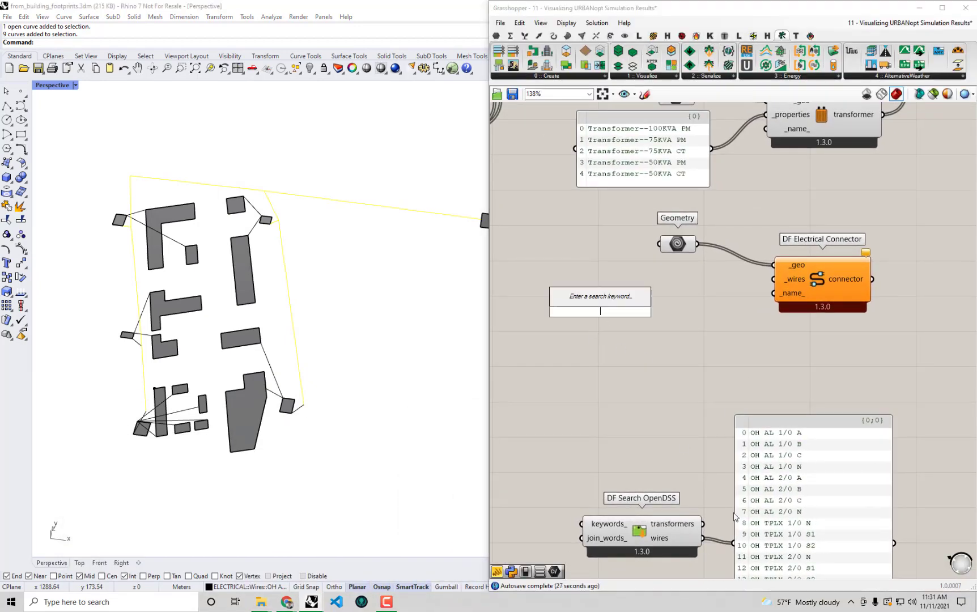
pyautogui.write('"')
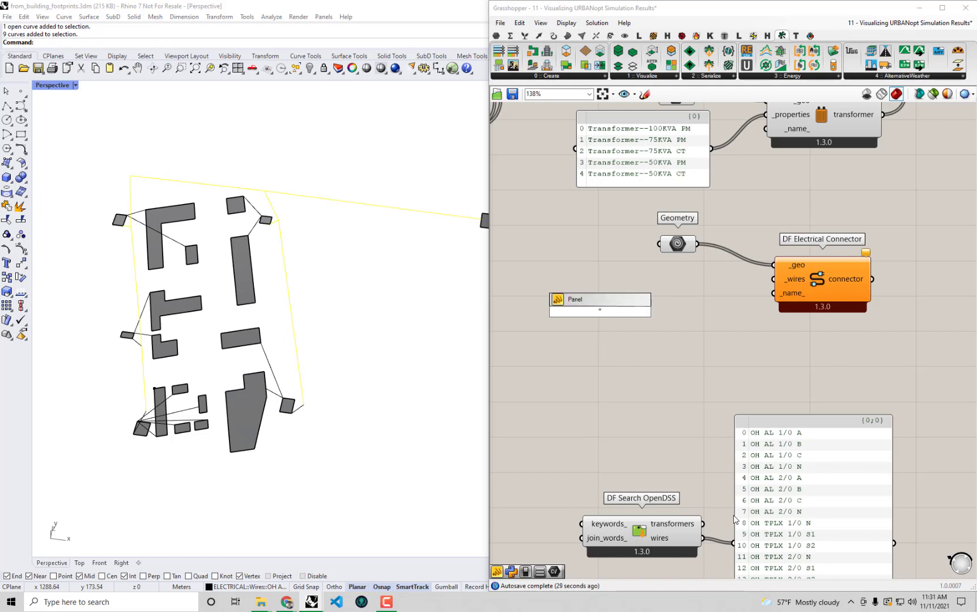
pyautogui.hotkey('ctrl', 'v')
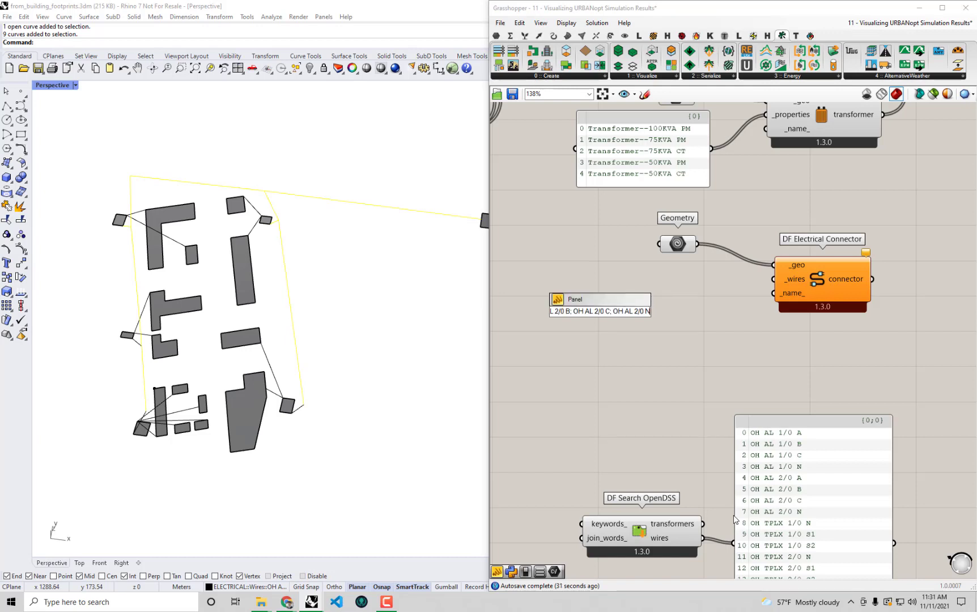
pyautogui.press('Return')
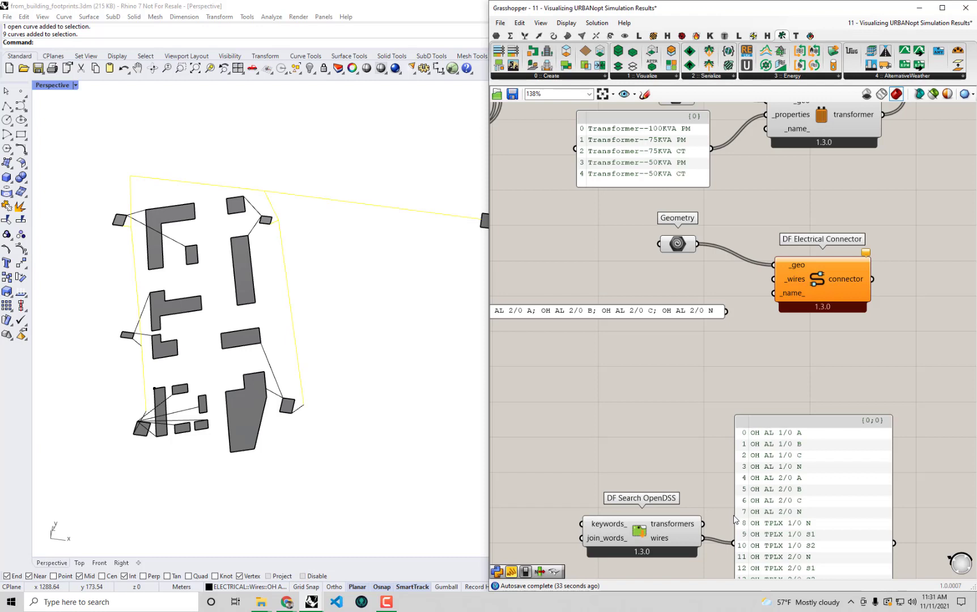
pyautogui.moveTo(618, 323); pyautogui.dragTo(705, 336, button='right')
pyautogui.moveTo(705, 333); pyautogui.dragTo(731, 374)
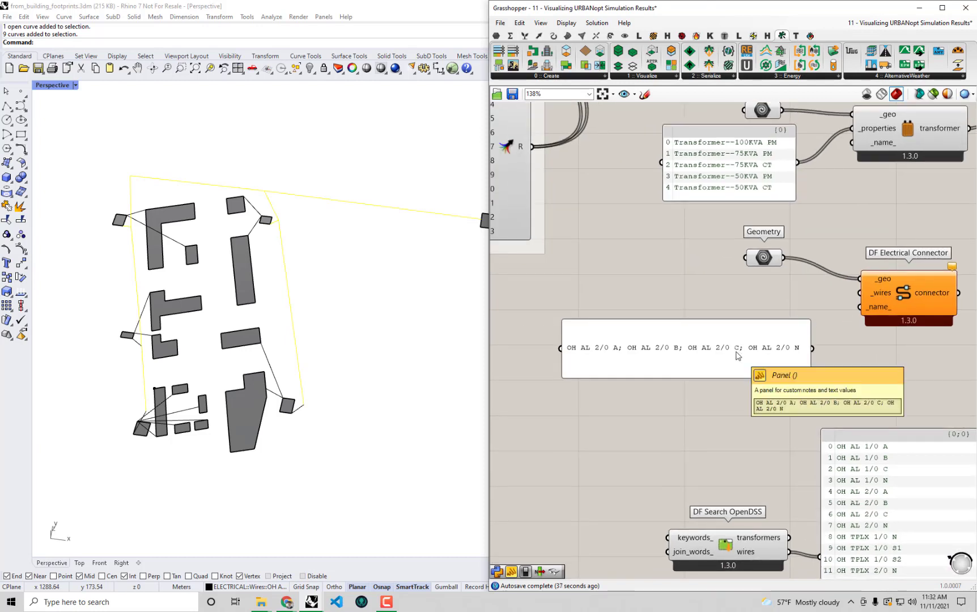
pyautogui.rightClick(737, 355)
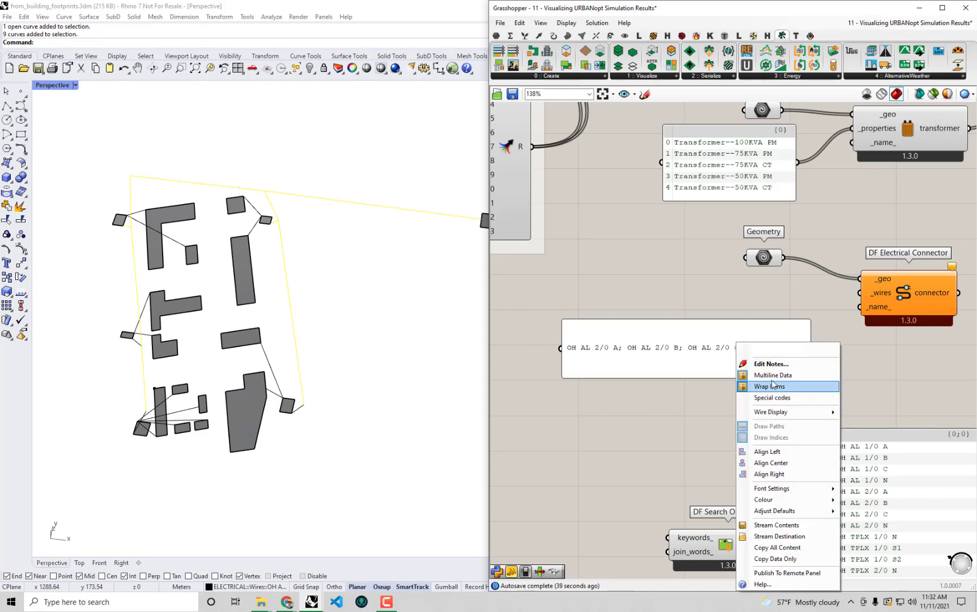
pyautogui.click(773, 376)
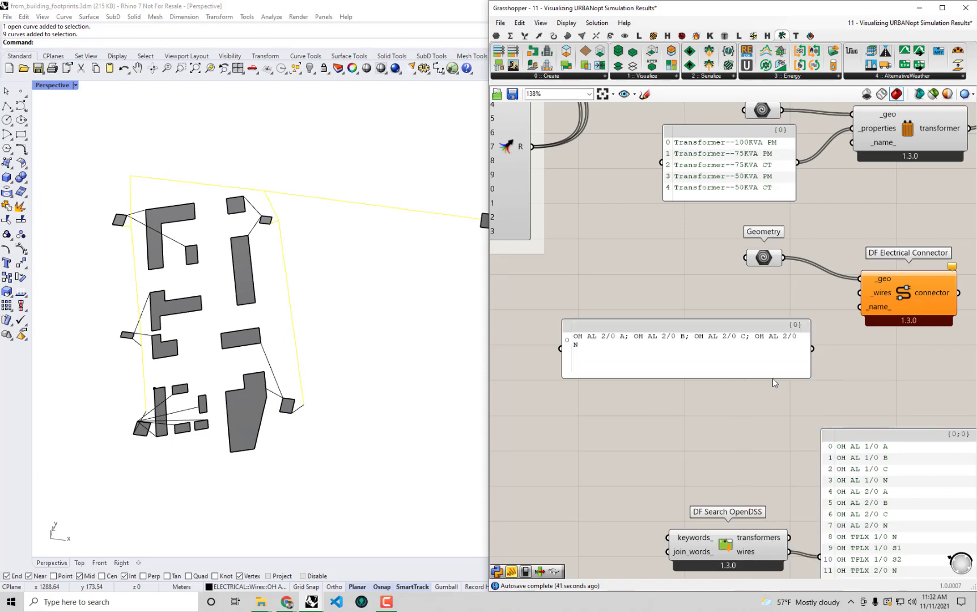
# Split the panel text so OH AL 2/0 A, B, C and N each sit on their own line
pyautogui.doubleClick(723, 363)
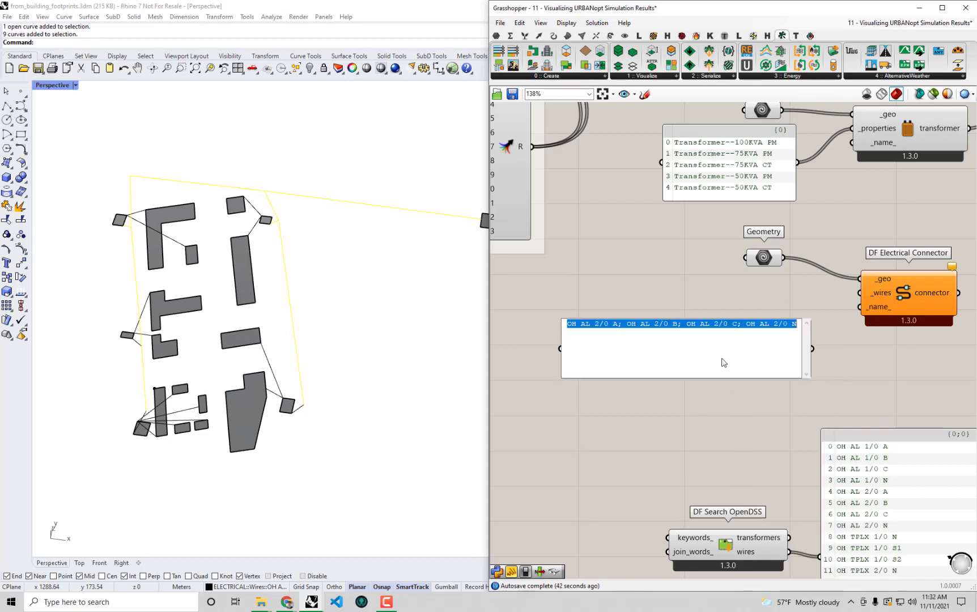
pyautogui.click(626, 326)
pyautogui.press('BackSpace')
pyautogui.press('BackSpace')
pyautogui.press('Return')
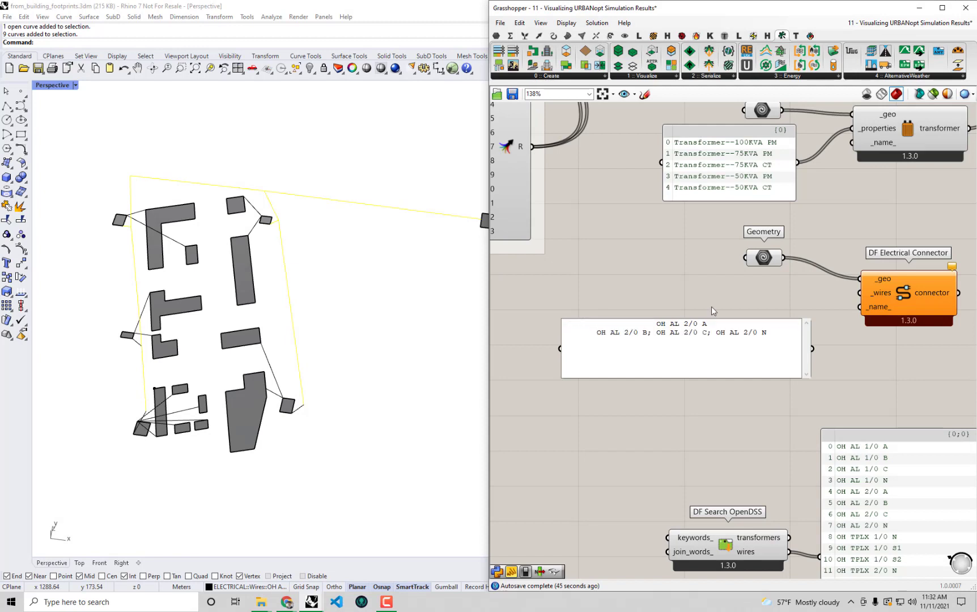
pyautogui.click(656, 333)
pyautogui.press('BackSpace')
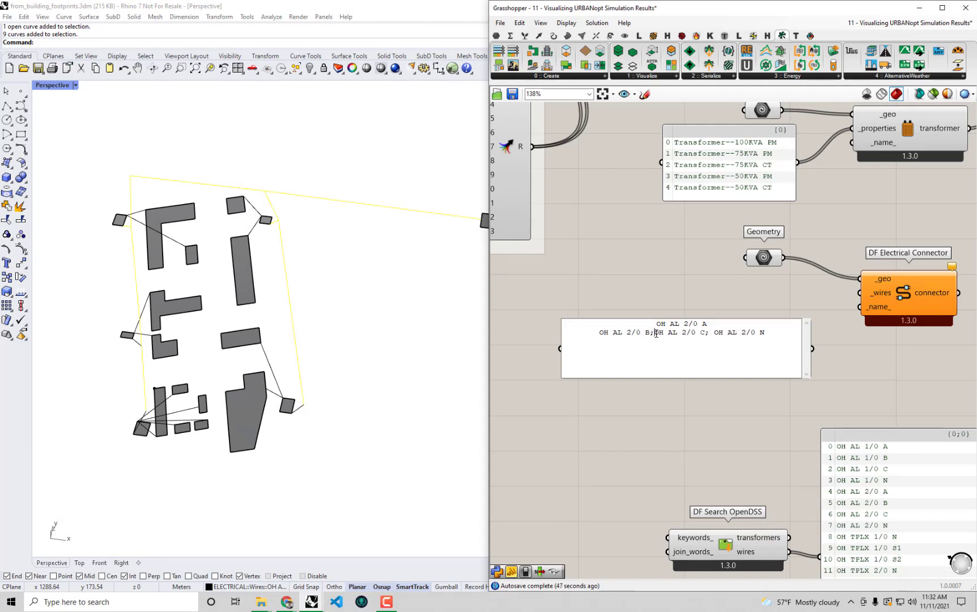
pyautogui.press('BackSpace')
pyautogui.press('Return')
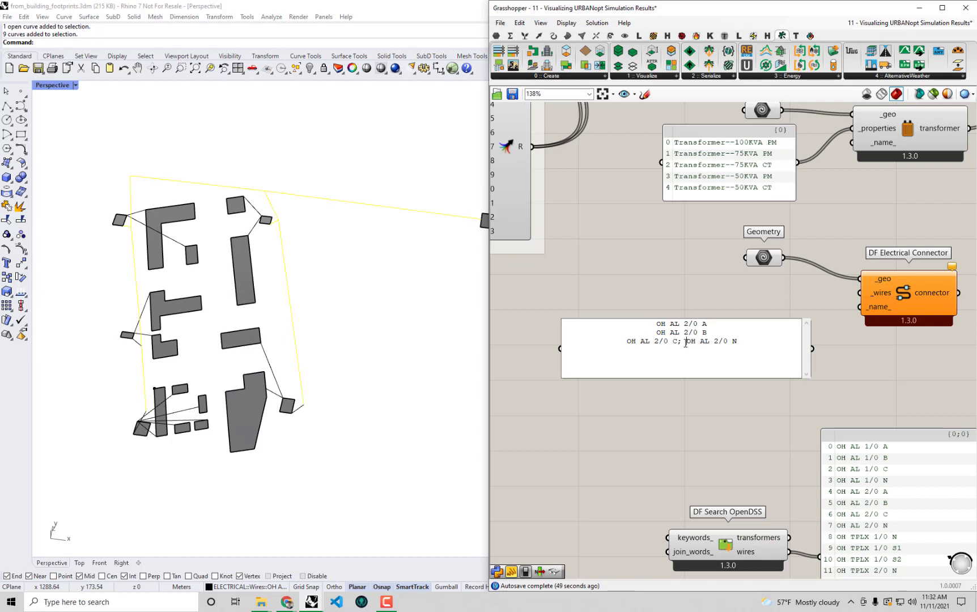
pyautogui.press('BackSpace')
pyautogui.press('BackSpace')
pyautogui.press('Return')
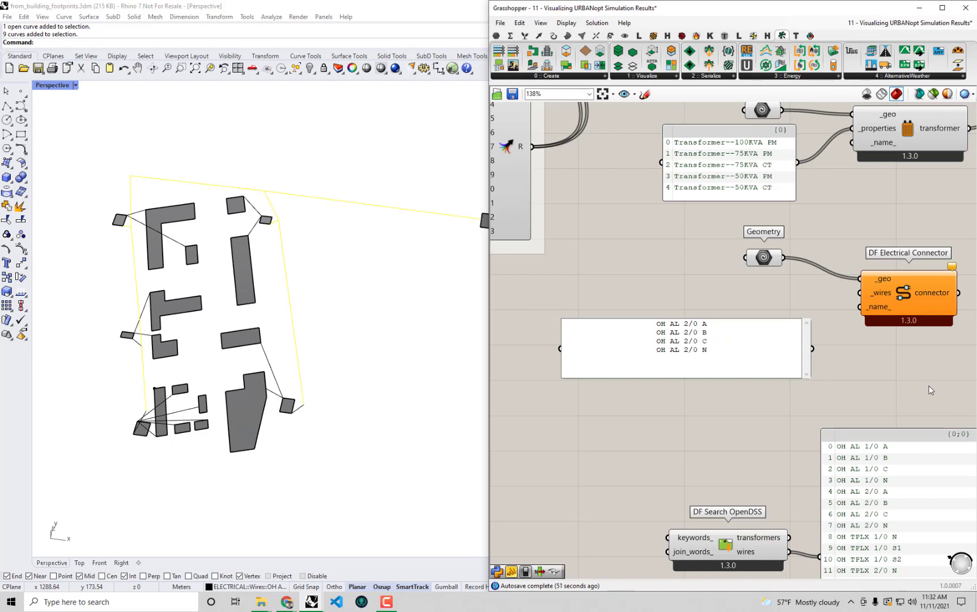
pyautogui.click(866, 384)
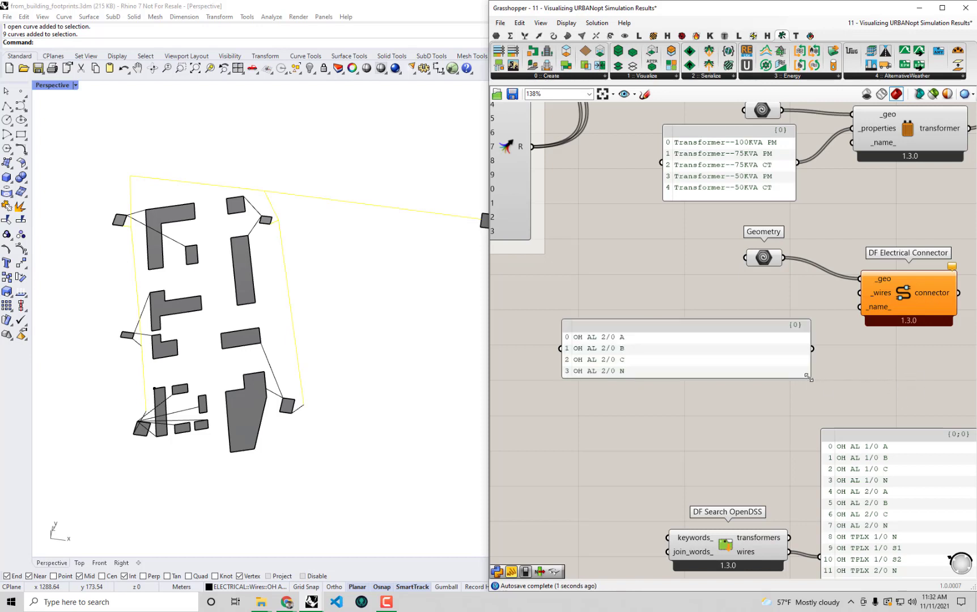
# Fit the wire-list panel and connect it to DF Electrical Connector's _wires input
pyautogui.moveTo(811, 378); pyautogui.dragTo(674, 386)
pyautogui.click(769, 256)
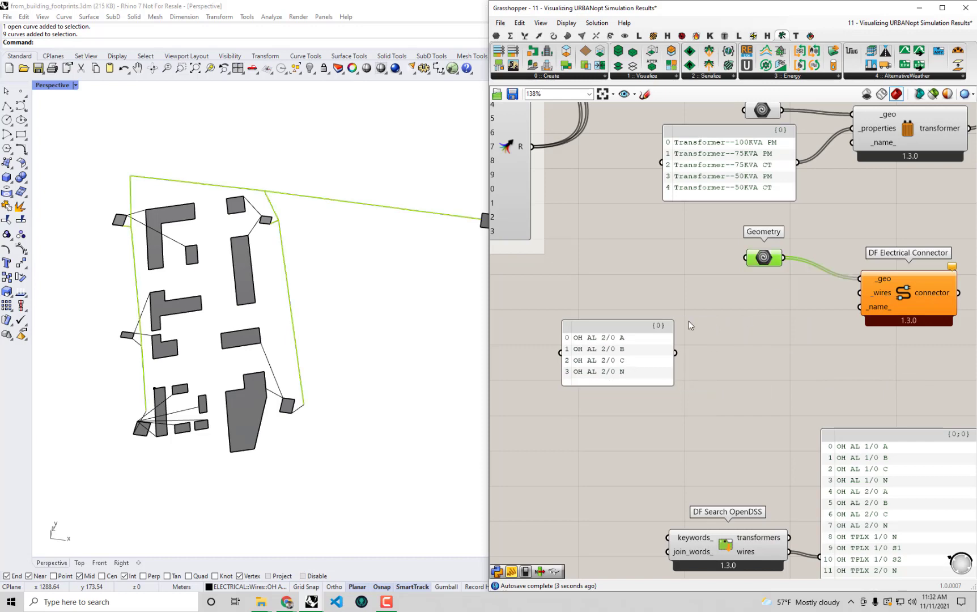
pyautogui.moveTo(604, 366); pyautogui.dragTo(719, 326)
pyautogui.moveTo(777, 324); pyautogui.dragTo(690, 367, button='right')
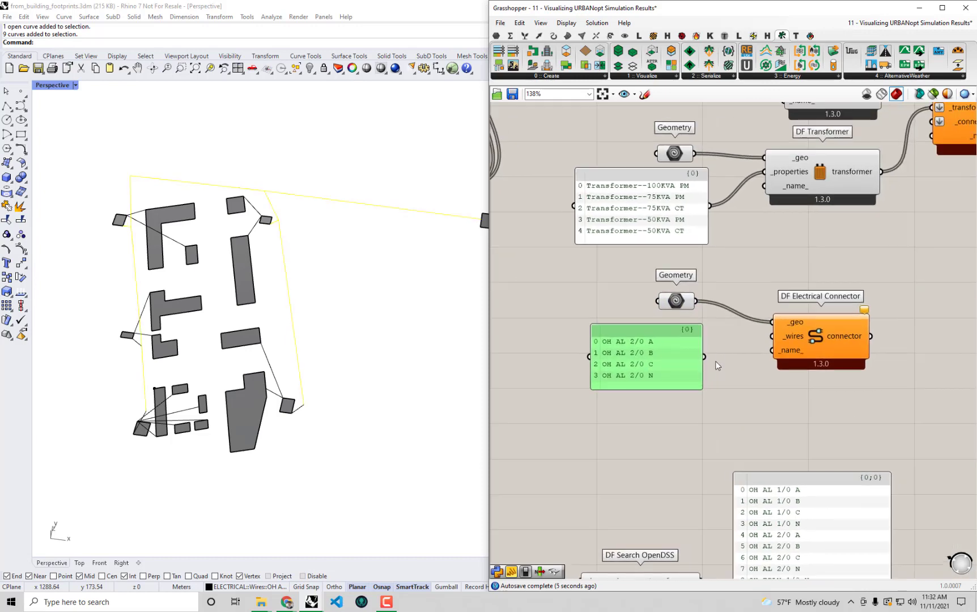
pyautogui.moveTo(705, 356); pyautogui.dragTo(774, 338)
# Preview DF Electrical Connector's output in a widened panel
pyautogui.moveTo(828, 323); pyautogui.dragTo(807, 301)
pyautogui.scroll(-1, 855, 322)
pyautogui.moveTo(856, 322); pyautogui.dragTo(747, 282, button='right')
pyautogui.moveTo(745, 281); pyautogui.dragTo(805, 423)
pyautogui.moveTo(804, 422); pyautogui.dragTo(789, 457, button='right')
pyautogui.moveTo(788, 457); pyautogui.dragTo(814, 457)
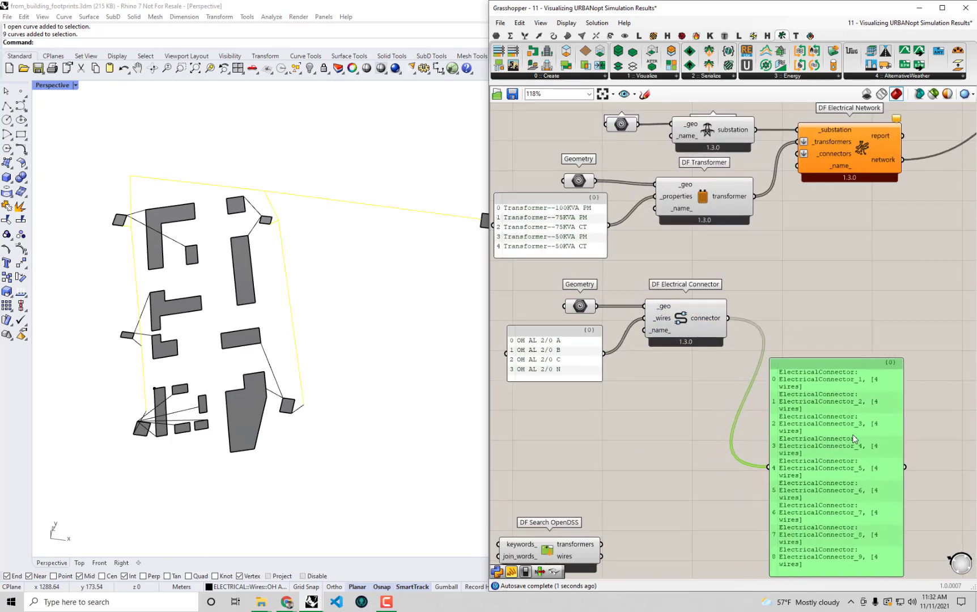
pyautogui.moveTo(904, 413); pyautogui.dragTo(948, 415)
# Plug the connectors into DF Electrical Network's _connectors input and delete the preview panel
pyautogui.moveTo(823, 365); pyautogui.dragTo(832, 405, button='right')
pyautogui.moveTo(737, 359); pyautogui.dragTo(801, 195)
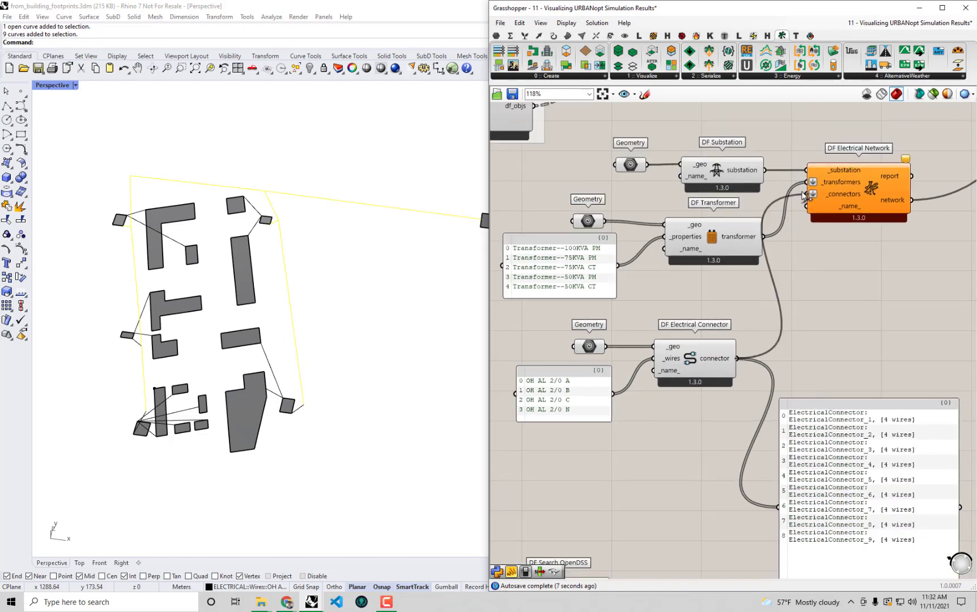
pyautogui.moveTo(720, 460); pyautogui.dragTo(560, 323)
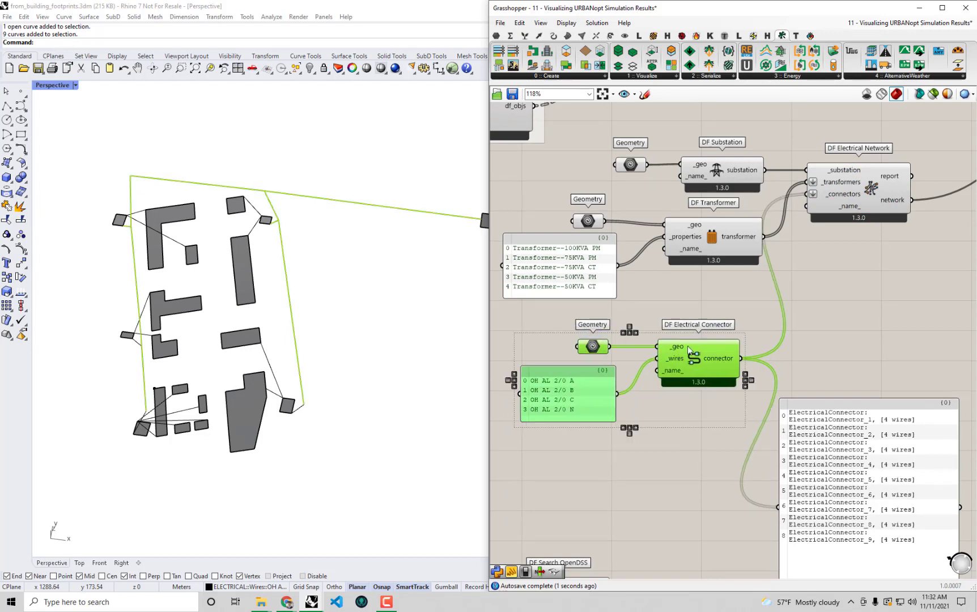
pyautogui.moveTo(688, 345); pyautogui.dragTo(718, 327)
pyautogui.moveTo(870, 450); pyautogui.dragTo(885, 464)
pyautogui.press('Delete')
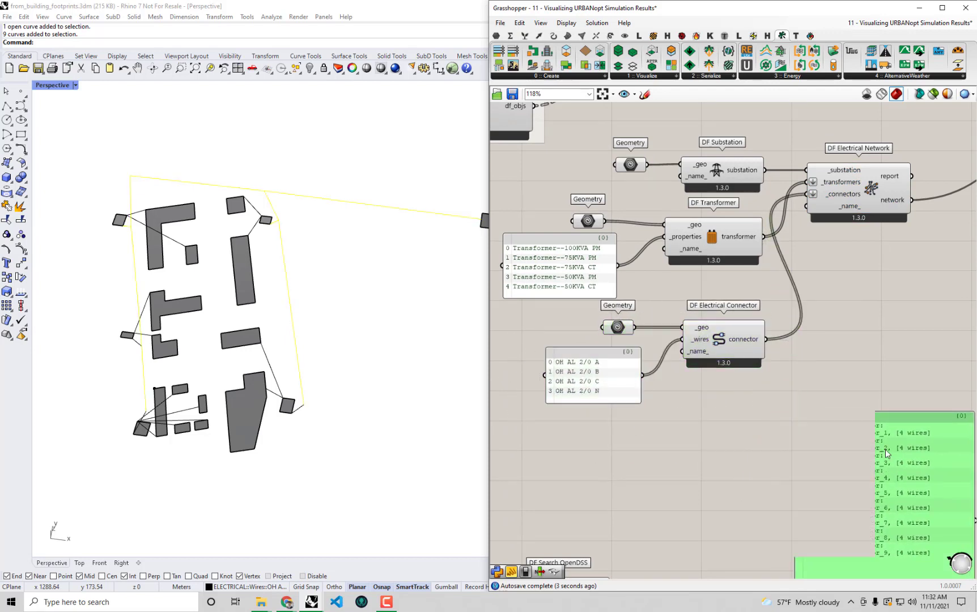
# Shift DF Search OpenDSS to the left in the definition
pyautogui.moveTo(666, 397); pyautogui.dragTo(693, 396, button='right')
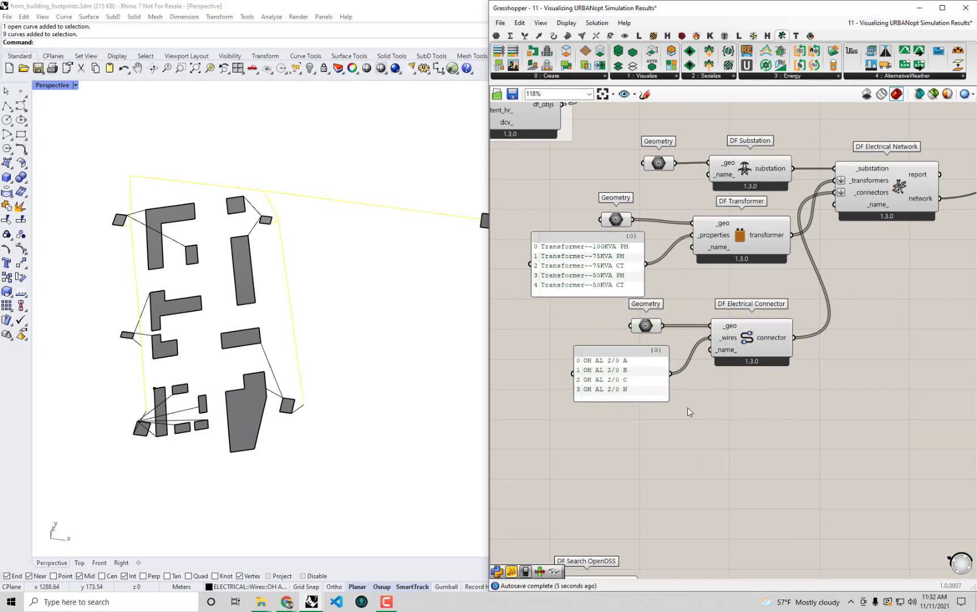
pyautogui.moveTo(663, 479); pyautogui.dragTo(684, 420, button='right')
pyautogui.moveTo(608, 531); pyautogui.dragTo(561, 527)
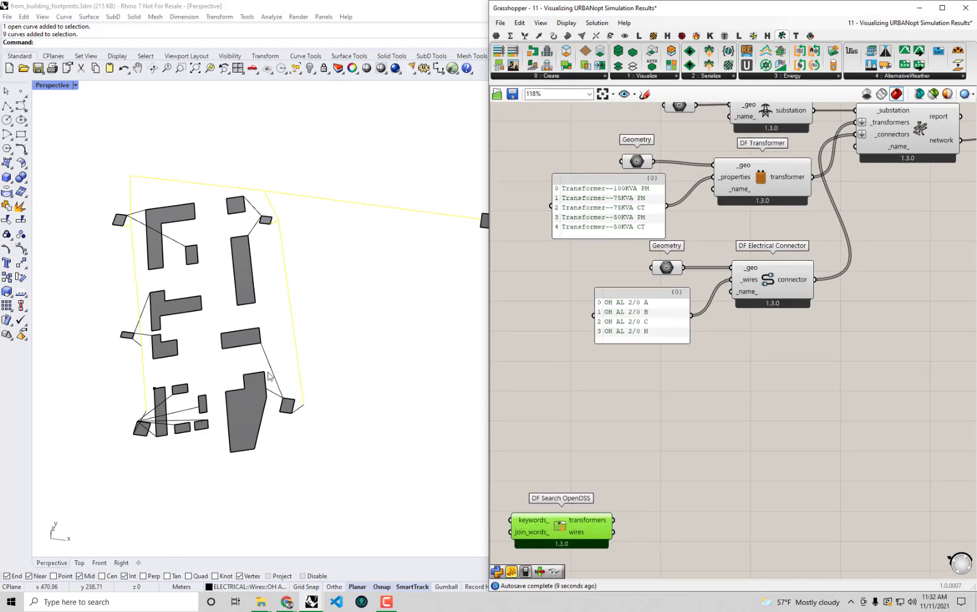
# Deselect the OH AL 2/0 wire layer in Rhino, then snap Grasshopper to the left half
pyautogui.click(795, 404)
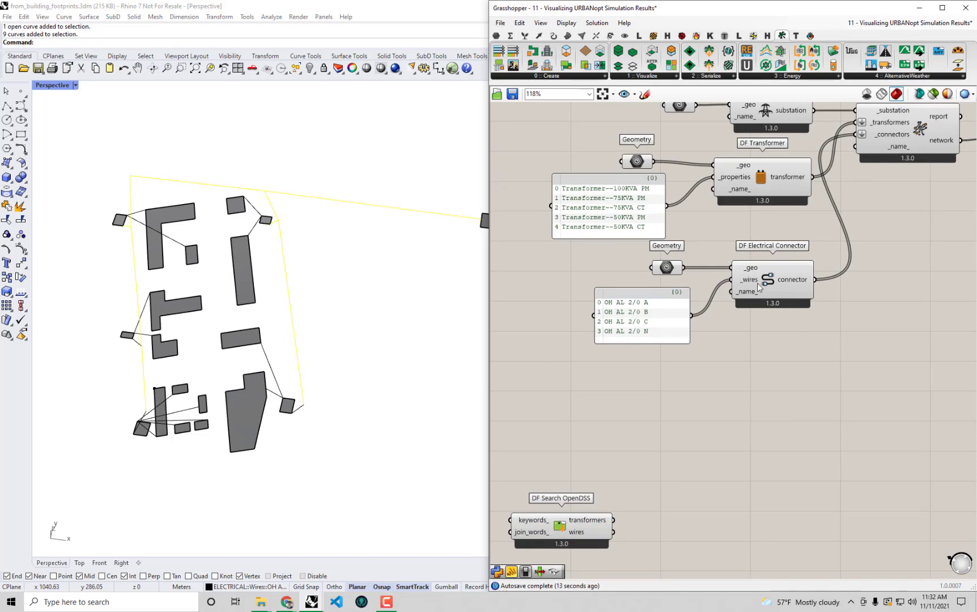
pyautogui.moveTo(729, 9); pyautogui.dragTo(687, 398)
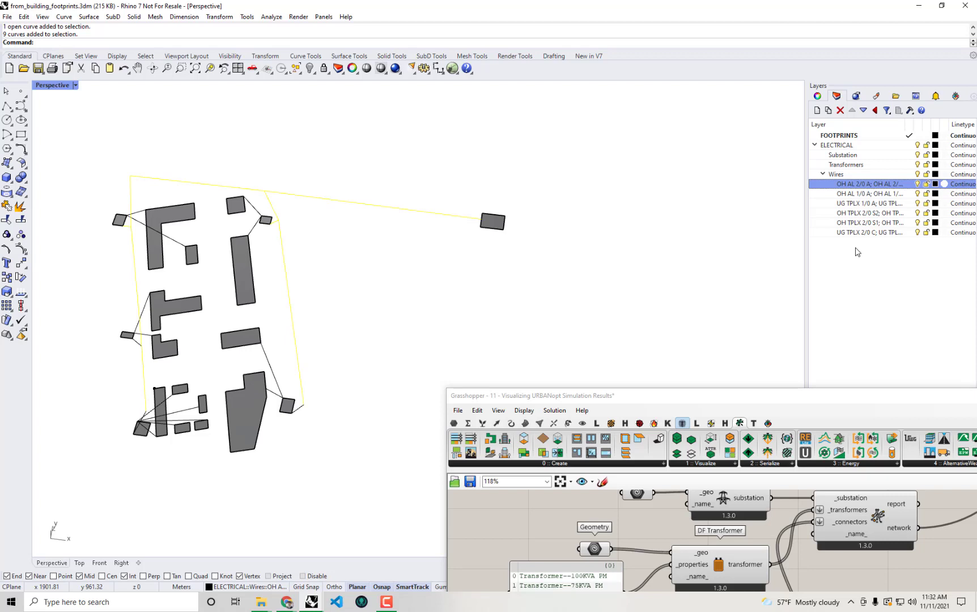
pyautogui.click(816, 385)
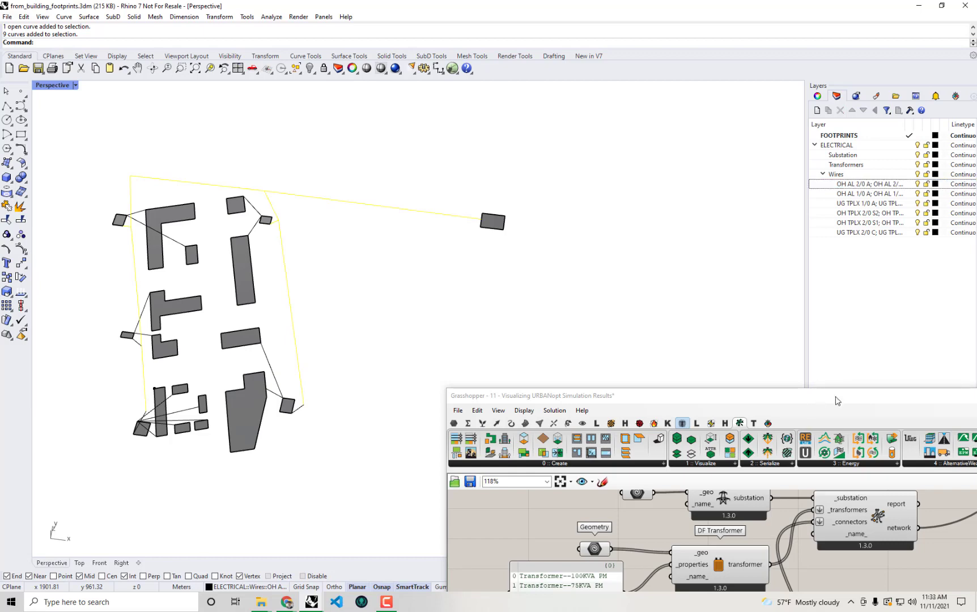
pyautogui.moveTo(836, 400); pyautogui.dragTo(845, 397)
pyautogui.moveTo(180, 268); pyautogui.dragTo(0, 221)
# Snap the Grasshopper definition window to the left half beside the Rhino site layout
pyautogui.click(513, 336)
pyautogui.keyDown('shift'); pyautogui.moveTo(513, 336); pyautogui.dragTo(756, 328, button='right'); pyautogui.keyUp('shift')
pyautogui.scroll(-4, 627, 333)
pyautogui.moveTo(628, 333); pyautogui.dragTo(702, 338, button='right')
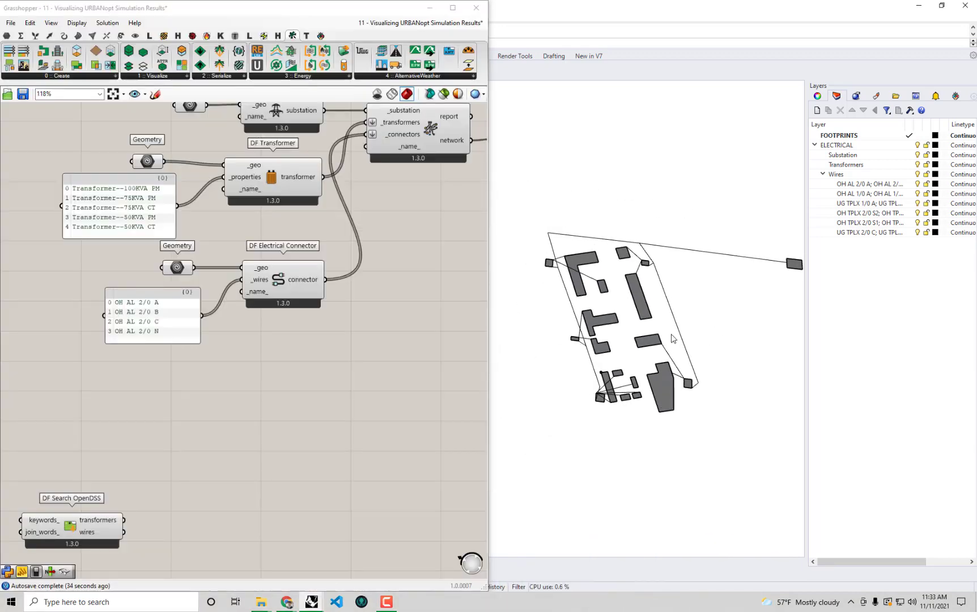
pyautogui.scroll(2, 672, 334)
# Duplicate the connector group and load the OH AL 1/0 wires and their names, one per line
pyautogui.moveTo(204, 356); pyautogui.dragTo(247, 329, button='right')
pyautogui.moveTo(376, 334); pyautogui.dragTo(198, 230)
pyautogui.keyDown('alt'); pyautogui.moveTo(322, 254); pyautogui.dragTo(333, 363); pyautogui.keyUp('alt')
pyautogui.rightClick(861, 194)
pyautogui.rightClick(237, 347)
pyautogui.click(287, 485)
pyautogui.doubleClick(214, 406)
pyautogui.write('OH AL 1/0 A; OH AL 1/0 B; OH AL 1/0 C; OH AL 1/0 N')
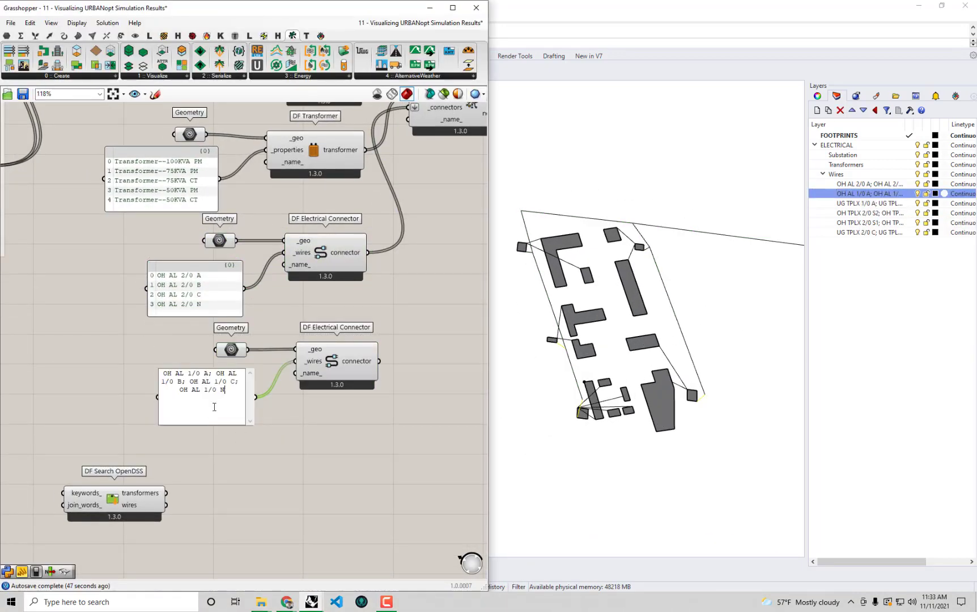
pyautogui.click(248, 422)
pyautogui.click(113, 499)
# Add a UG TPLX 1/0 connector set with its layer's wires and names listed one per line
pyautogui.press('Delete')
pyautogui.moveTo(388, 434); pyautogui.dragTo(210, 340)
pyautogui.keyDown('alt'); pyautogui.moveTo(338, 368); pyautogui.dragTo(340, 479); pyautogui.keyUp('alt')
pyautogui.rightClick(861, 203)
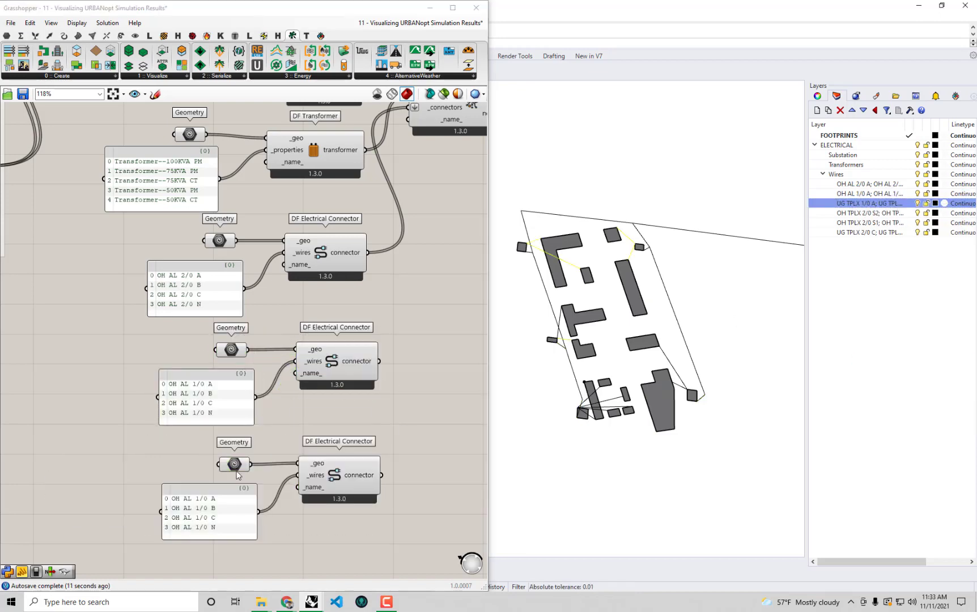
pyautogui.rightClick(236, 464)
pyautogui.doubleClick(860, 204)
pyautogui.doubleClick(240, 526)
pyautogui.write('UG TPLX 1/0 A; UG TPLX 1/0 B; UG TPLX 1/0 C')
pyautogui.press('BackSpace')
pyautogui.press('BackSpace')
pyautogui.press('Return')
pyautogui.click(251, 536)
# Add an OH TPLX 2/0 S2 connector set with that layer's wires and names
pyautogui.moveTo(272, 539); pyautogui.dragTo(244, 423, button='right')
pyautogui.keyDown('alt'); pyautogui.moveTo(311, 362); pyautogui.dragTo(310, 457); pyautogui.keyUp('alt')
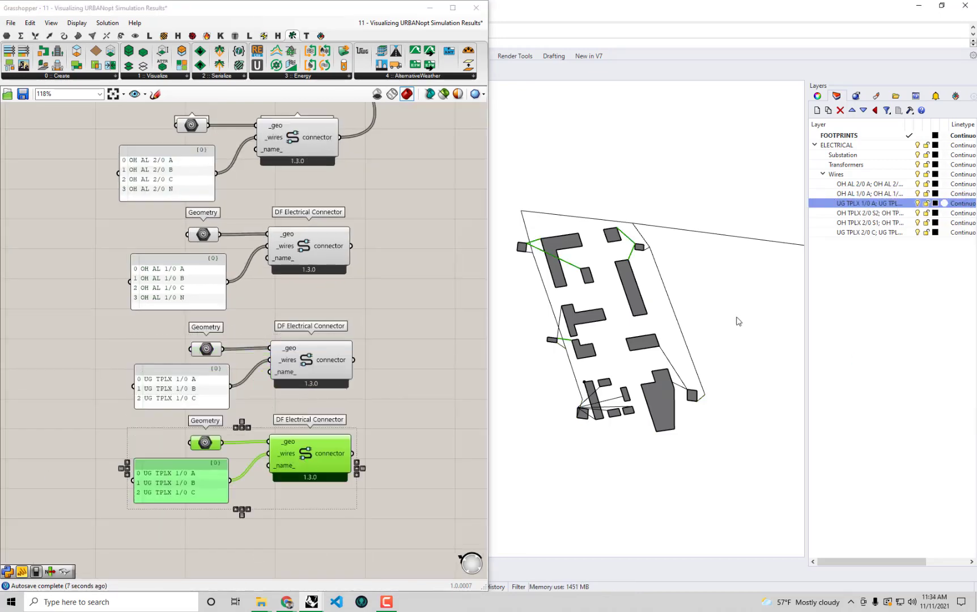
pyautogui.rightClick(860, 213)
pyautogui.rightClick(209, 443)
pyautogui.click(258, 523)
pyautogui.doubleClick(185, 491)
pyautogui.write('OH TPLX 2/0 S2; OH TPLX 2/0 N; OH TPLX 2/0 S1')
pyautogui.press('BackSpace')
pyautogui.press('BackSpace')
pyautogui.press('Return')
pyautogui.click(212, 568)
# Add an OH TPLX 2/0 S1 connector set with that layer's wires and names
pyautogui.moveTo(261, 527); pyautogui.dragTo(240, 431, button='right')
pyautogui.keyDown('alt'); pyautogui.moveTo(290, 358); pyautogui.dragTo(288, 452); pyautogui.keyUp('alt')
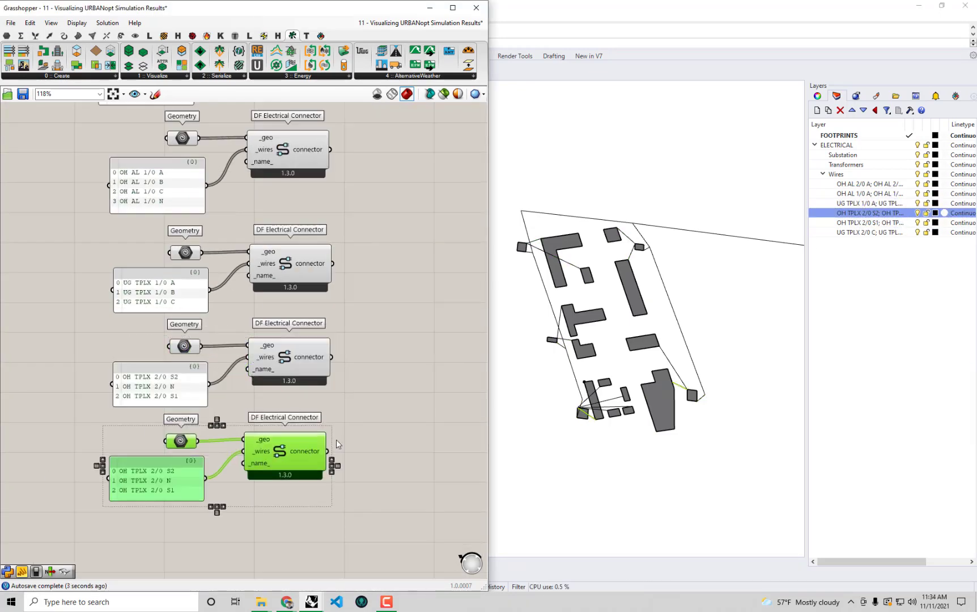
pyautogui.rightClick(854, 224)
pyautogui.click(887, 381)
pyautogui.doubleClick(860, 224)
pyautogui.doubleClick(156, 479)
pyautogui.write('OH TPLX 2/0 S1; OH TPLX 2/0 S2; OH TPLX 2/0 N')
pyautogui.press('Return')
pyautogui.click(182, 555)
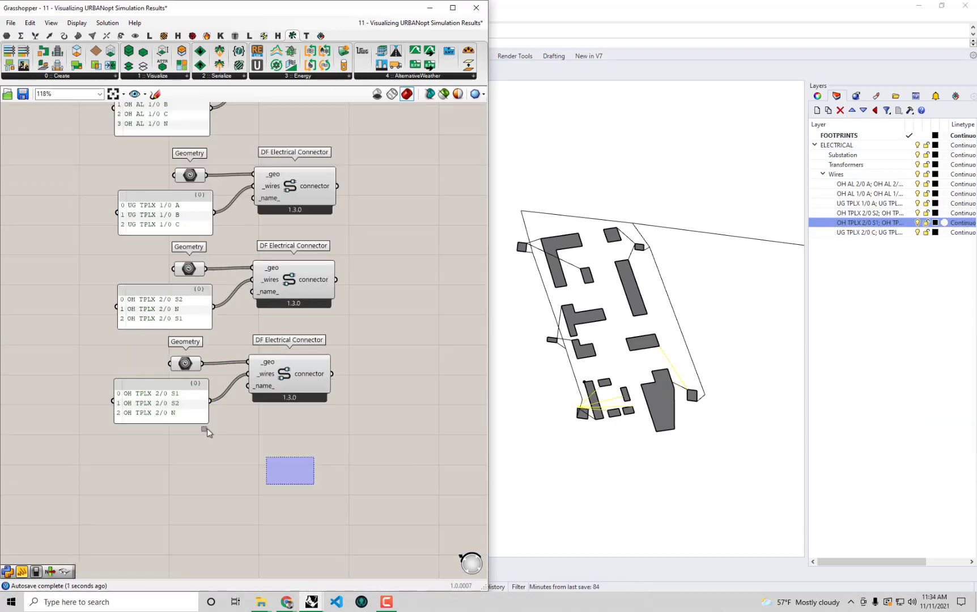
# Add a UG TPLX 2/0 connector set with that layer's wires and names, one per line
pyautogui.keyDown('alt'); pyautogui.moveTo(289, 374); pyautogui.dragTo(284, 472); pyautogui.keyUp('alt')
pyautogui.rightClick(861, 233)
pyautogui.click(887, 388)
pyautogui.doubleClick(859, 234)
pyautogui.doubleClick(164, 497)
pyautogui.write('UG TPLX 2/0 C; UG TPLX 2/0 B; UG TPLX 2/0 A')
pyautogui.click(154, 447)
pyautogui.press('BackSpace')
pyautogui.press('BackSpace')
pyautogui.press('Return')
pyautogui.click(191, 581)
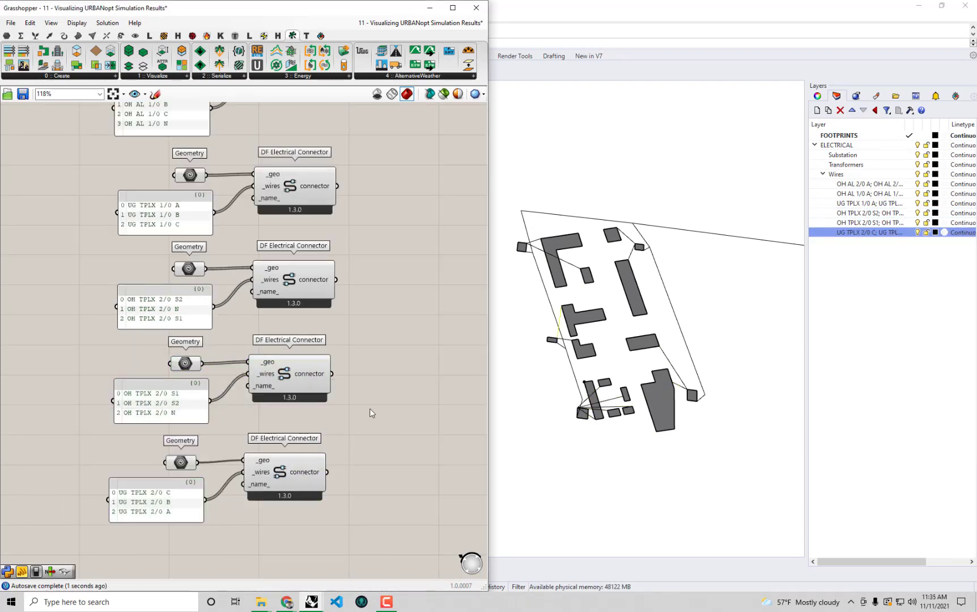
# Expand Grasshopper to full screen with the whole electrical network in view
pyautogui.click(452, 8)
pyautogui.scroll(-2, 583, 252)
pyautogui.moveTo(583, 252); pyautogui.dragTo(589, 393, button='right')
# Line up the five new connector sets and shift DF Electrical Network slightly right
pyautogui.scroll(-1, 584, 382)
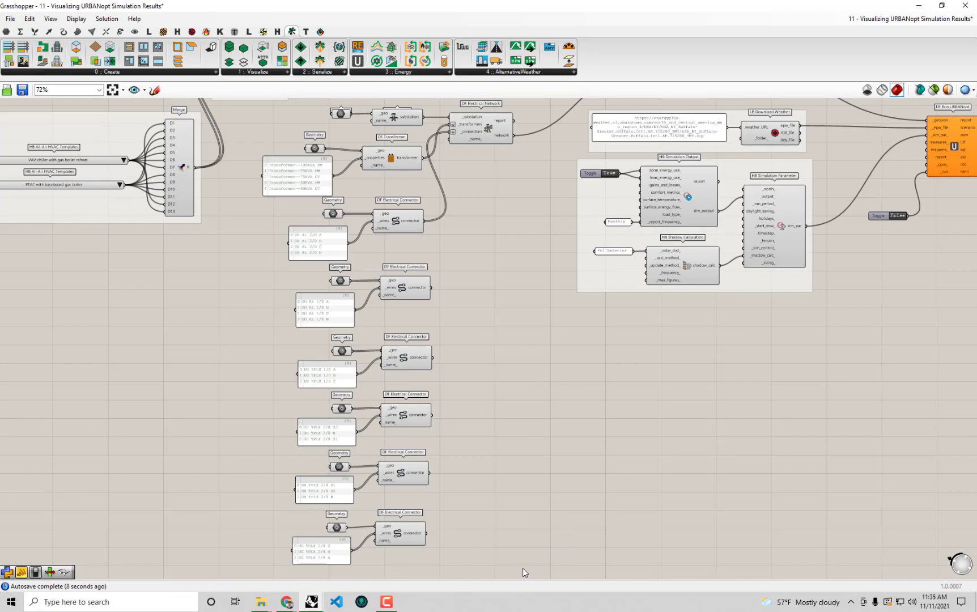
pyautogui.moveTo(522, 569); pyautogui.dragTo(261, 269)
pyautogui.moveTo(397, 287); pyautogui.dragTo(391, 287)
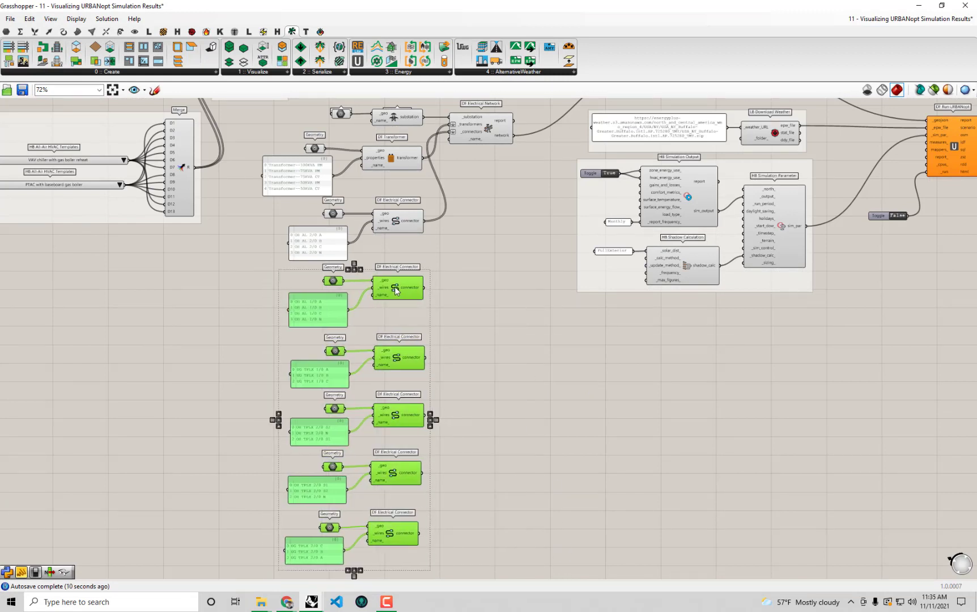
pyautogui.click(501, 251)
pyautogui.moveTo(483, 121); pyautogui.dragTo(505, 125)
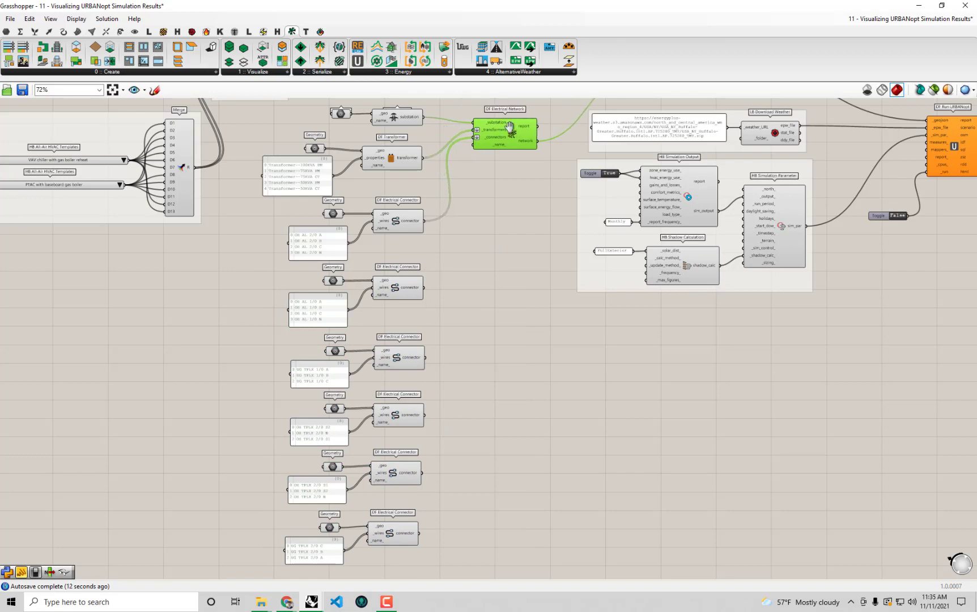
pyautogui.moveTo(431, 330); pyautogui.dragTo(459, 340, button='right')
pyautogui.moveTo(503, 163); pyautogui.dragTo(511, 346, button='right')
pyautogui.scroll(3, 511, 345)
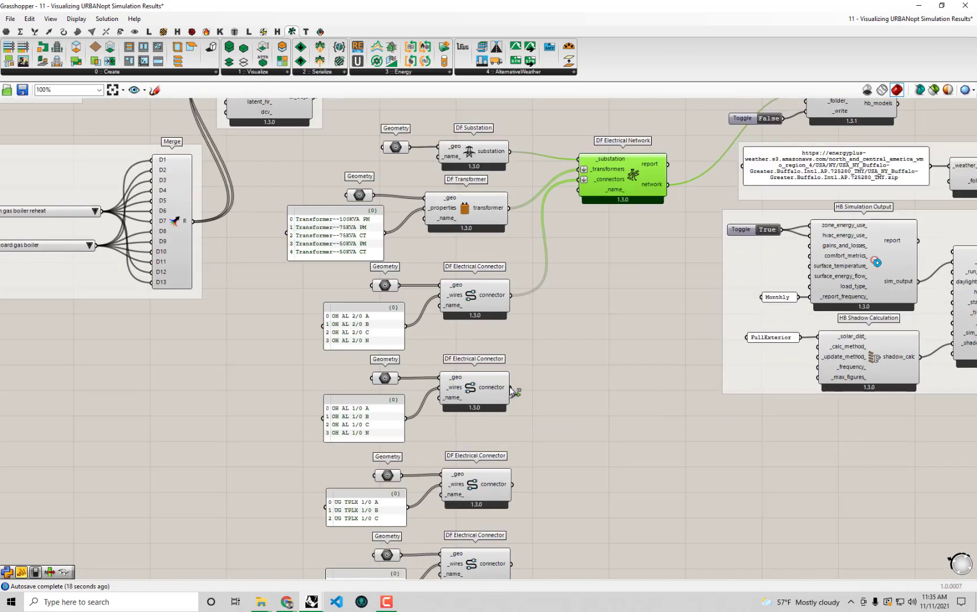
# Wire the OH AL 1/0, UG TPLX 1/0, OH TPLX 2/0 S2/S1 and UG TPLX 2/0 connectors into _connectors
pyautogui.moveTo(510, 387); pyautogui.dragTo(643, 184)
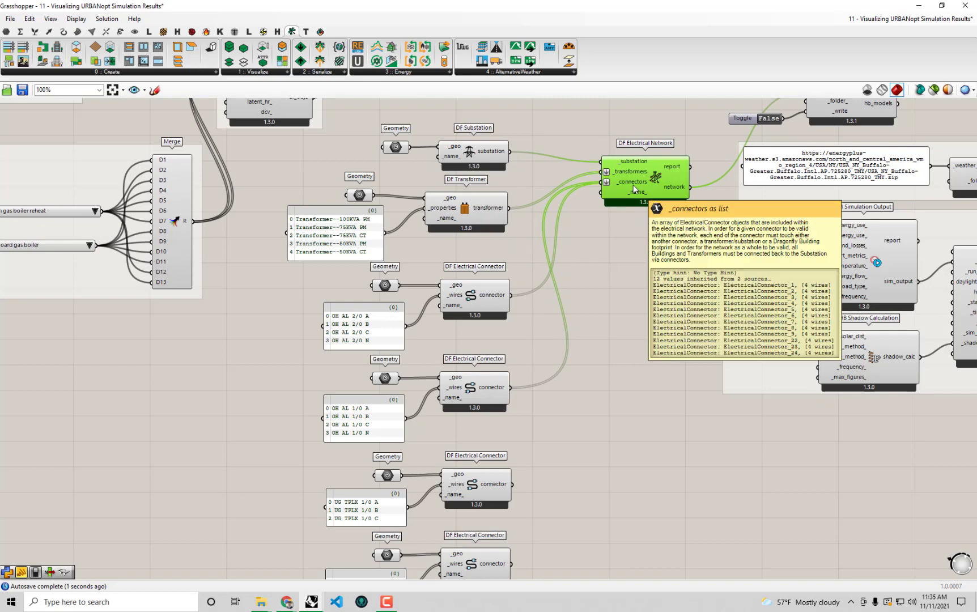
pyautogui.moveTo(512, 485); pyautogui.dragTo(602, 183)
pyautogui.moveTo(581, 387); pyautogui.dragTo(556, 337, button='right')
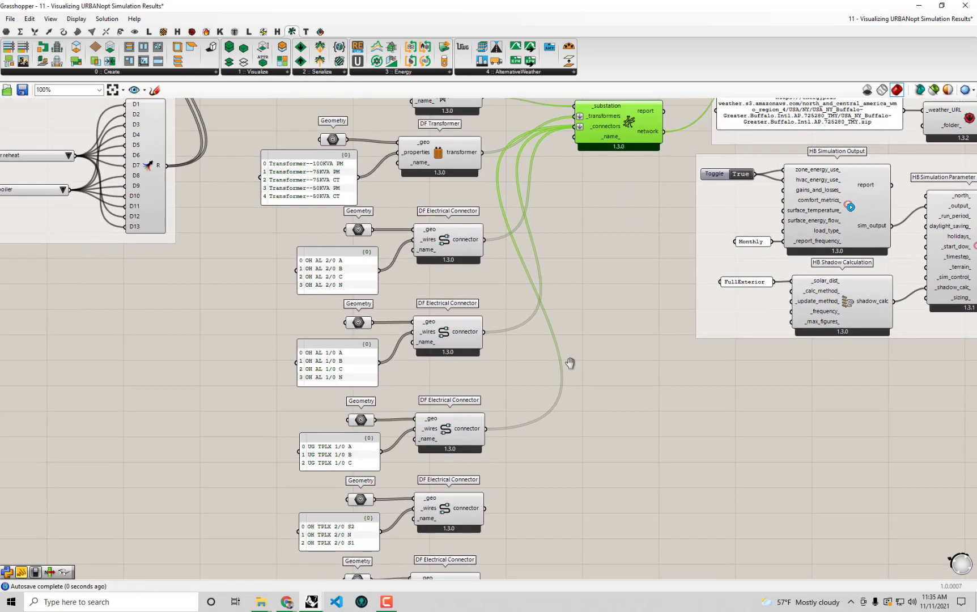
pyautogui.moveTo(486, 512); pyautogui.dragTo(579, 130)
pyautogui.scroll(-1, 578, 130)
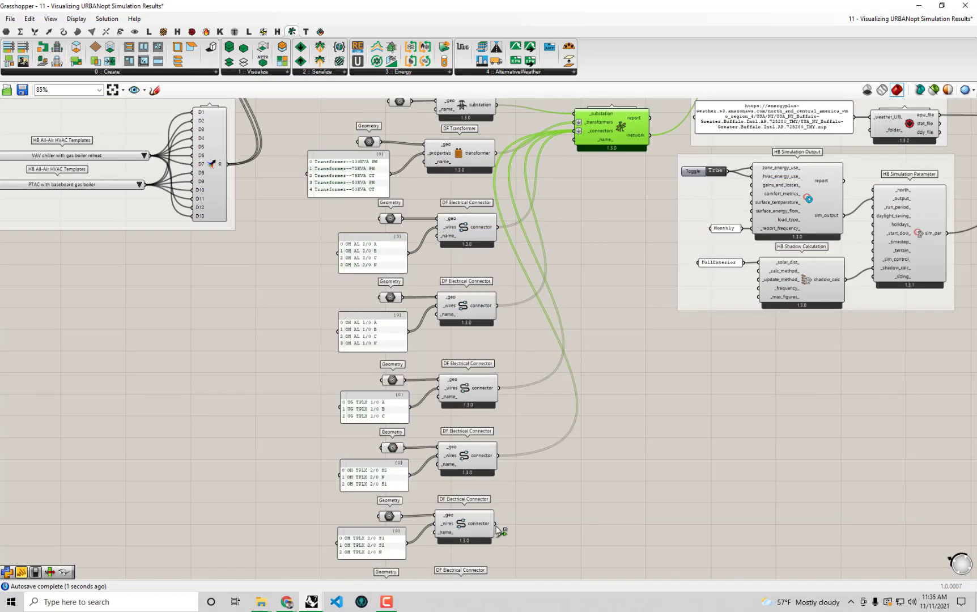
pyautogui.keyDown('shift'); pyautogui.moveTo(494, 523); pyautogui.dragTo(570, 132); pyautogui.keyUp('shift')
pyautogui.scroll(-2, 565, 230)
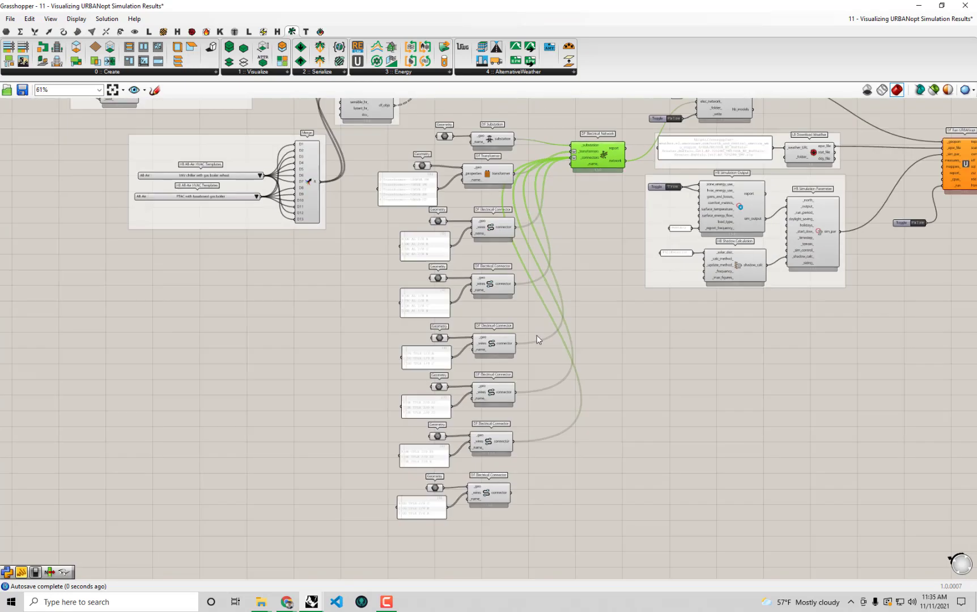
pyautogui.keyDown('shift'); pyautogui.moveTo(513, 487); pyautogui.dragTo(572, 157); pyautogui.keyUp('shift')
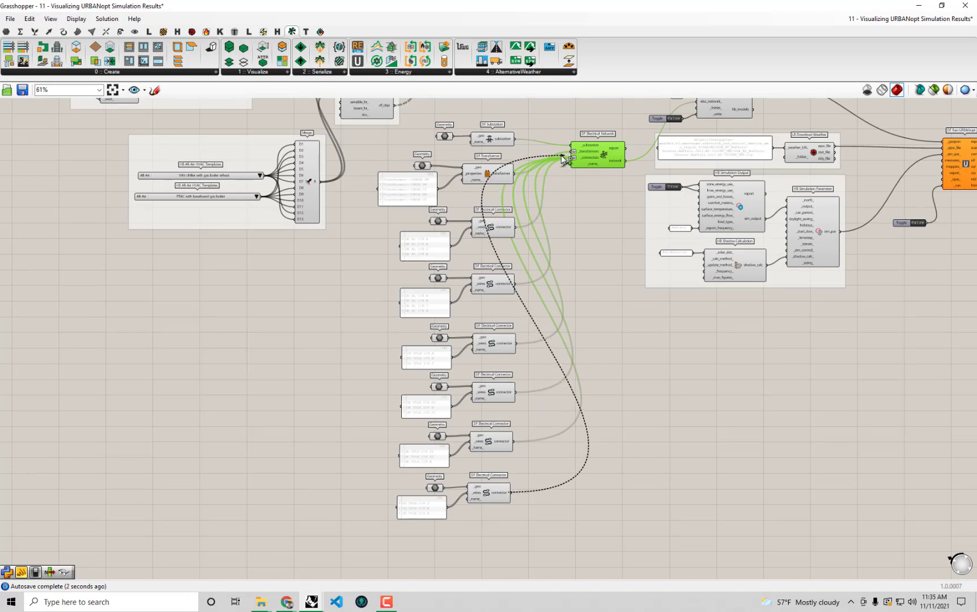
# Group all connector components with Ctrl+G and move the network component right
pyautogui.moveTo(602, 544); pyautogui.dragTo(400, 119)
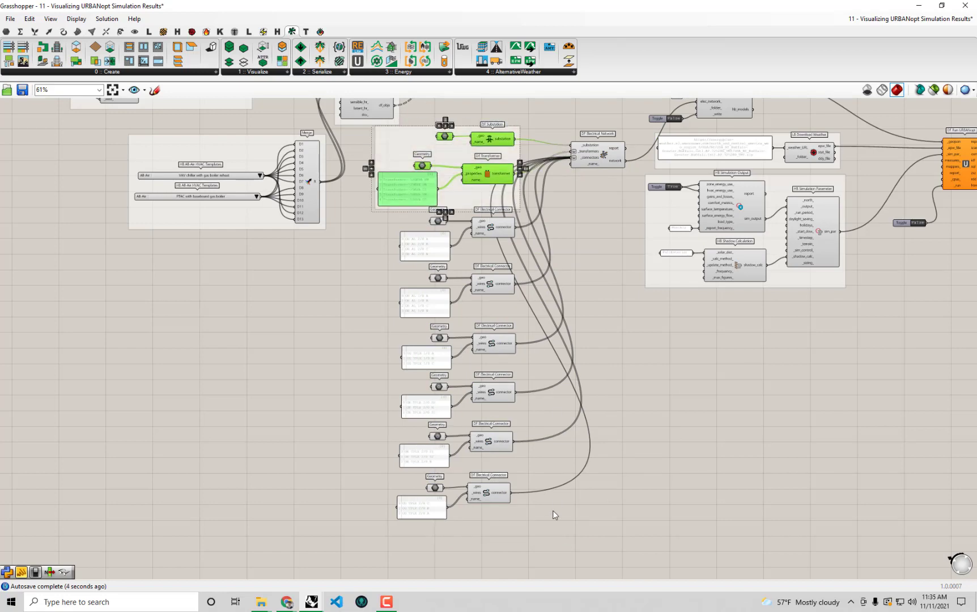
pyautogui.moveTo(551, 527); pyautogui.dragTo(343, 225)
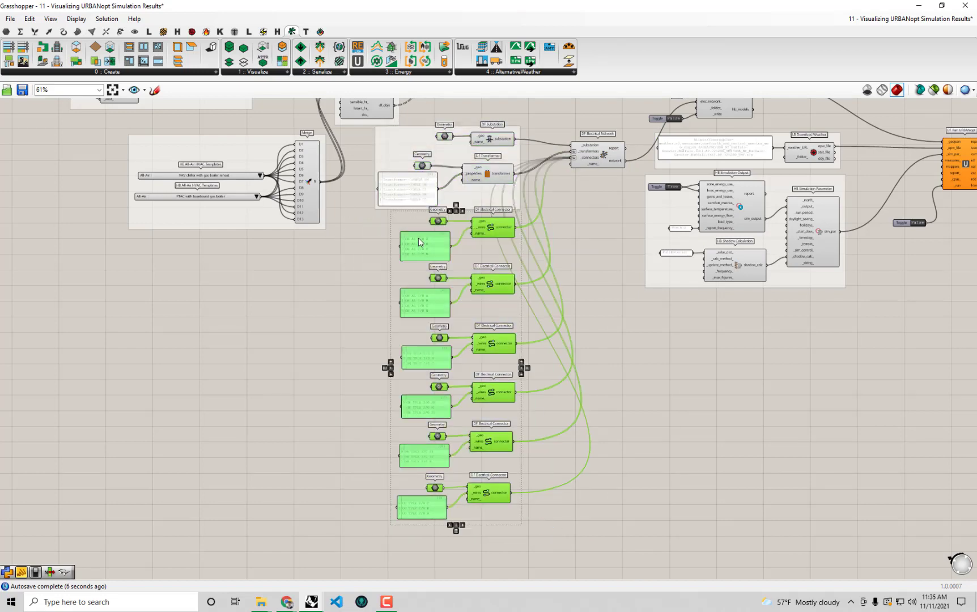
pyautogui.hotkey('ctrl', 'g')
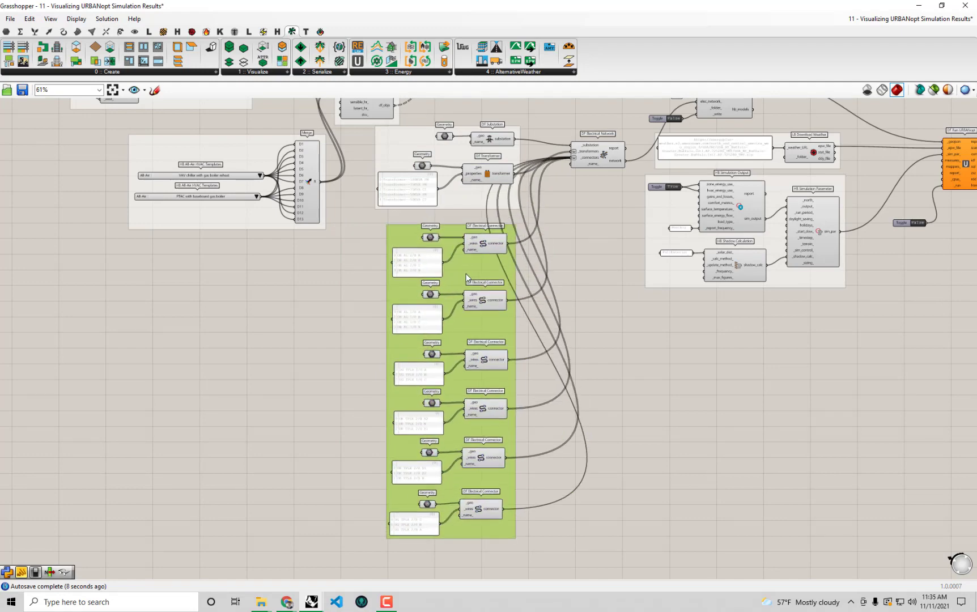
pyautogui.moveTo(590, 158); pyautogui.dragTo(609, 180)
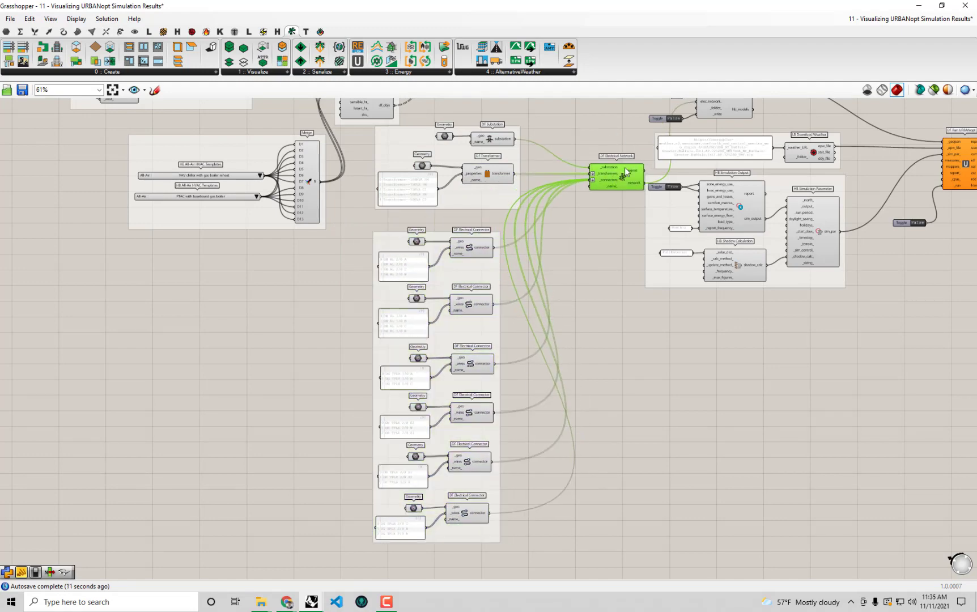
# Move the weather, simulation settings, DF Run URBANopt and its toggle down and right
pyautogui.moveTo(824, 386); pyautogui.dragTo(714, 445, button='right')
pyautogui.moveTo(715, 446); pyautogui.dragTo(613, 194)
pyautogui.keyDown('shift'); pyautogui.click(849, 222); pyautogui.keyUp('shift')
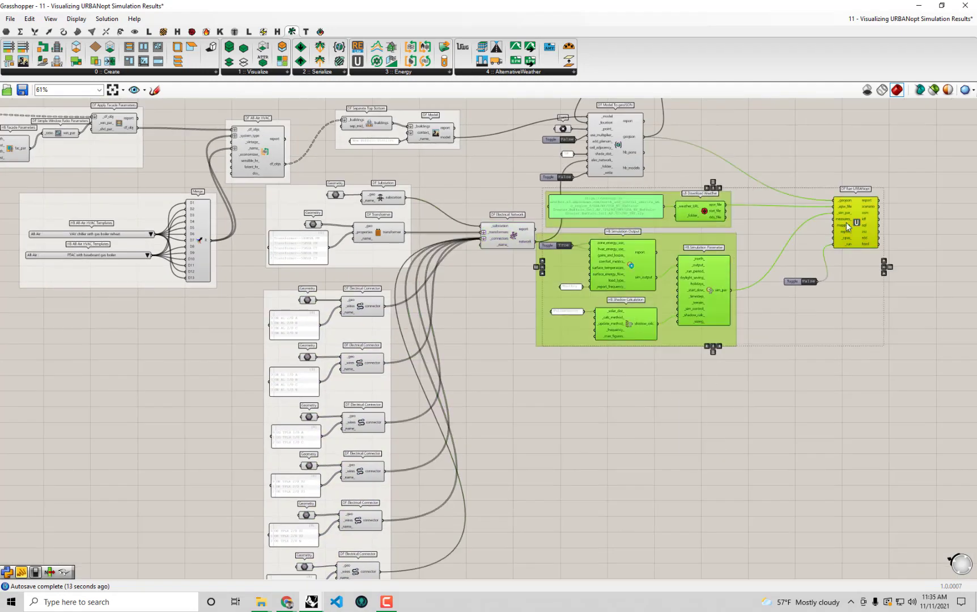
pyautogui.keyDown('shift'); pyautogui.moveTo(870, 346); pyautogui.dragTo(786, 267); pyautogui.keyUp('shift')
pyautogui.moveTo(865, 214); pyautogui.dragTo(936, 246)
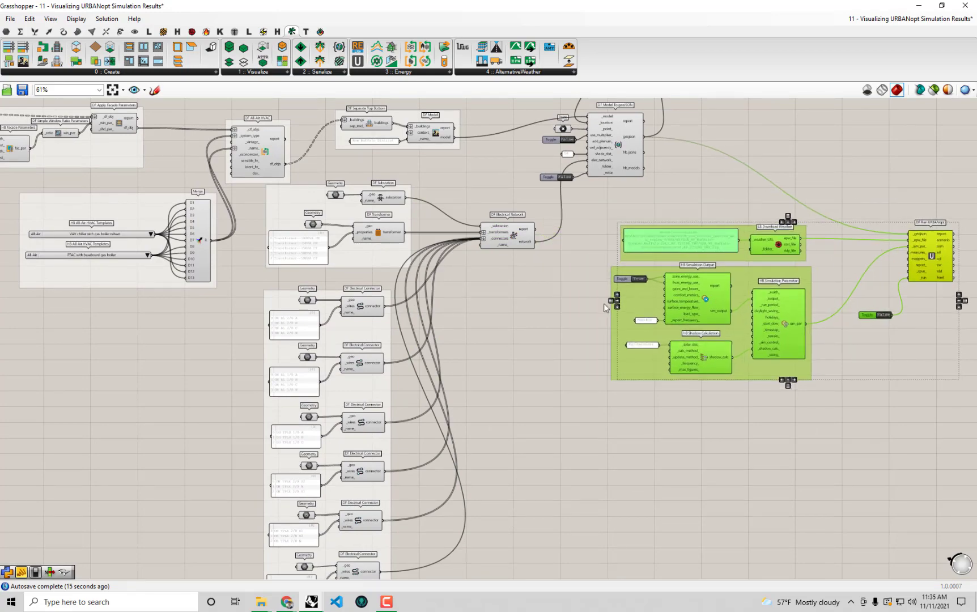
pyautogui.click(601, 304)
# Pan over the geoJSON export, DF Run URBANopt and electrical network components
pyautogui.scroll(2, 626, 170)
pyautogui.moveTo(627, 170); pyautogui.dragTo(592, 241, button='right')
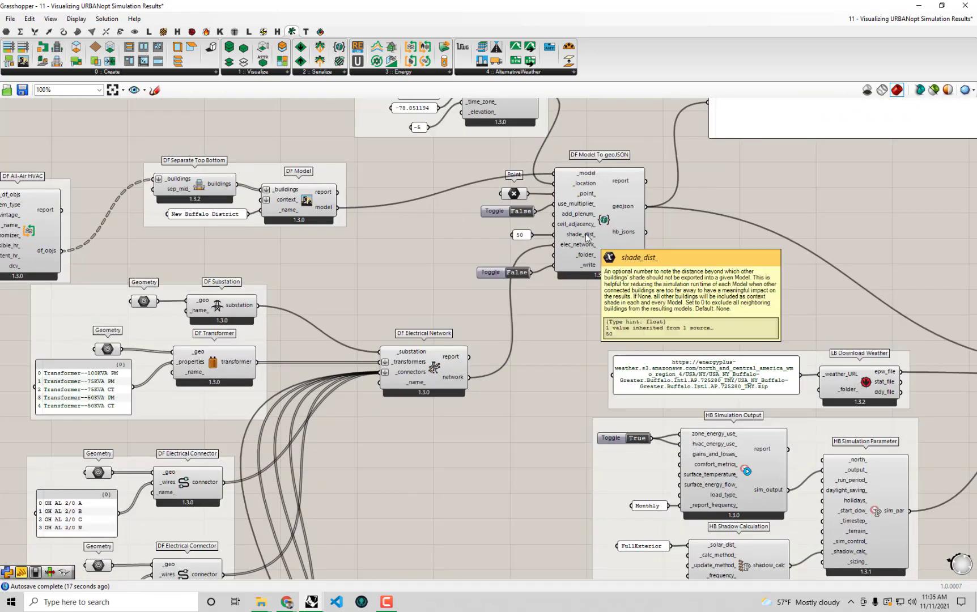
pyautogui.scroll(1, 493, 301)
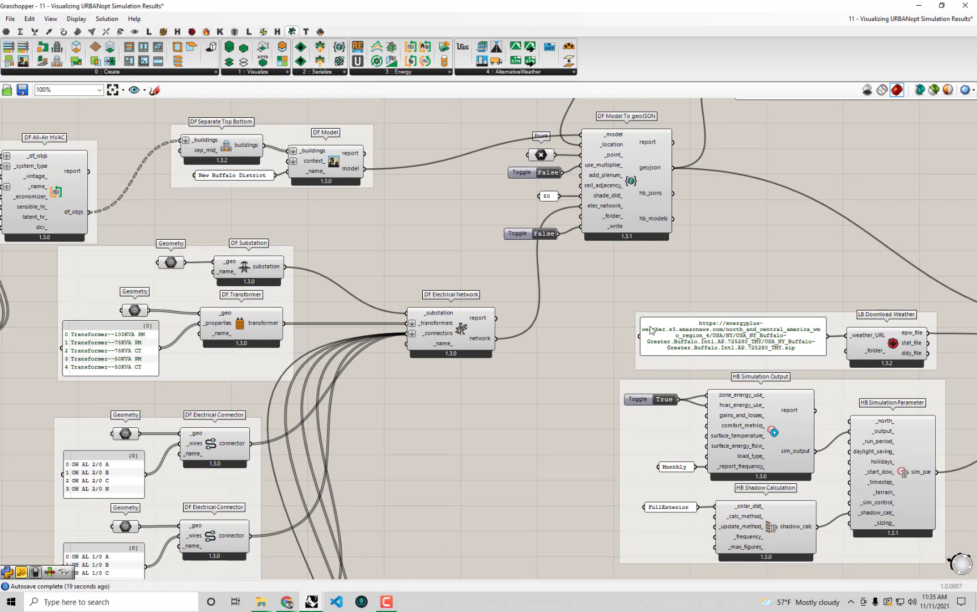
pyautogui.moveTo(751, 243); pyautogui.dragTo(529, 183, button='right')
pyautogui.moveTo(507, 237); pyautogui.dragTo(719, 196, button='right')
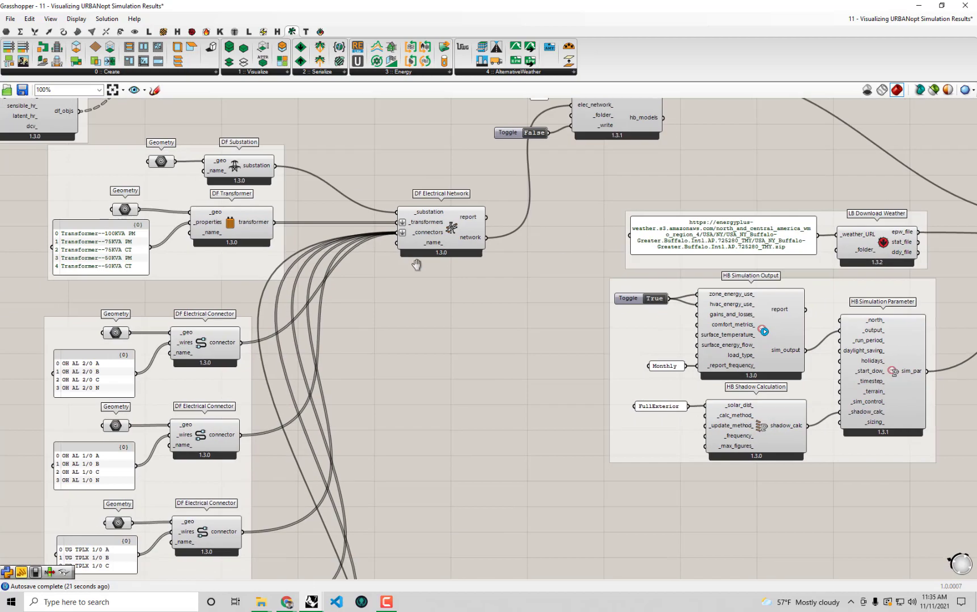
pyautogui.moveTo(416, 265); pyautogui.dragTo(473, 270, button='right')
# Inspect the substation and transformer group, then shrink Grasshopper to reveal the Rhino model
pyautogui.click(307, 284)
pyautogui.scroll(-2, 307, 285)
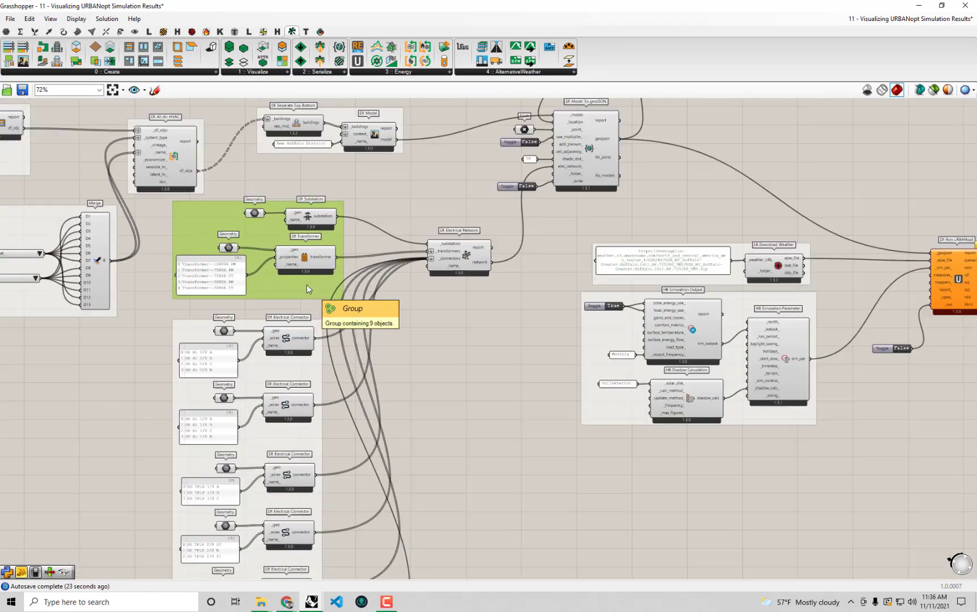
pyautogui.scroll(1, 324, 360)
pyautogui.moveTo(324, 360); pyautogui.dragTo(406, 329, button='right')
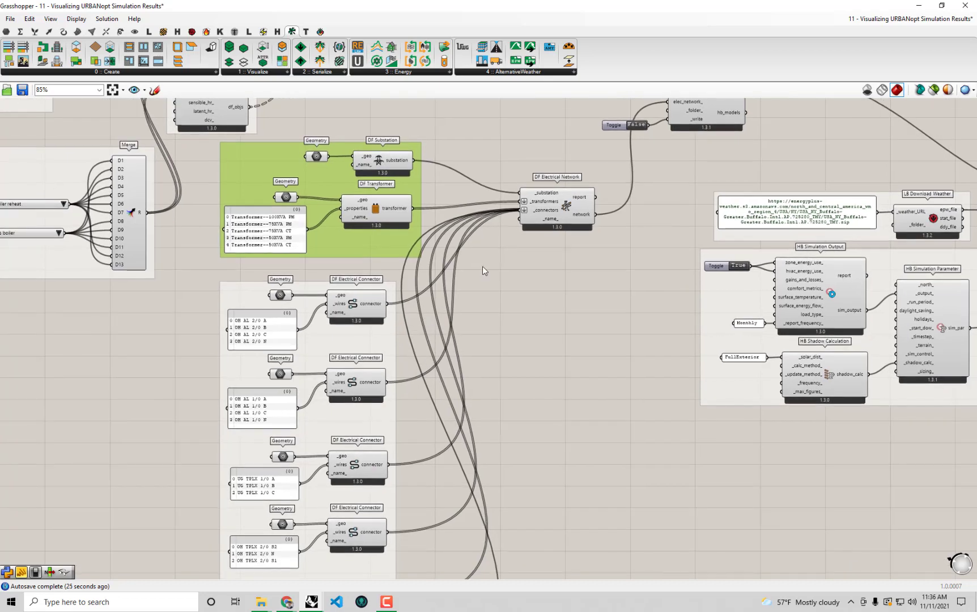
pyautogui.click(521, 326)
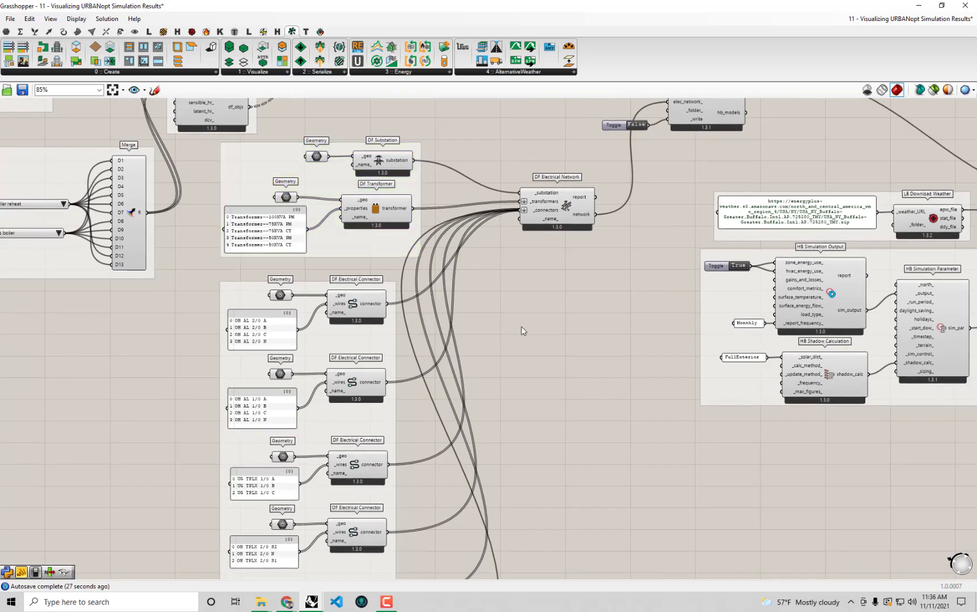
pyautogui.moveTo(495, 417); pyautogui.dragTo(541, 360, button='right')
pyautogui.moveTo(600, 263); pyautogui.dragTo(562, 340, button='right')
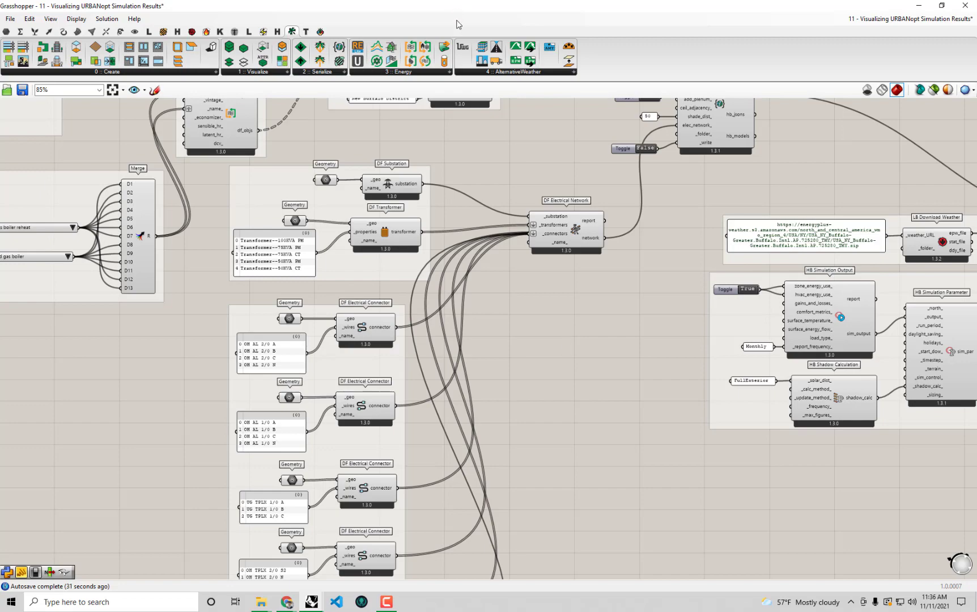
pyautogui.moveTo(461, 8); pyautogui.dragTo(499, 471)
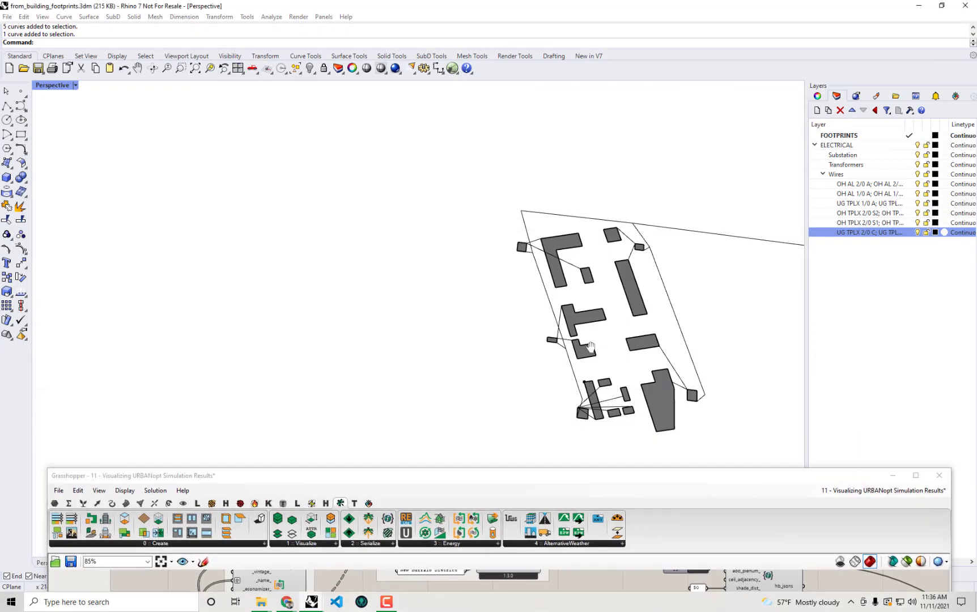
# Select the long off-site wire and the buildings at its ends and near the site's top edge
pyautogui.moveTo(661, 273); pyautogui.dragTo(509, 236, button='right')
pyautogui.click(515, 191)
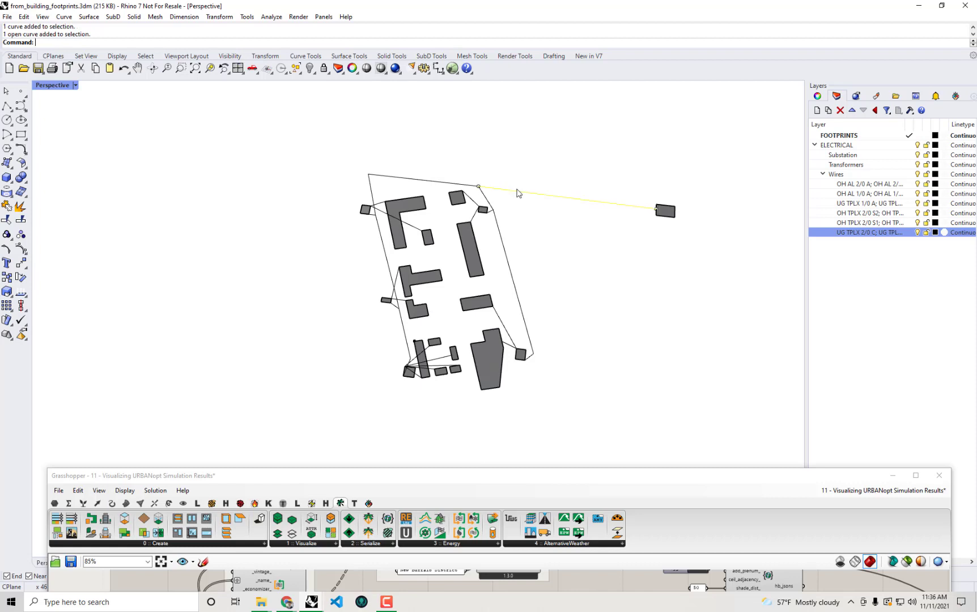
pyautogui.scroll(1, 517, 192)
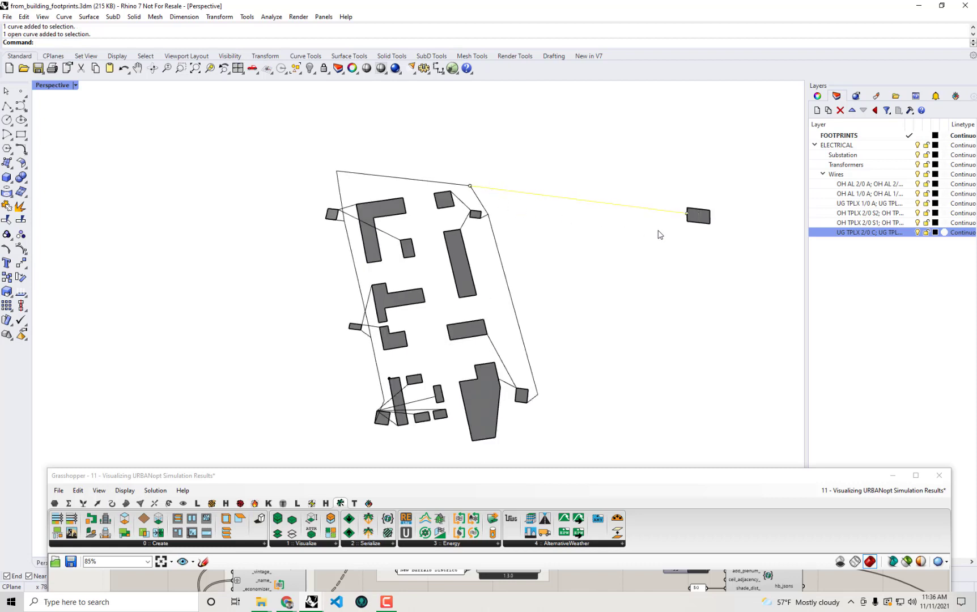
pyautogui.scroll(1, 694, 221)
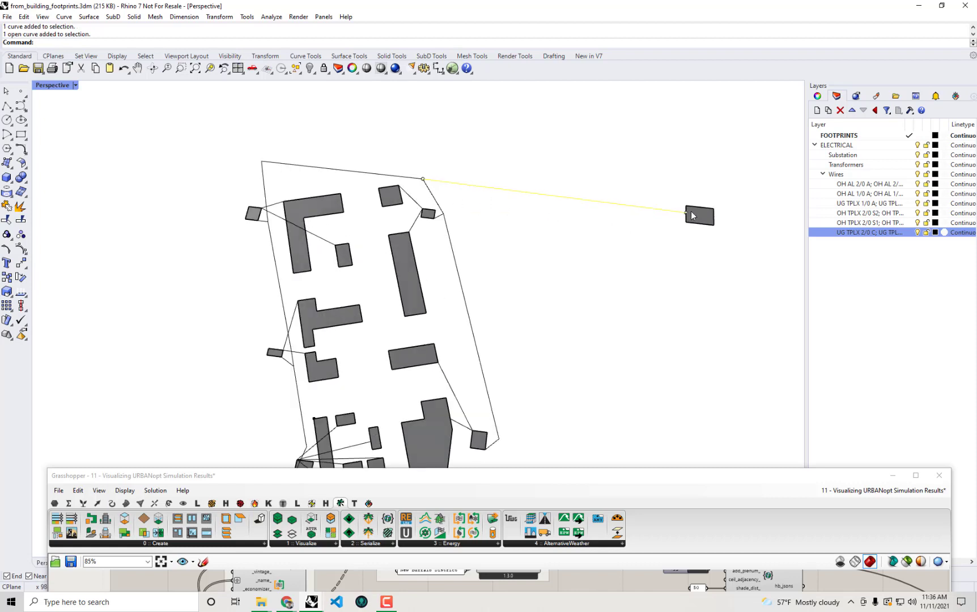
pyautogui.click(694, 216)
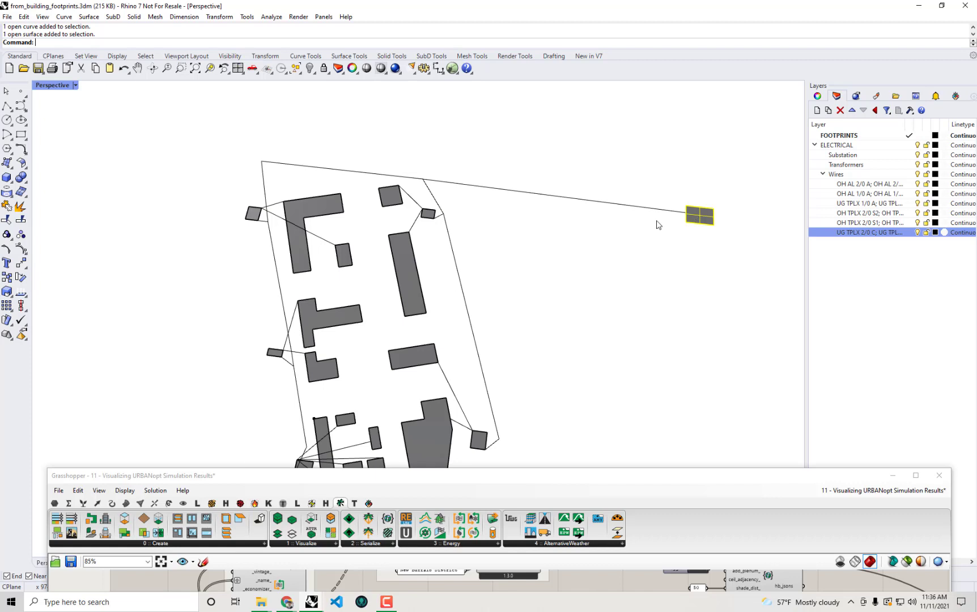
pyautogui.click(428, 215)
pyautogui.click(393, 202)
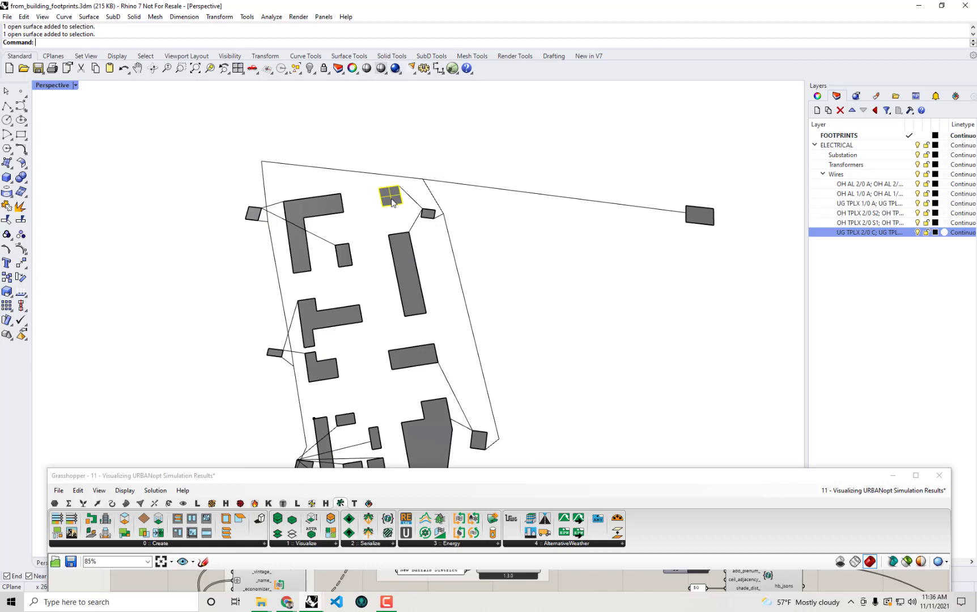
# Clear the building selection and maximize the Grasshopper window
pyautogui.click(540, 324)
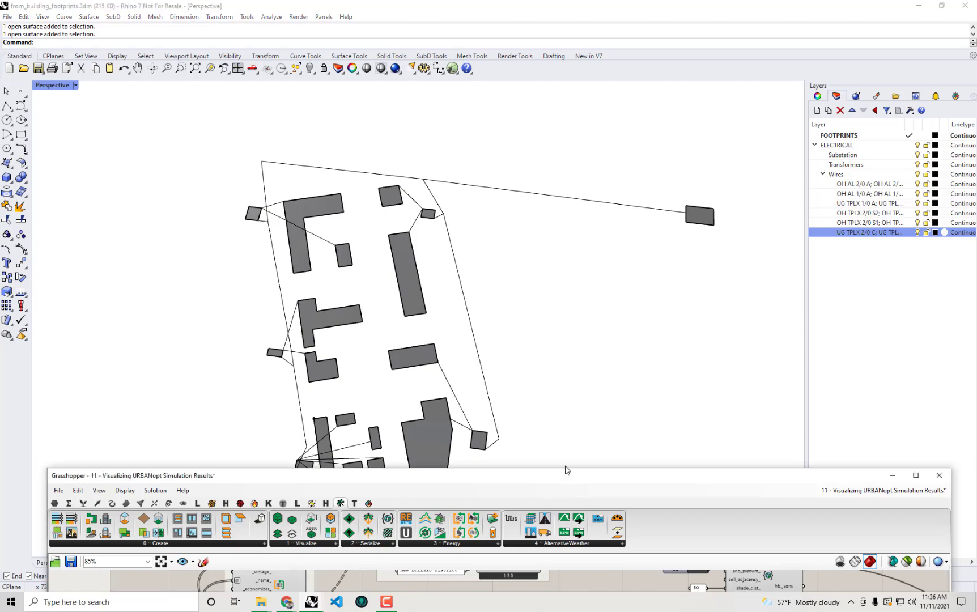
pyautogui.doubleClick(567, 475)
pyautogui.scroll(-3, 507, 208)
# Bring DF Model To geoJSON into view and select its panel showing the NewBuffaloDistrict.geojson path
pyautogui.moveTo(507, 208); pyautogui.dragTo(450, 241, button='right')
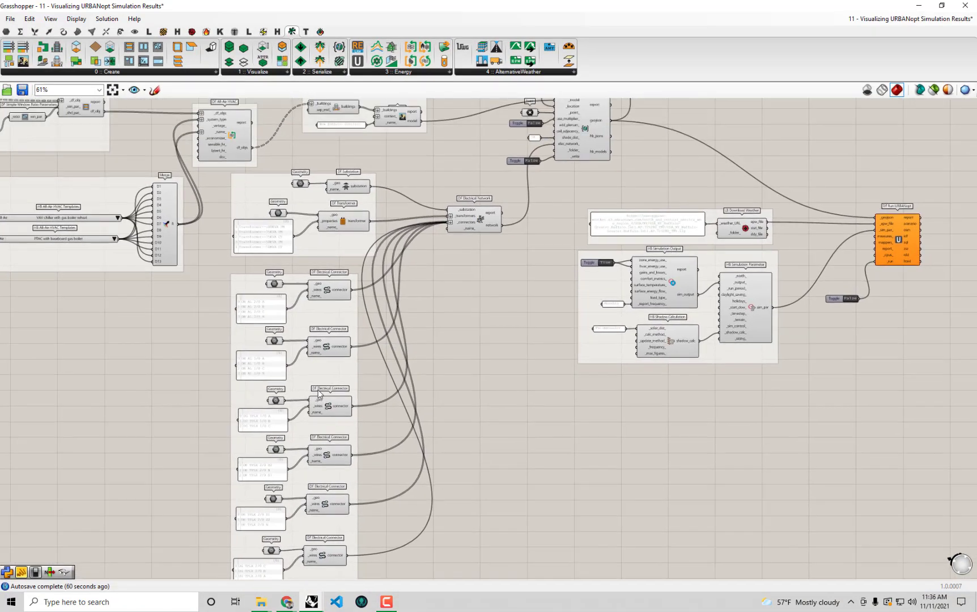
pyautogui.moveTo(449, 317); pyautogui.dragTo(424, 399, button='right')
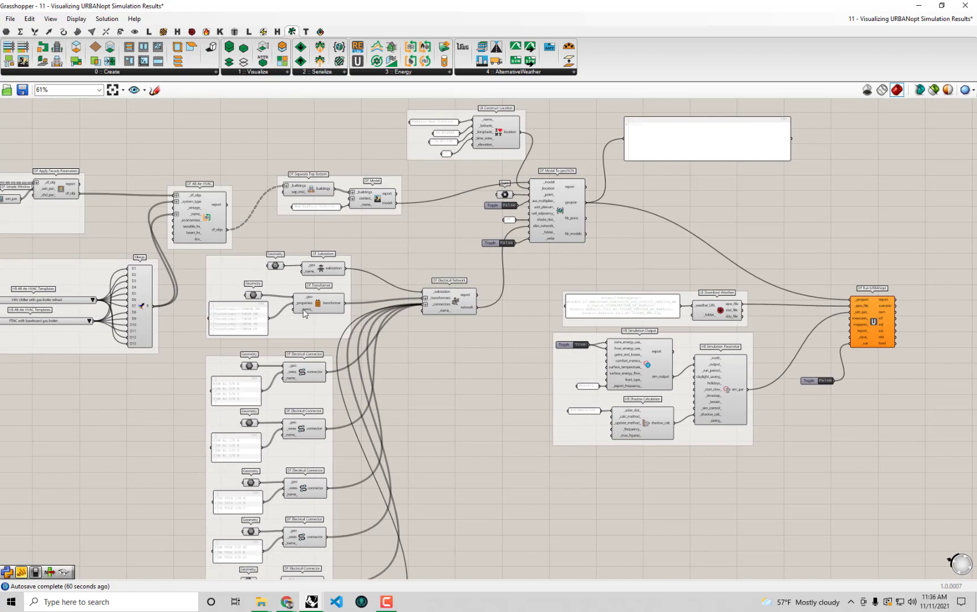
pyautogui.scroll(2, 304, 313)
pyautogui.moveTo(665, 263); pyautogui.dragTo(393, 319, button='right')
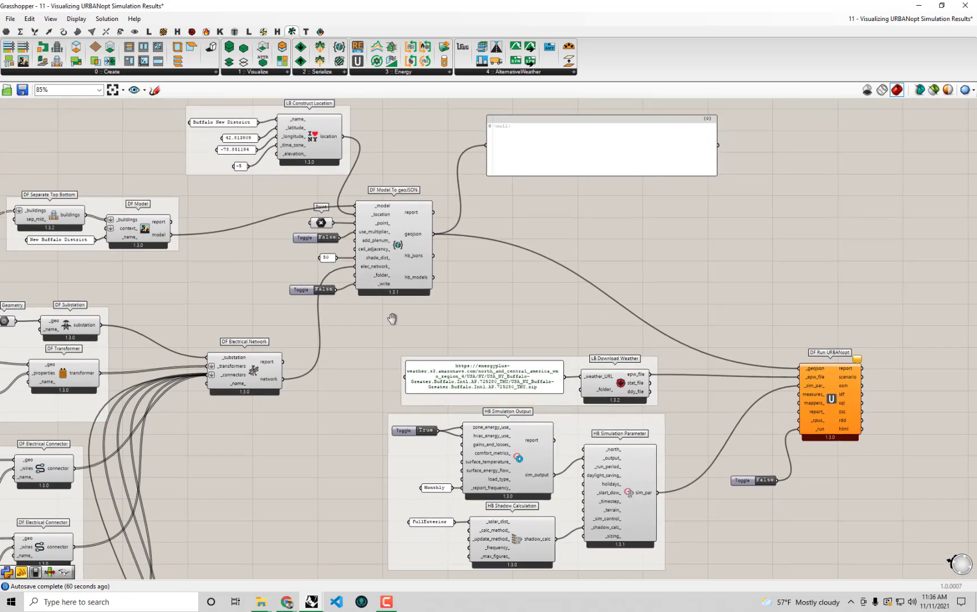
pyautogui.scroll(1, 339, 257)
pyautogui.moveTo(338, 258); pyautogui.dragTo(316, 310, button='right')
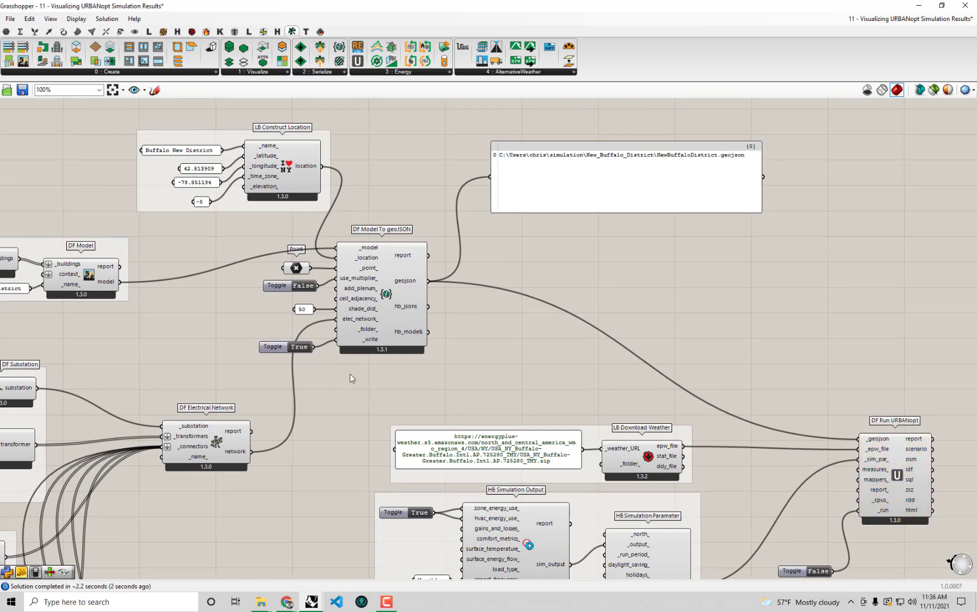
pyautogui.moveTo(687, 235); pyautogui.dragTo(645, 256, button='right')
pyautogui.click(663, 202)
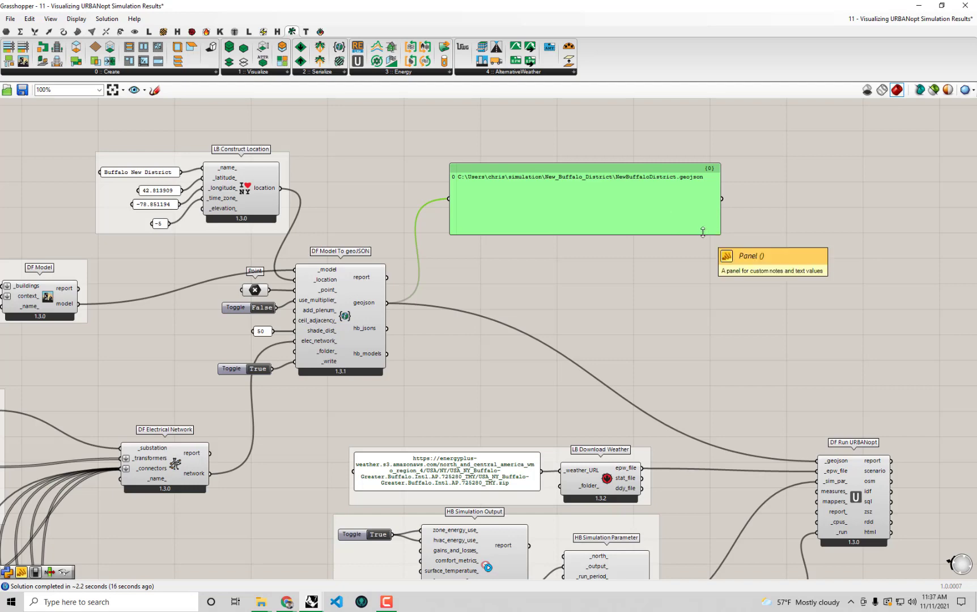
# Pan across the network and weather components to DF Run URBANopt and select its run toggle
pyautogui.moveTo(707, 322); pyautogui.dragTo(700, 277, button='right')
pyautogui.click(699, 276)
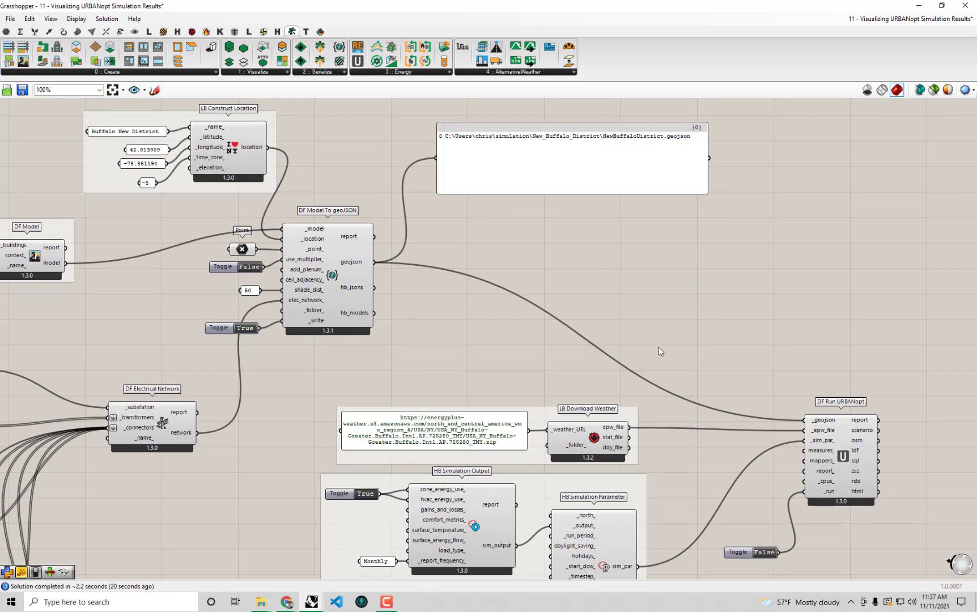
pyautogui.moveTo(544, 375); pyautogui.dragTo(702, 278, button='right')
pyautogui.moveTo(321, 375); pyautogui.dragTo(415, 309, button='right')
pyautogui.moveTo(584, 181); pyautogui.dragTo(434, 235, button='right')
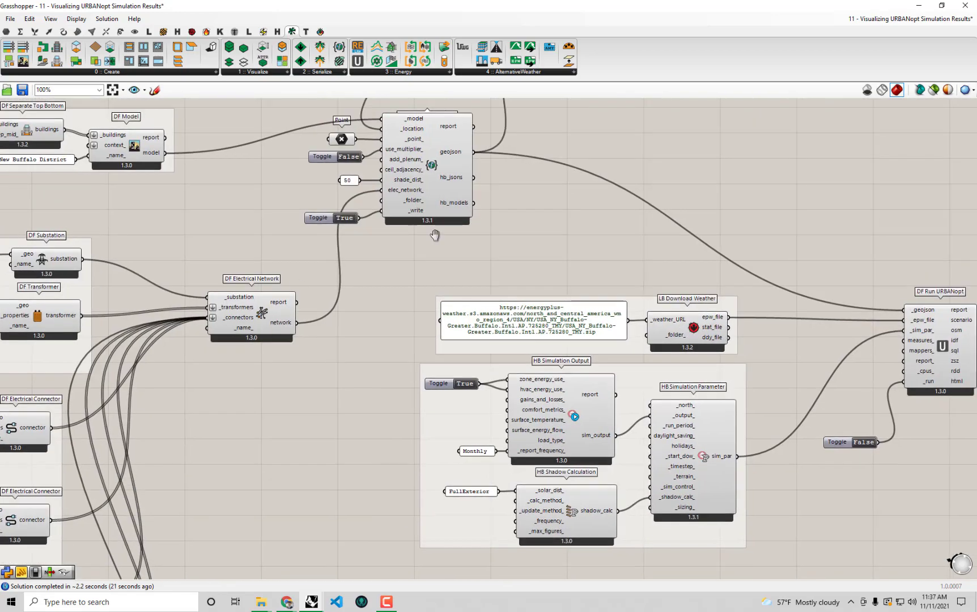
pyautogui.moveTo(226, 323); pyautogui.dragTo(520, 204, button='right')
pyautogui.moveTo(597, 192); pyautogui.dragTo(214, 290, button='right')
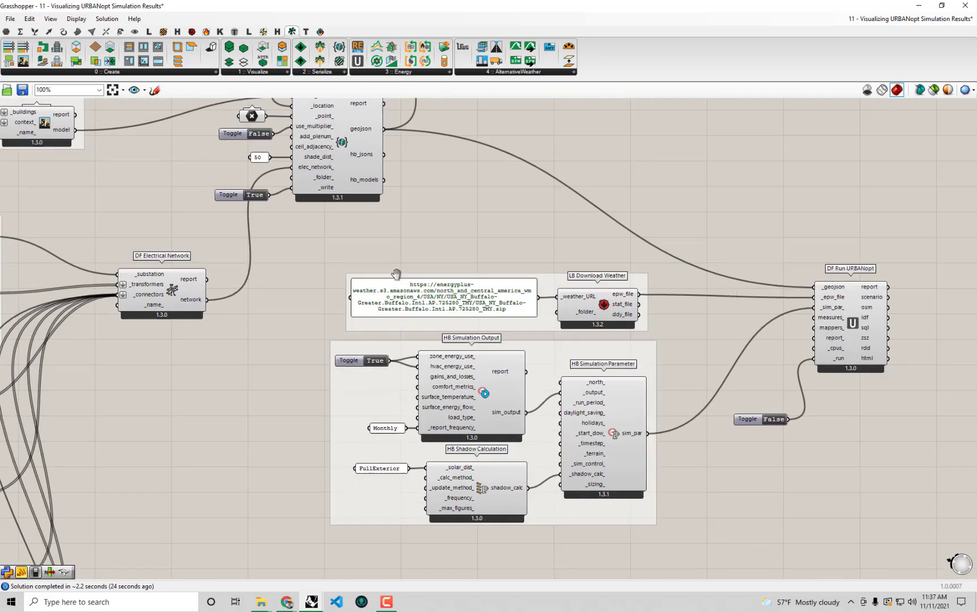
pyautogui.moveTo(534, 282); pyautogui.dragTo(527, 282, button='right')
pyautogui.moveTo(280, 287); pyautogui.dragTo(633, 222, button='right')
pyautogui.moveTo(580, 310); pyautogui.dragTo(212, 426, button='right')
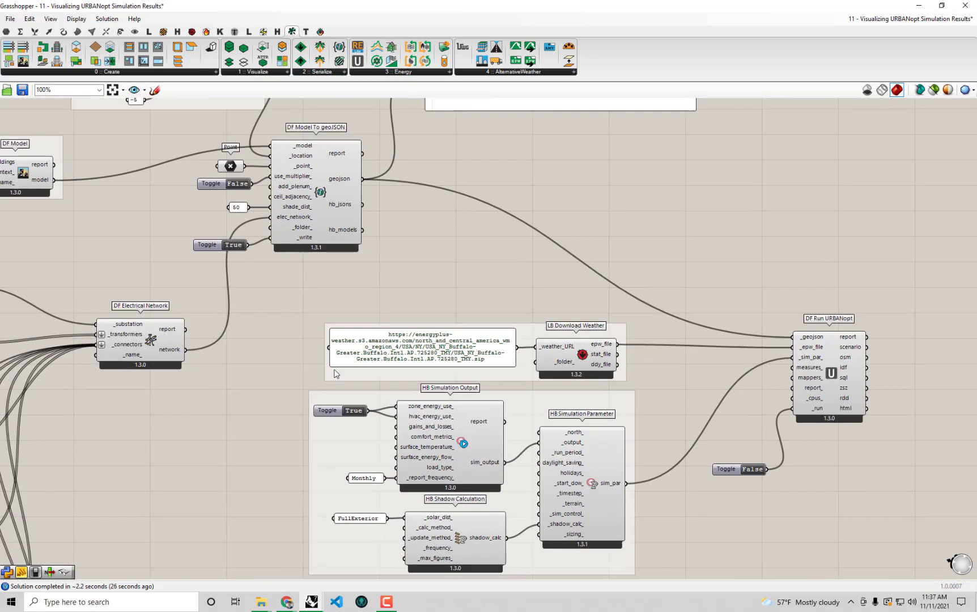
pyautogui.moveTo(697, 345); pyautogui.dragTo(432, 318, button='right')
pyautogui.moveTo(488, 442); pyautogui.dragTo(474, 434)
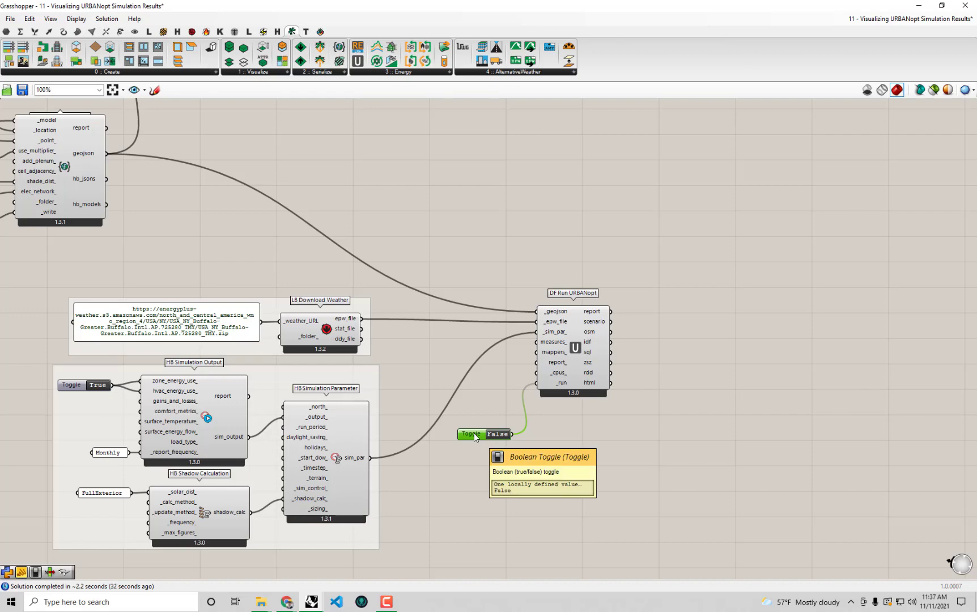
# Zoom in on the simulation parameter groups around the sim_par output
pyautogui.scroll(2, 554, 463)
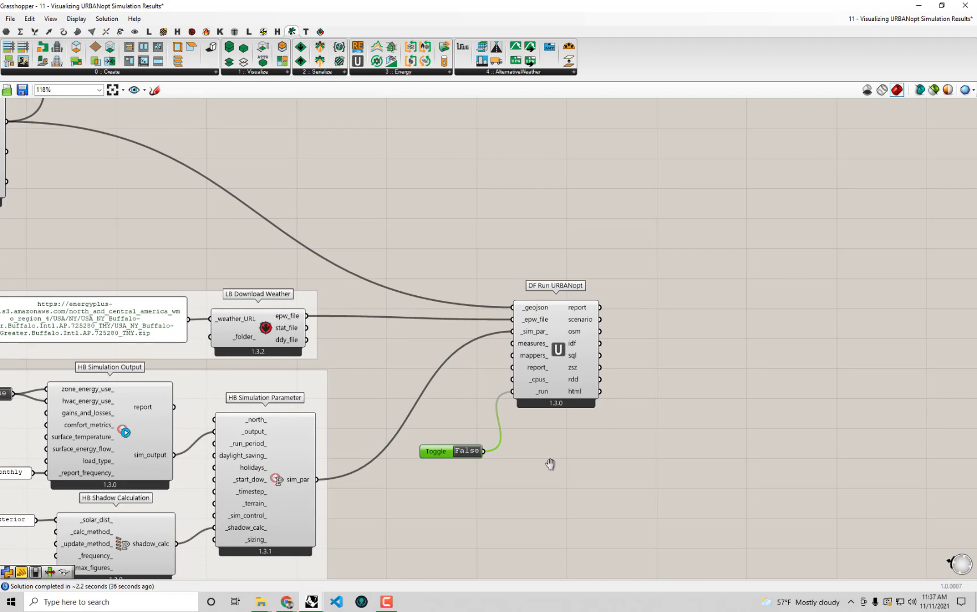
pyautogui.moveTo(550, 463)
pyautogui.mouseDown(button='right')
pyautogui.moveTo(559, 442)
pyautogui.moveTo(651, 368)
pyautogui.mouseUp(button='right')
pyautogui.moveTo(477, 462); pyautogui.dragTo(557, 418, button='right')
pyautogui.moveTo(452, 358); pyautogui.dragTo(483, 354, button='right')
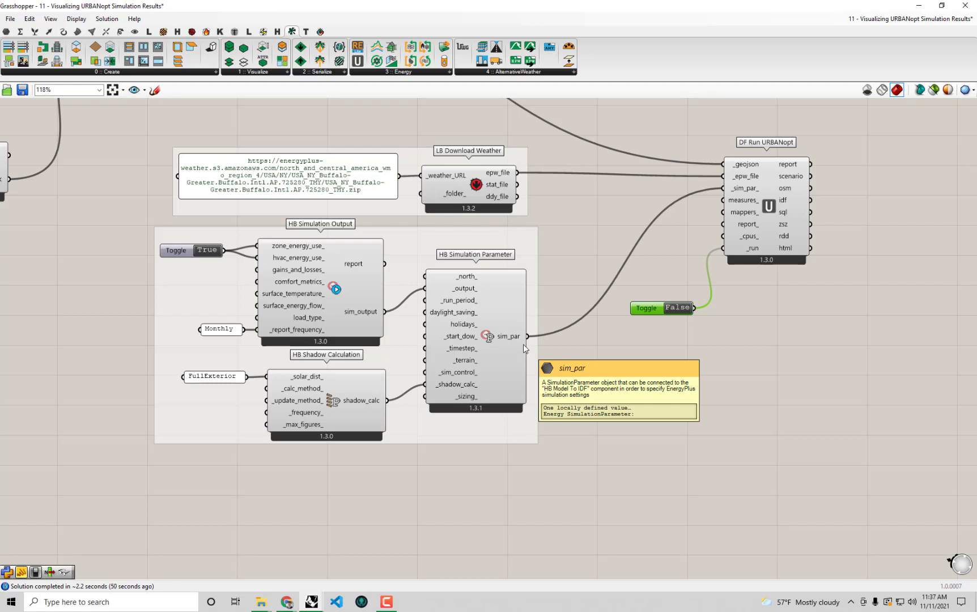
pyautogui.moveTo(461, 417); pyautogui.dragTo(527, 386, button='right')
# Drag HB Shadow Calculation with its FullExterior panel, and HB Simulation Parameter, lower
pyautogui.moveTo(436, 452); pyautogui.dragTo(289, 347)
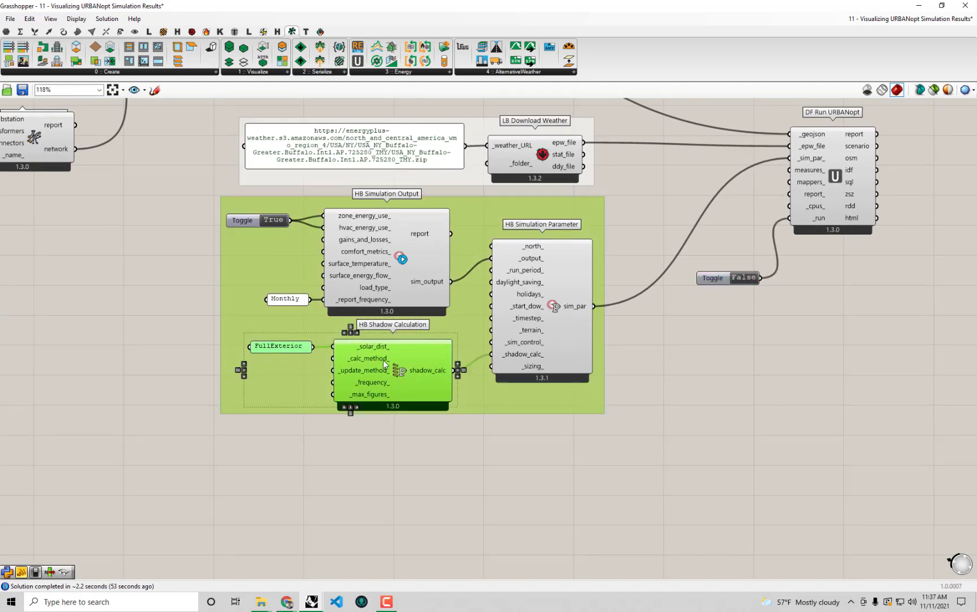
pyautogui.moveTo(397, 374); pyautogui.dragTo(389, 501)
pyautogui.moveTo(558, 370); pyautogui.dragTo(565, 428)
pyautogui.click(124, 255)
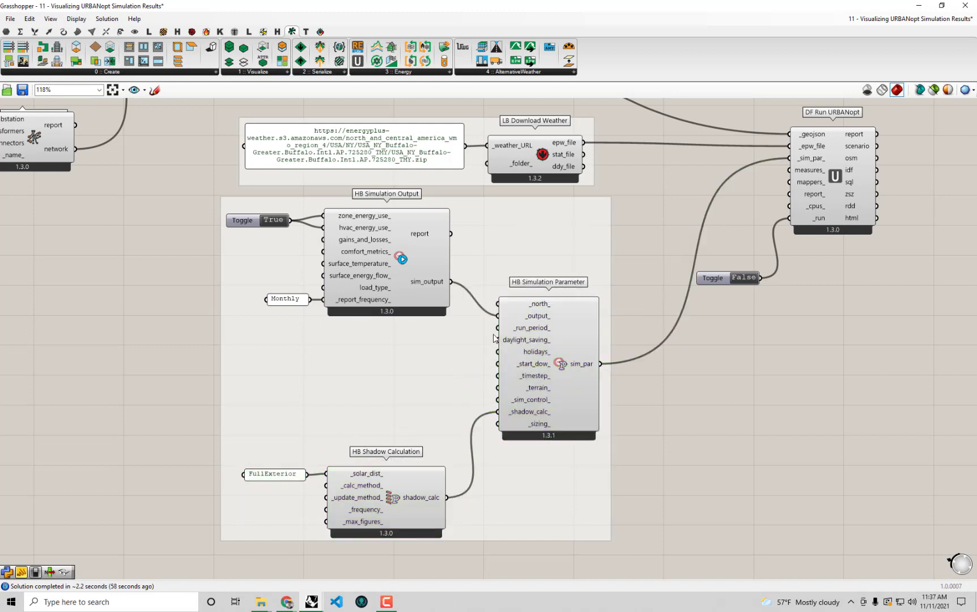
# Place an LB Analysis Period component from the Ladybug set on the canvas
pyautogui.click(191, 32)
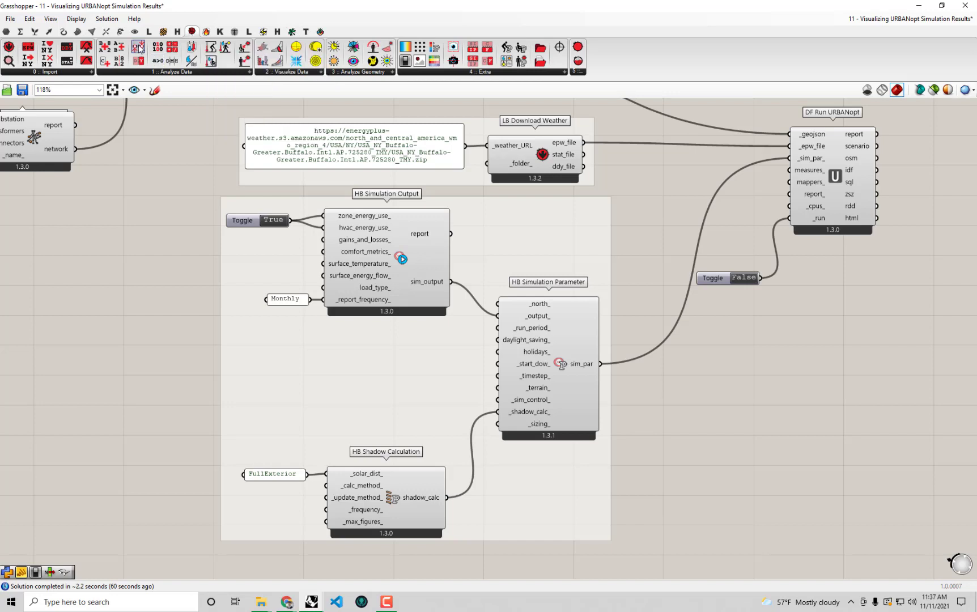
pyautogui.moveTo(138, 47); pyautogui.dragTo(394, 387)
pyautogui.scroll(1, 235, 374)
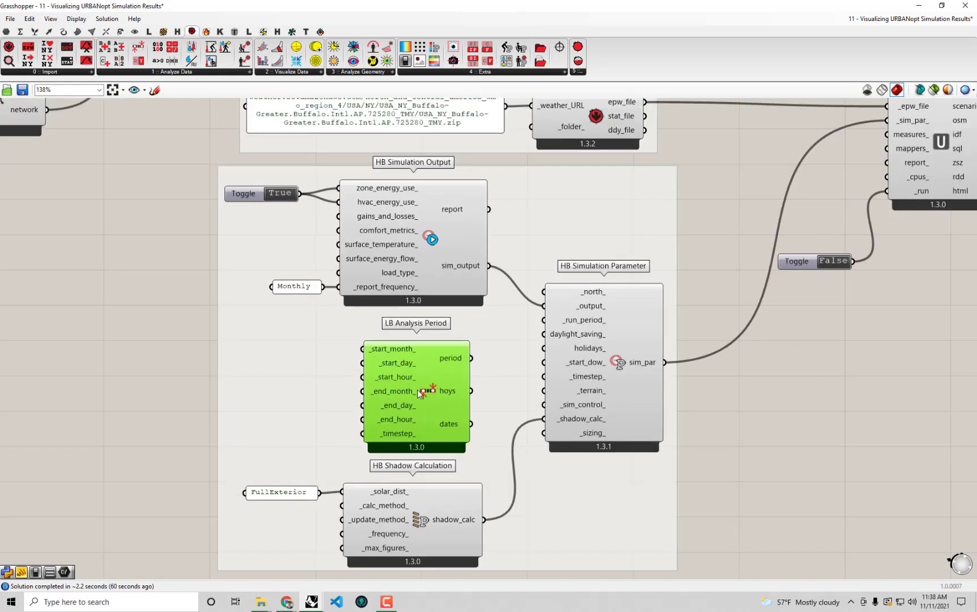
# Create a panel containing 8 and set it beside LB Analysis Period
pyautogui.doubleClick(170, 384)
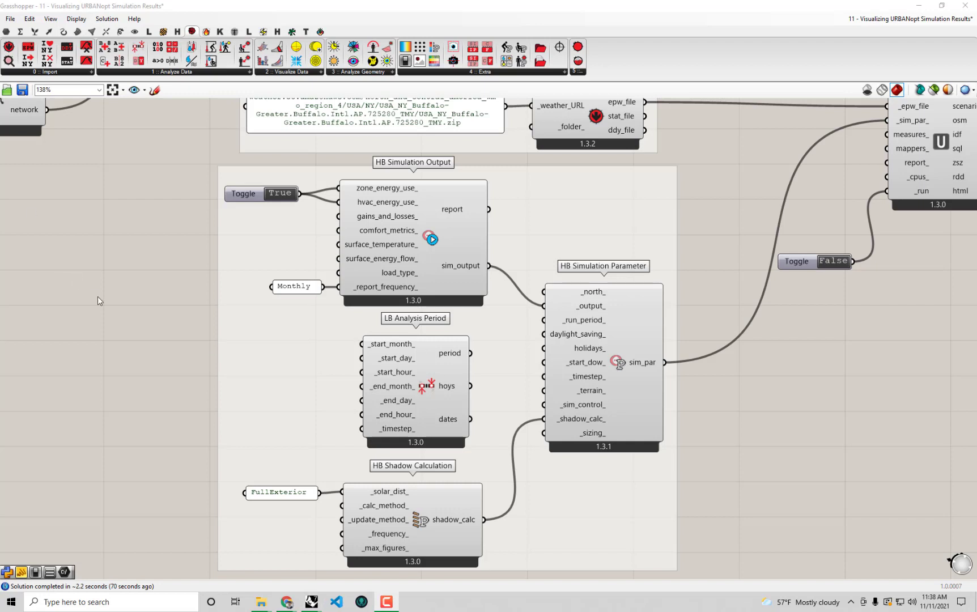
pyautogui.doubleClick(158, 352)
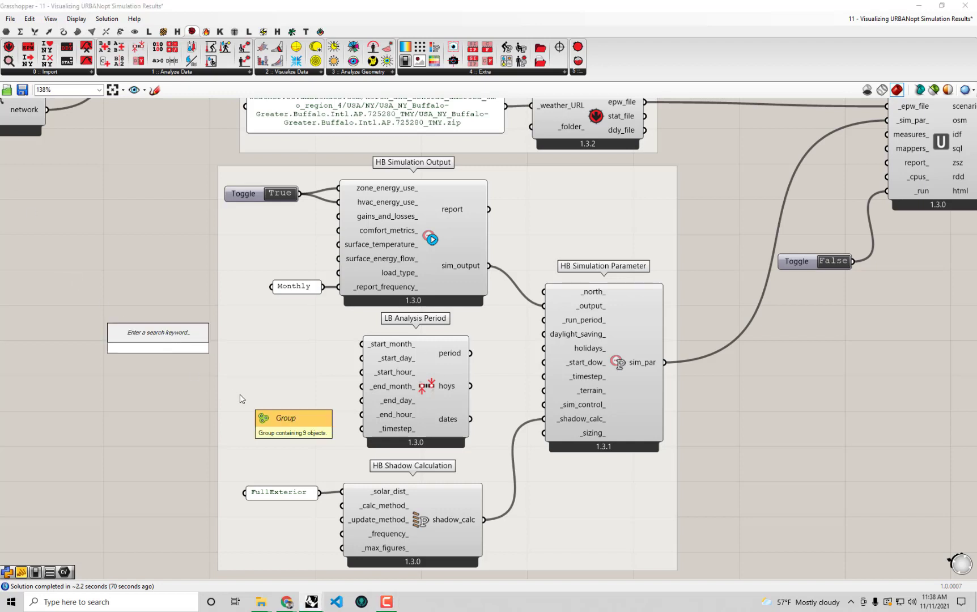
pyautogui.write('"')
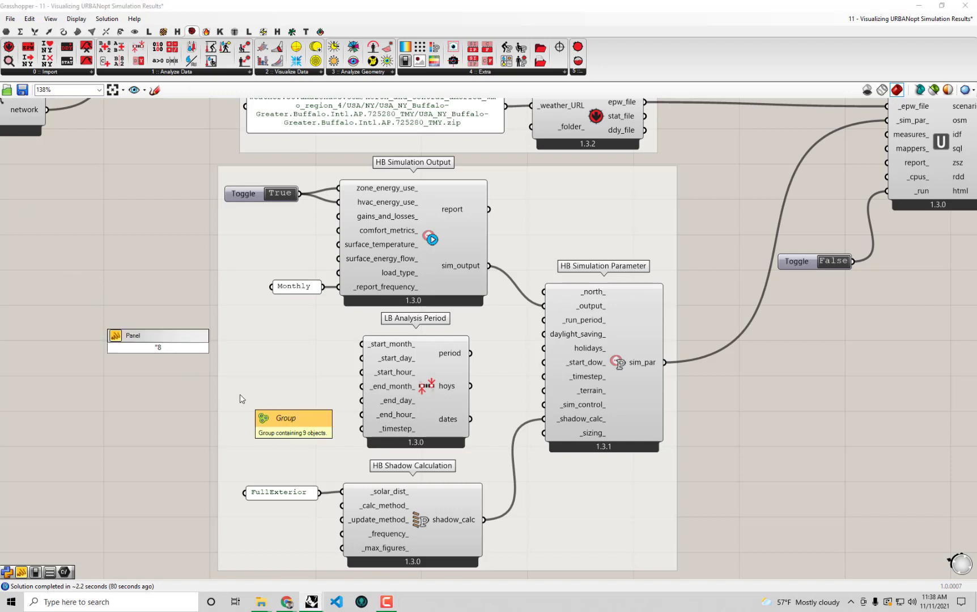
pyautogui.write('8')
pyautogui.press('Return')
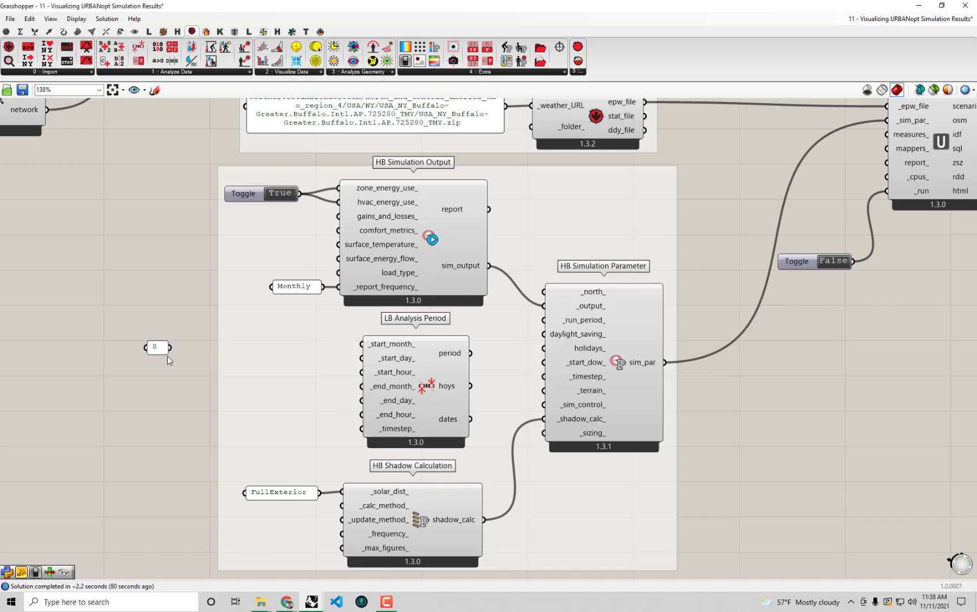
pyautogui.moveTo(301, 359); pyautogui.dragTo(362, 386)
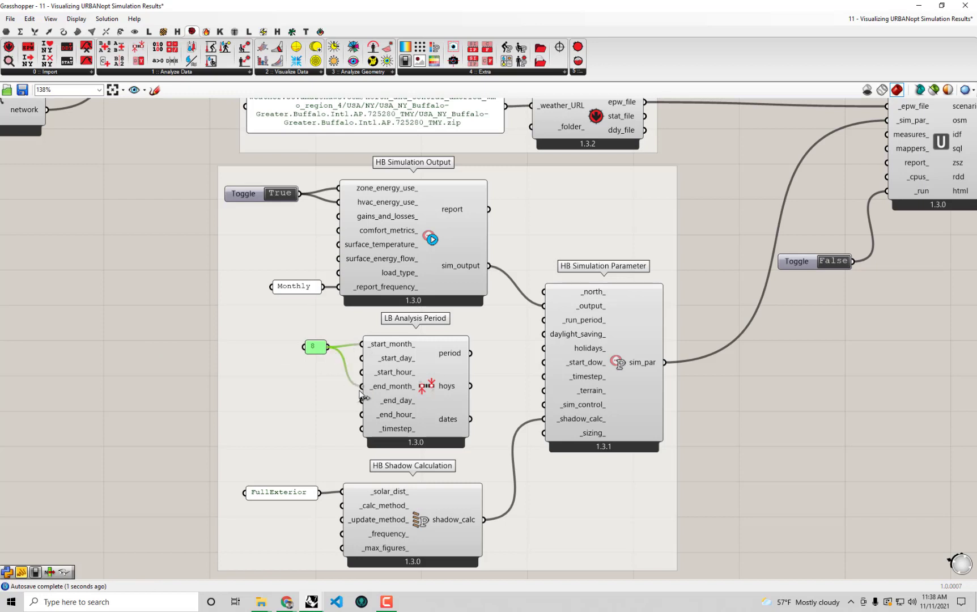
pyautogui.doubleClick(126, 363)
pyautogui.write('"')
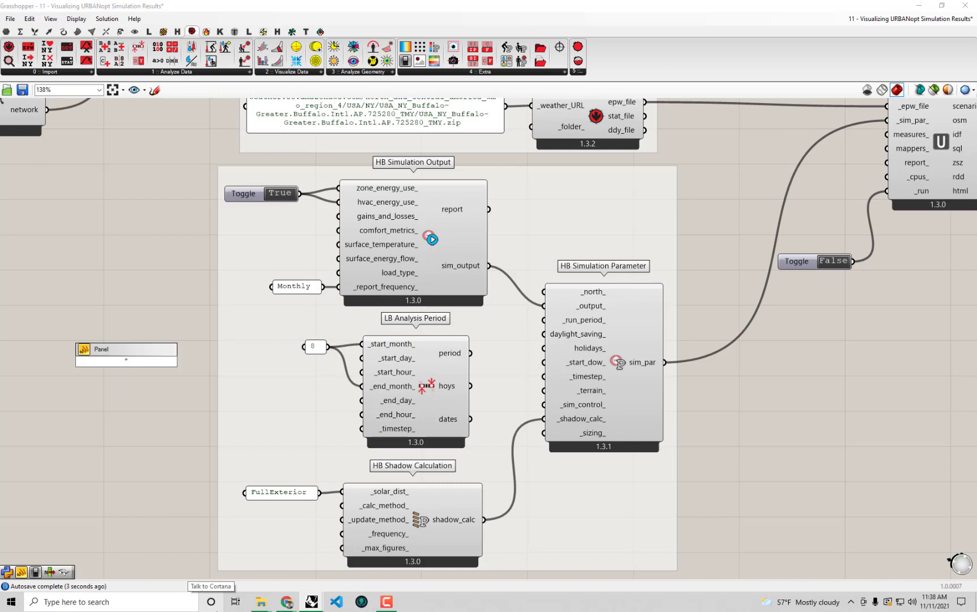
pyautogui.write('8')
pyautogui.click(89, 262)
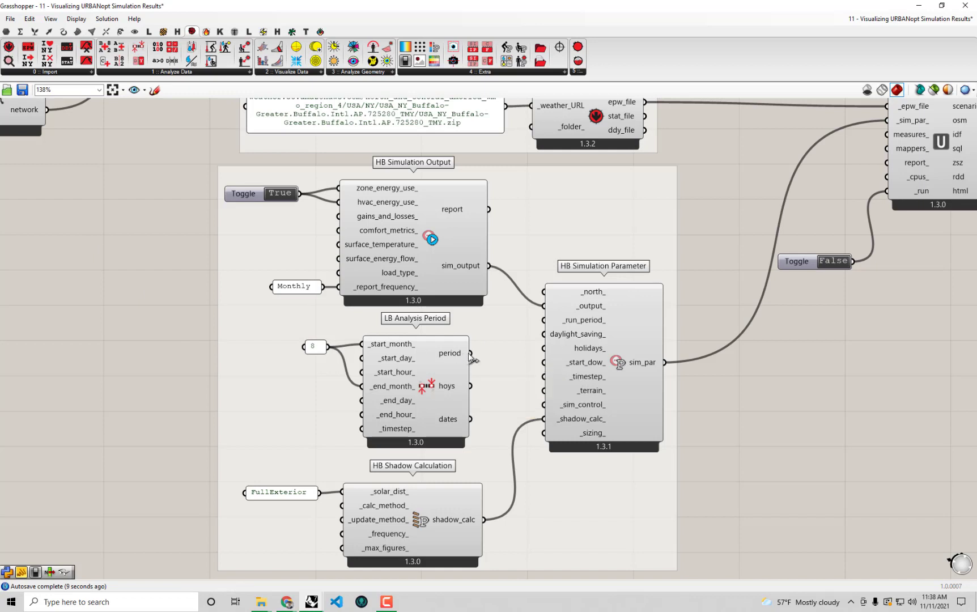
# Wire the analysis period into HB Simulation Parameter's _run_period_ and tidy the component layout
pyautogui.moveTo(470, 354); pyautogui.dragTo(552, 326)
pyautogui.click(429, 414)
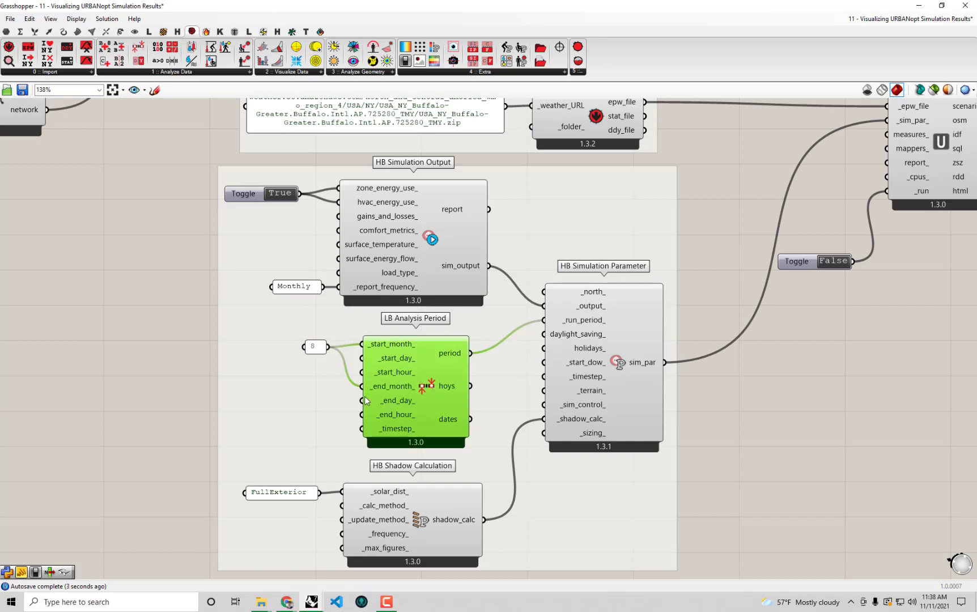
pyautogui.keyDown('shift'); pyautogui.click(317, 349); pyautogui.keyUp('shift')
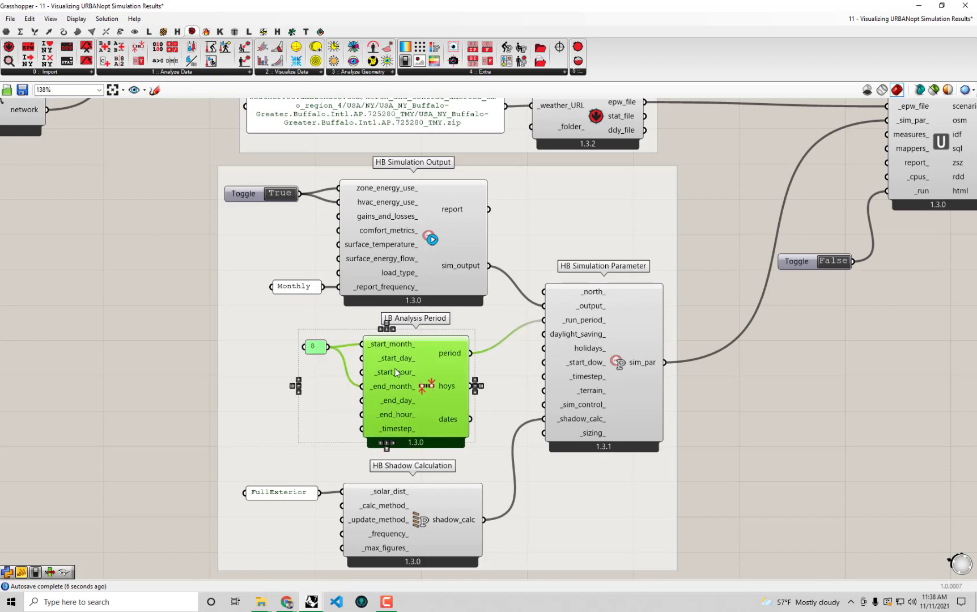
pyautogui.moveTo(396, 373); pyautogui.dragTo(384, 368)
pyautogui.moveTo(593, 386); pyautogui.dragTo(614, 412)
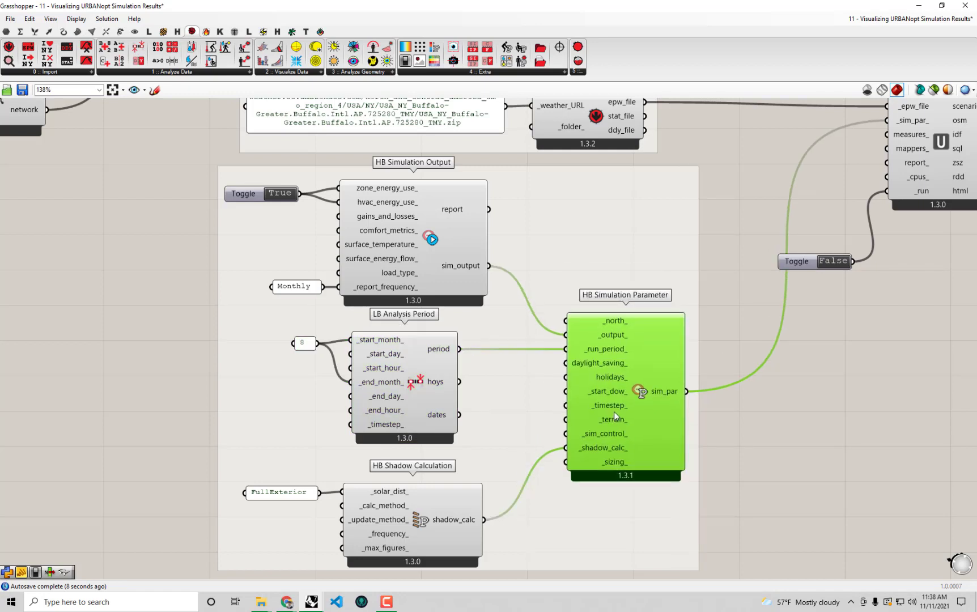
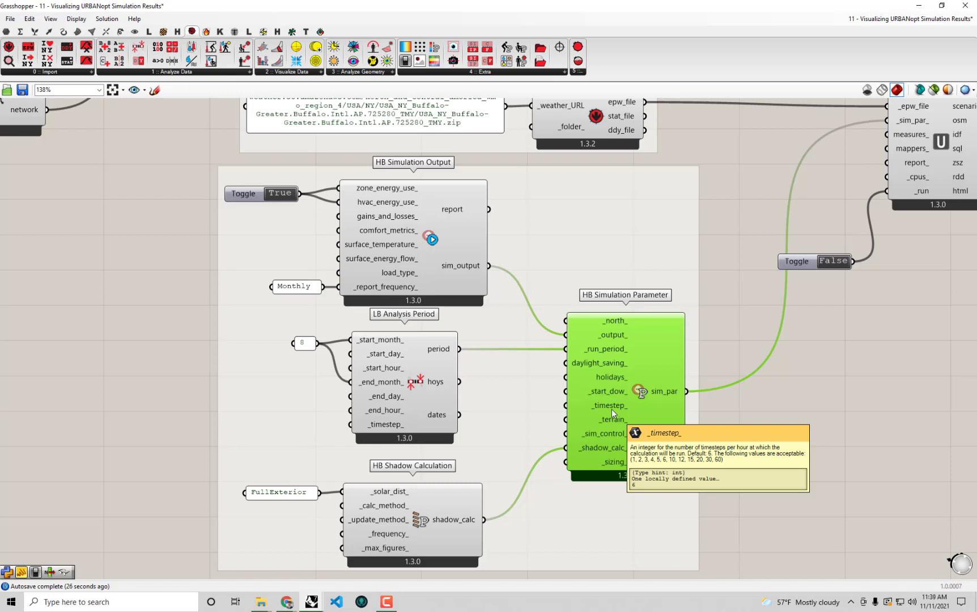
# Create a panel holding 1 and wire it into HB Simulation Parameter's _timestep_ input
pyautogui.doubleClick(738, 431)
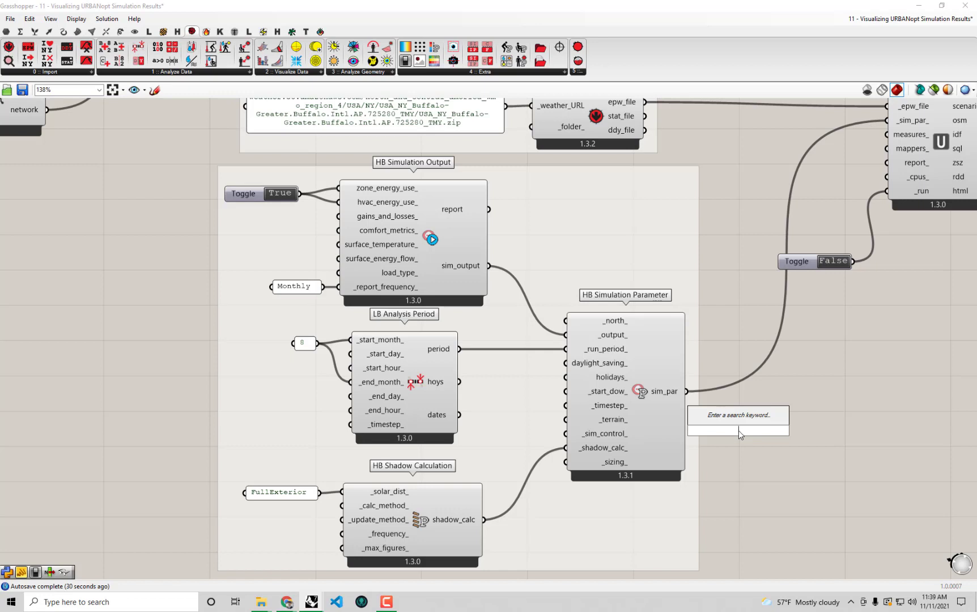
pyautogui.write('"')
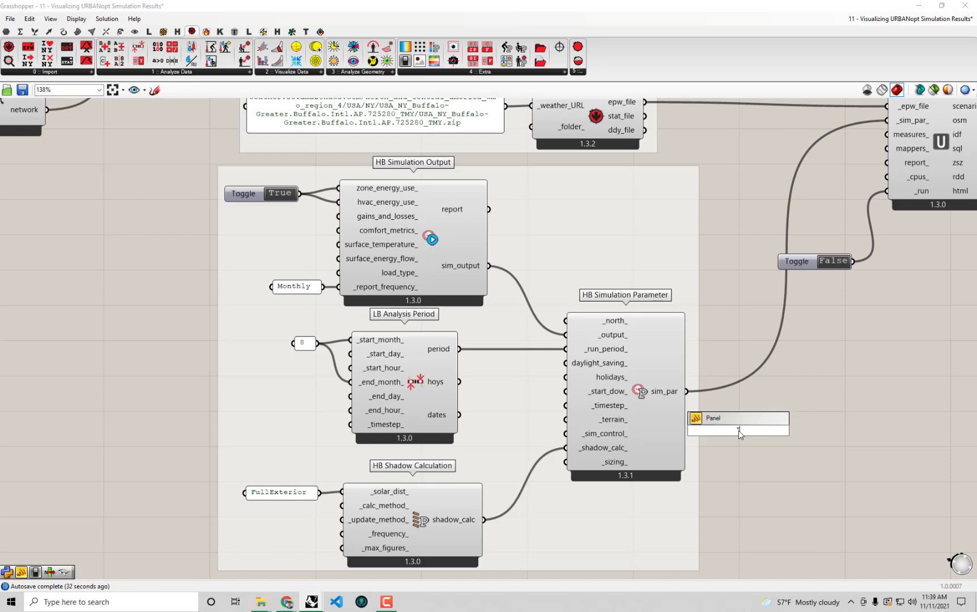
pyautogui.write('1')
pyautogui.press('Return')
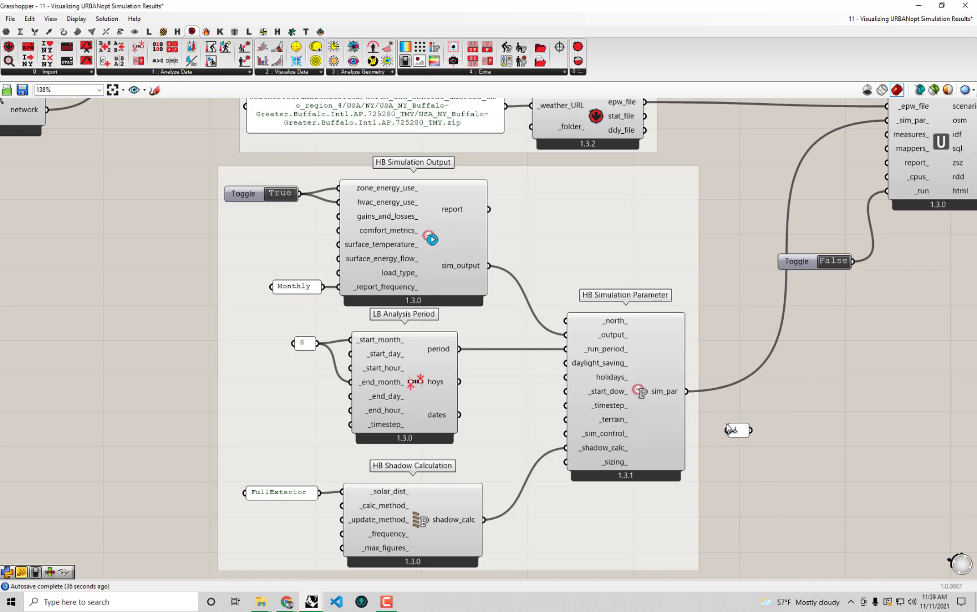
pyautogui.moveTo(742, 433); pyautogui.dragTo(615, 425)
pyautogui.moveTo(540, 406); pyautogui.dragTo(565, 406)
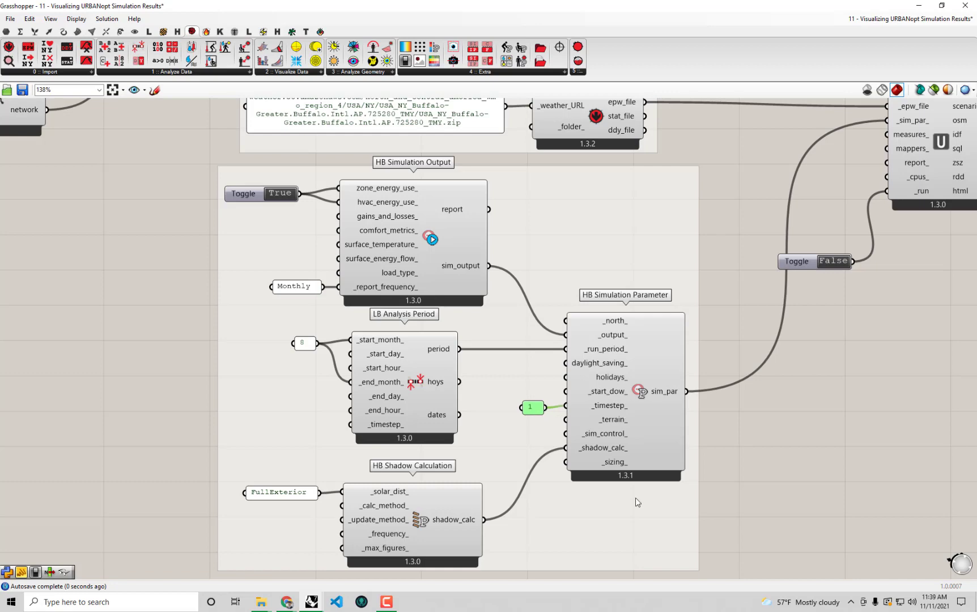
# Pan and zoom the canvas over to DF Run URBANopt and its run toggle
pyautogui.moveTo(702, 467); pyautogui.dragTo(590, 528, button='right')
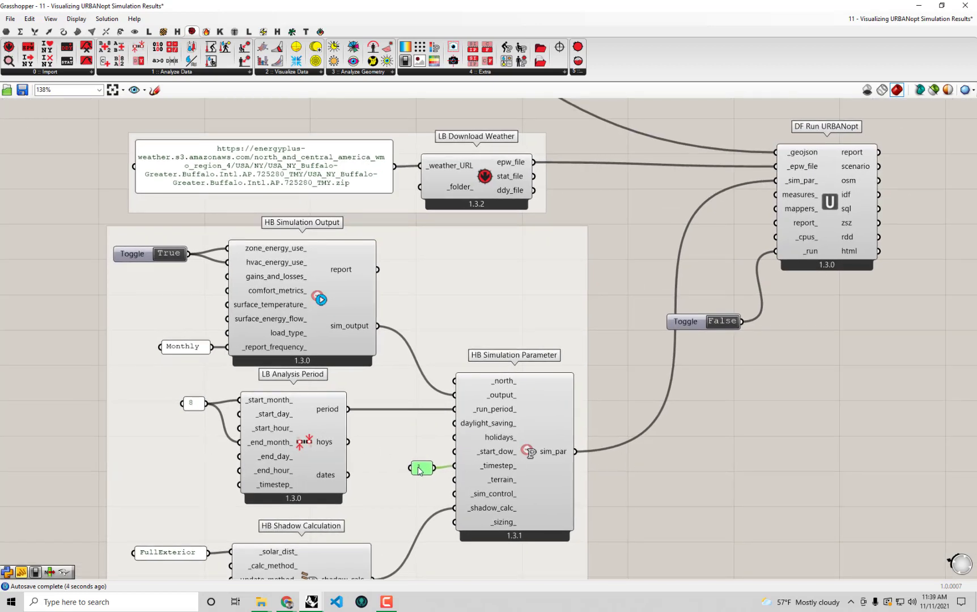
pyautogui.click(279, 416)
pyautogui.scroll(-2, 339, 421)
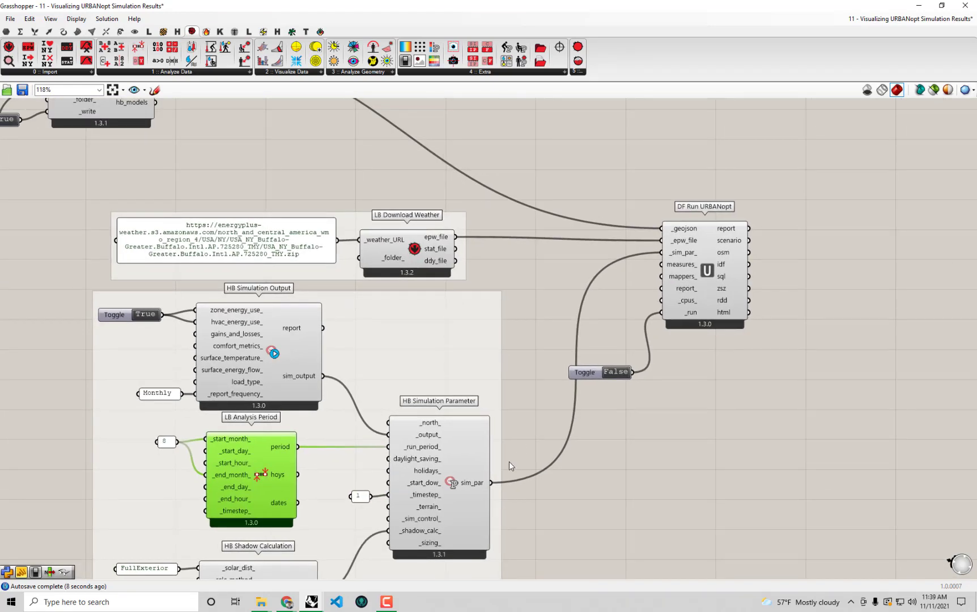
pyautogui.moveTo(509, 462); pyautogui.dragTo(473, 441, button='right')
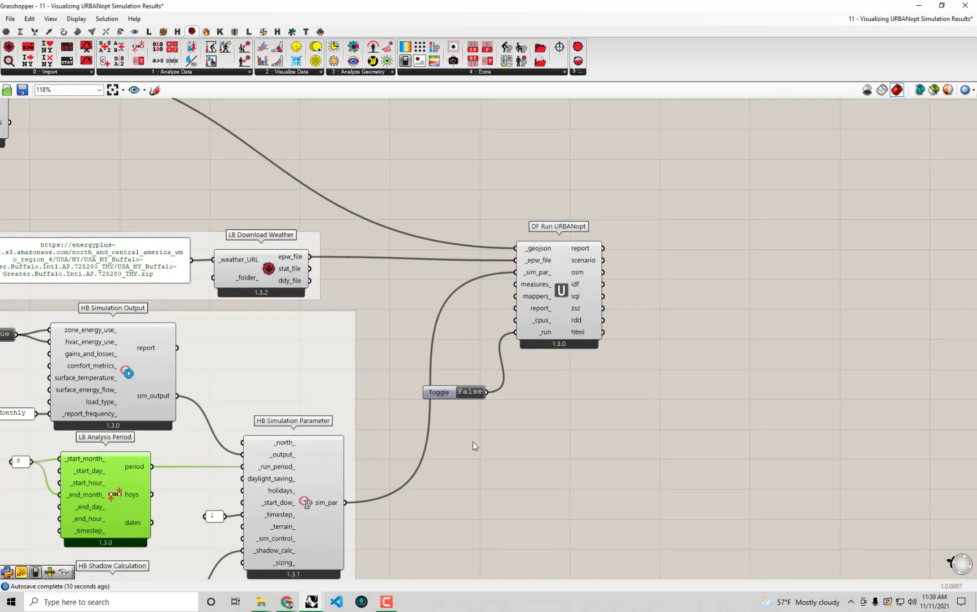
# Flip DF Run URBANopt's run toggle to True and let the simulation finish in about 47.9 seconds
pyautogui.doubleClick(473, 397)
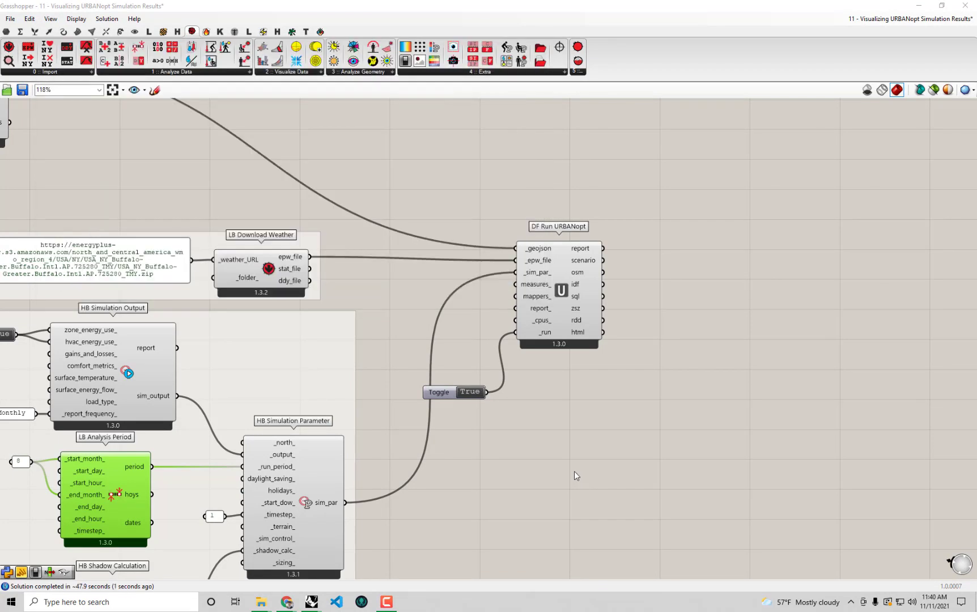
pyautogui.moveTo(574, 471); pyautogui.dragTo(629, 463, button='right')
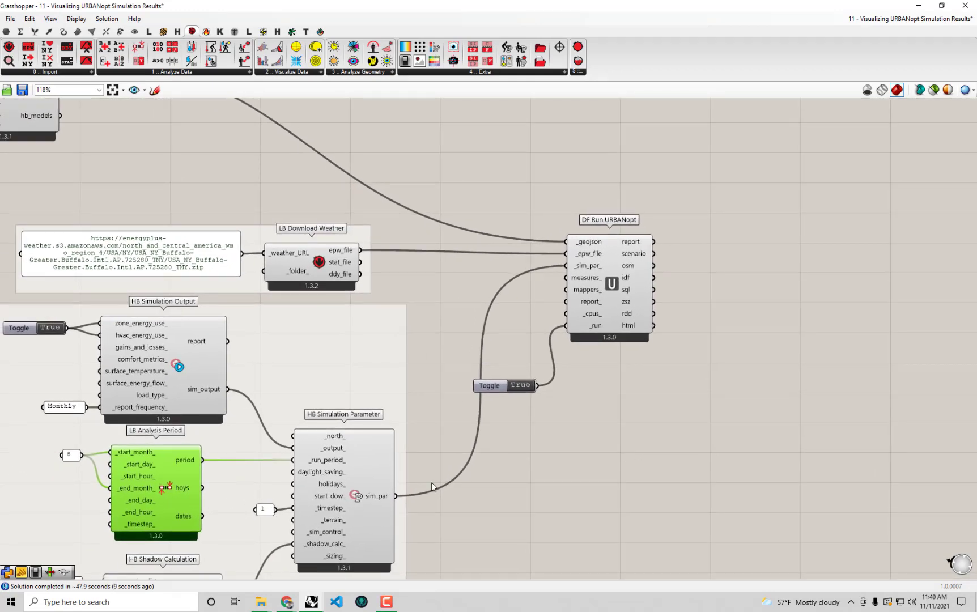
pyautogui.moveTo(706, 372); pyautogui.dragTo(661, 440, button='right')
pyautogui.click(660, 440)
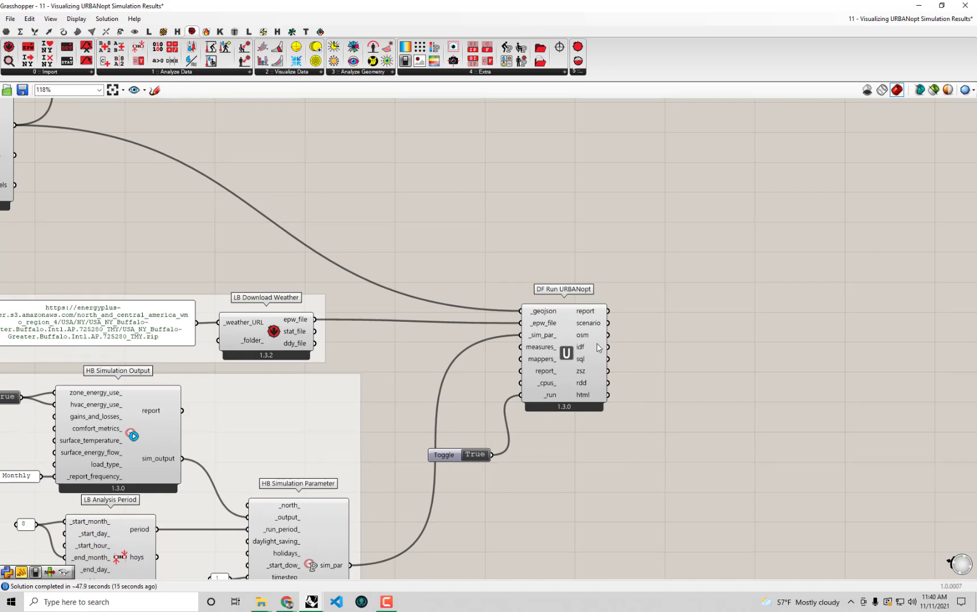
pyautogui.scroll(-2, 598, 347)
pyautogui.click(292, 32)
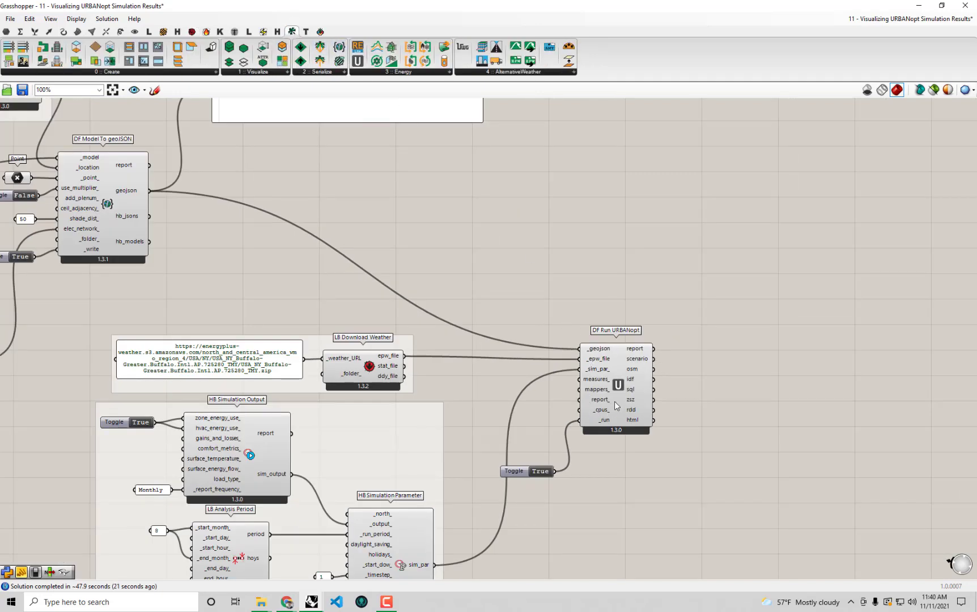
# Add DF Run OpenDSS from the Dragonfly Energy list and position it above DF Run URBANopt
pyautogui.click(431, 75)
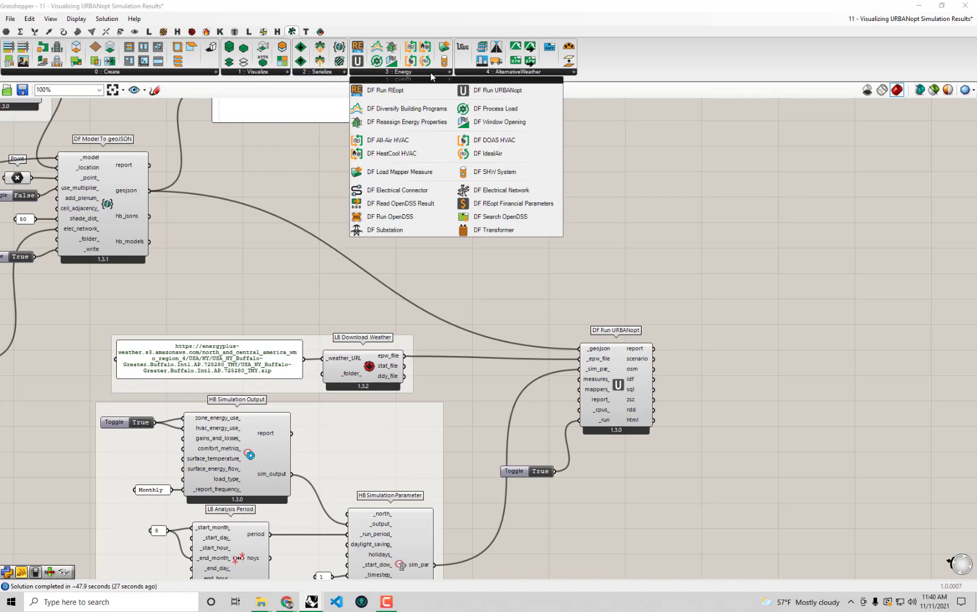
pyautogui.click(425, 217)
pyautogui.click(713, 276)
pyautogui.moveTo(796, 314); pyautogui.dragTo(702, 299, button='right')
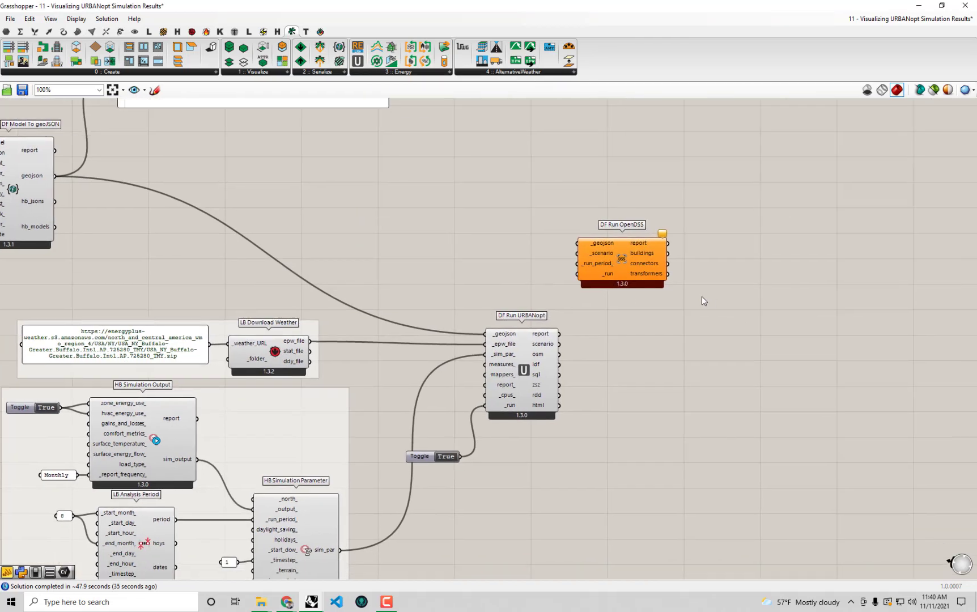
pyautogui.scroll(2, 701, 301)
pyautogui.moveTo(577, 243); pyautogui.dragTo(618, 237)
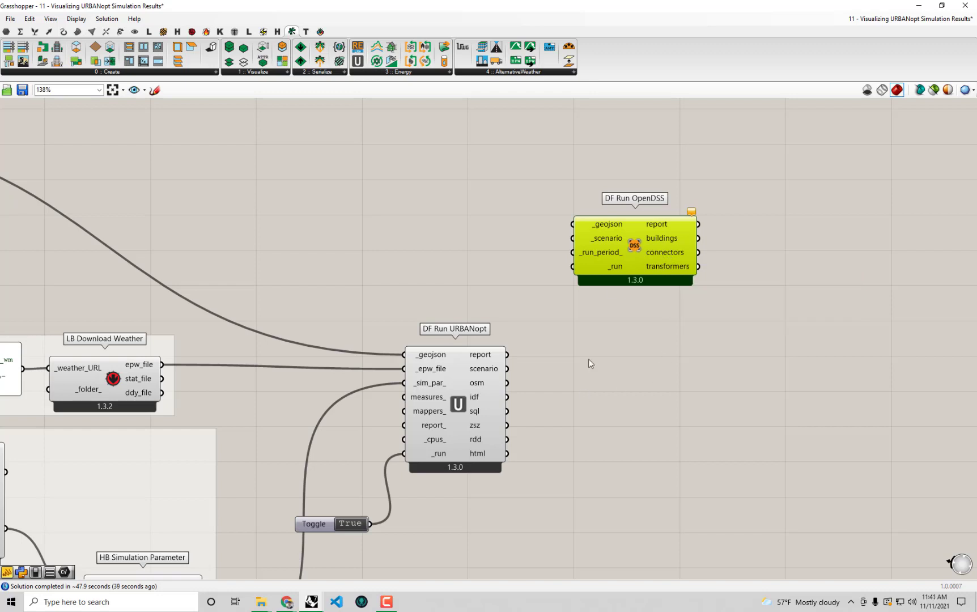
pyautogui.moveTo(643, 222)
pyautogui.moveTo(601, 225); pyautogui.dragTo(838, 335, button='right')
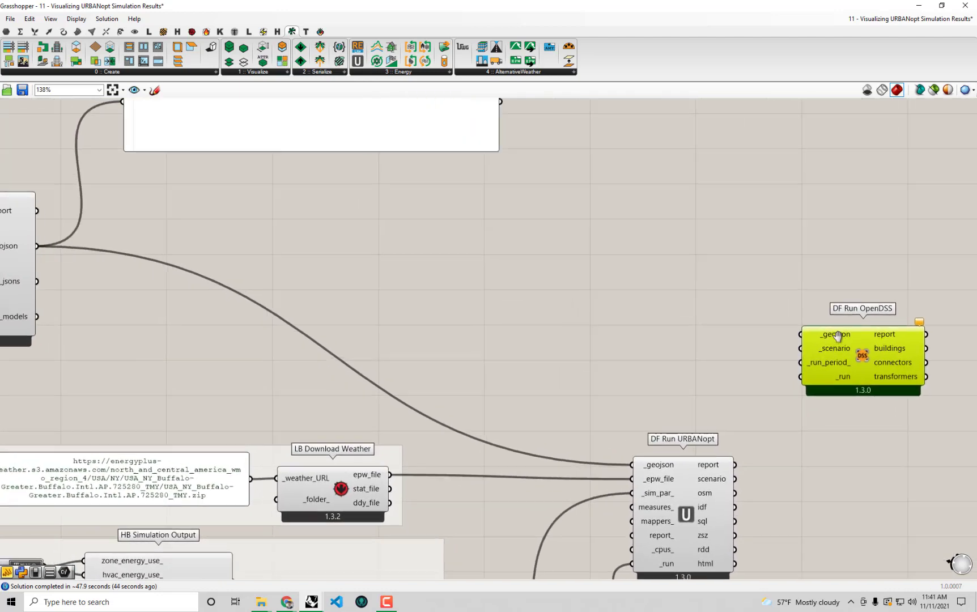
pyautogui.moveTo(838, 335); pyautogui.dragTo(524, 260)
pyautogui.moveTo(397, 259); pyautogui.dragTo(589, 271, button='right')
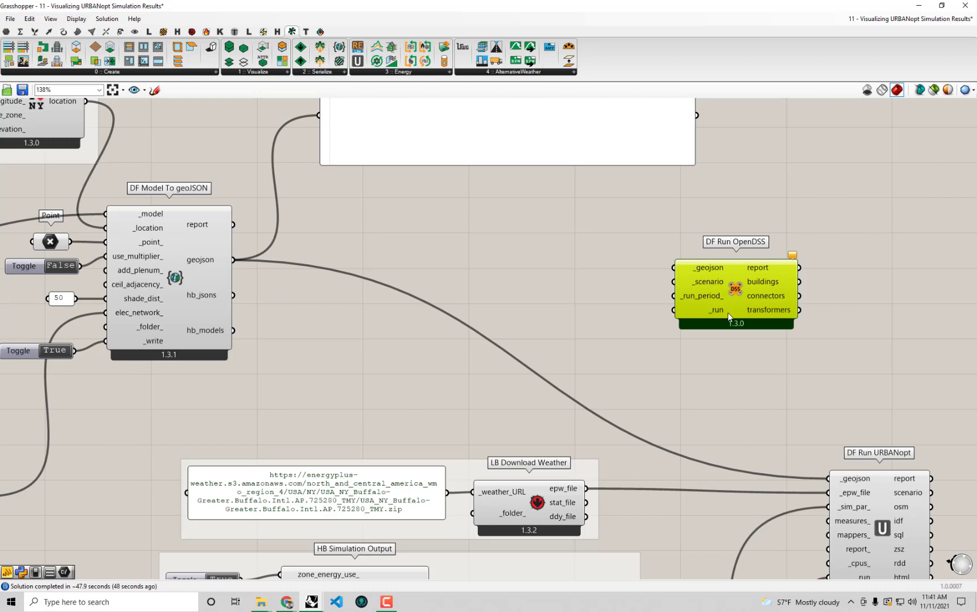
pyautogui.moveTo(732, 320)
# Connect DF Model To geoJSON's geojson output to DF Run OpenDSS's _geojson input
pyautogui.moveTo(294, 347); pyautogui.dragTo(587, 234, button='right')
pyautogui.moveTo(522, 267); pyautogui.dragTo(309, 393, button='right')
pyautogui.moveTo(313, 272); pyautogui.dragTo(754, 279)
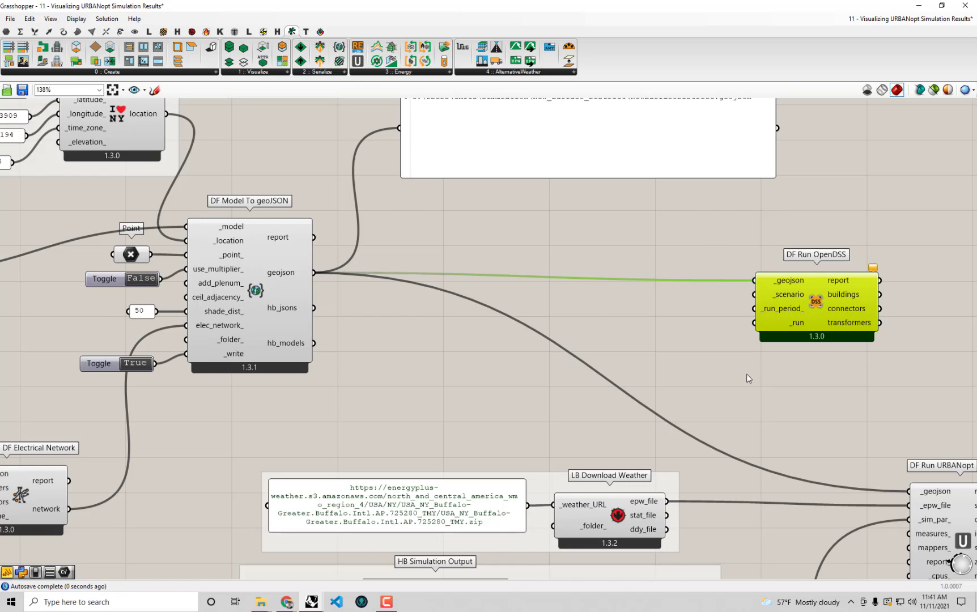
pyautogui.moveTo(746, 377); pyautogui.dragTo(488, 332, button='right')
pyautogui.moveTo(554, 270); pyautogui.dragTo(841, 281)
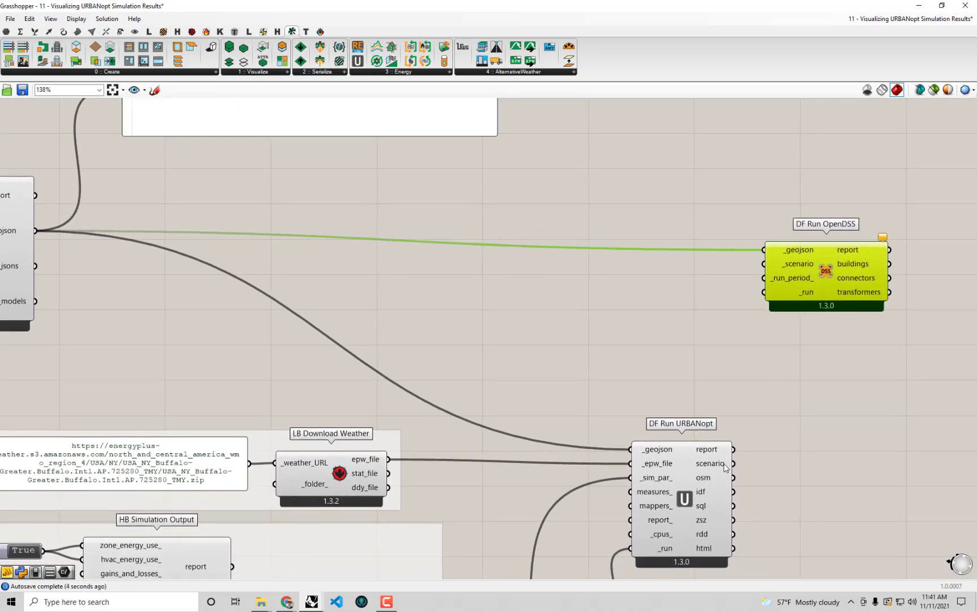
# Wire DF Run URBANopt's scenario output into DF Run OpenDSS's _scenario input
pyautogui.moveTo(758, 465); pyautogui.dragTo(657, 452, button='right')
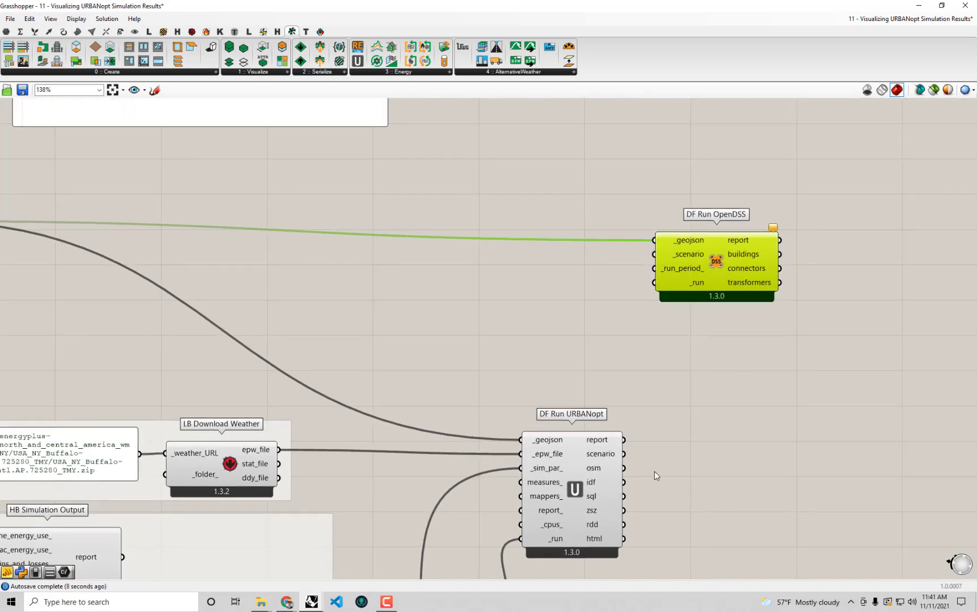
pyautogui.moveTo(623, 454); pyautogui.dragTo(652, 256)
pyautogui.moveTo(713, 282); pyautogui.dragTo(739, 267)
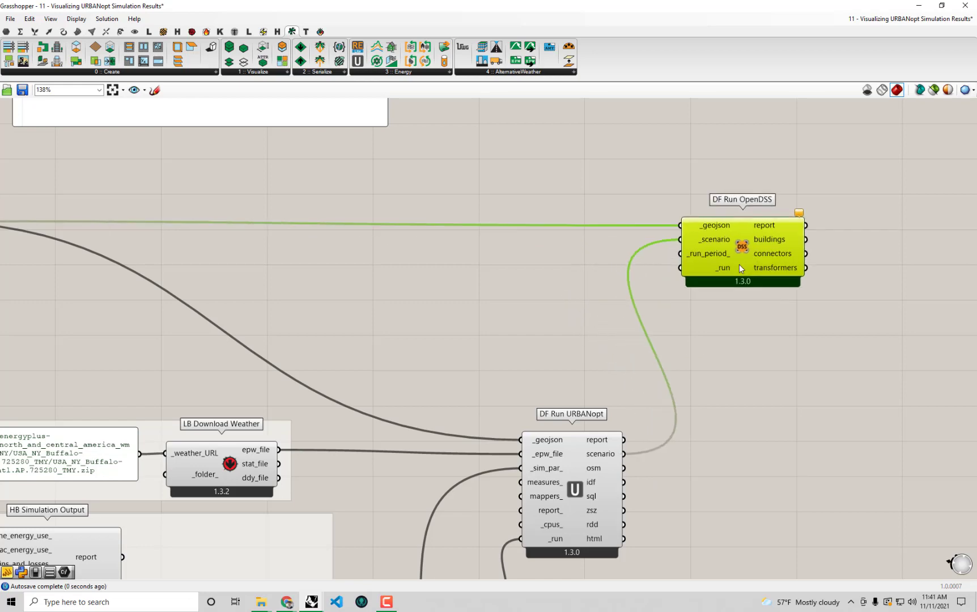
pyautogui.moveTo(712, 260)
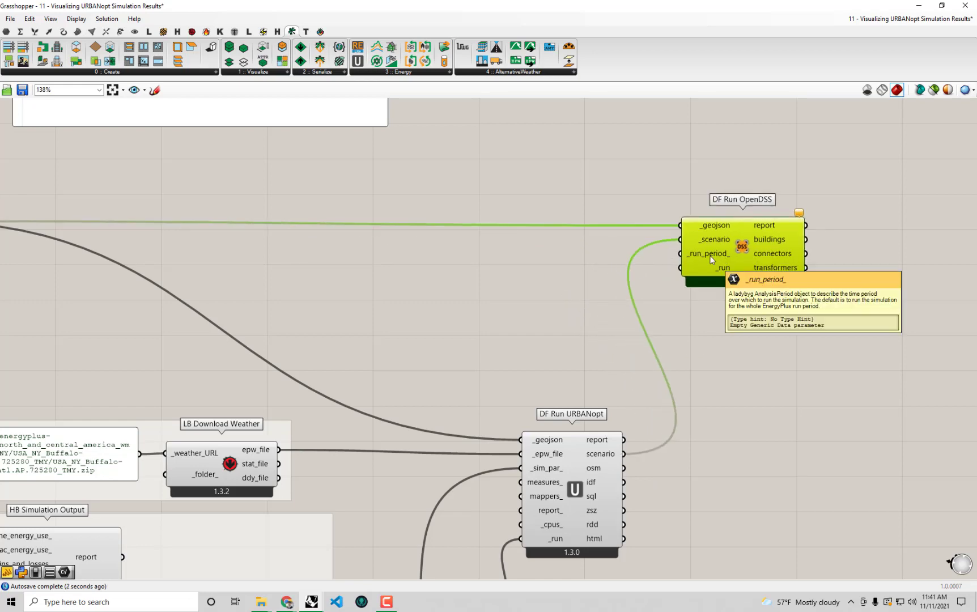
pyautogui.moveTo(575, 466); pyautogui.dragTo(567, 320, button='right')
pyautogui.click(570, 325)
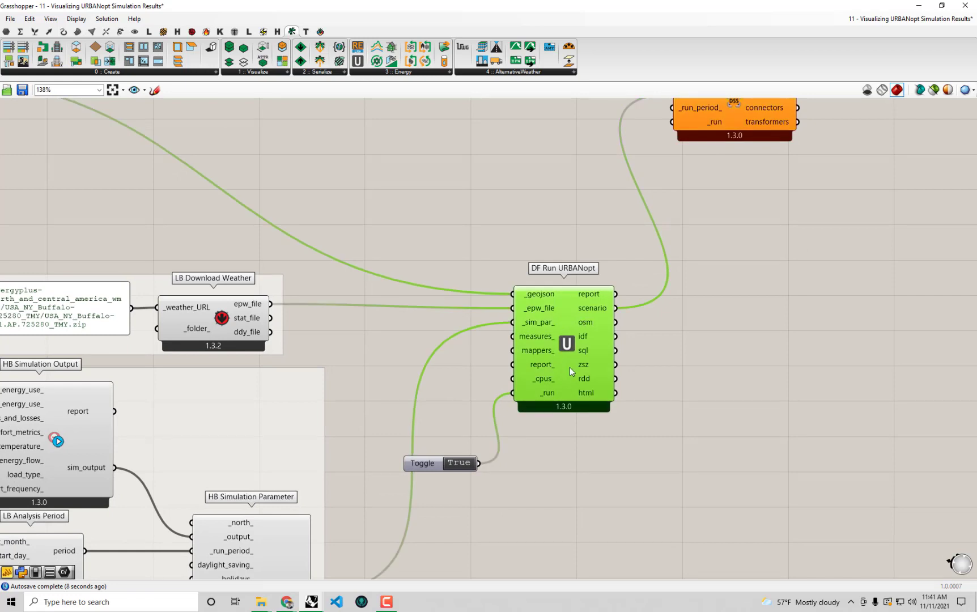
pyautogui.moveTo(678, 310); pyautogui.dragTo(634, 412, button='right')
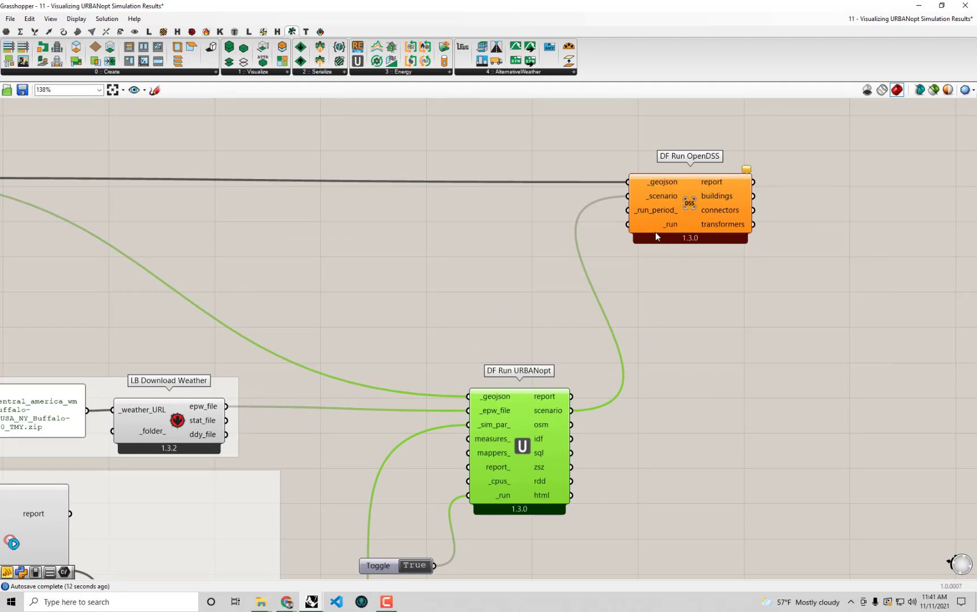
pyautogui.moveTo(655, 233); pyautogui.dragTo(619, 231, button='right')
pyautogui.moveTo(501, 381); pyautogui.dragTo(639, 213, button='right')
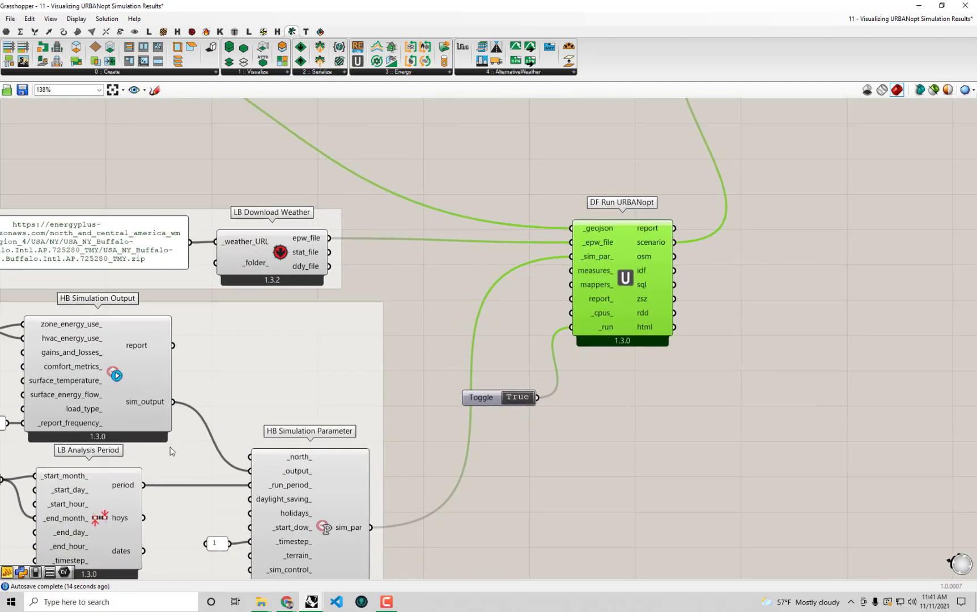
pyautogui.moveTo(83, 520); pyautogui.dragTo(137, 494, button='right')
pyautogui.moveTo(480, 304); pyautogui.dragTo(291, 476, button='right')
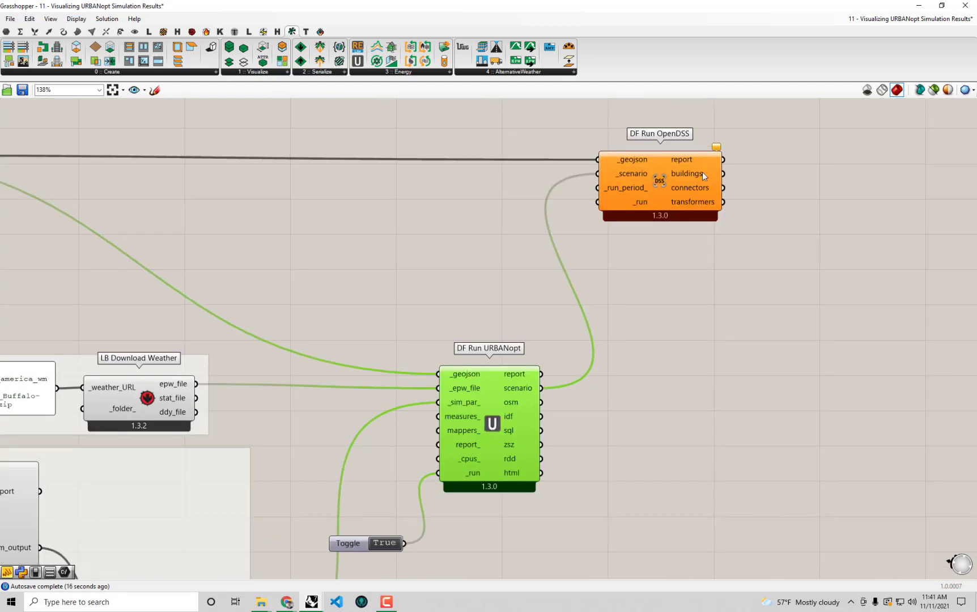
pyautogui.moveTo(623, 191)
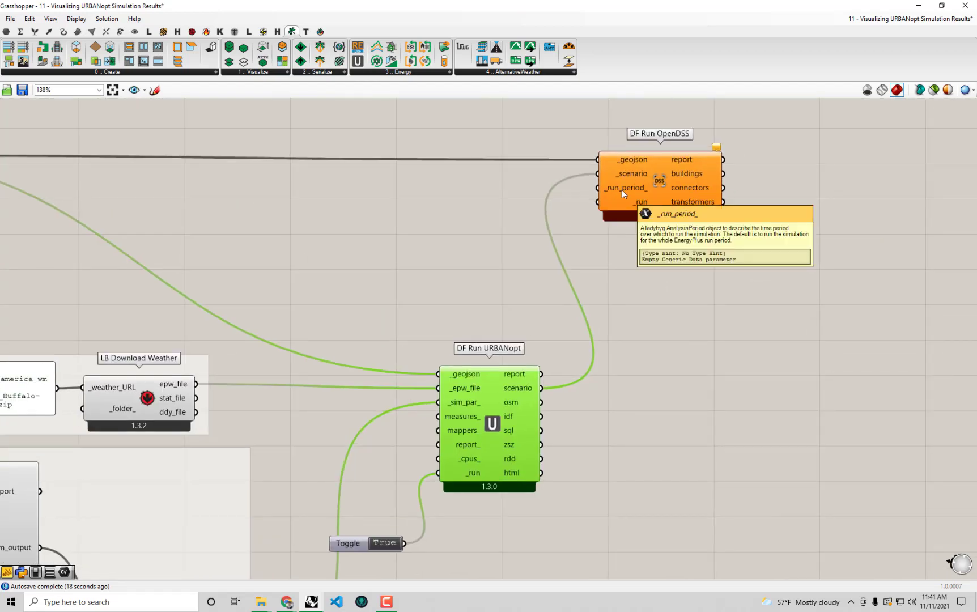
pyautogui.moveTo(621, 190); pyautogui.dragTo(544, 266, button='right')
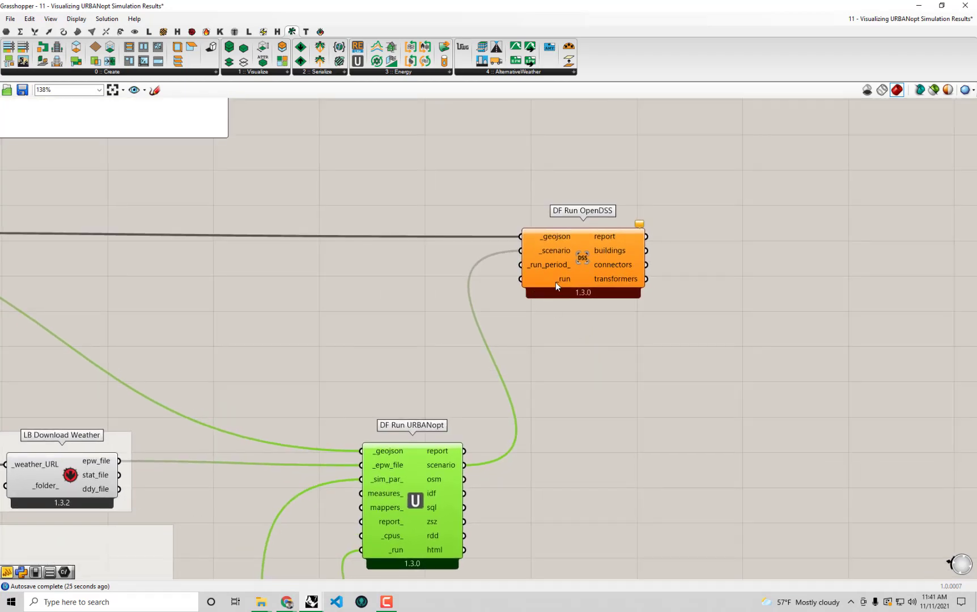
# Place a False Boolean Toggle via the 'boo' search and wire it to DF Run OpenDSS's _run
pyautogui.doubleClick(427, 285)
pyautogui.write('boo')
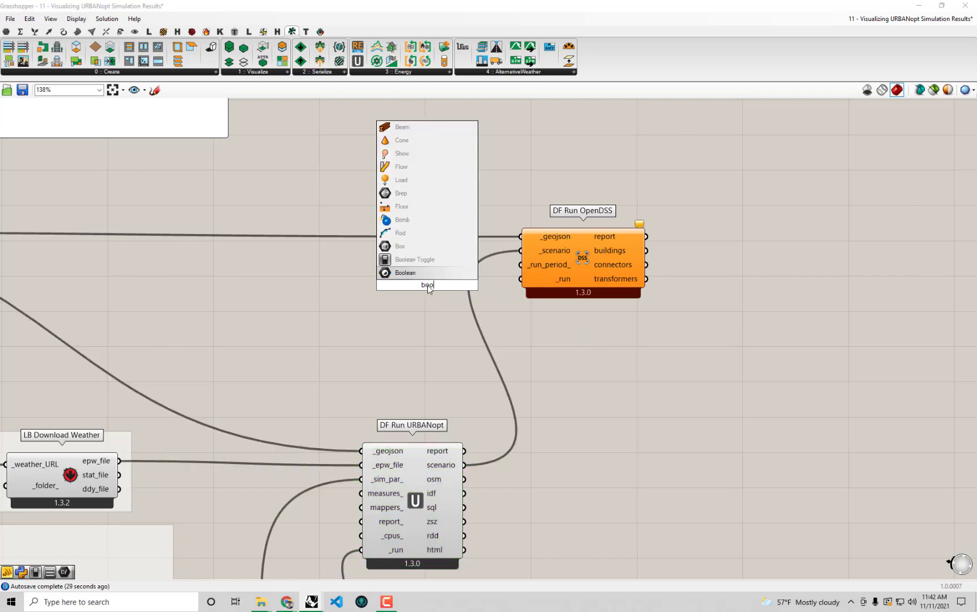
pyautogui.click(431, 259)
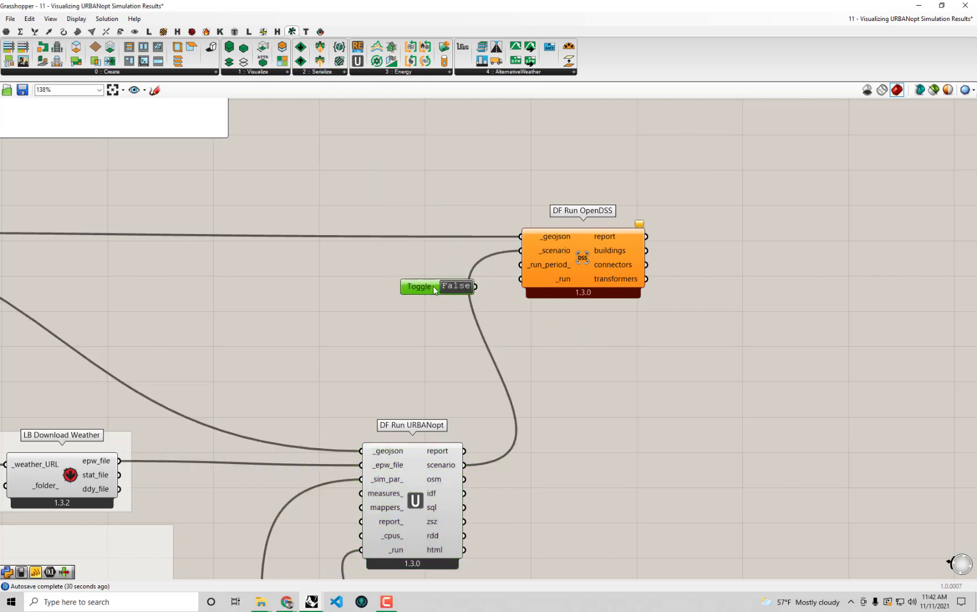
pyautogui.moveTo(496, 284); pyautogui.dragTo(520, 280)
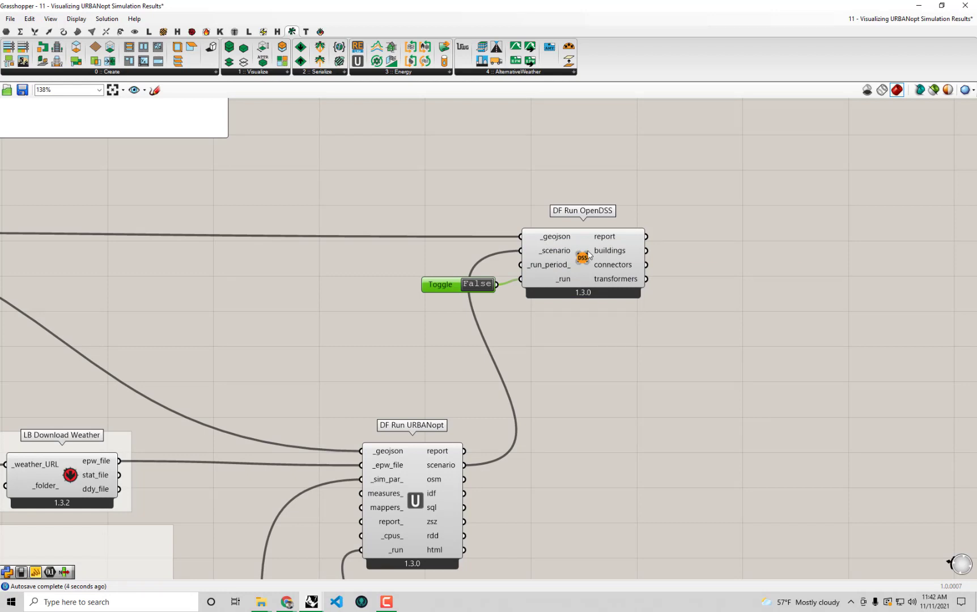
pyautogui.moveTo(590, 255)
pyautogui.moveTo(287, 602)
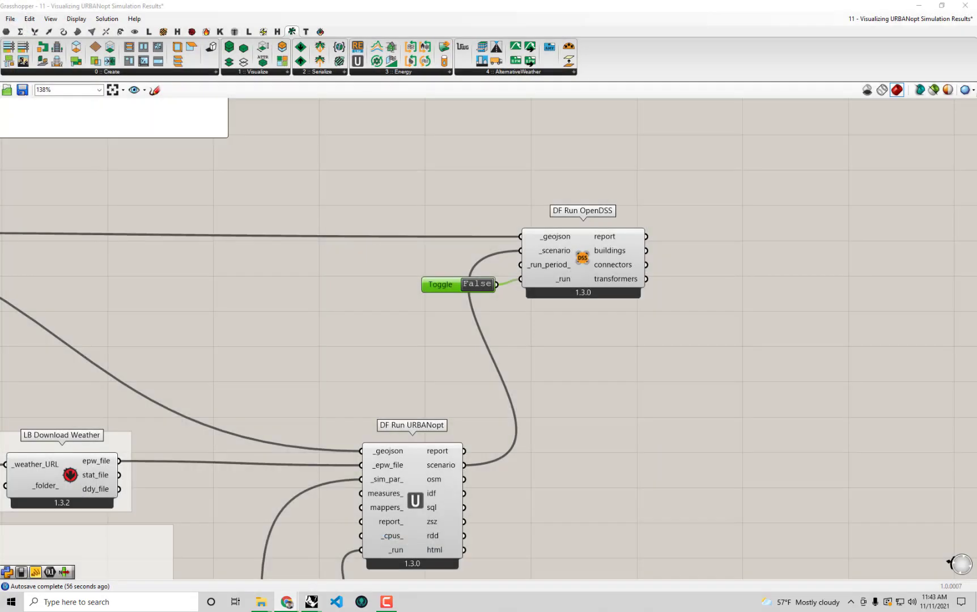
# Search 'Python download' in a new Chrome tab and open python.org/downloads
pyautogui.click(286, 602)
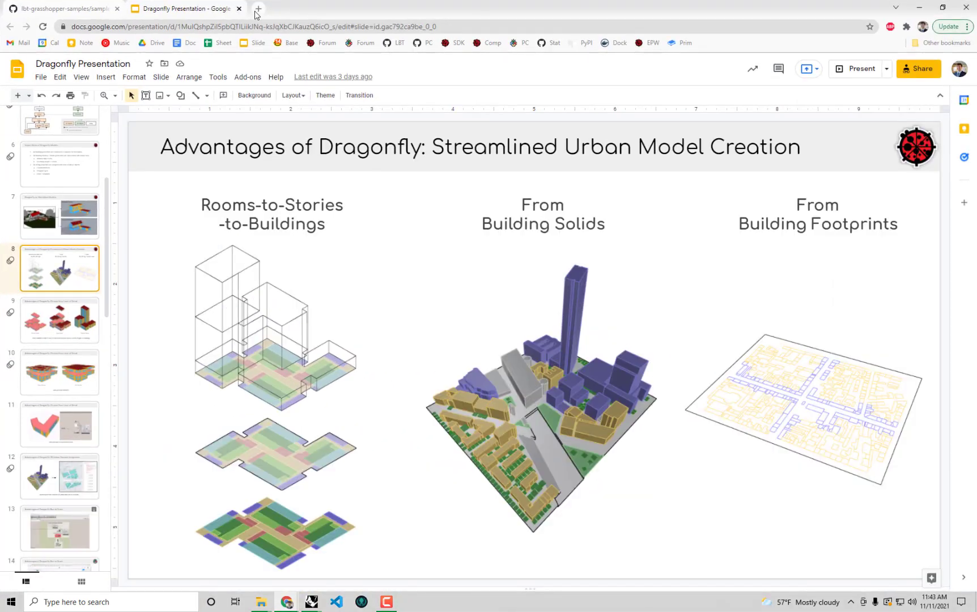
pyautogui.click(254, 10)
pyautogui.write('Python ')
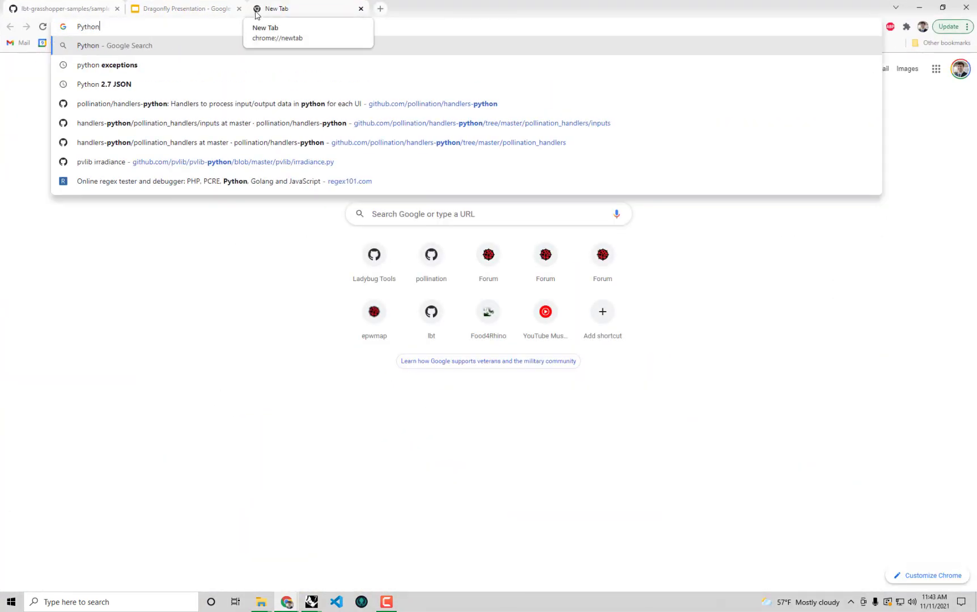
pyautogui.write('download')
pyautogui.press('Return')
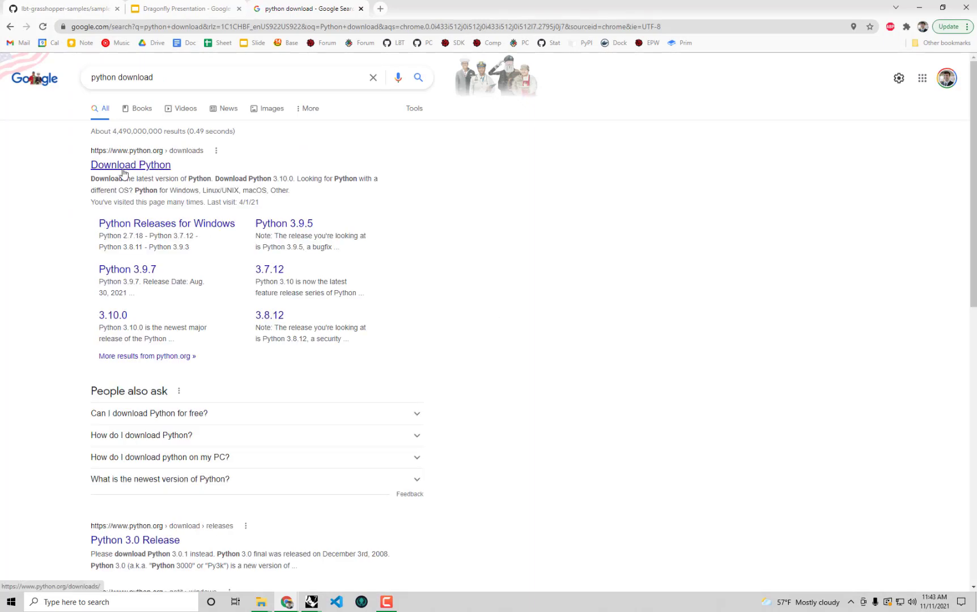
pyautogui.click(124, 166)
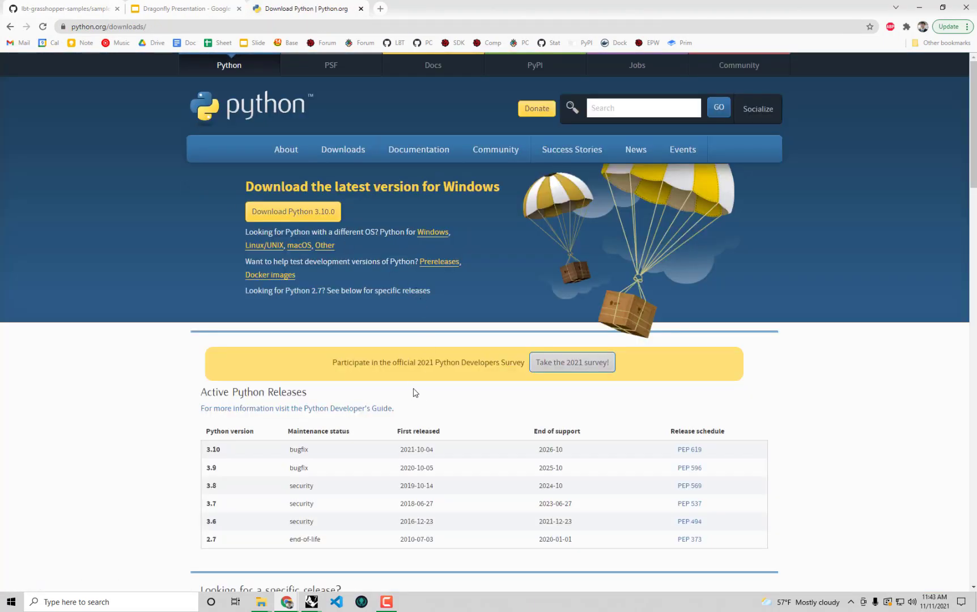
# Scroll to the release list showing versions like Python 3.7.12, then minimize Chrome
pyautogui.scroll(-1, 325, 411)
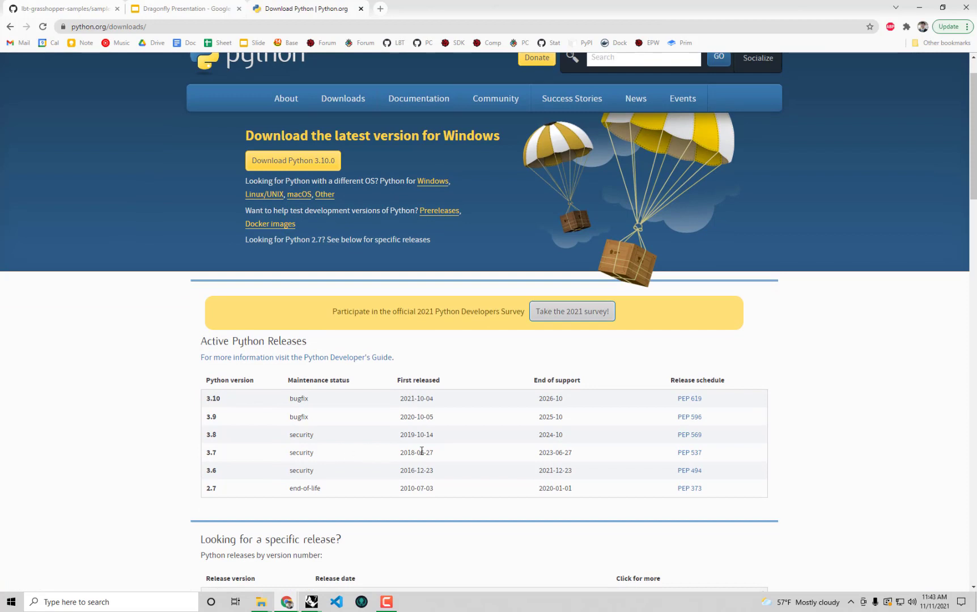
pyautogui.scroll(1, 272, 397)
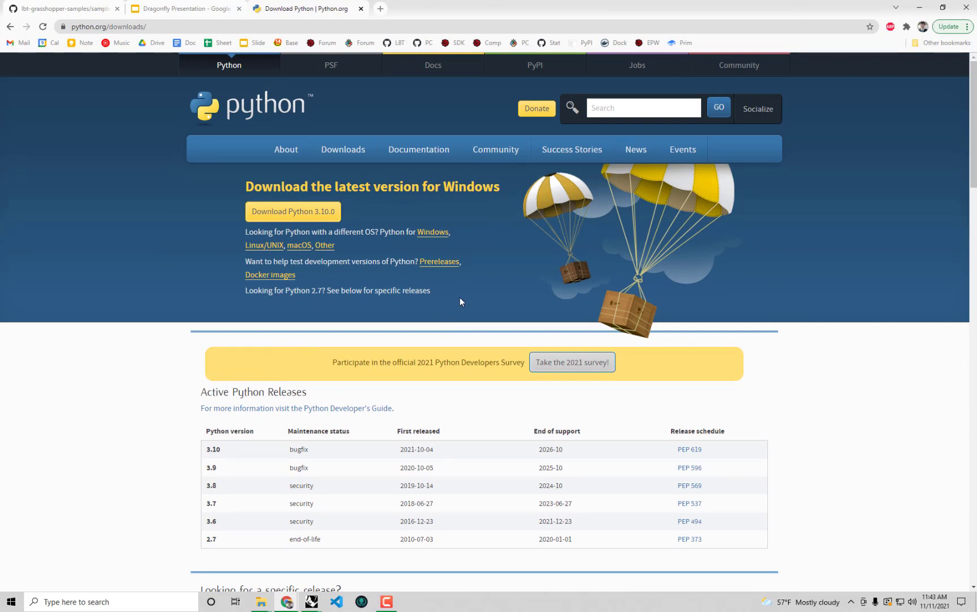
pyautogui.scroll(-2, 460, 301)
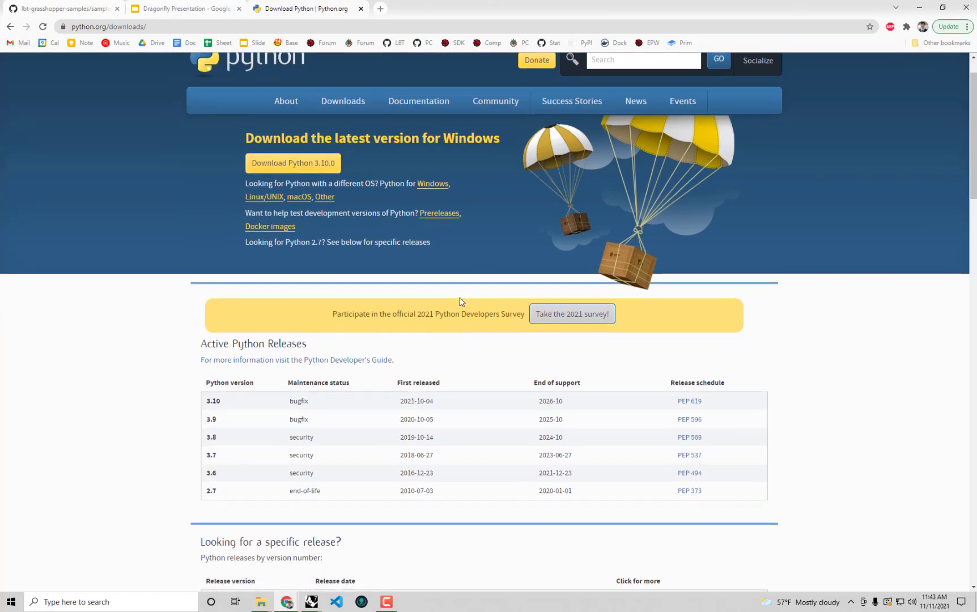
pyautogui.scroll(-1, 275, 526)
pyautogui.scroll(-2, 275, 526)
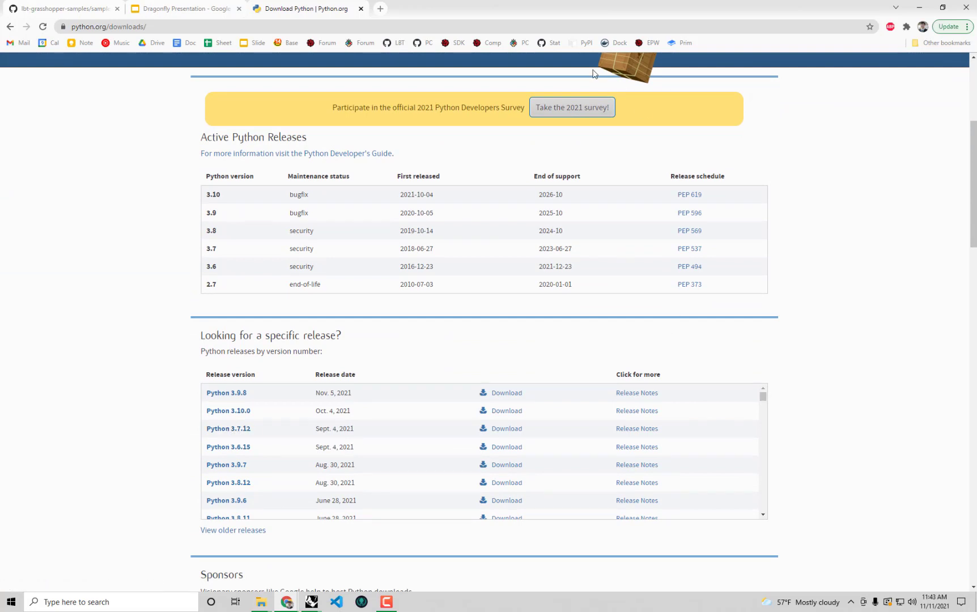
pyautogui.click(918, 7)
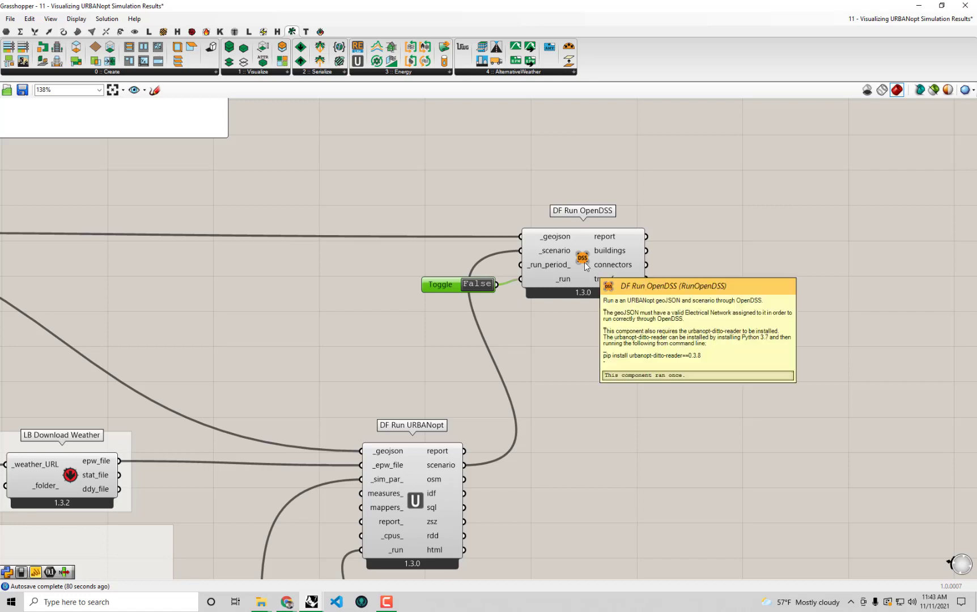
# Launch Command Prompt from the Start menu and position its window mid-screen
pyautogui.click(10, 601)
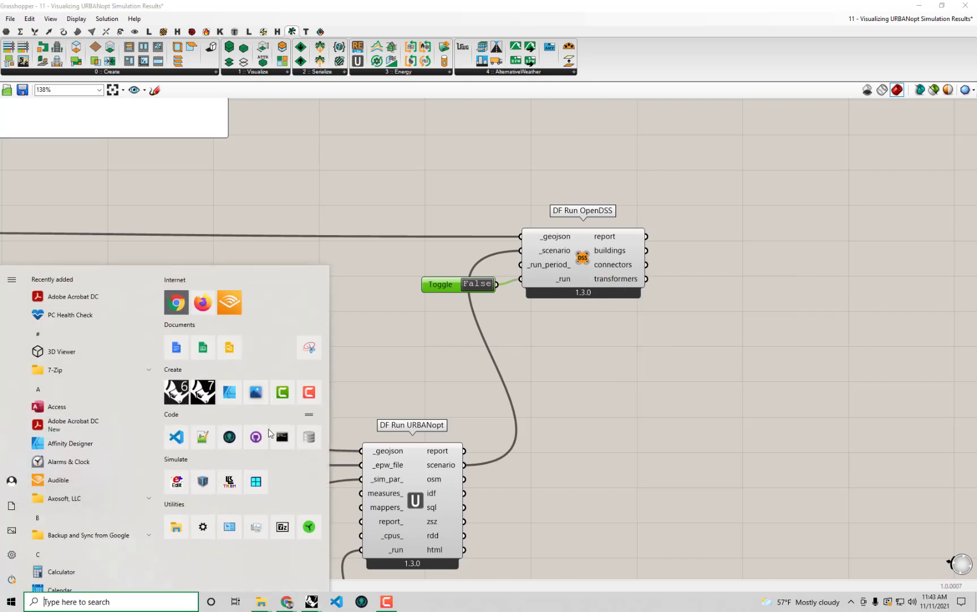
pyautogui.write('com')
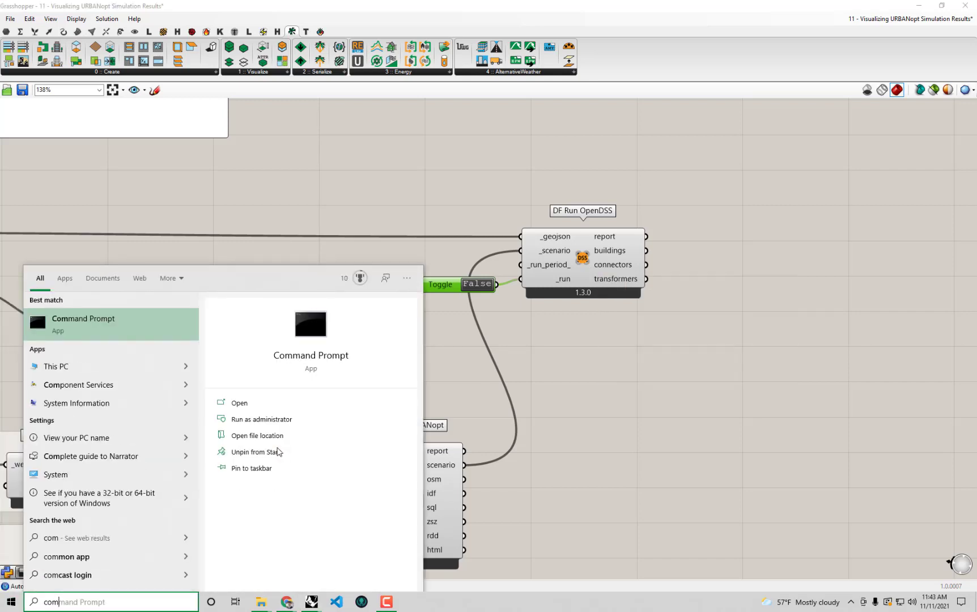
pyautogui.click(135, 339)
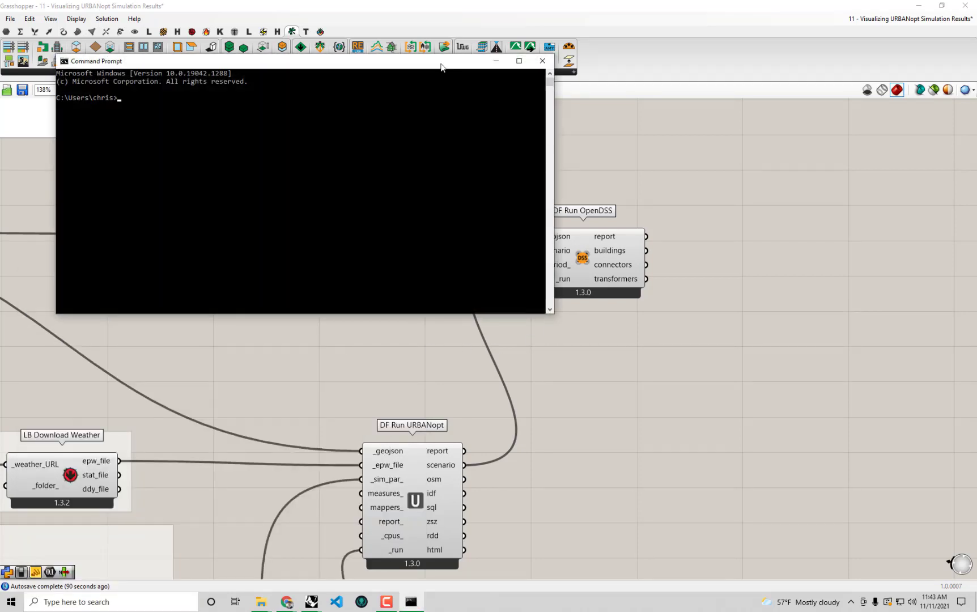
pyautogui.moveTo(464, 138); pyautogui.dragTo(635, 344)
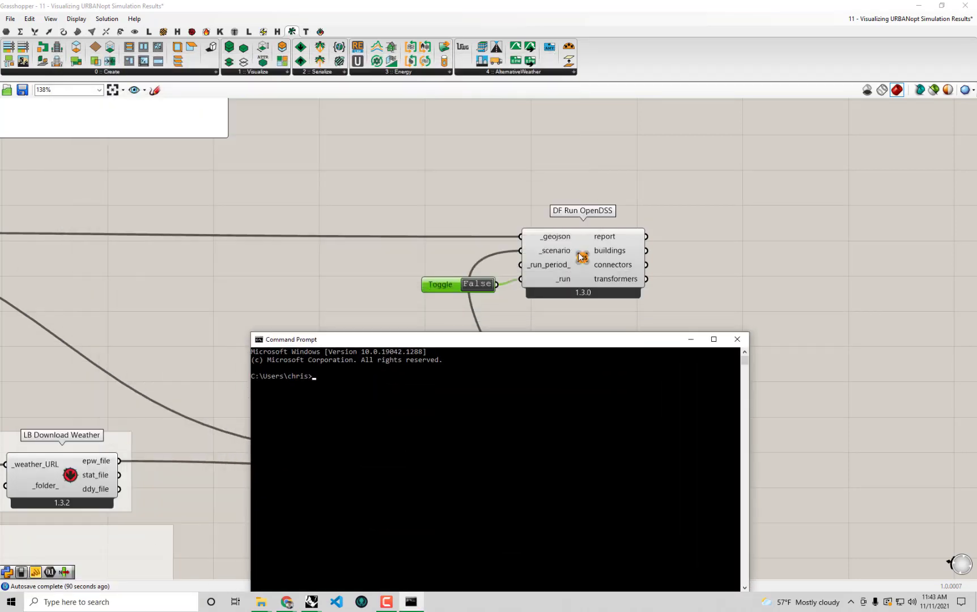
pyautogui.moveTo(582, 256)
pyautogui.moveTo(554, 341); pyautogui.dragTo(423, 415)
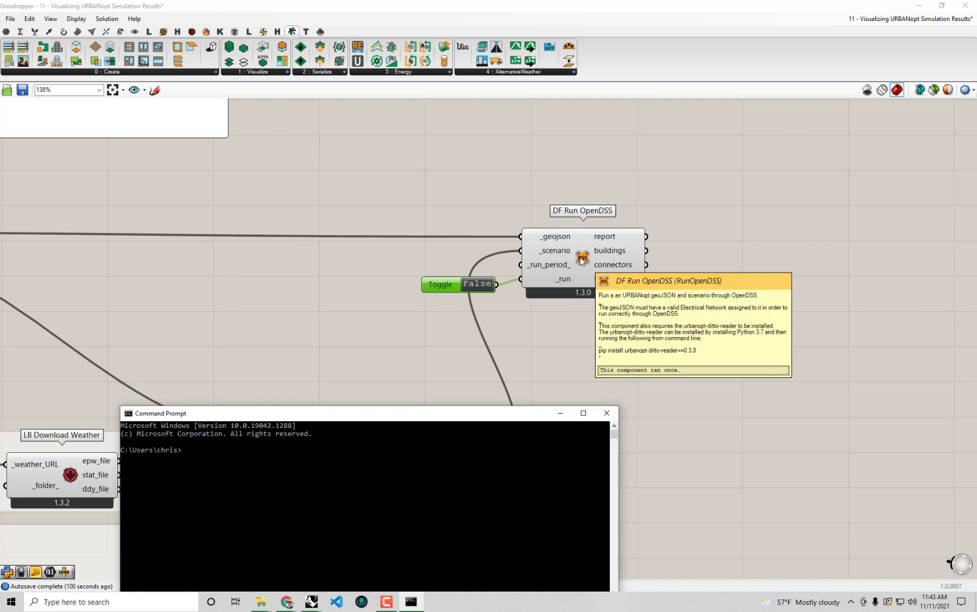
pyautogui.moveTo(423, 417); pyautogui.dragTo(498, 157)
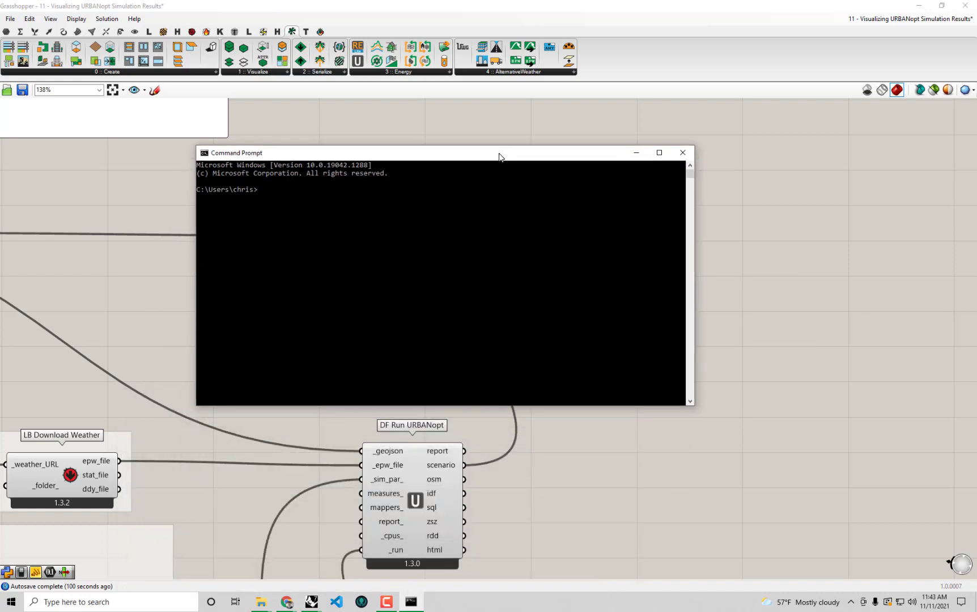
# Run pip install urbanopt-ditto-reader==0.3.8 and confirm it is already installed
pyautogui.write('pip install urbanopt-ditto-reader==')
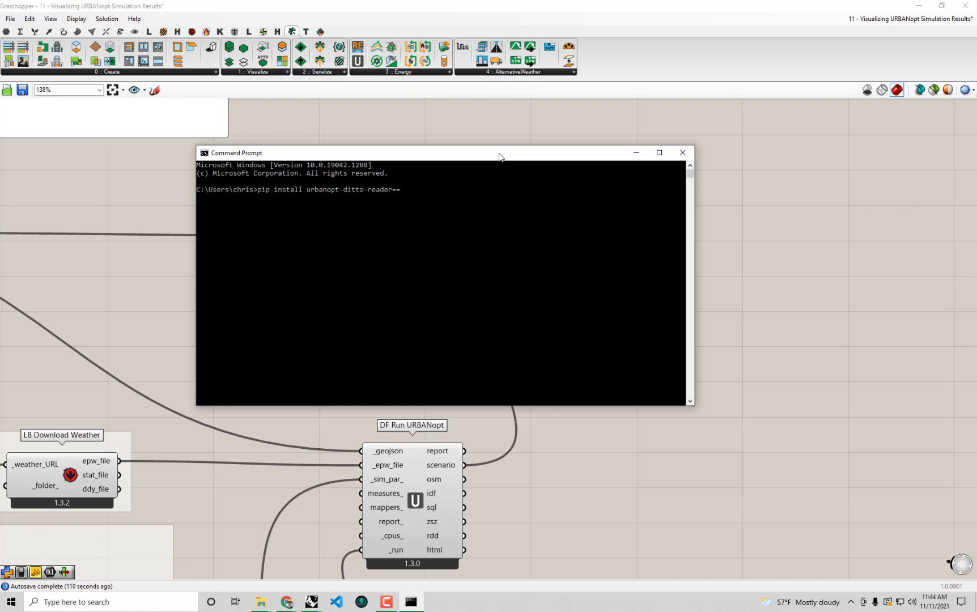
pyautogui.write('0.3.8')
pyautogui.press('Return')
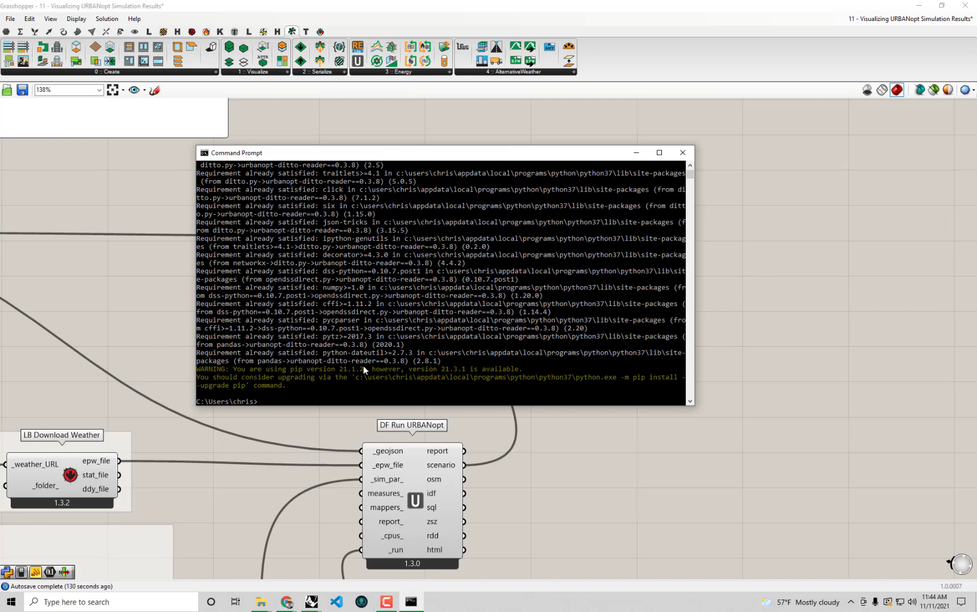
pyautogui.scroll(5, 399, 265)
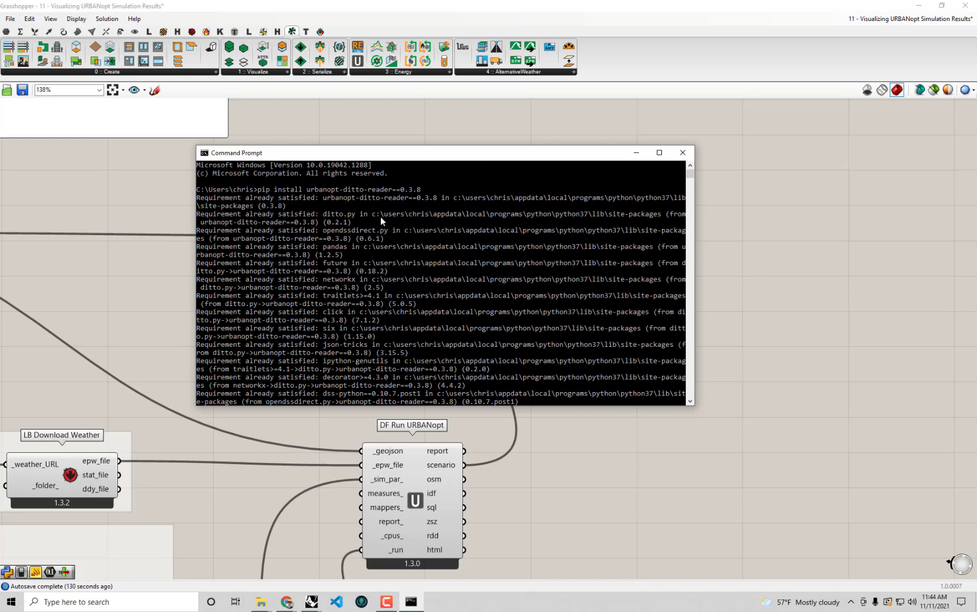
pyautogui.click(811, 328)
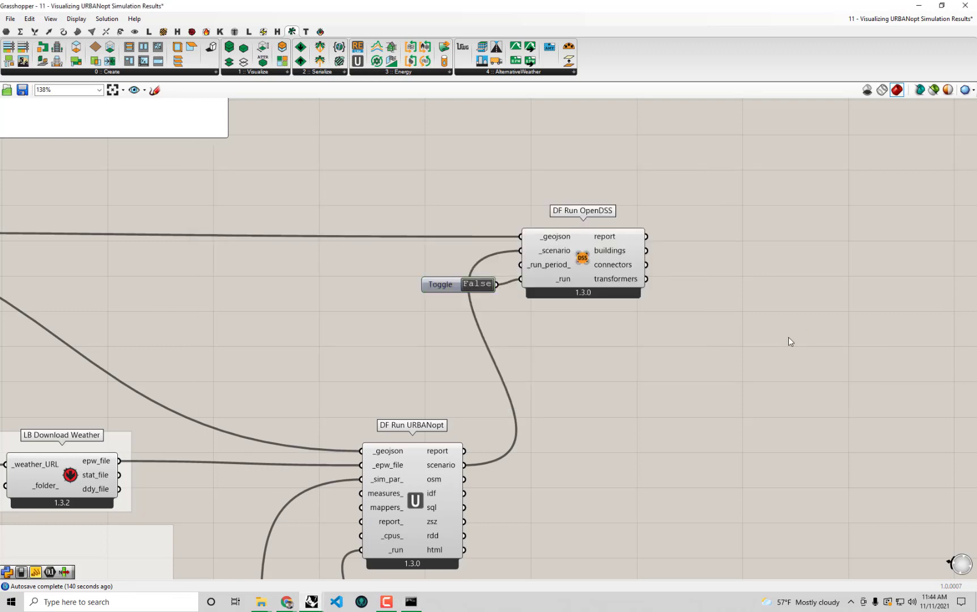
# Set DF Run OpenDSS's run toggle to True and let OpenDSS finish in about 86.7 seconds
pyautogui.moveTo(788, 337); pyautogui.dragTo(690, 356, button='right')
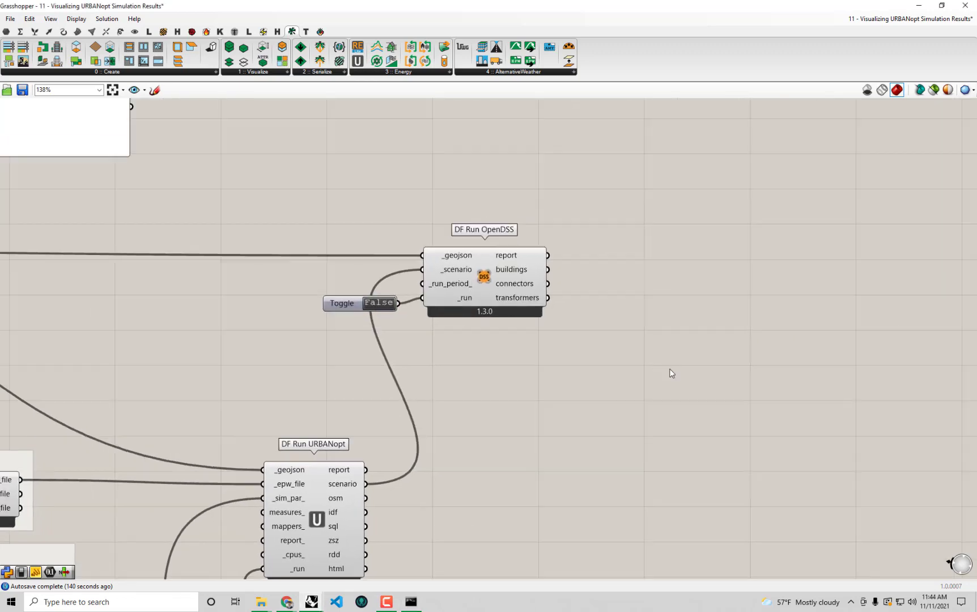
pyautogui.doubleClick(377, 305)
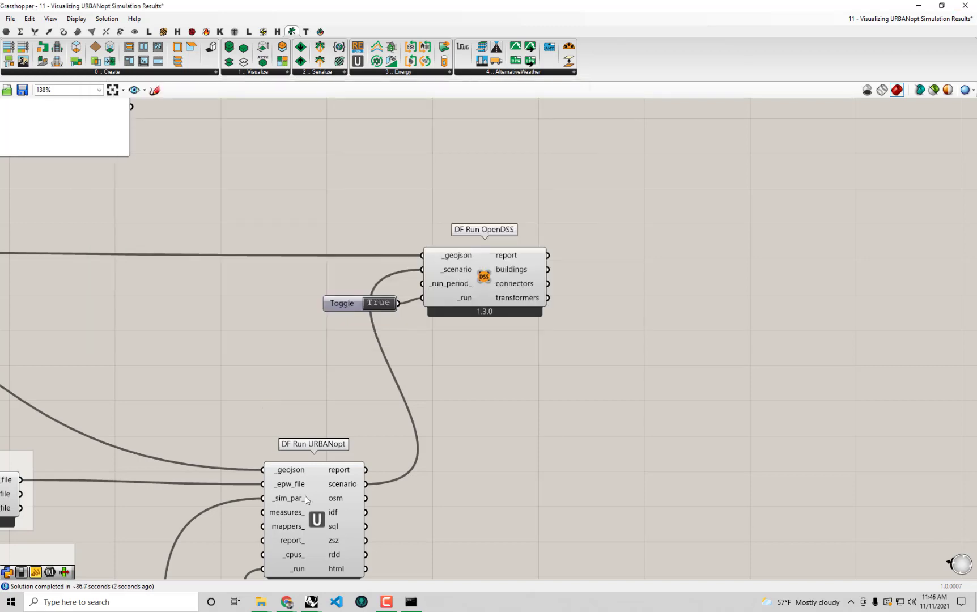
pyautogui.moveTo(648, 431); pyautogui.dragTo(507, 428, button='right')
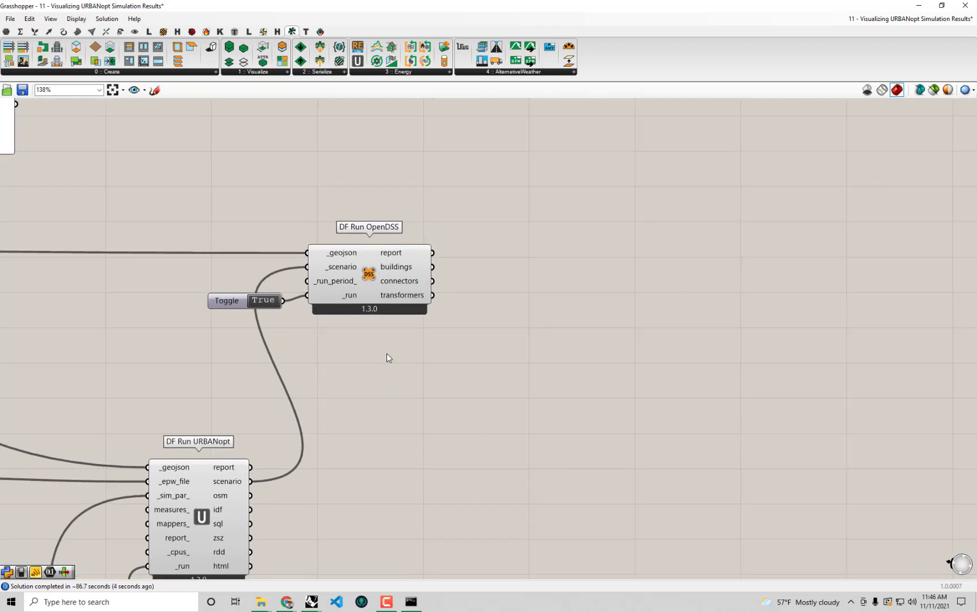
# Place a Panel showing DF Run OpenDSS's buildings CSV paths and enlarge it
pyautogui.doubleClick(585, 241)
pyautogui.write('pan')
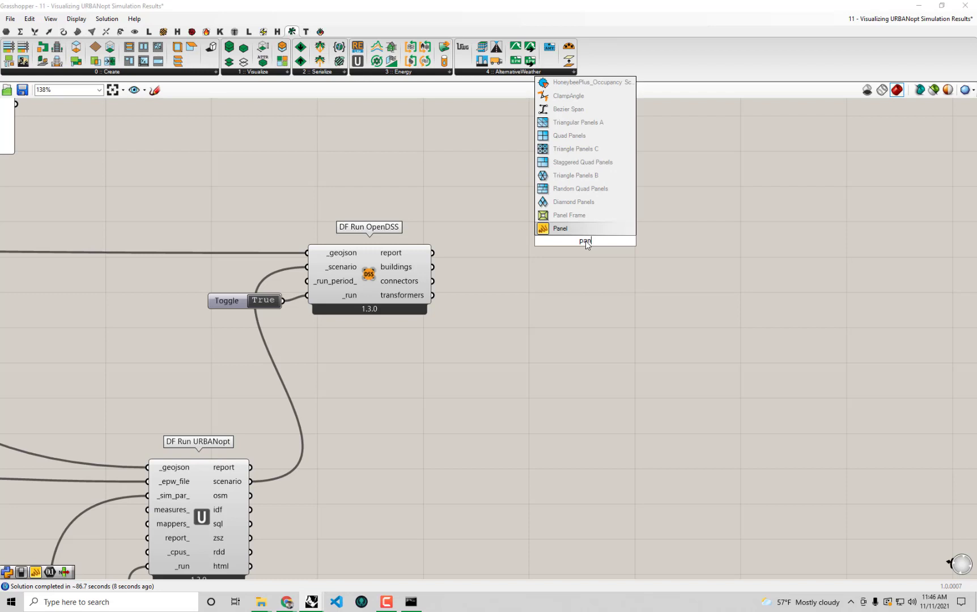
pyautogui.press('Return')
pyautogui.moveTo(436, 265); pyautogui.dragTo(529, 241)
pyautogui.moveTo(641, 276); pyautogui.dragTo(903, 346)
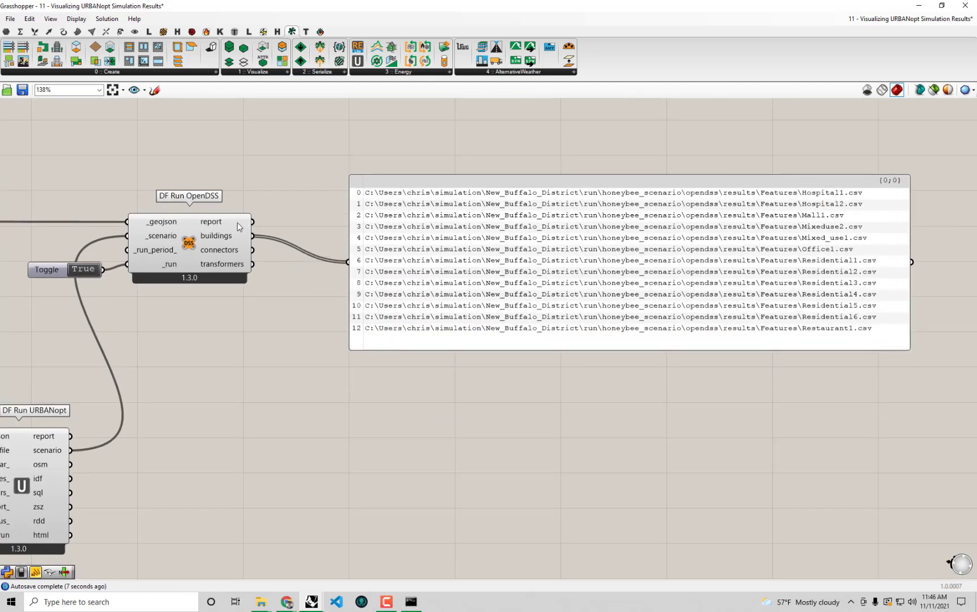
pyautogui.moveTo(218, 243)
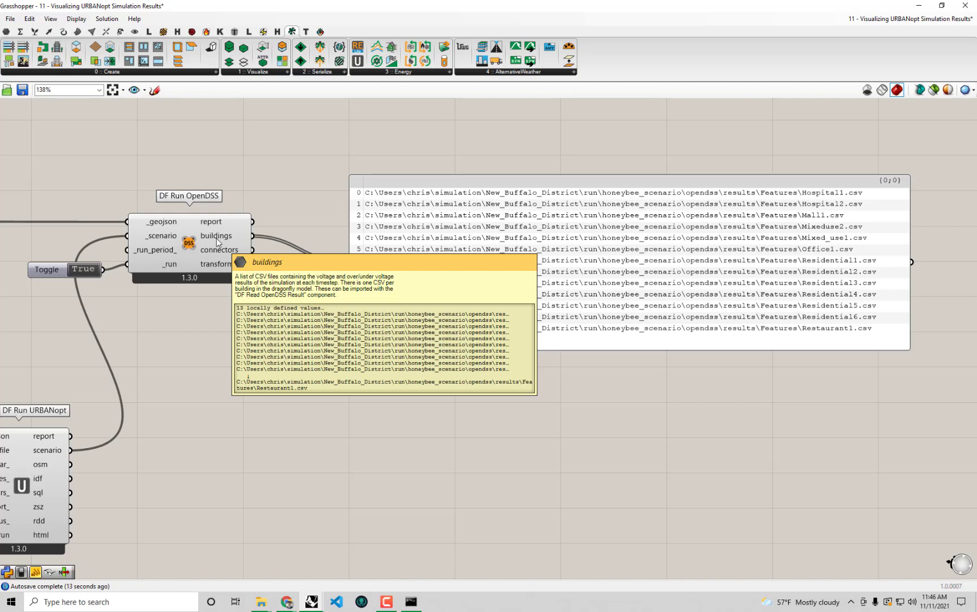
# Switch the panel to the connectors, then transformers outputs, widen it, and move it below OpenDSS
pyautogui.keyDown('shift'); pyautogui.moveTo(252, 249); pyautogui.dragTo(349, 262); pyautogui.keyUp('shift')
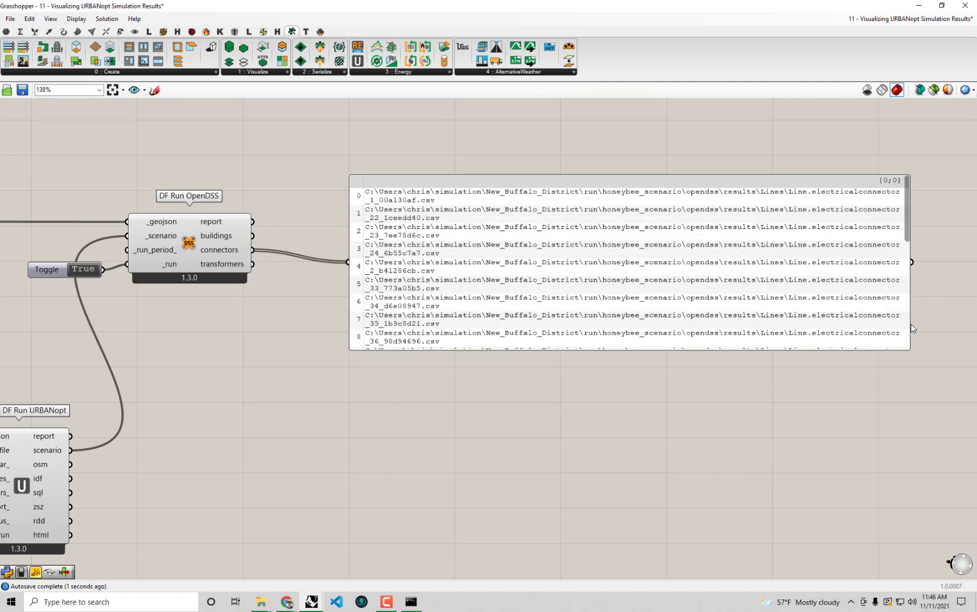
pyautogui.moveTo(909, 324); pyautogui.dragTo(953, 323)
pyautogui.moveTo(796, 302); pyautogui.dragTo(729, 297)
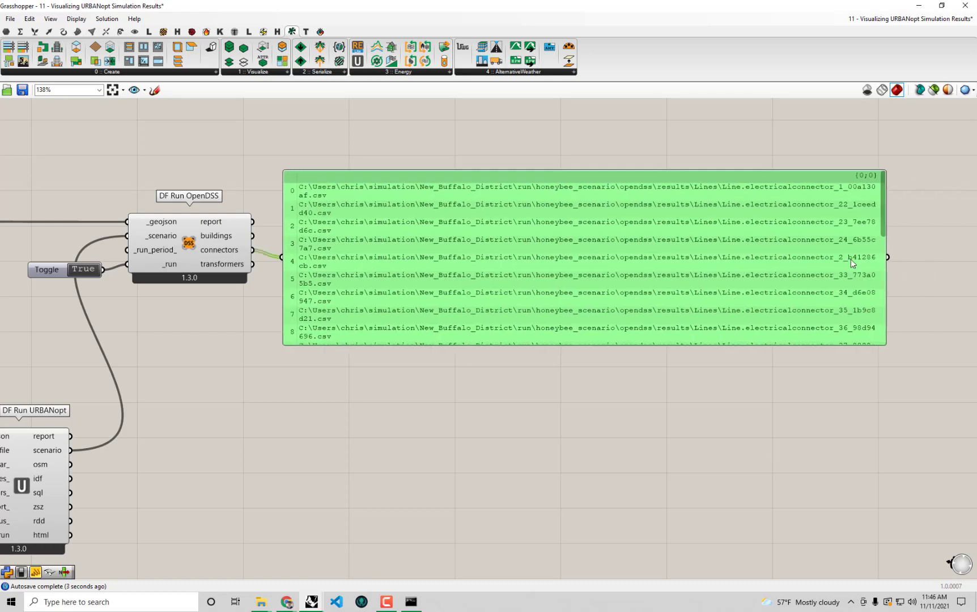
pyautogui.moveTo(883, 239); pyautogui.dragTo(949, 240)
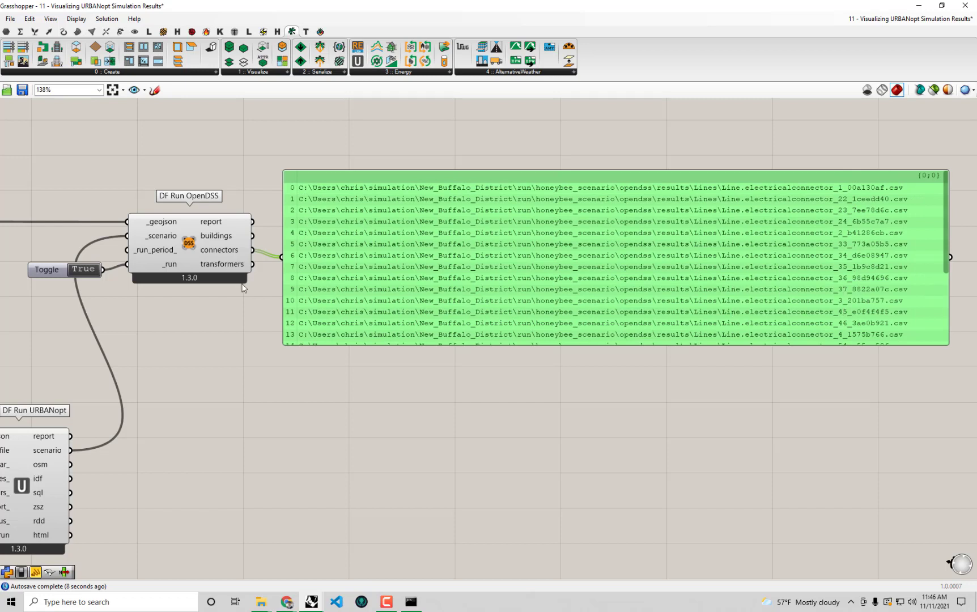
pyautogui.moveTo(253, 265); pyautogui.dragTo(282, 258)
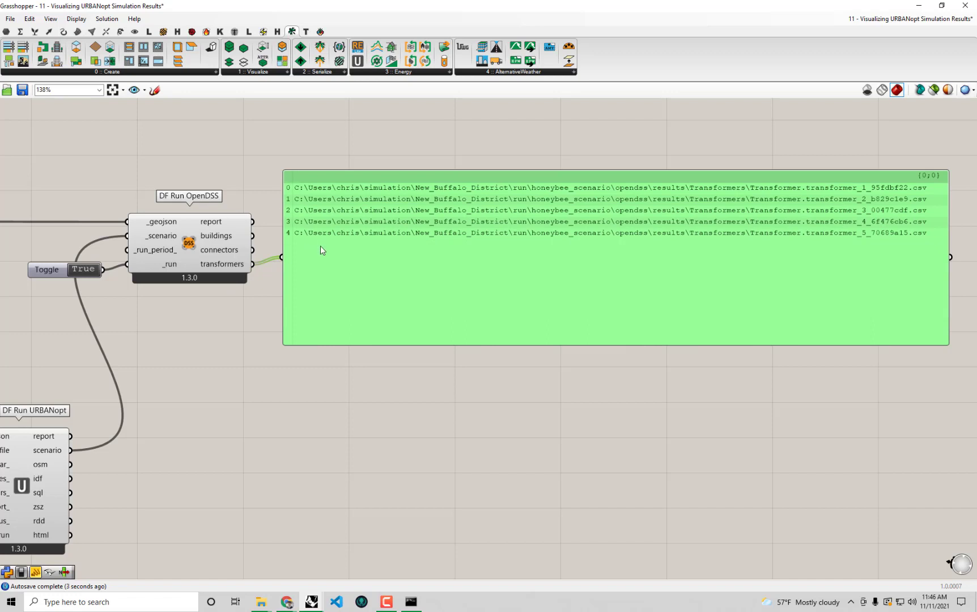
pyautogui.moveTo(483, 335); pyautogui.dragTo(487, 360, button='right')
pyautogui.moveTo(536, 329); pyautogui.dragTo(527, 482)
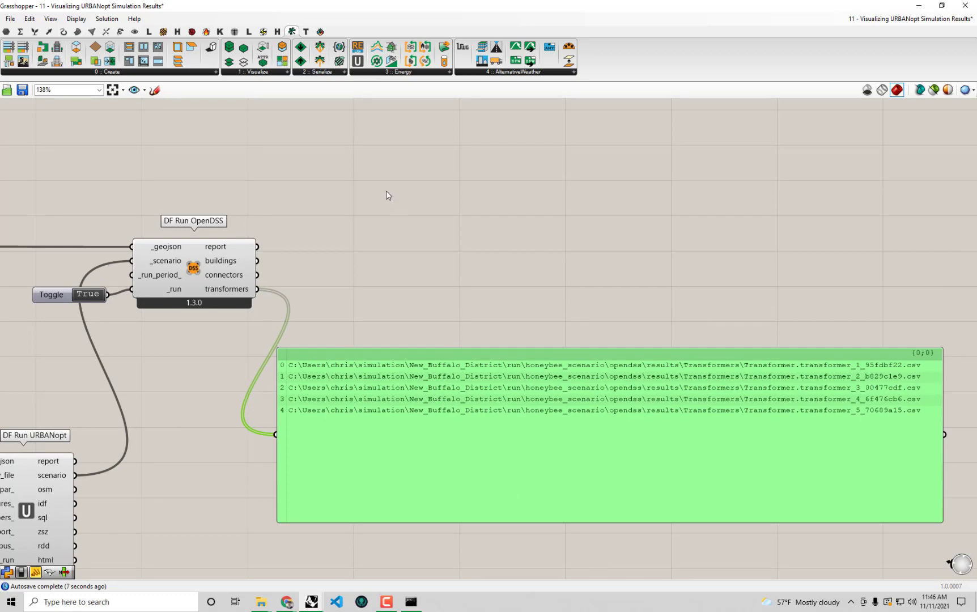
pyautogui.click(398, 73)
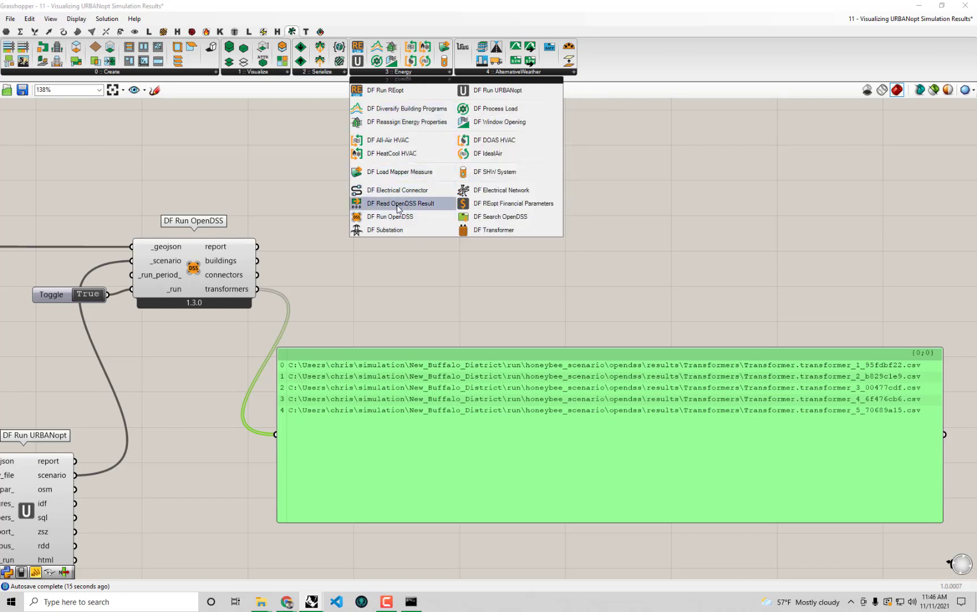
# Place DF Read OpenDSS Result and wire the buildings results into its _dss_csv input
pyautogui.moveTo(399, 209); pyautogui.dragTo(424, 240)
pyautogui.click(424, 238)
pyautogui.moveTo(421, 260); pyautogui.dragTo(477, 252, button='right')
pyautogui.moveTo(467, 241); pyautogui.dragTo(456, 237)
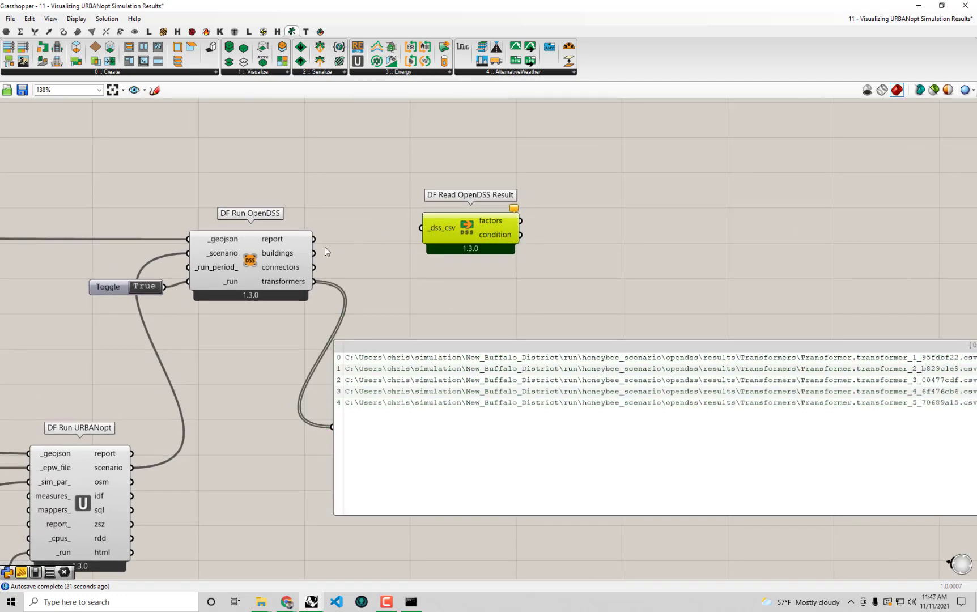
pyautogui.moveTo(314, 254); pyautogui.dragTo(449, 235)
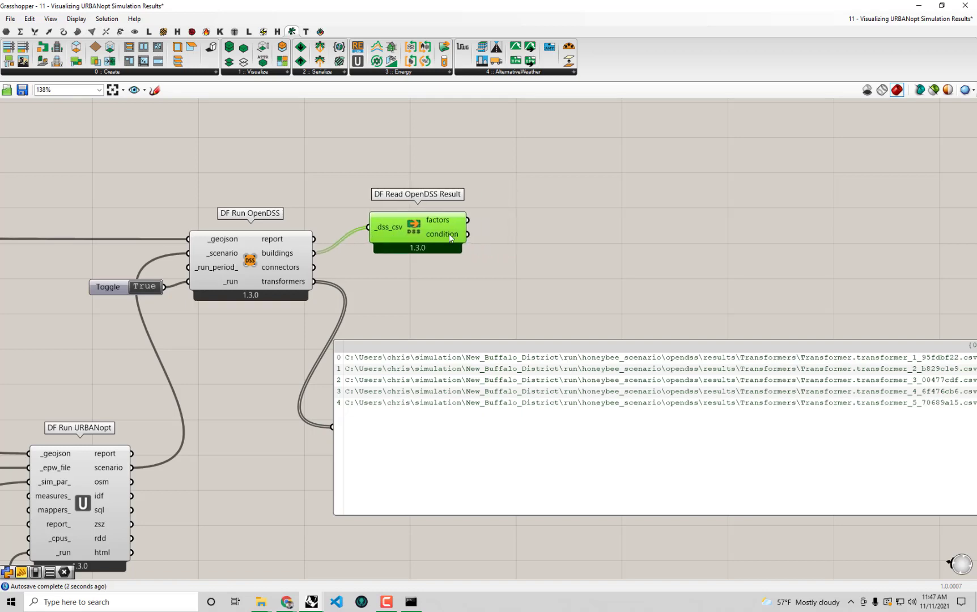
# Preview the reader's factors data collections in a resized panel beside it
pyautogui.moveTo(565, 327); pyautogui.dragTo(513, 325, button='right')
pyautogui.moveTo(522, 362); pyautogui.dragTo(625, 336)
pyautogui.moveTo(463, 246); pyautogui.dragTo(404, 240, button='right')
pyautogui.moveTo(357, 211); pyautogui.dragTo(324, 393)
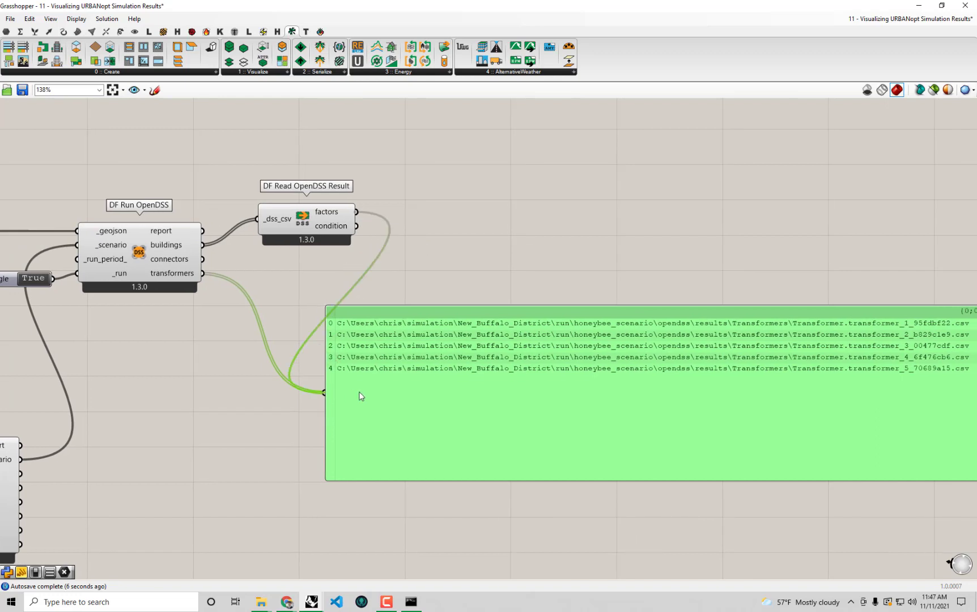
pyautogui.moveTo(491, 380); pyautogui.dragTo(424, 367, button='right')
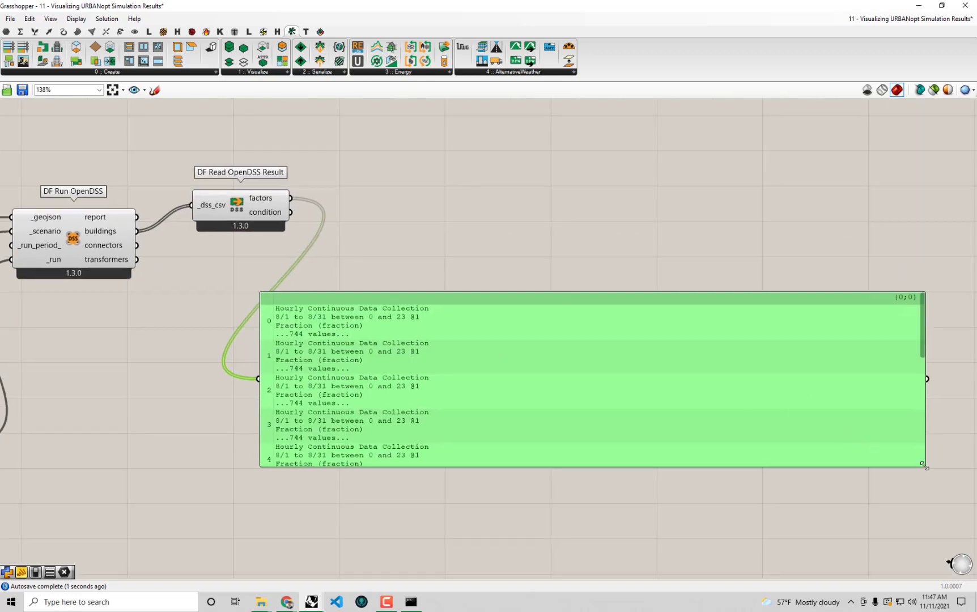
pyautogui.moveTo(927, 468); pyautogui.dragTo(487, 504)
pyautogui.moveTo(421, 455); pyautogui.dragTo(529, 359)
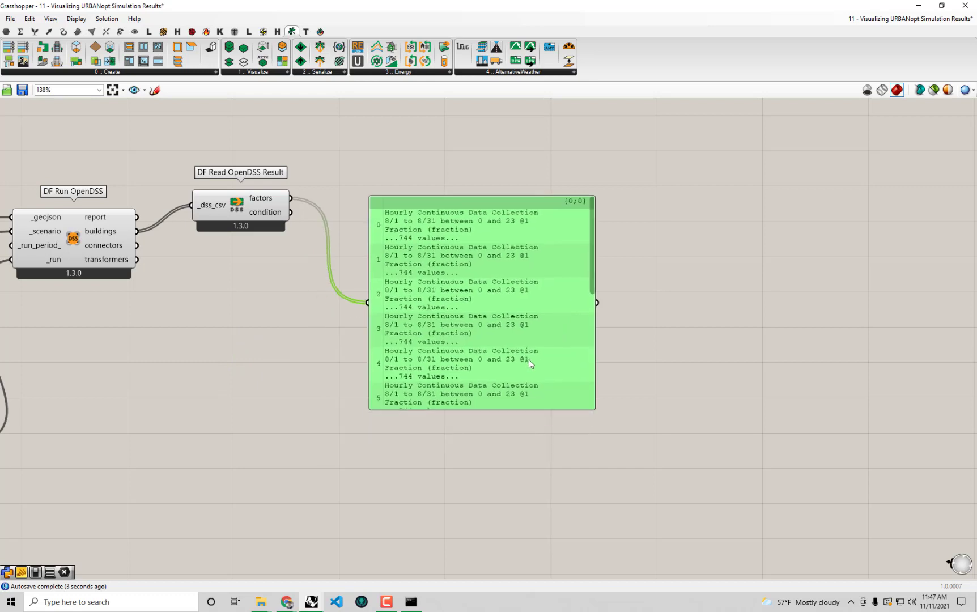
pyautogui.moveTo(488, 312); pyautogui.dragTo(618, 338, button='right')
pyautogui.scroll(1, 616, 337)
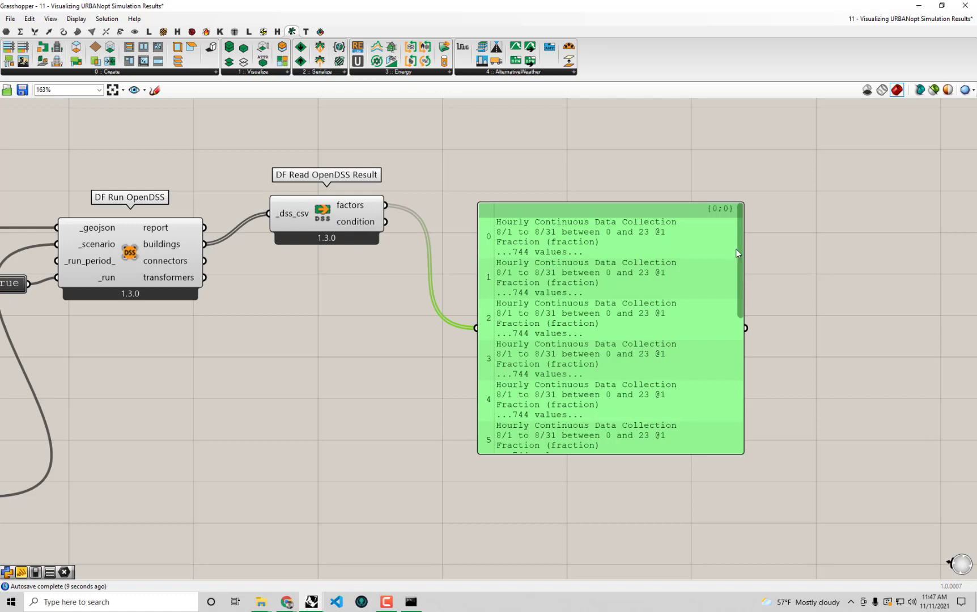
pyautogui.moveTo(738, 253); pyautogui.dragTo(741, 229)
# Show the voltage condition output in the panel instead and move it up out of the way
pyautogui.moveTo(386, 221); pyautogui.dragTo(476, 328)
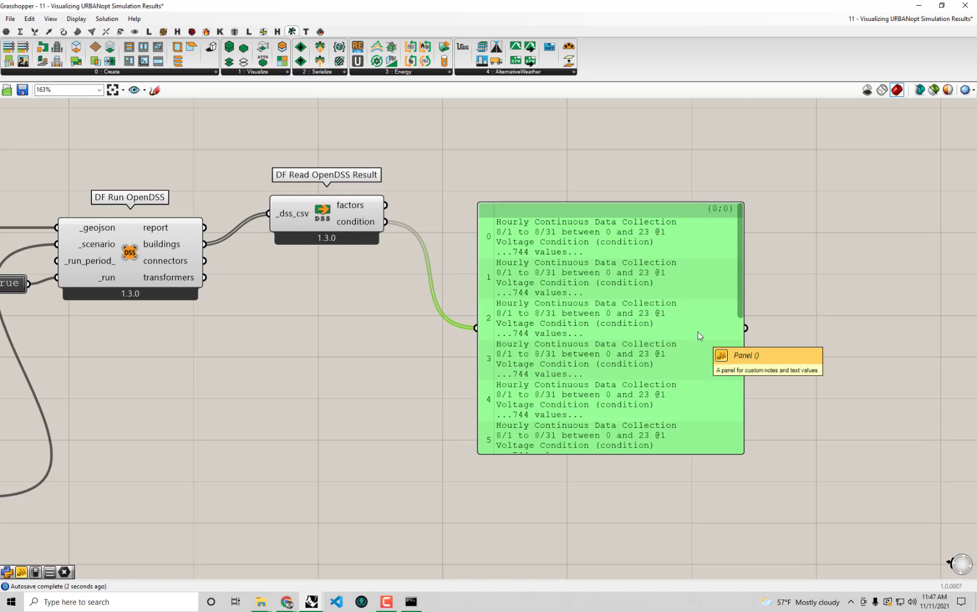
pyautogui.moveTo(505, 294); pyautogui.dragTo(566, 213)
pyautogui.moveTo(595, 243); pyautogui.dragTo(656, 289, button='right')
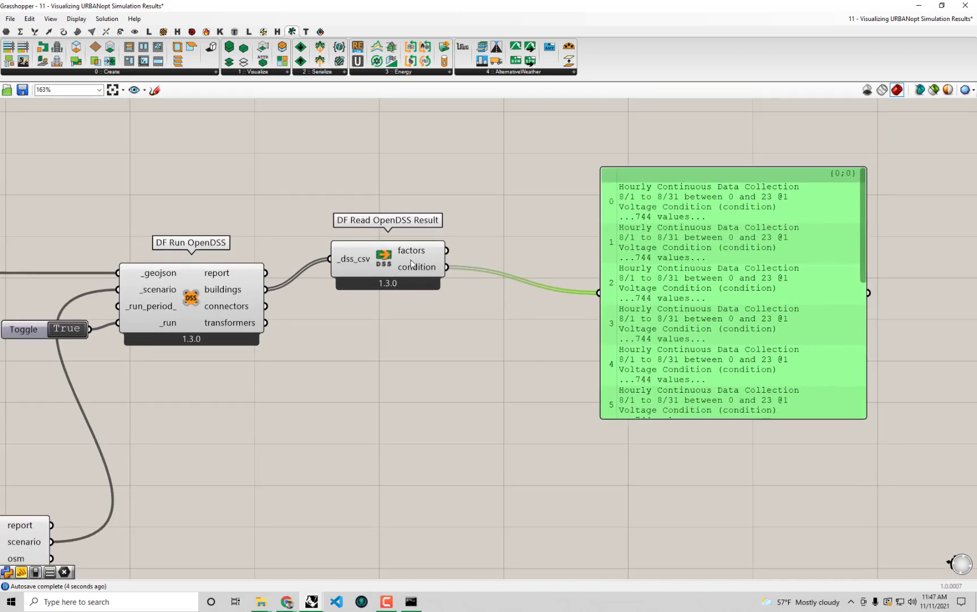
pyautogui.click(408, 313)
pyautogui.click(419, 358)
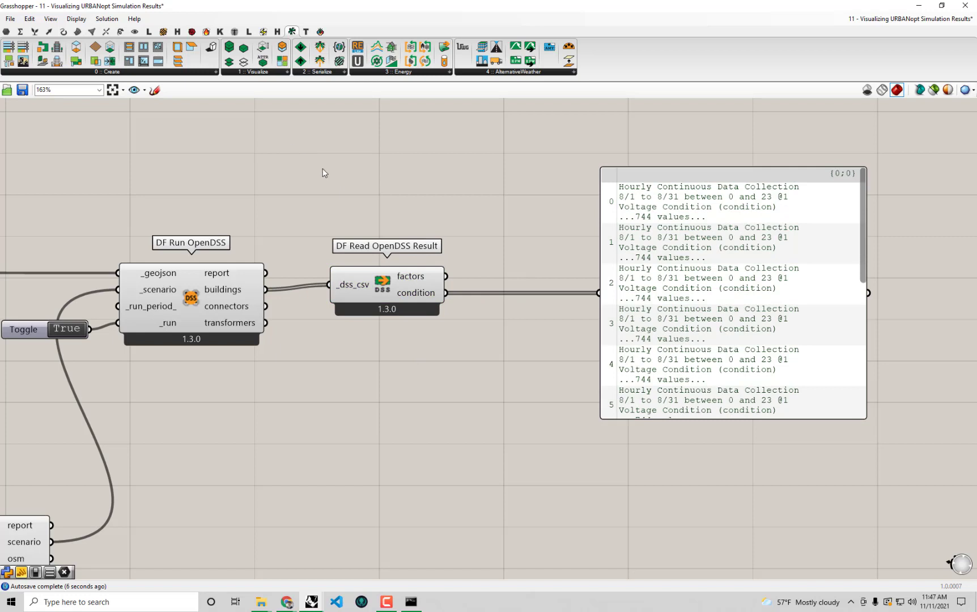
pyautogui.moveTo(743, 255); pyautogui.dragTo(770, 196)
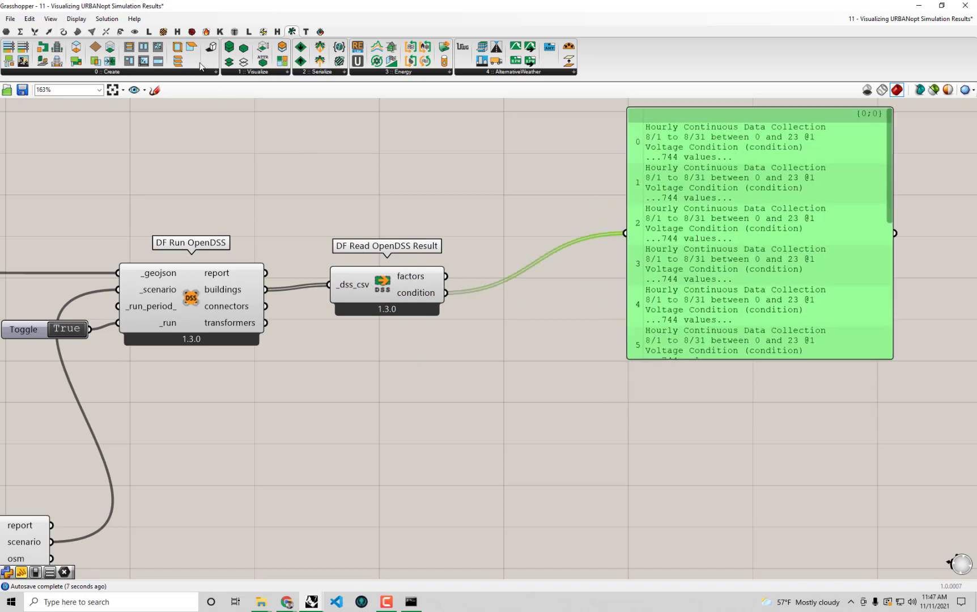
# Add LB Hourly Plot, feed the factors into _data, and dock Grasshopper beside Rhino
pyautogui.click(192, 32)
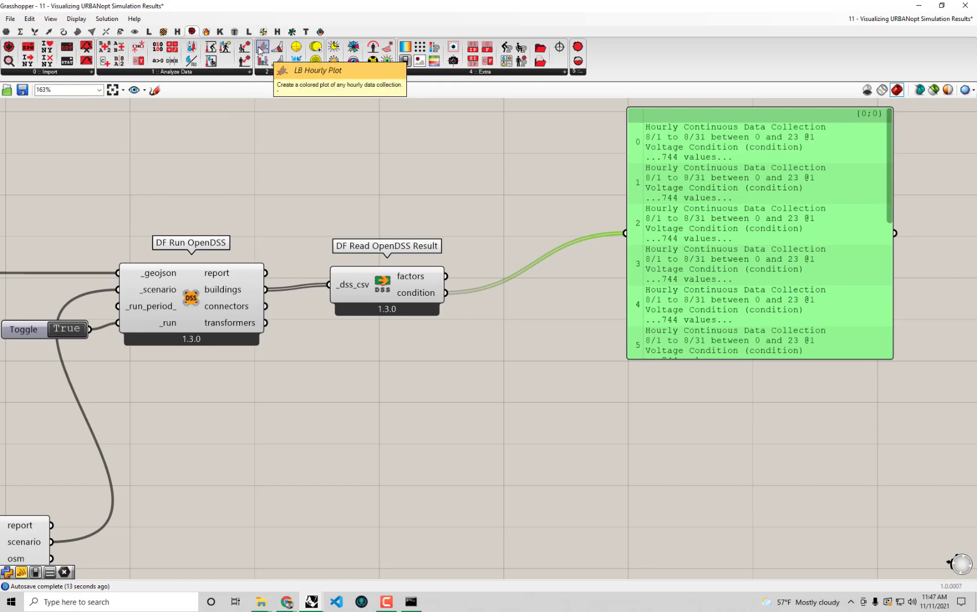
pyautogui.moveTo(260, 50); pyautogui.dragTo(569, 404)
pyautogui.moveTo(733, 314); pyautogui.dragTo(737, 245)
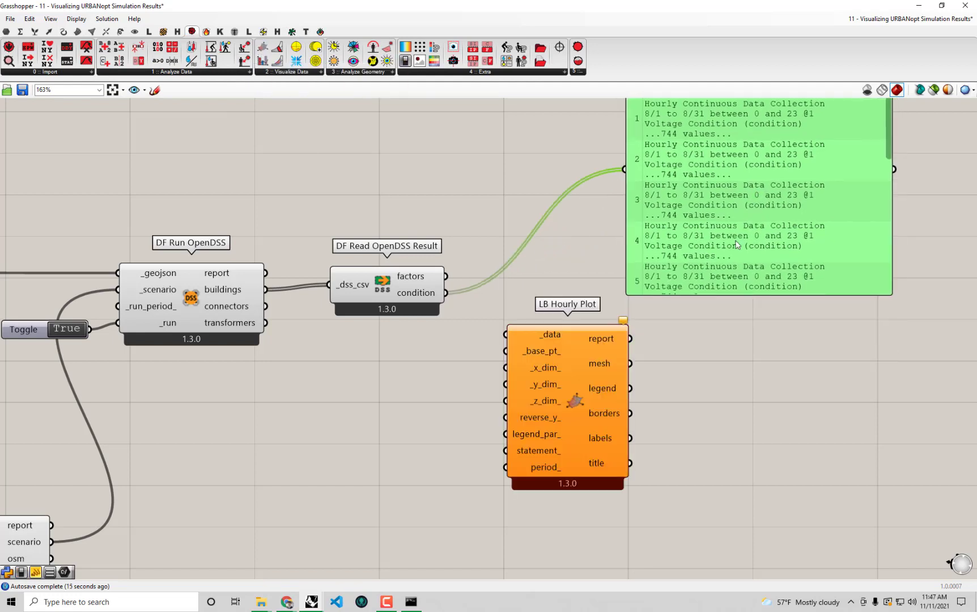
pyautogui.moveTo(541, 289); pyautogui.dragTo(502, 298, button='right')
pyautogui.moveTo(407, 287); pyautogui.dragTo(466, 343)
pyautogui.click(774, 442)
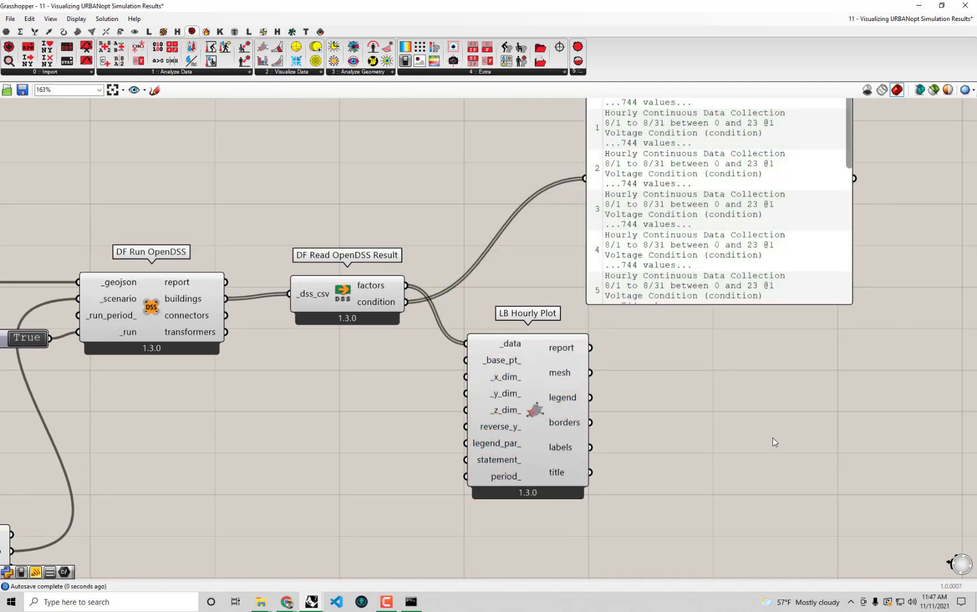
pyautogui.moveTo(507, 5); pyautogui.dragTo(972, 149)
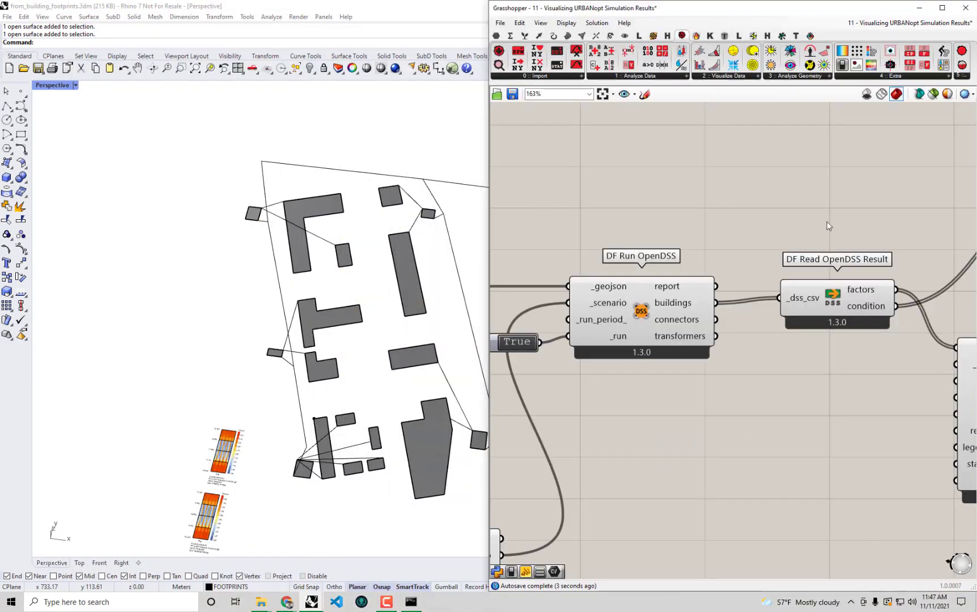
# Maximize the Top view and review the voltage-fraction charts from Hospital2 and Mall1 to Residential1
pyautogui.doubleClick(41, 87)
pyautogui.doubleClick(40, 86)
pyautogui.moveTo(260, 459); pyautogui.dragTo(309, 301, button='right')
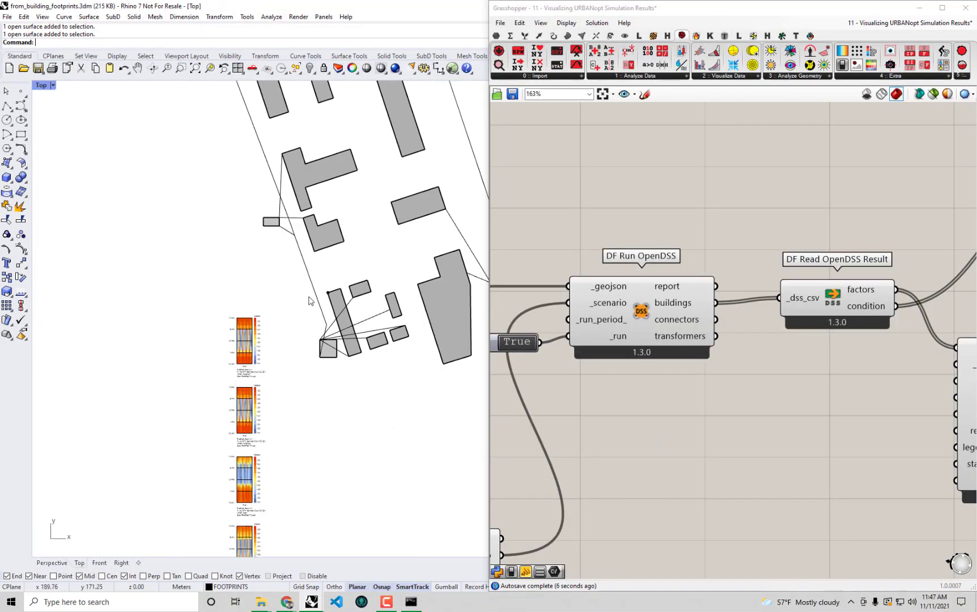
pyautogui.moveTo(260, 344)
pyautogui.mouseDown(button='right')
pyautogui.moveTo(292, 270)
pyautogui.moveTo(267, 255)
pyautogui.mouseUp(button='right')
pyautogui.scroll(12, 284, 274)
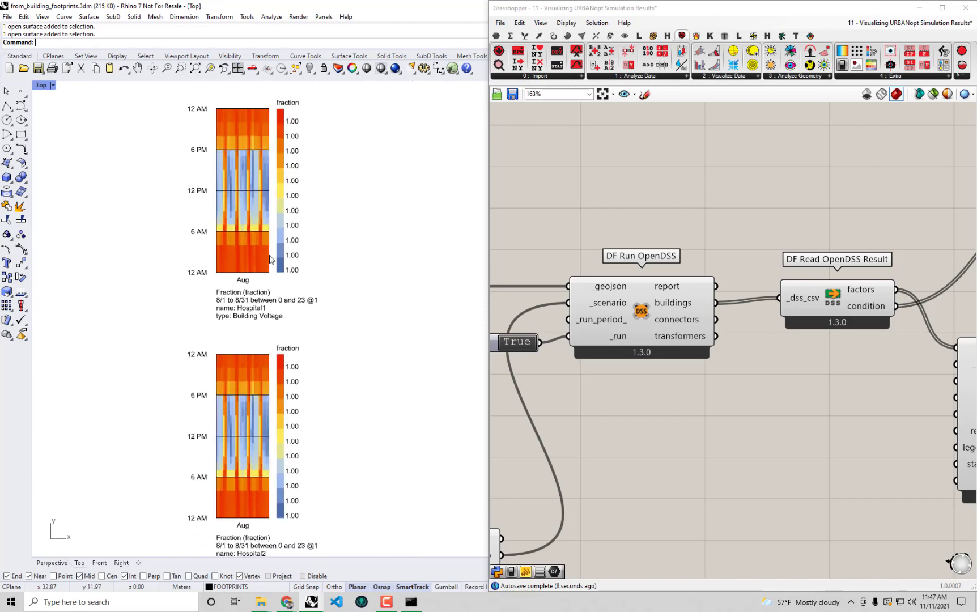
pyautogui.scroll(-4, 267, 256)
pyautogui.moveTo(268, 338); pyautogui.dragTo(288, 112, button='right')
pyautogui.moveTo(288, 371); pyautogui.dragTo(305, 265, button='right')
pyautogui.scroll(6, 277, 326)
pyautogui.moveTo(299, 419); pyautogui.dragTo(274, 276, button='right')
pyautogui.moveTo(282, 390); pyautogui.dragTo(277, 266, button='right')
pyautogui.scroll(-6, 278, 269)
pyautogui.moveTo(290, 347); pyautogui.dragTo(294, 226, button='right')
pyautogui.moveTo(247, 370); pyautogui.dragTo(243, 240, button='right')
pyautogui.moveTo(262, 400); pyautogui.dragTo(266, 366, button='right')
pyautogui.scroll(6, 266, 367)
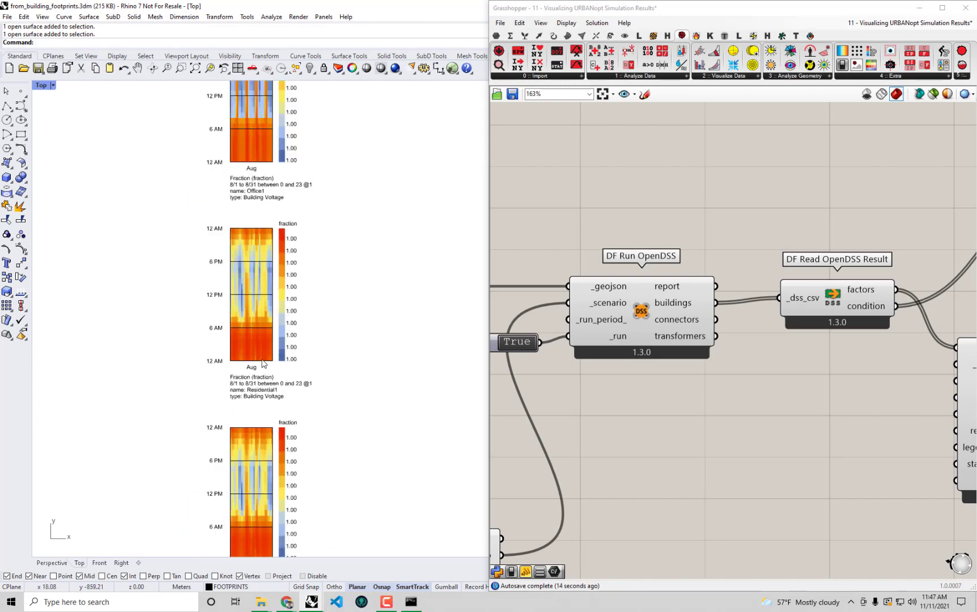
# Locate LB Hourly Plot in Grasshopper and check the Residential2 to Residential4 voltage charts
pyautogui.moveTo(946, 391); pyautogui.dragTo(744, 323, button='right')
pyautogui.moveTo(820, 329); pyautogui.dragTo(812, 373, button='right')
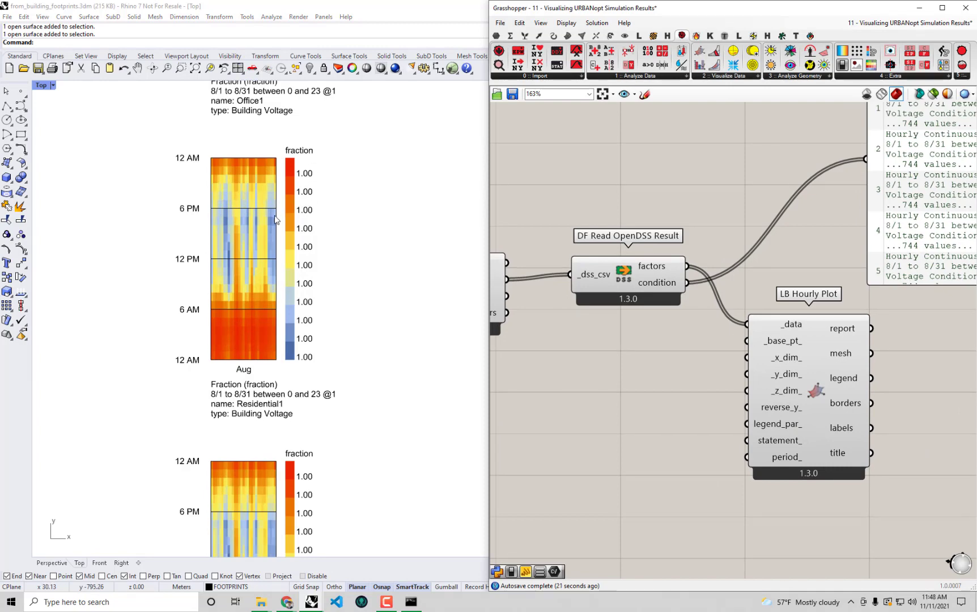
pyautogui.moveTo(295, 412); pyautogui.dragTo(299, 289, button='right')
pyautogui.moveTo(305, 383); pyautogui.dragTo(326, 286, button='right')
pyautogui.moveTo(315, 356)
pyautogui.mouseDown(button='right')
pyautogui.moveTo(307, 287)
pyautogui.moveTo(315, 312)
pyautogui.mouseUp(button='right')
pyautogui.moveTo(362, 532); pyautogui.dragTo(356, 299, button='right')
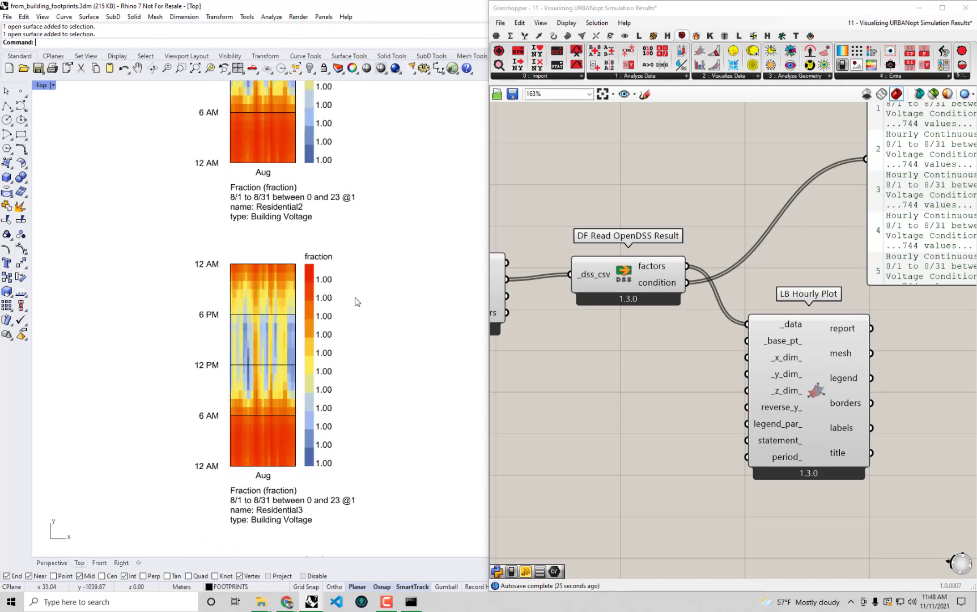
pyautogui.moveTo(367, 357); pyautogui.dragTo(355, 264, button='right')
pyautogui.moveTo(357, 444); pyautogui.dragTo(375, 353, button='right')
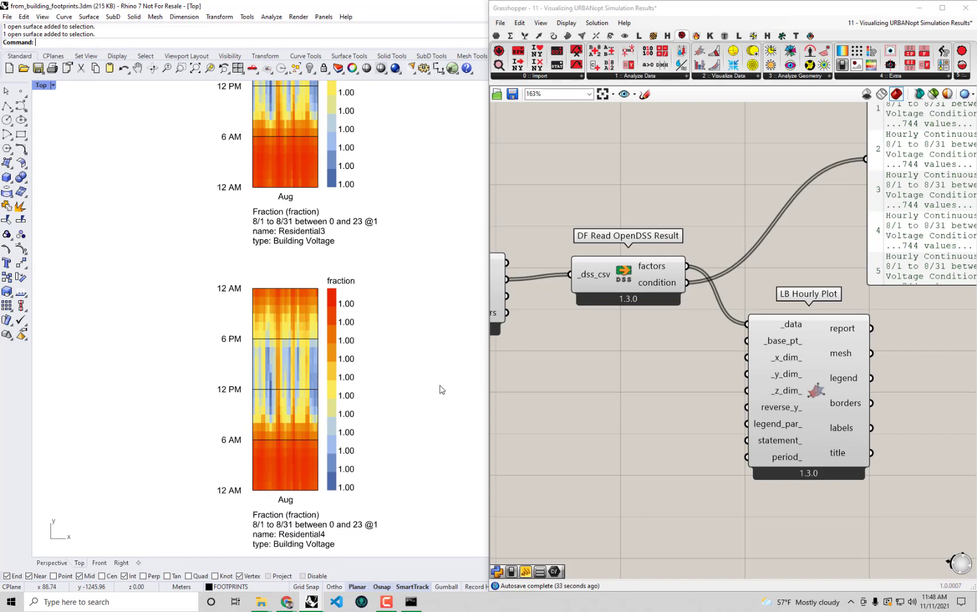
# Wire DF Read OpenDSS Result's condition output into LB Hourly Plot's _data, replacing factors
pyautogui.scroll(-4, 441, 390)
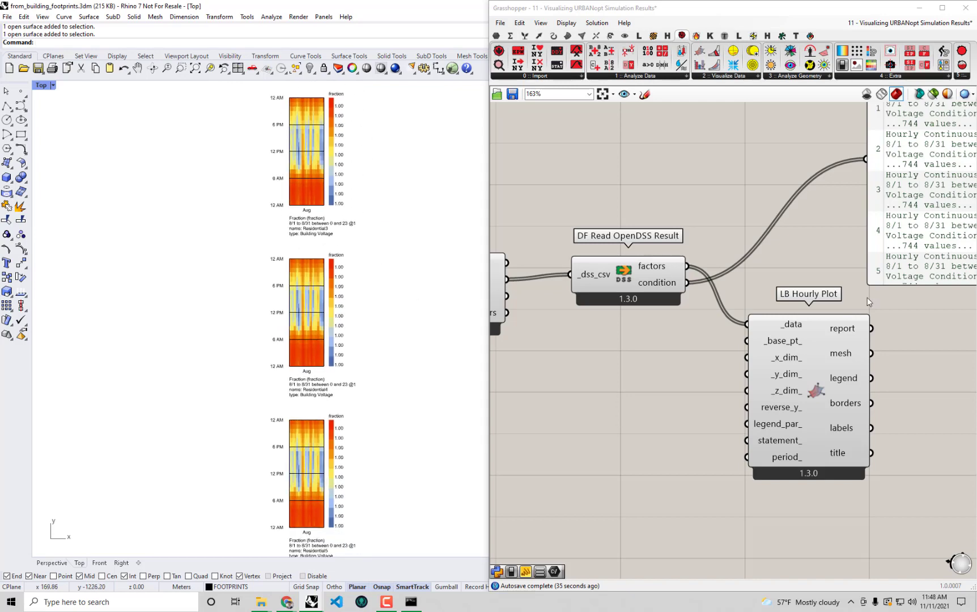
pyautogui.moveTo(834, 358); pyautogui.dragTo(850, 363)
pyautogui.scroll(-5, 375, 338)
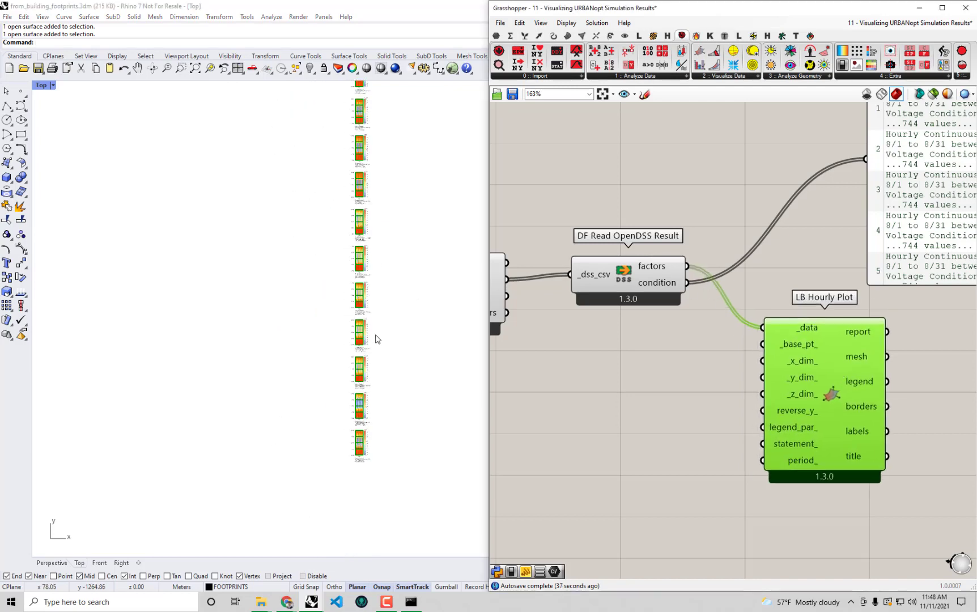
pyautogui.moveTo(376, 338); pyautogui.dragTo(318, 461, button='right')
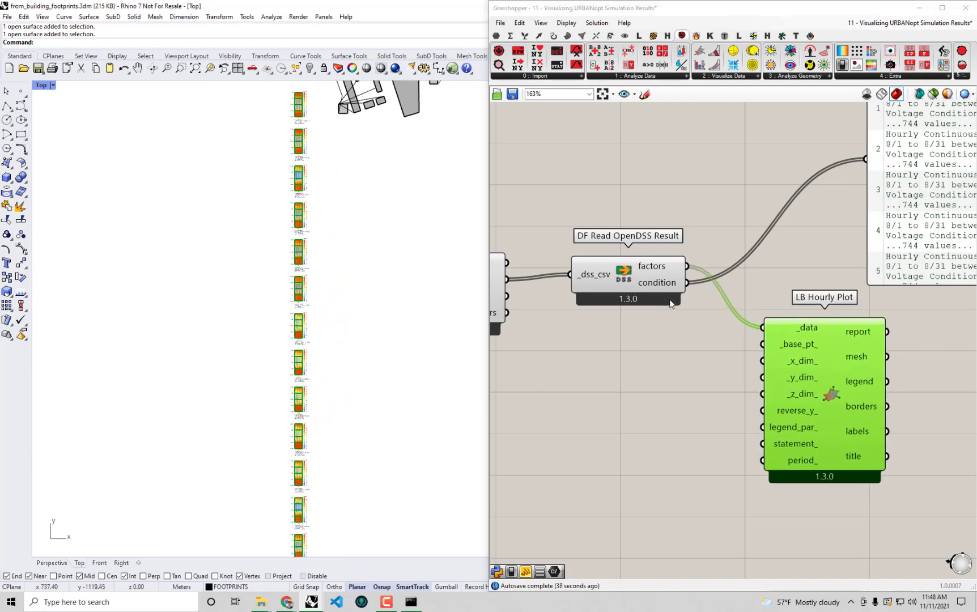
pyautogui.moveTo(687, 282); pyautogui.dragTo(763, 327)
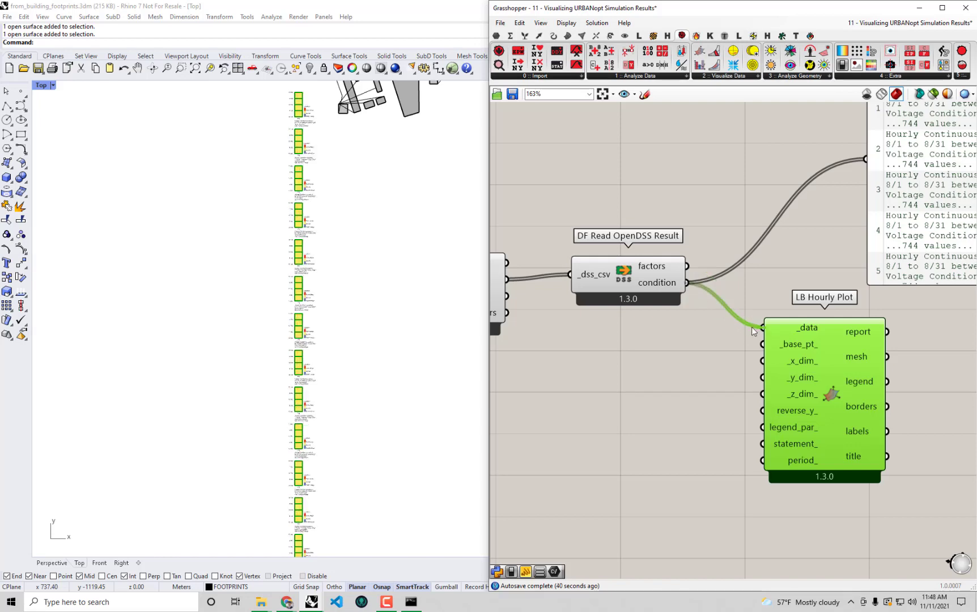
pyautogui.click(671, 463)
# Inspect the new Hospital1, Hospital2, Mall1 and Mixeduse2 condition charts, all Normal
pyautogui.scroll(8, 366, 229)
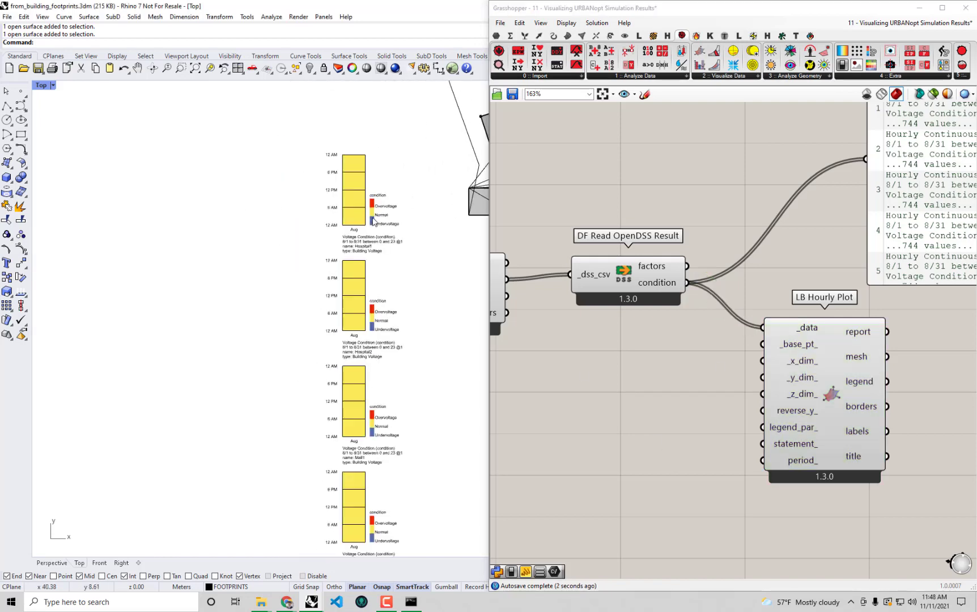
pyautogui.moveTo(324, 170); pyautogui.dragTo(326, 262, button='right')
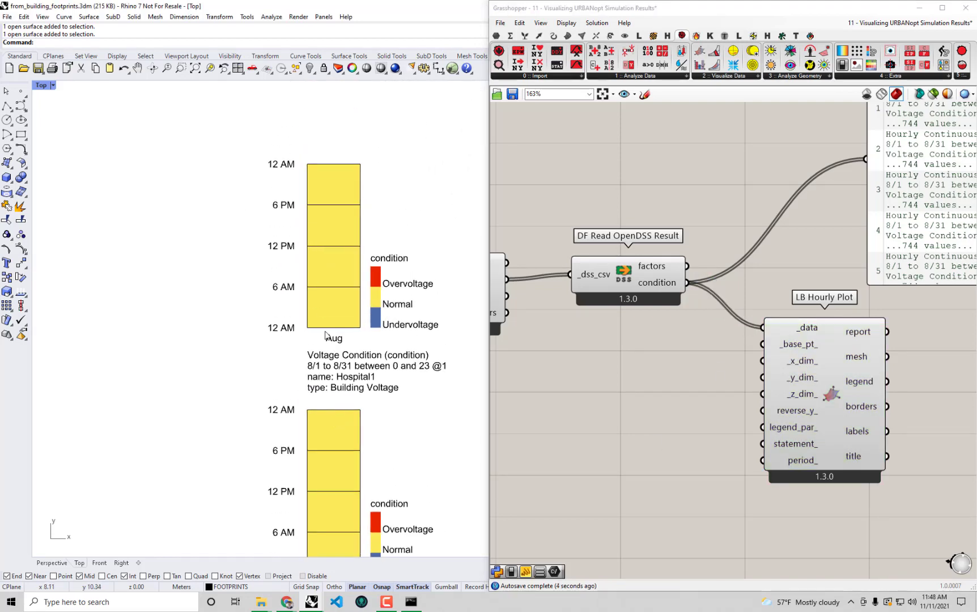
pyautogui.moveTo(357, 480); pyautogui.dragTo(351, 338, button='right')
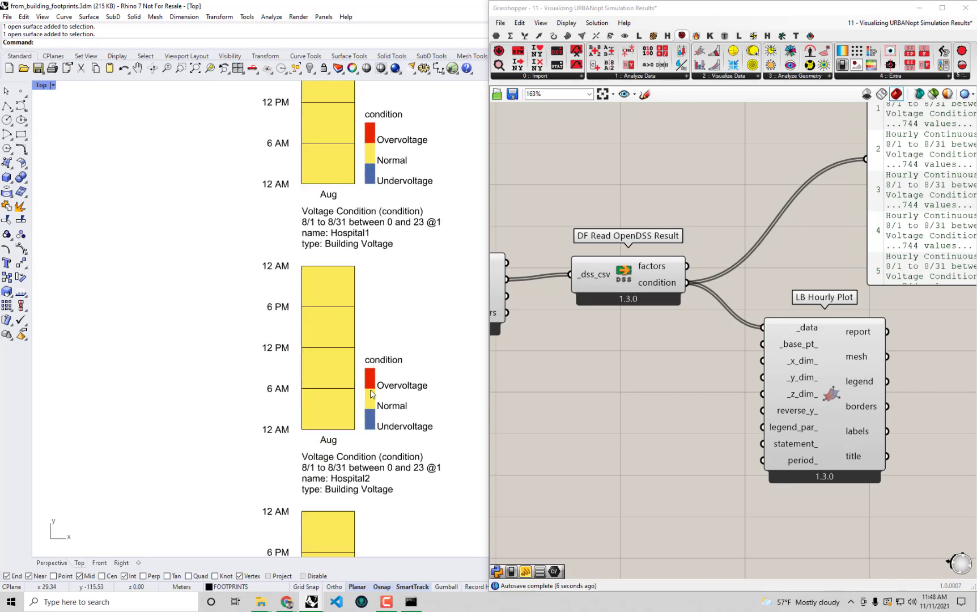
pyautogui.moveTo(387, 403); pyautogui.dragTo(372, 287, button='right')
pyautogui.moveTo(363, 468); pyautogui.dragTo(352, 293, button='right')
pyautogui.moveTo(352, 527); pyautogui.dragTo(366, 319, button='right')
pyautogui.moveTo(338, 493); pyautogui.dragTo(315, 315, button='right')
pyautogui.scroll(-20, 334, 365)
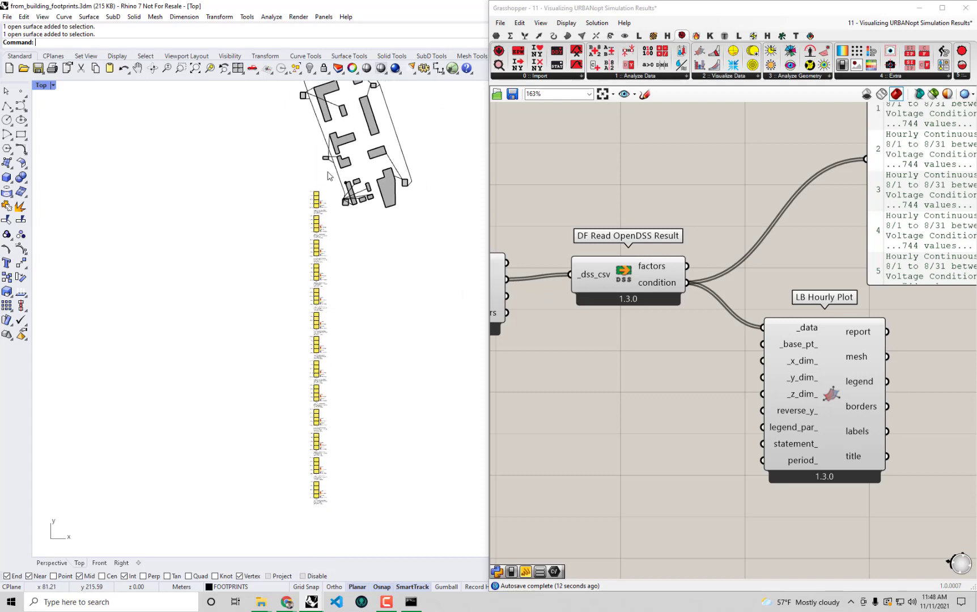
pyautogui.scroll(10, 311, 229)
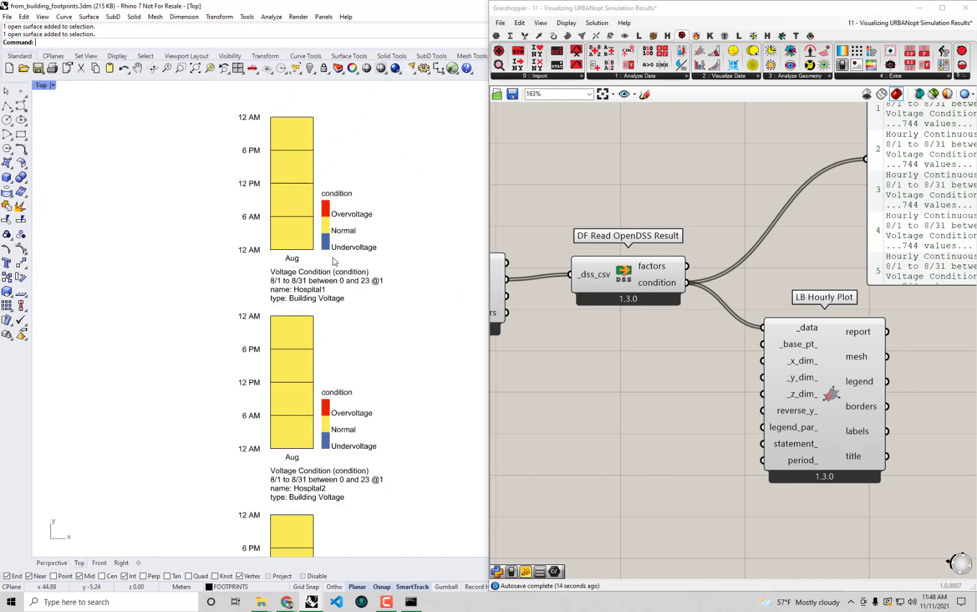
# Bring the DF Run OpenDSS component into view on the Grasshopper canvas
pyautogui.click(673, 344)
pyautogui.scroll(-2, 673, 344)
pyautogui.moveTo(604, 311); pyautogui.dragTo(659, 283, button='right')
pyautogui.scroll(1, 587, 293)
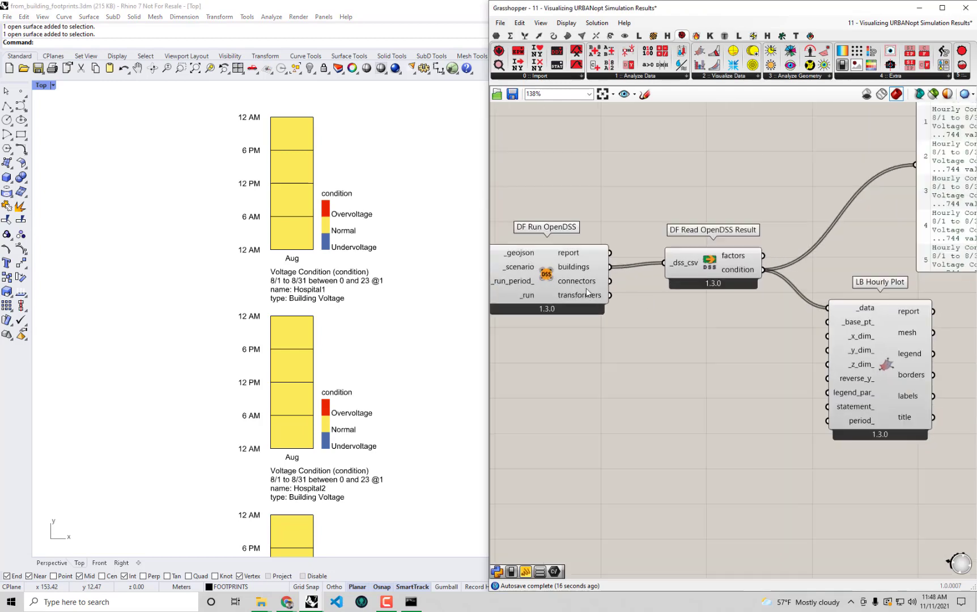
pyautogui.scroll(1, 587, 293)
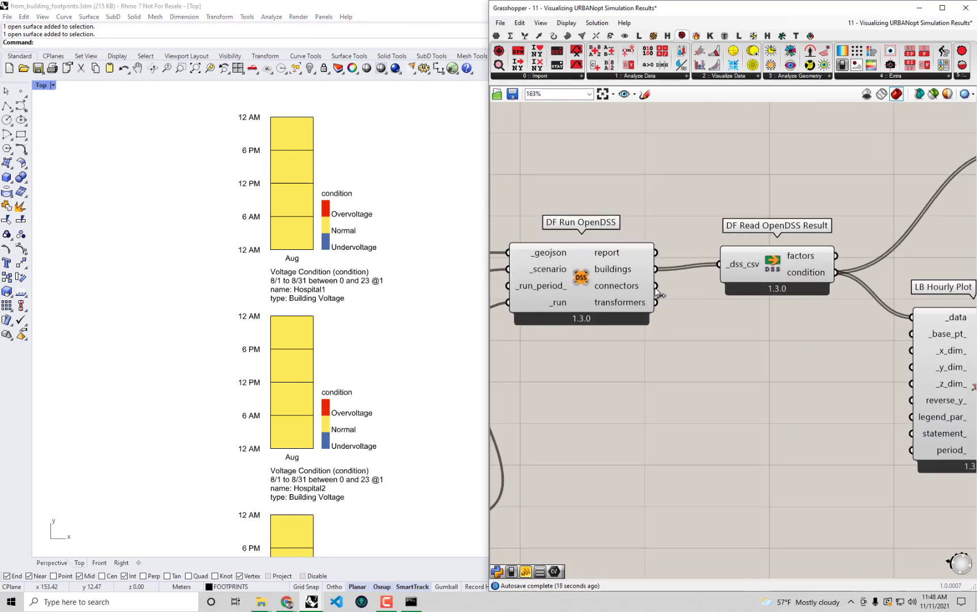
# Feed the DF Run OpenDSS connectors results into the reader and view the connector charts
pyautogui.keyDown('shift'); pyautogui.moveTo(656, 287); pyautogui.dragTo(732, 265); pyautogui.keyUp('shift')
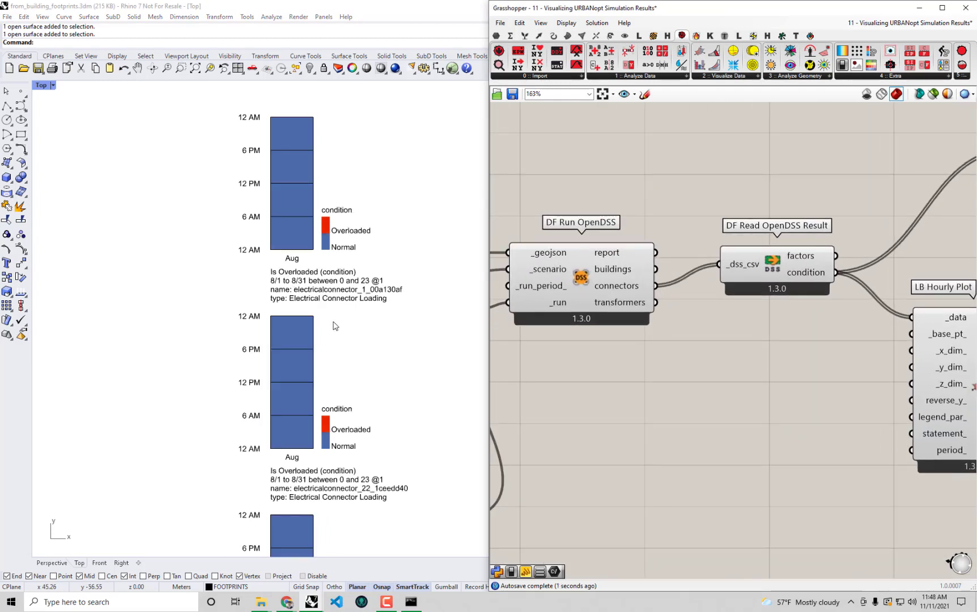
pyautogui.scroll(3, 334, 326)
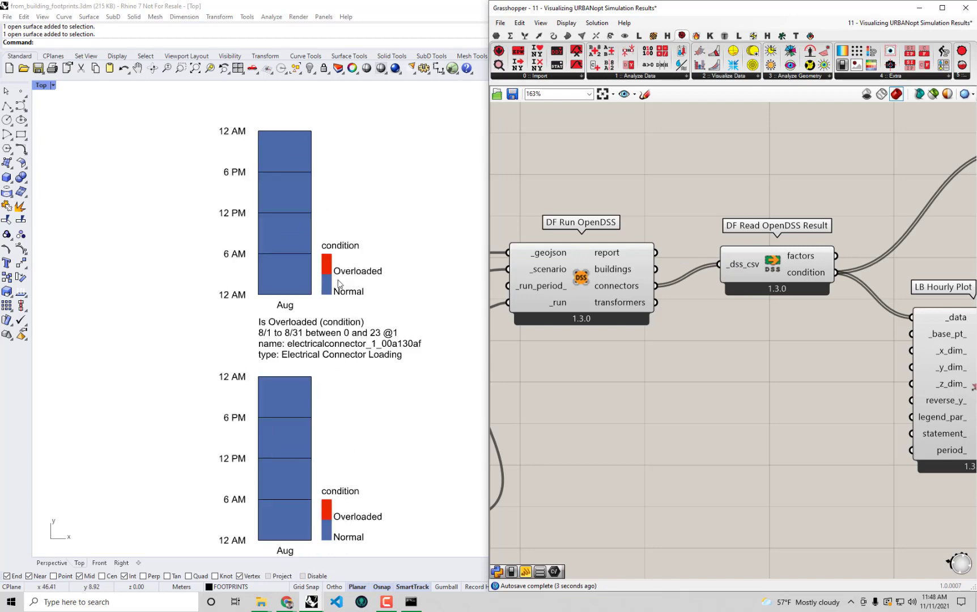
pyautogui.click(350, 432)
pyautogui.scroll(-5, 337, 425)
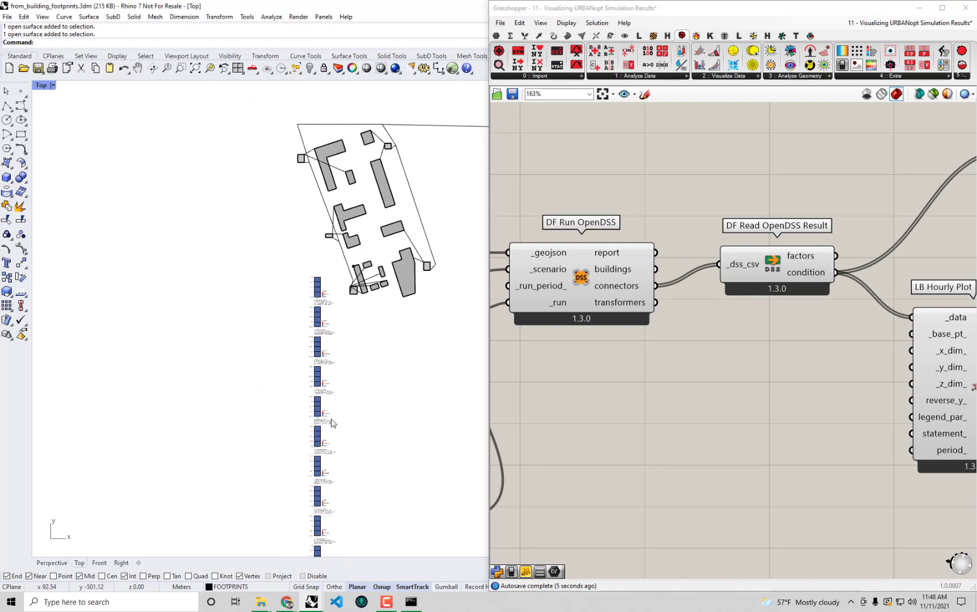
pyautogui.moveTo(332, 423); pyautogui.dragTo(311, 236, button='right')
pyautogui.moveTo(319, 379); pyautogui.dragTo(343, 149, button='right')
pyautogui.moveTo(345, 332); pyautogui.dragTo(322, 498, button='right')
# Plot connector loading fractions instead of overload condition and compare the first three connector charts
pyautogui.moveTo(835, 255); pyautogui.dragTo(912, 318)
pyautogui.scroll(10, 294, 254)
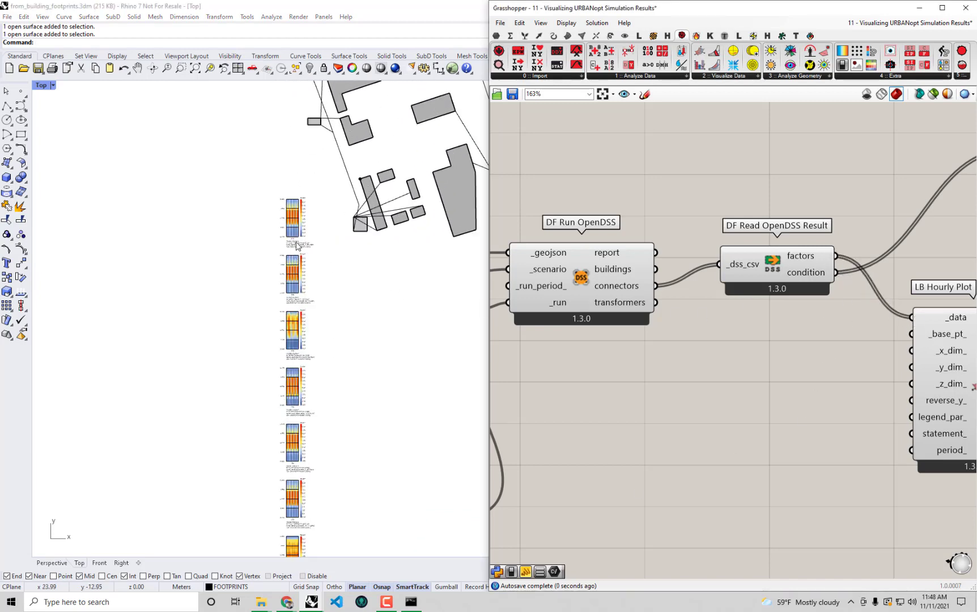
pyautogui.moveTo(342, 403); pyautogui.dragTo(350, 338, button='right')
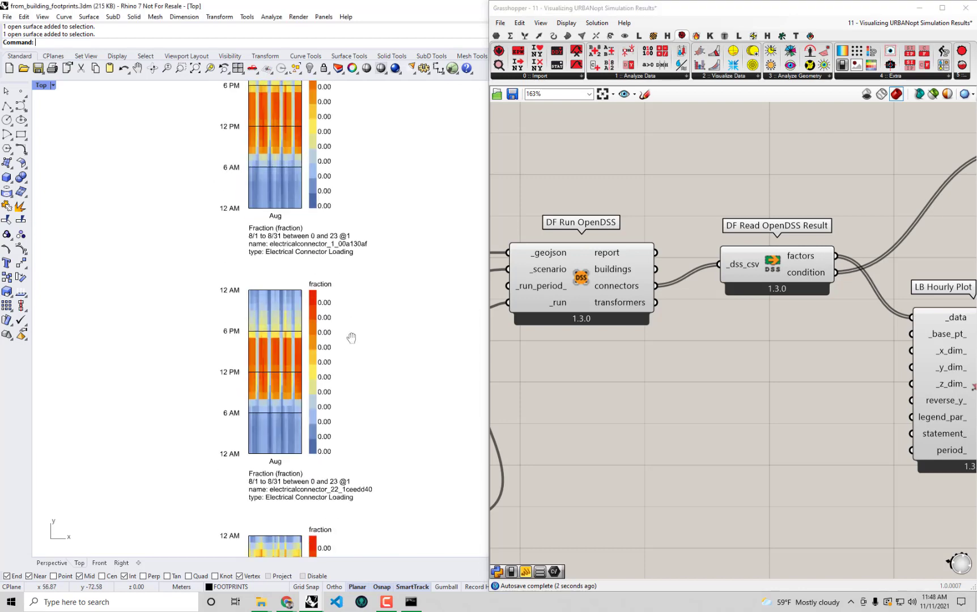
pyautogui.moveTo(350, 497); pyautogui.dragTo(342, 301, button='right')
pyautogui.moveTo(330, 226); pyautogui.dragTo(340, 412, button='right')
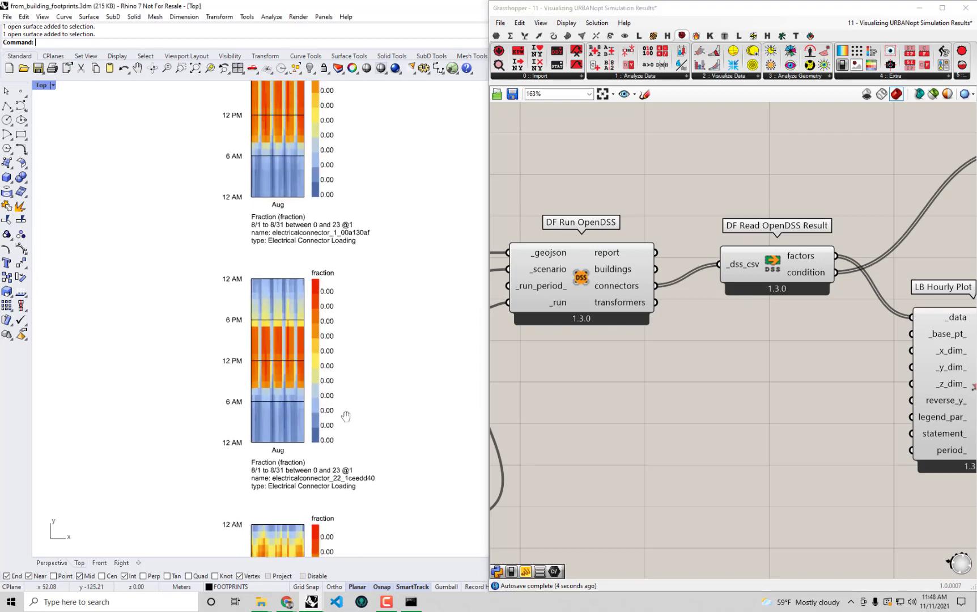
pyautogui.moveTo(369, 305); pyautogui.dragTo(359, 427, button='right')
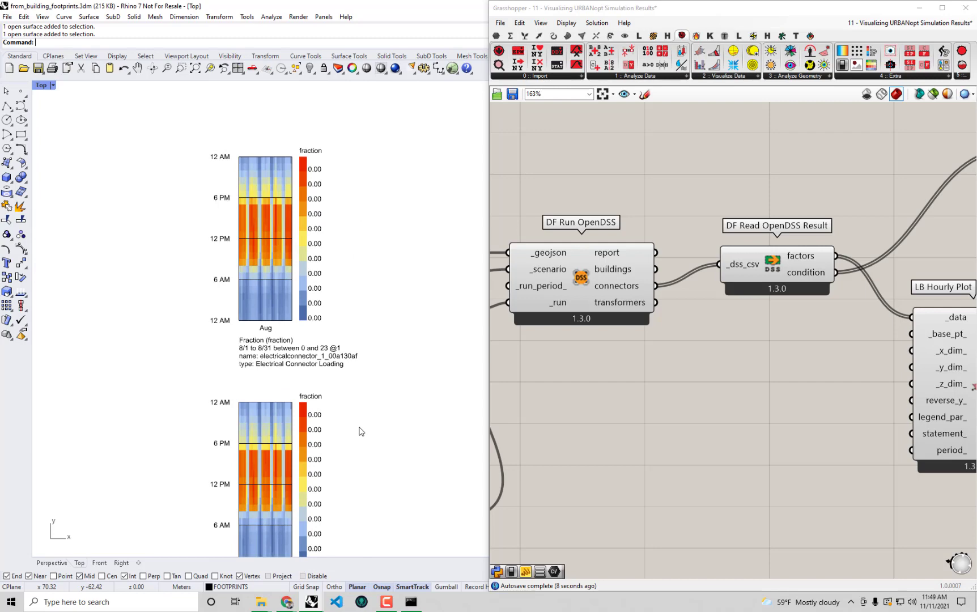
# Check the later connector charts, then feed the transformers output into the reader's _dss_csv
pyautogui.scroll(2, 270, 215)
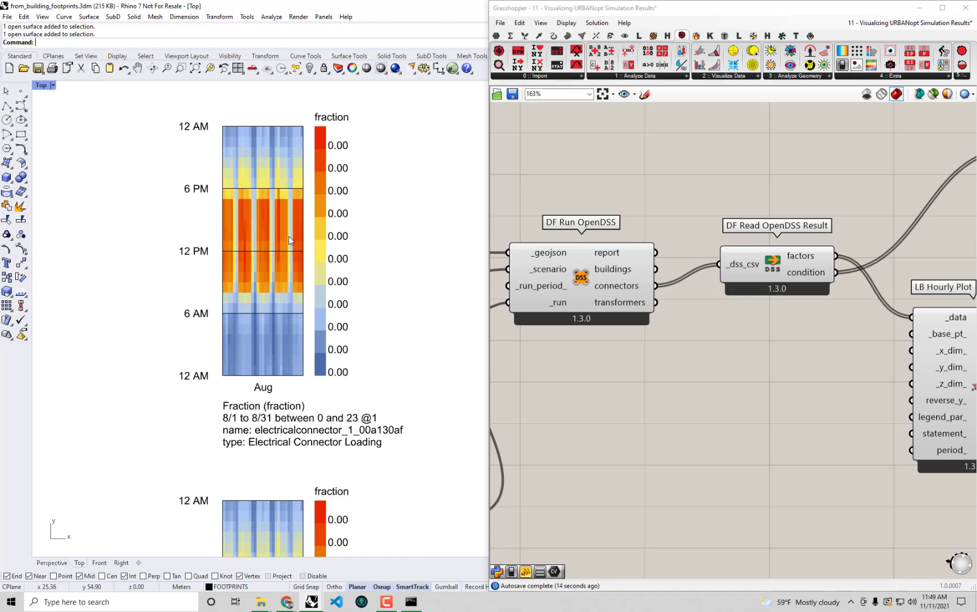
pyautogui.scroll(-6, 295, 314)
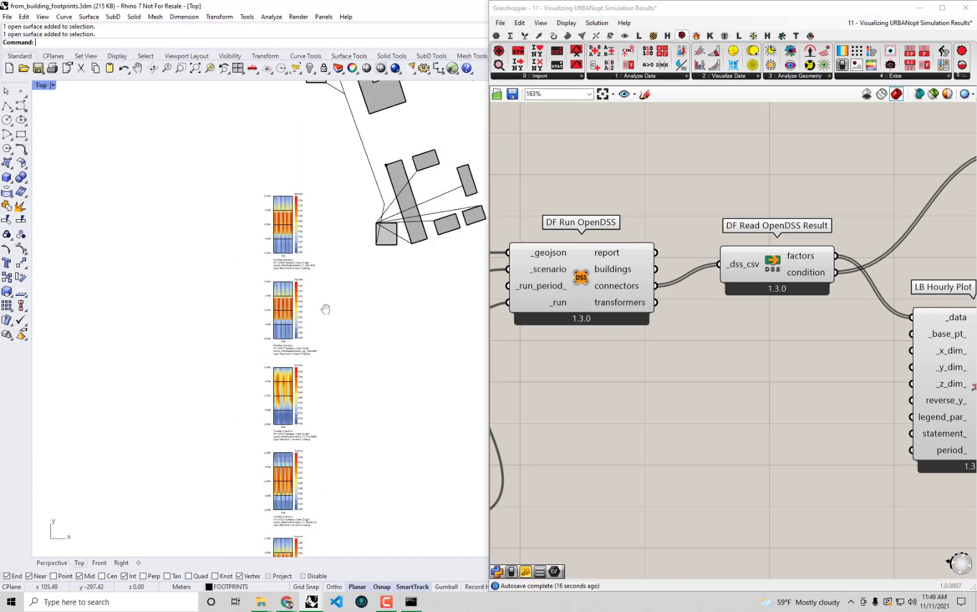
pyautogui.moveTo(326, 309); pyautogui.dragTo(287, 128, button='right')
pyautogui.moveTo(279, 428); pyautogui.dragTo(265, 294, button='right')
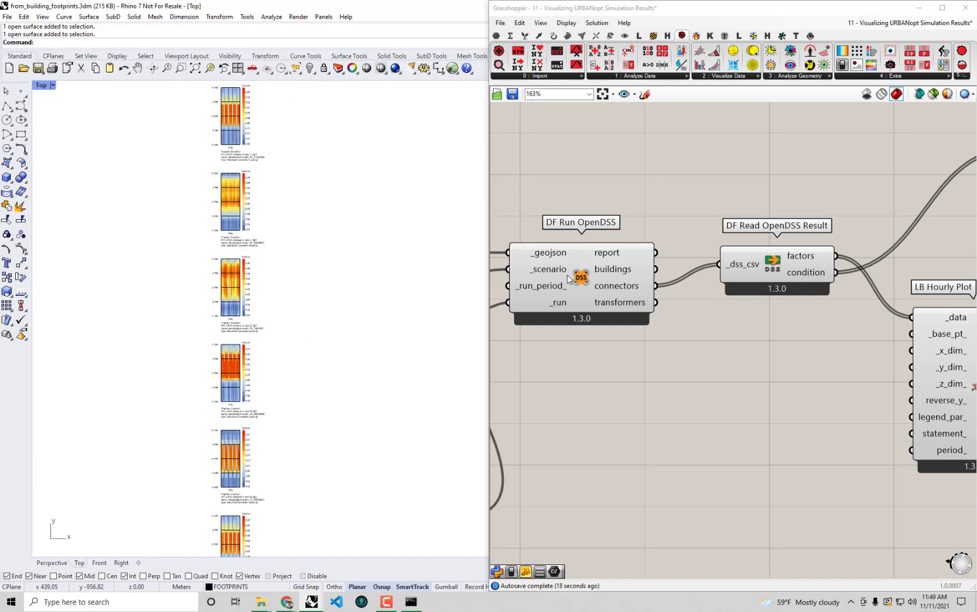
pyautogui.scroll(4, 230, 375)
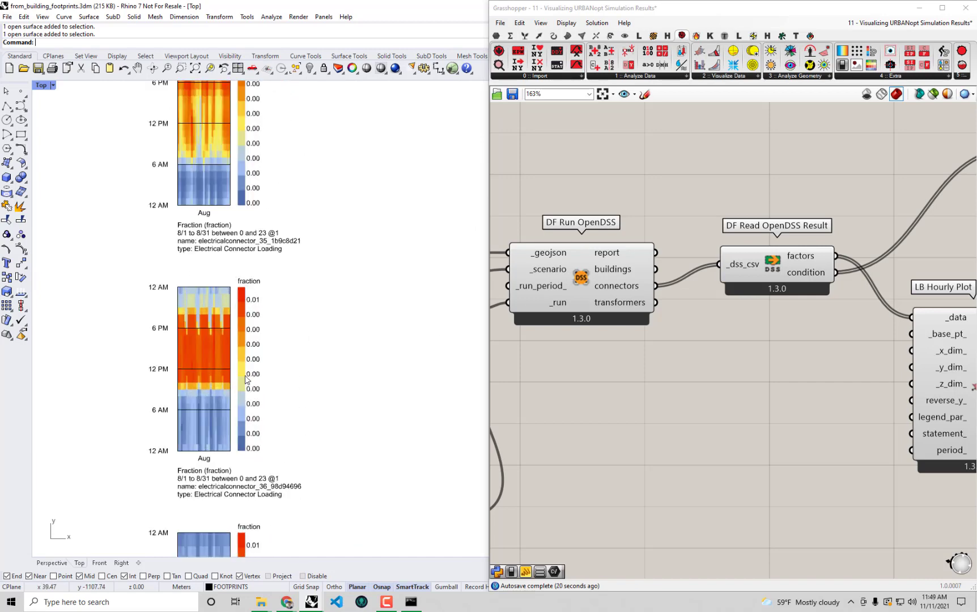
pyautogui.scroll(-10, 245, 380)
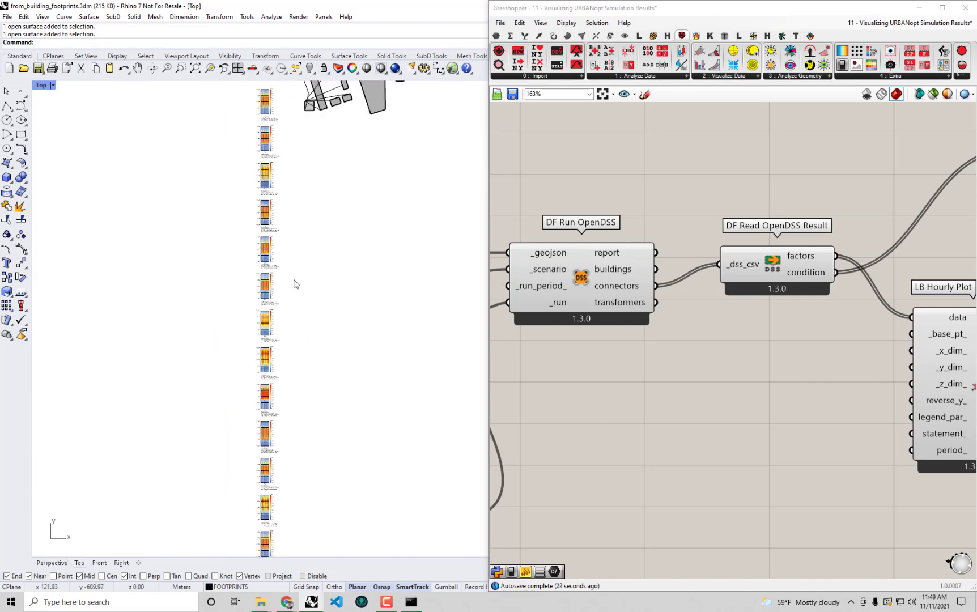
pyautogui.scroll(6, 278, 324)
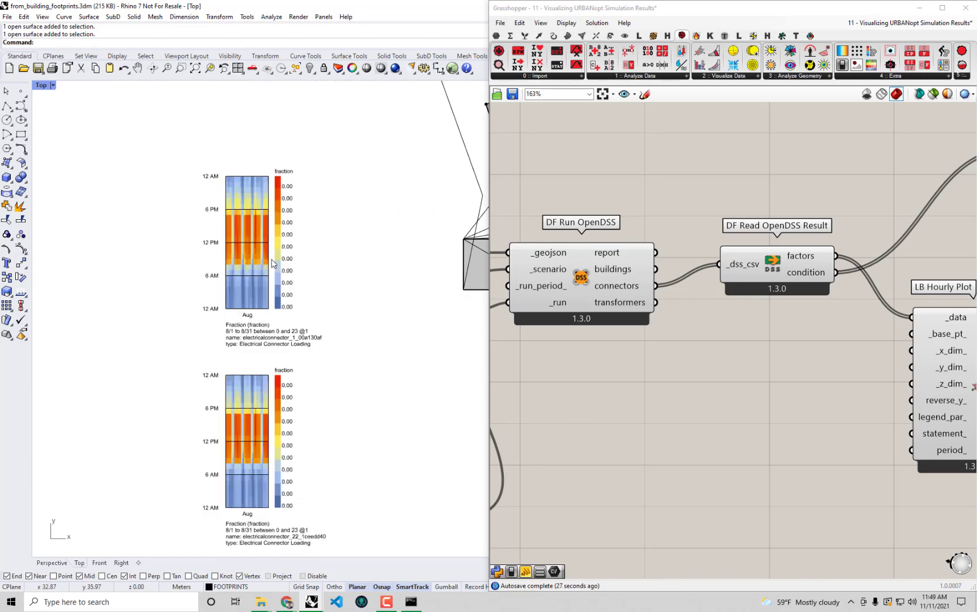
pyautogui.scroll(-8, 285, 387)
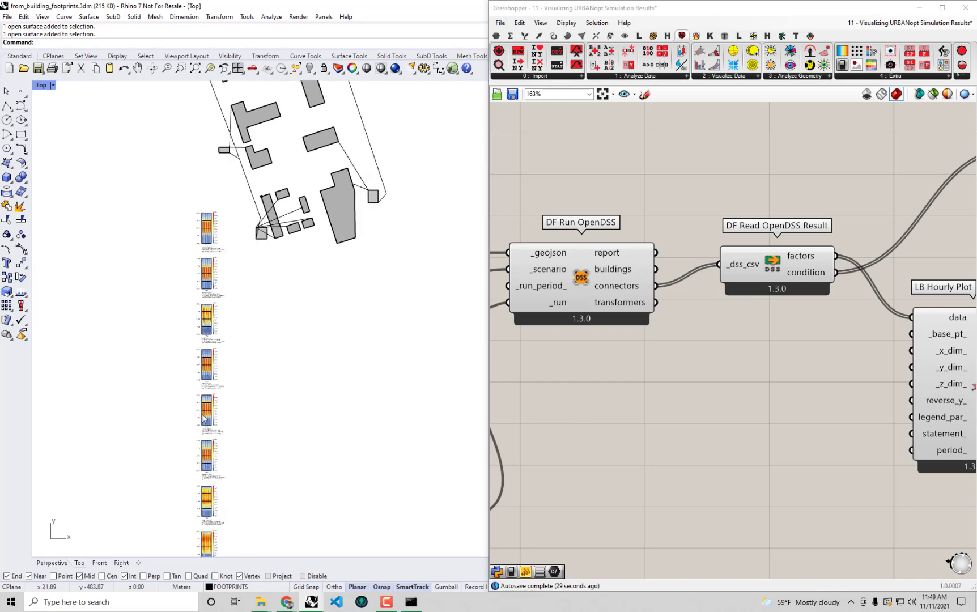
pyautogui.scroll(8, 284, 294)
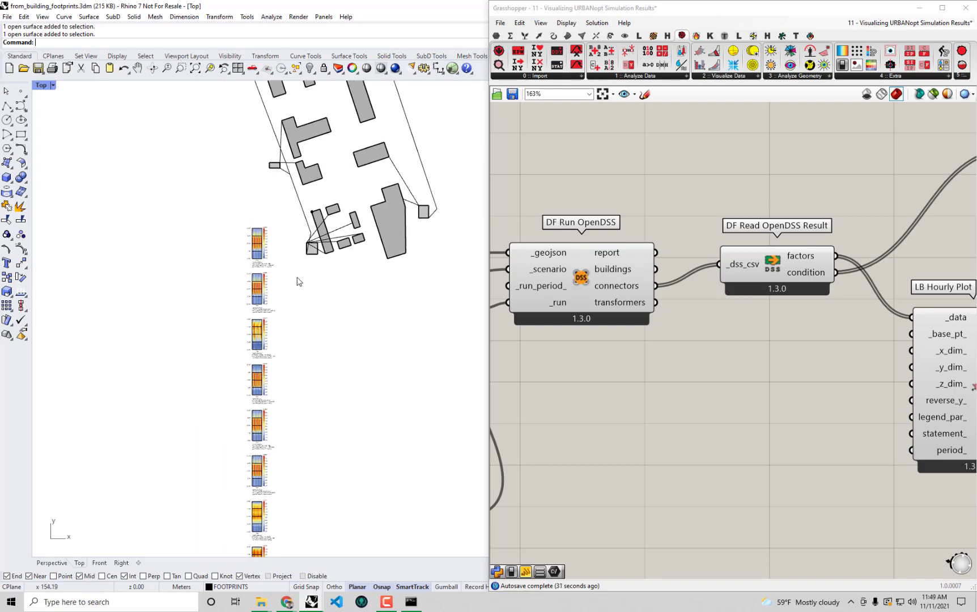
pyautogui.scroll(3, 252, 319)
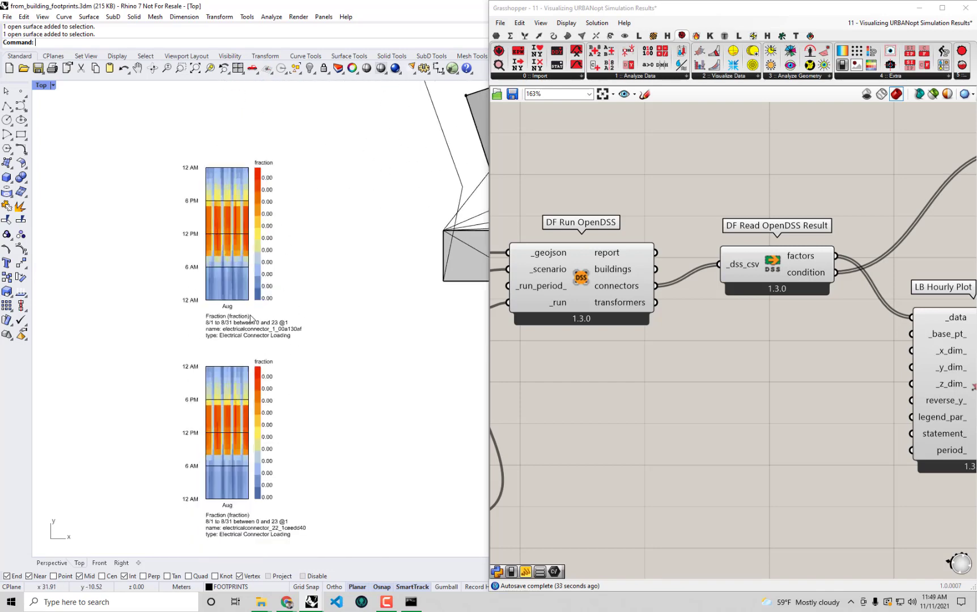
pyautogui.moveTo(655, 302); pyautogui.dragTo(718, 264)
pyautogui.scroll(4, 317, 187)
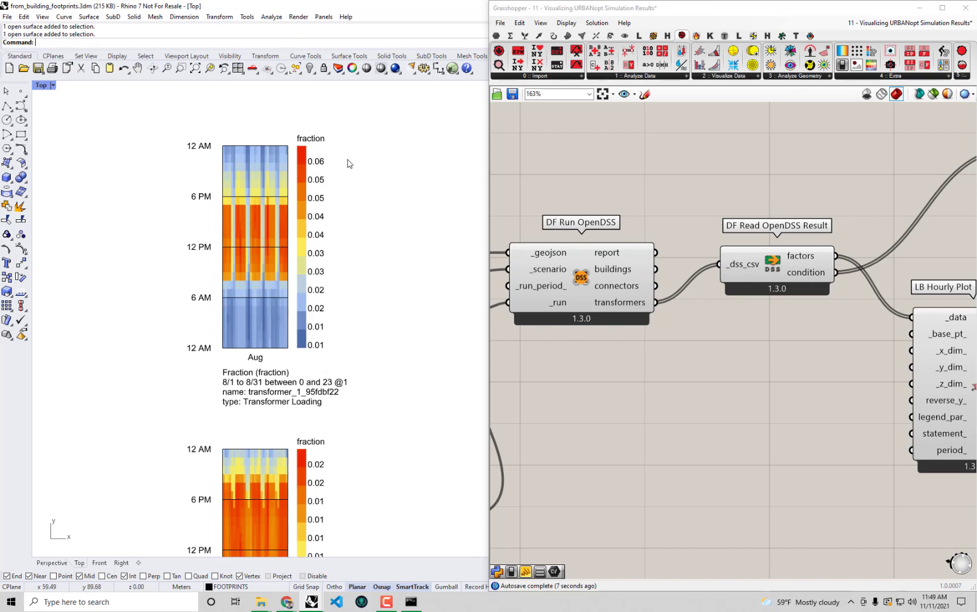
# Pan through the transformer loading-fraction charts, transformer_1 to transformer_3
pyautogui.moveTo(327, 205); pyautogui.dragTo(286, 191, button='right')
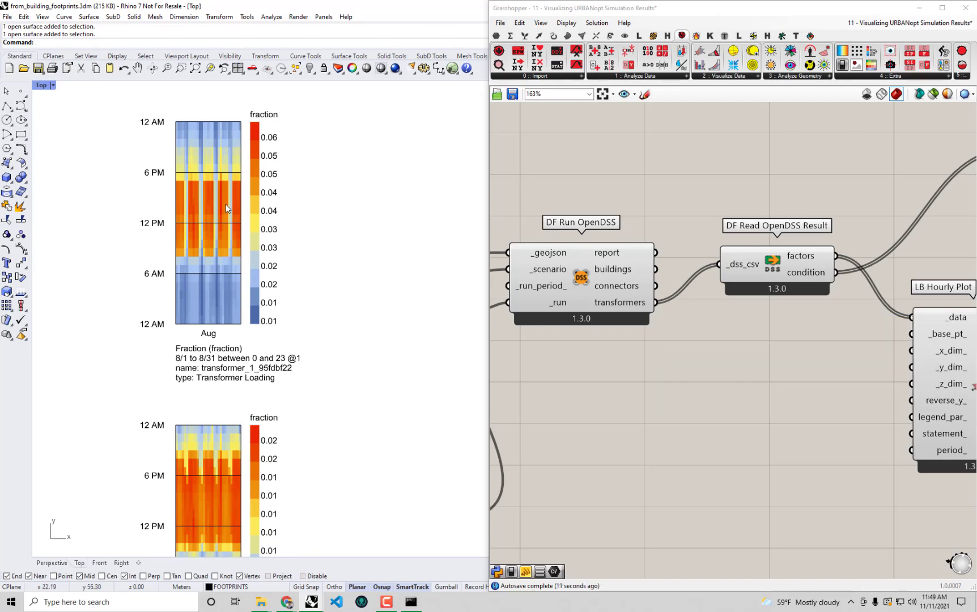
pyautogui.scroll(-4, 235, 185)
pyautogui.moveTo(240, 391); pyautogui.dragTo(250, 265, button='right')
pyautogui.moveTo(258, 527); pyautogui.dragTo(276, 221, button='right')
pyautogui.moveTo(302, 425); pyautogui.dragTo(293, 271, button='right')
pyautogui.moveTo(253, 385); pyautogui.dragTo(261, 243, button='right')
pyautogui.moveTo(278, 347); pyautogui.dragTo(270, 458, button='right')
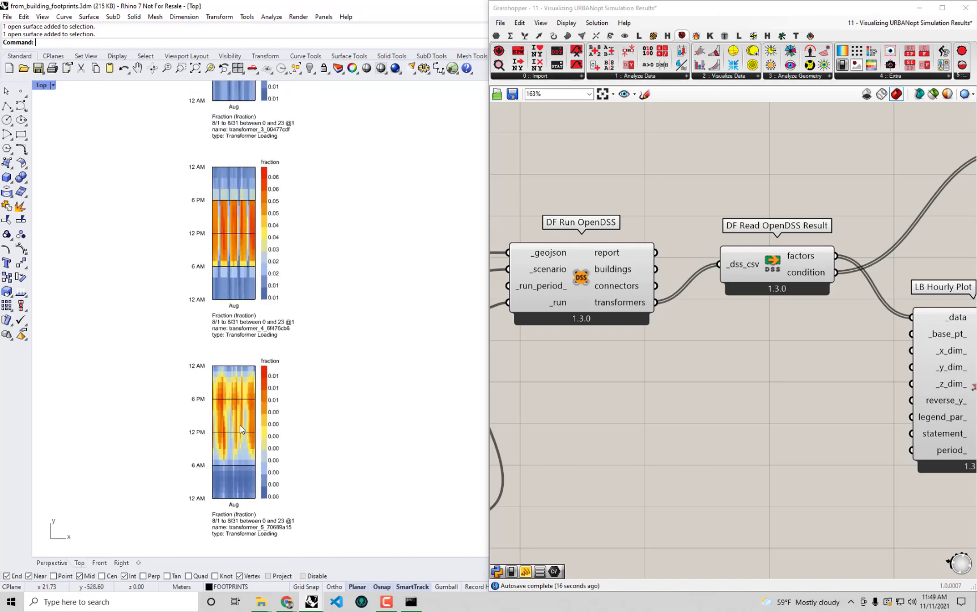
pyautogui.moveTo(274, 199); pyautogui.dragTo(274, 317, button='right')
pyautogui.moveTo(322, 238); pyautogui.dragTo(323, 275, button='right')
pyautogui.moveTo(265, 174); pyautogui.dragTo(227, 311, button='right')
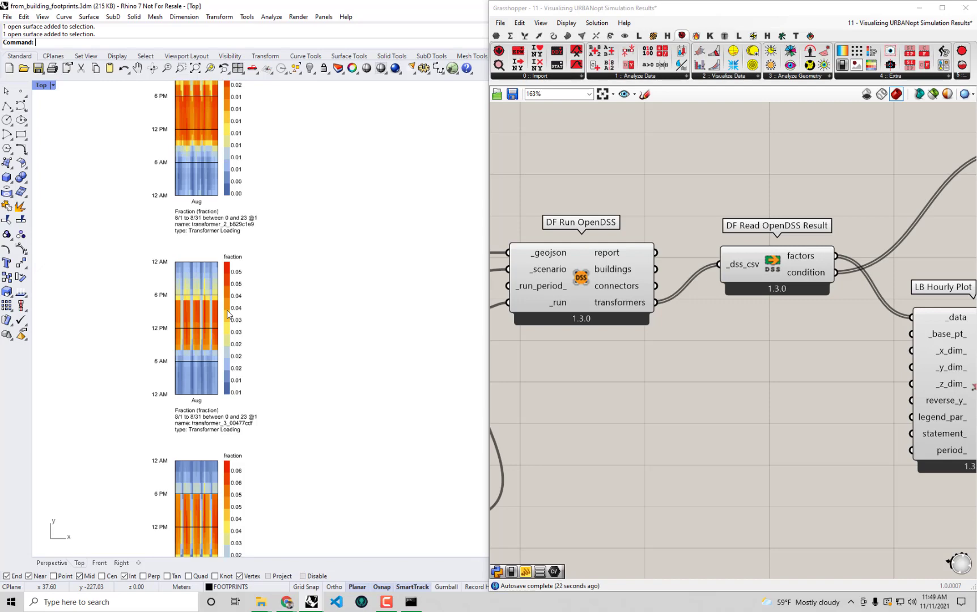
pyautogui.moveTo(298, 342); pyautogui.dragTo(320, 494, button='right')
pyautogui.moveTo(299, 238); pyautogui.dragTo(319, 347, button='right')
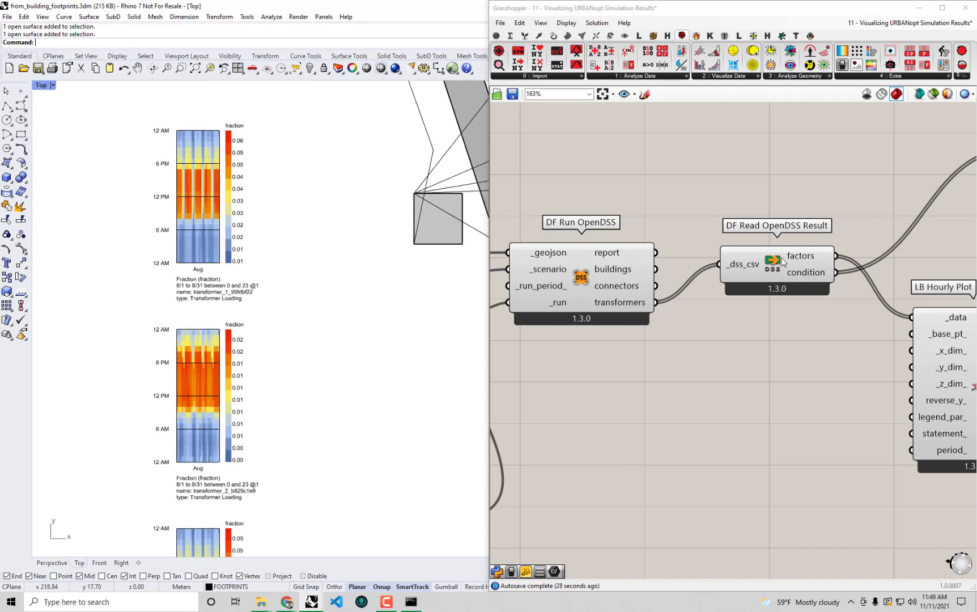
# Connect the reader's condition output to LB Hourly Plot _data and review transformer_1 to transformer_5 charts
pyautogui.click(820, 271)
pyautogui.moveTo(836, 273); pyautogui.dragTo(908, 319)
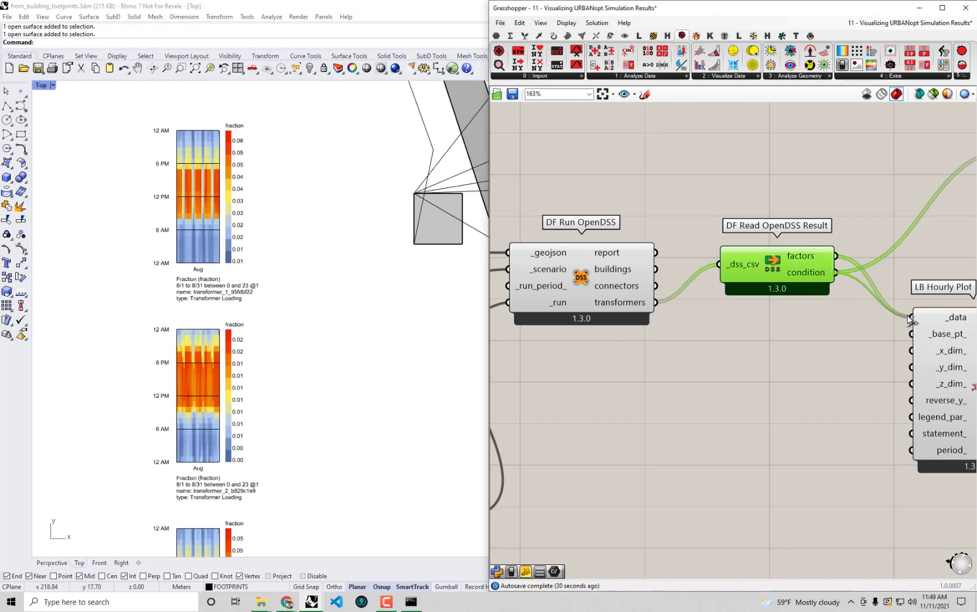
pyautogui.moveTo(285, 312); pyautogui.dragTo(268, 292, button='right')
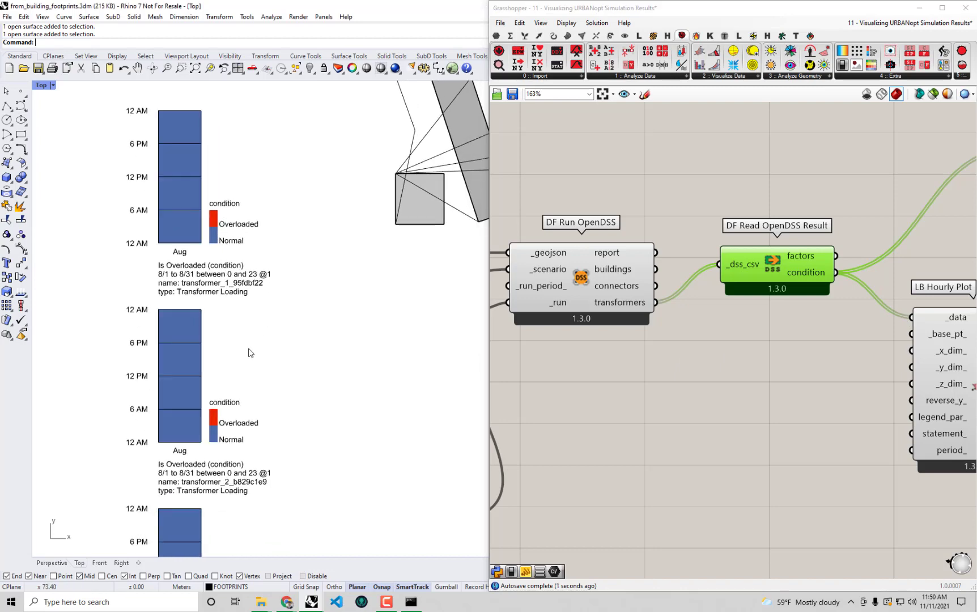
pyautogui.moveTo(246, 371); pyautogui.dragTo(243, 304, button='right')
pyautogui.moveTo(232, 445); pyautogui.dragTo(251, 354, button='right')
pyautogui.moveTo(252, 399); pyautogui.dragTo(273, 333, button='right')
pyautogui.moveTo(278, 385); pyautogui.dragTo(296, 310, button='right')
pyautogui.moveTo(311, 390); pyautogui.dragTo(324, 311, button='right')
pyautogui.moveTo(261, 430); pyautogui.dragTo(253, 277, button='right')
pyautogui.scroll(-2, 256, 327)
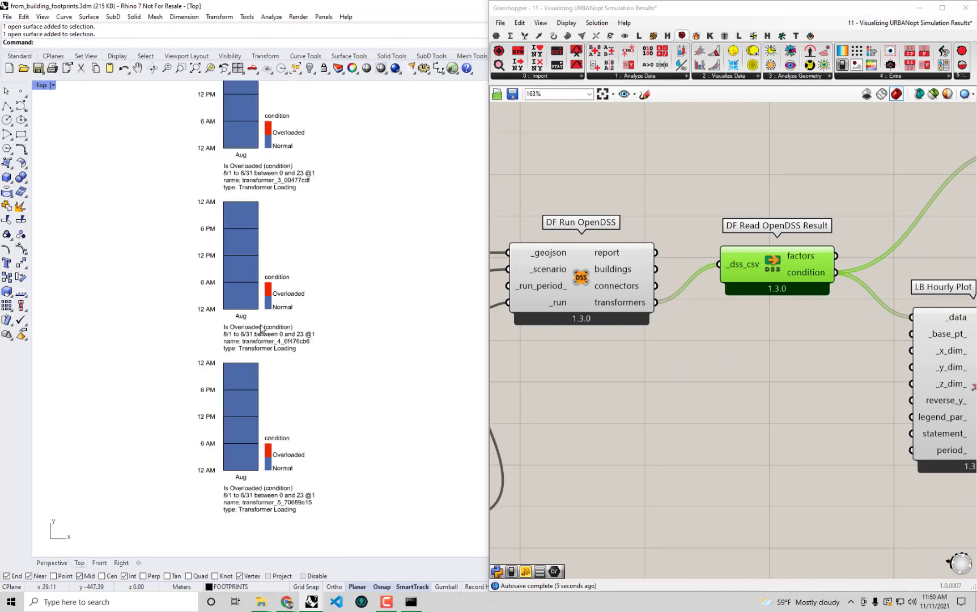
pyautogui.scroll(-2, 260, 328)
pyautogui.moveTo(290, 350); pyautogui.dragTo(310, 387, button='right')
pyautogui.moveTo(269, 166); pyautogui.dragTo(275, 303, button='right')
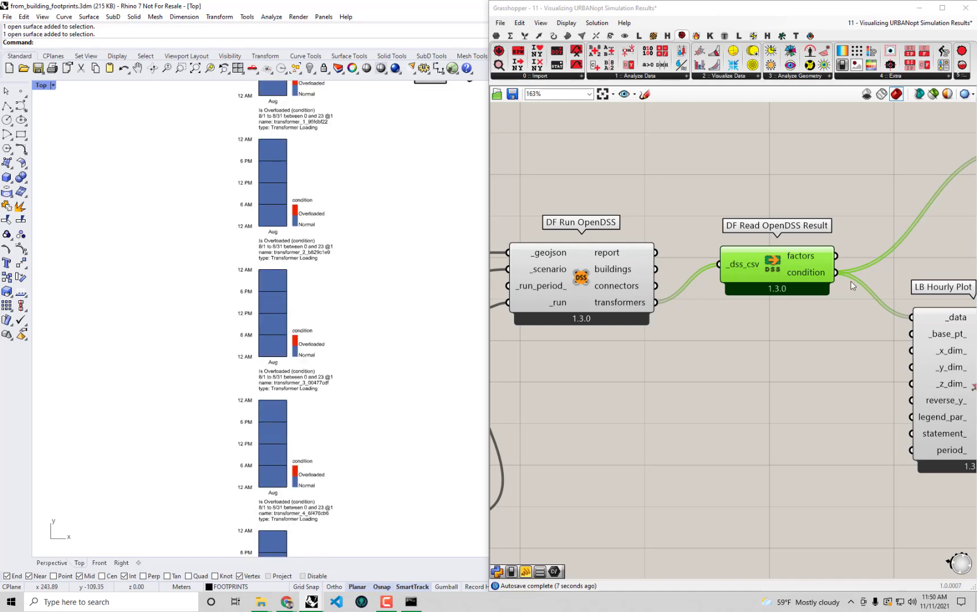
# Switch the plot data back to loading factors and compare the transformer heatmaps
pyautogui.moveTo(836, 258); pyautogui.dragTo(925, 321)
pyautogui.moveTo(320, 188); pyautogui.dragTo(338, 306, button='right')
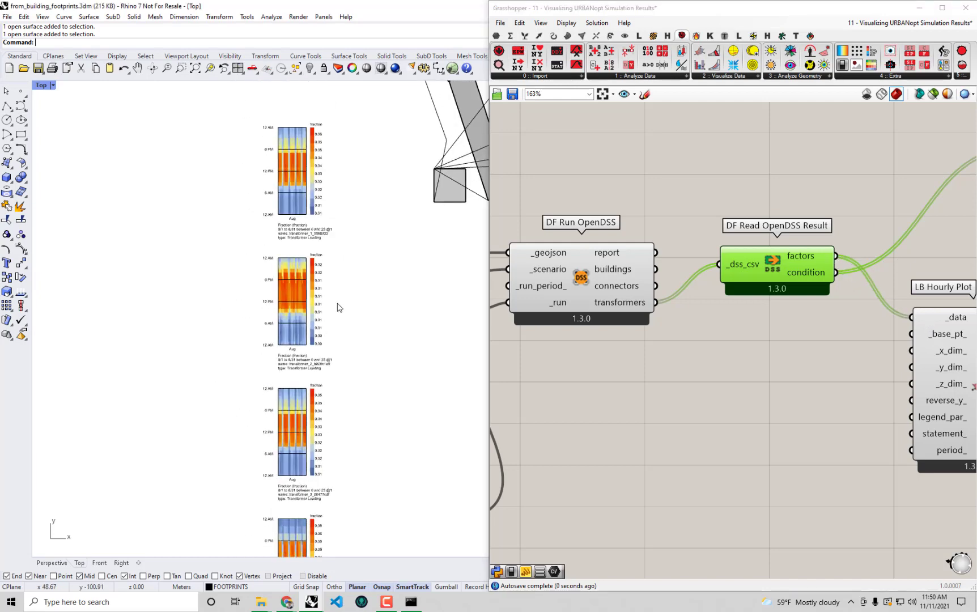
pyautogui.scroll(2, 327, 156)
pyautogui.scroll(3, 327, 165)
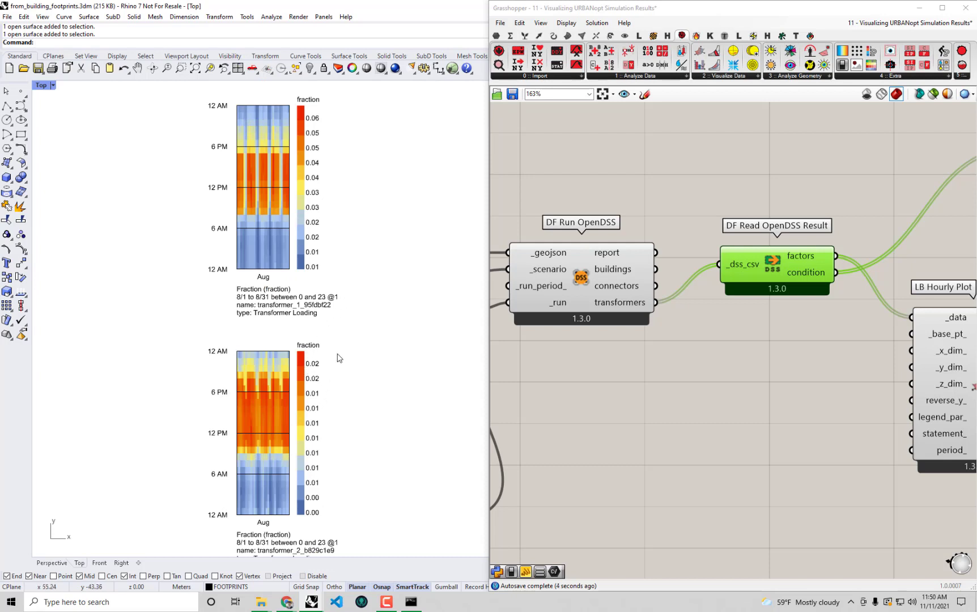
pyautogui.moveTo(325, 371); pyautogui.dragTo(290, 401, button='right')
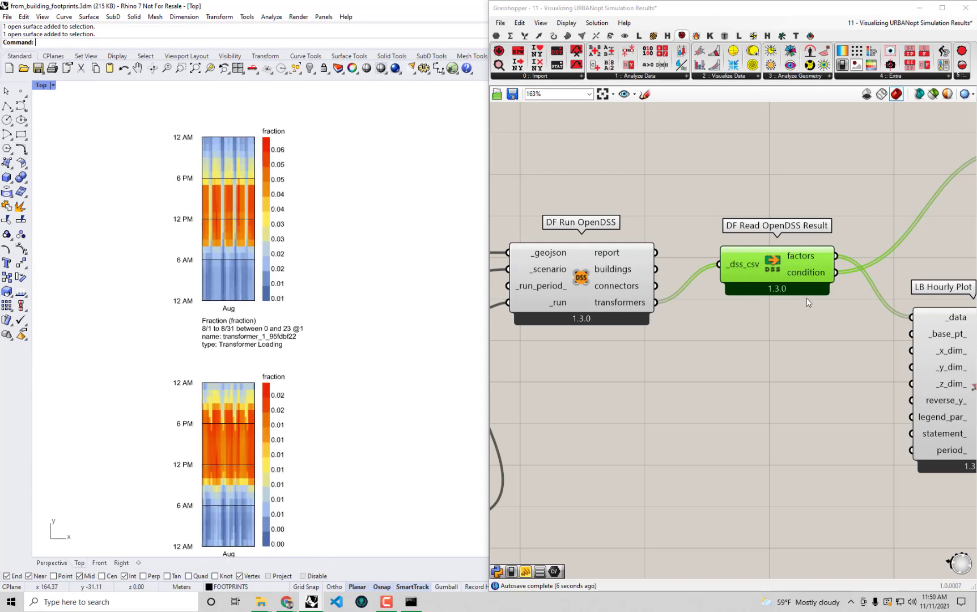
pyautogui.scroll(-4, 308, 232)
pyautogui.moveTo(308, 233); pyautogui.dragTo(284, 230, button='right')
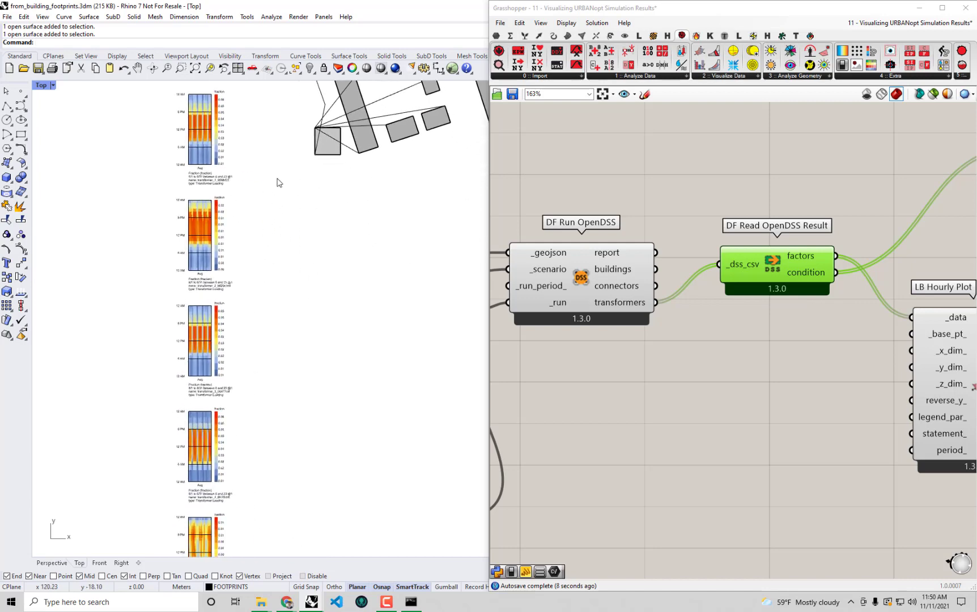
pyautogui.scroll(-4, 277, 183)
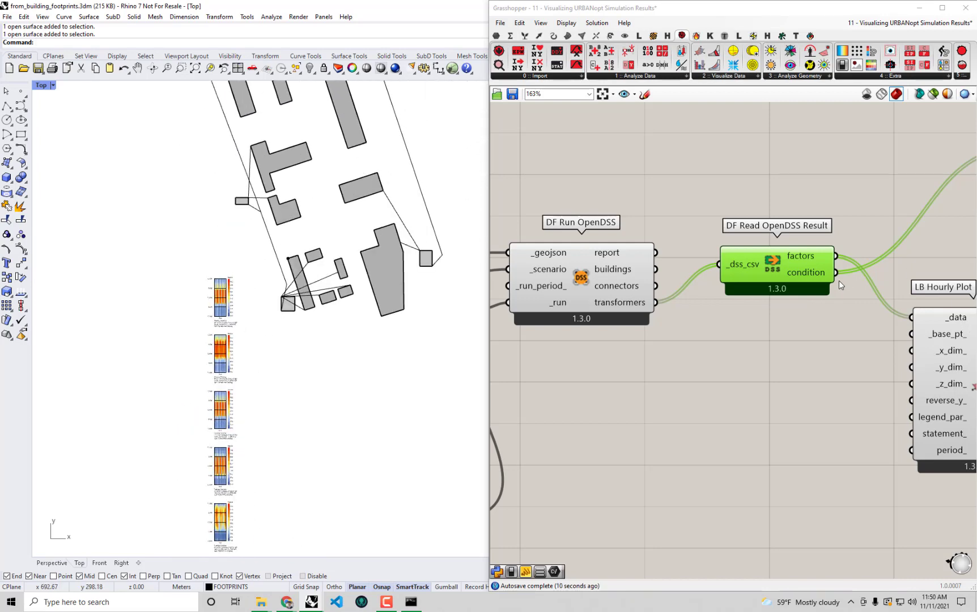
# Reconnect condition to the plot's _data and frame the district beside its condition charts
pyautogui.moveTo(836, 273); pyautogui.dragTo(911, 317)
pyautogui.scroll(-4, 207, 242)
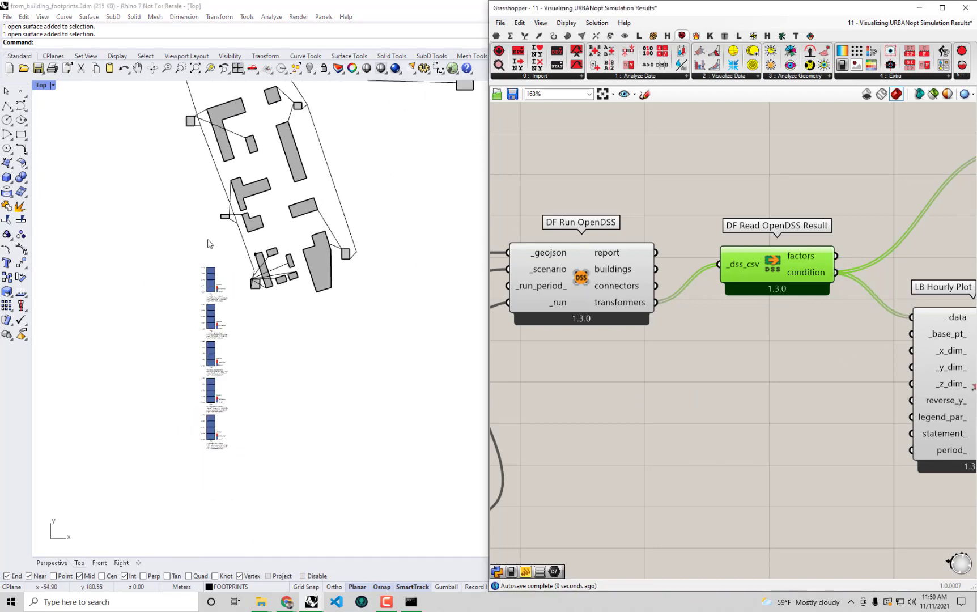
pyautogui.moveTo(282, 211); pyautogui.dragTo(325, 246, button='right')
pyautogui.moveTo(310, 314); pyautogui.dragTo(299, 314, button='right')
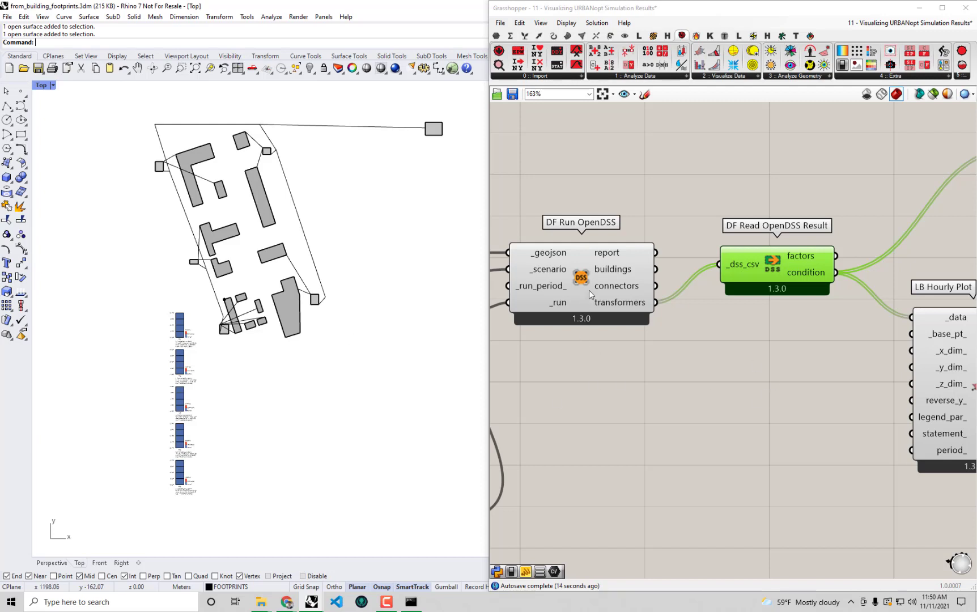
# Show the DF Run OpenDSS tooltip describing what the component does and requires
pyautogui.moveTo(583, 277)
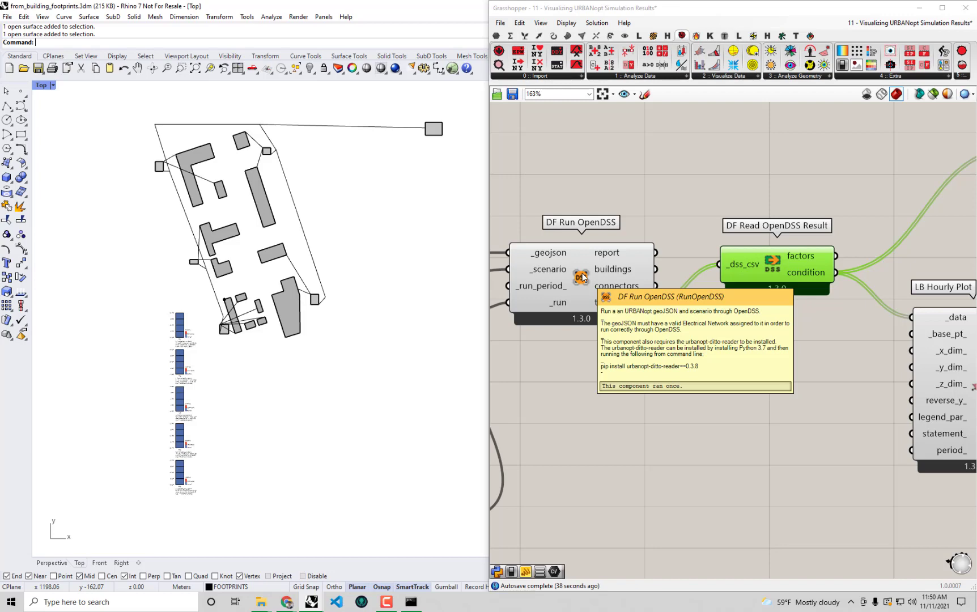
# Inspect the DF Transformer properties list and the first DF Electrical Connector wire list
pyautogui.scroll(-4, 583, 277)
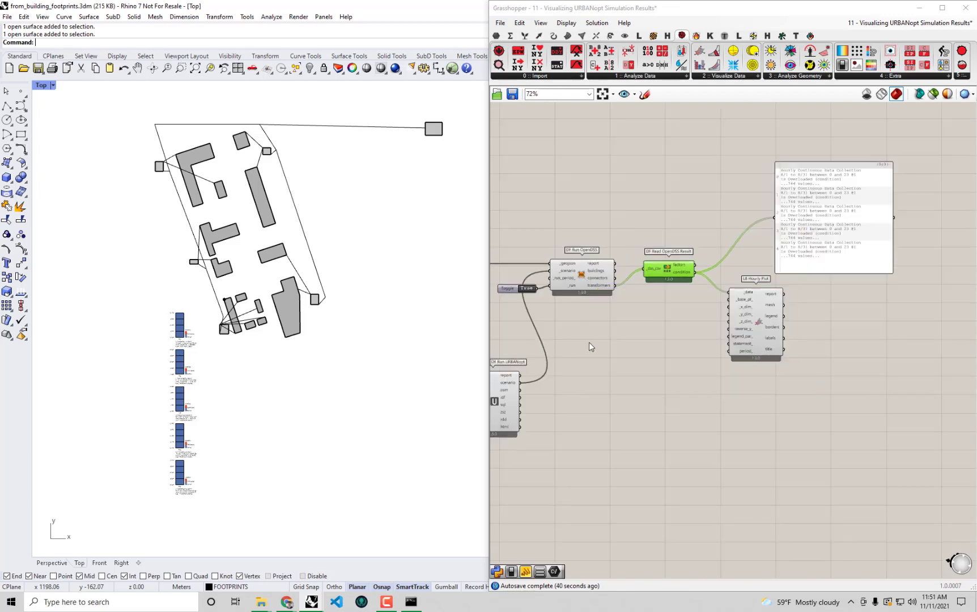
pyautogui.moveTo(588, 341); pyautogui.dragTo(888, 277, button='right')
pyautogui.moveTo(735, 344); pyautogui.dragTo(925, 282, button='right')
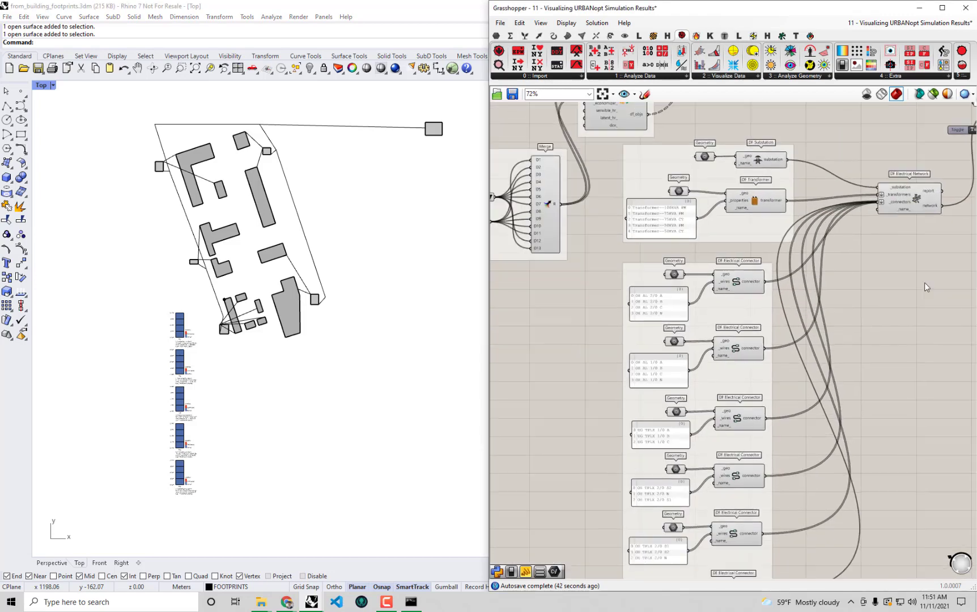
pyautogui.scroll(3, 764, 199)
pyautogui.click(609, 229)
pyautogui.click(594, 376)
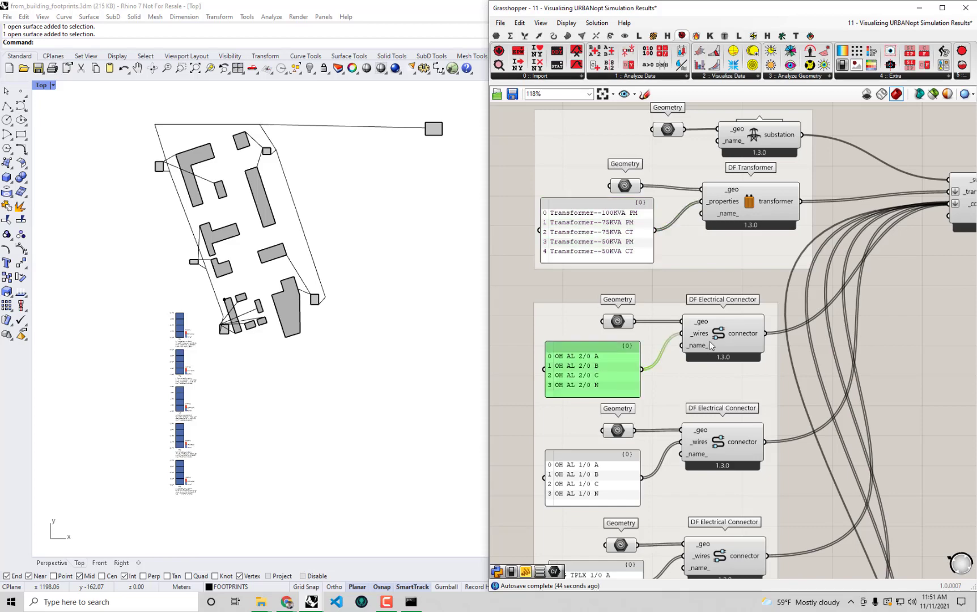
pyautogui.click(934, 302)
# Pan across the electrical network components and zoom out to 23% to see the whole definition
pyautogui.scroll(-2, 933, 302)
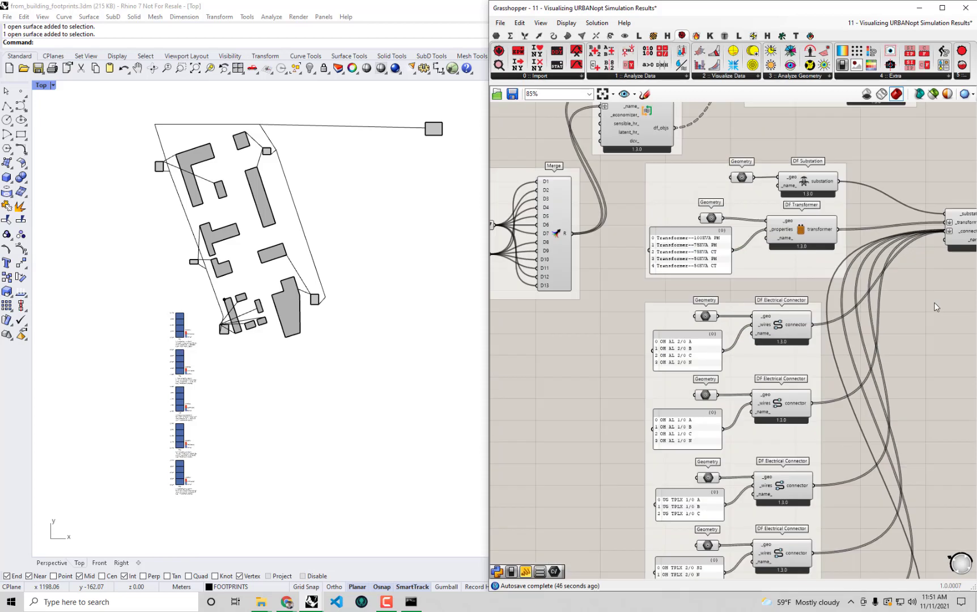
pyautogui.moveTo(933, 302); pyautogui.dragTo(828, 297, button='right')
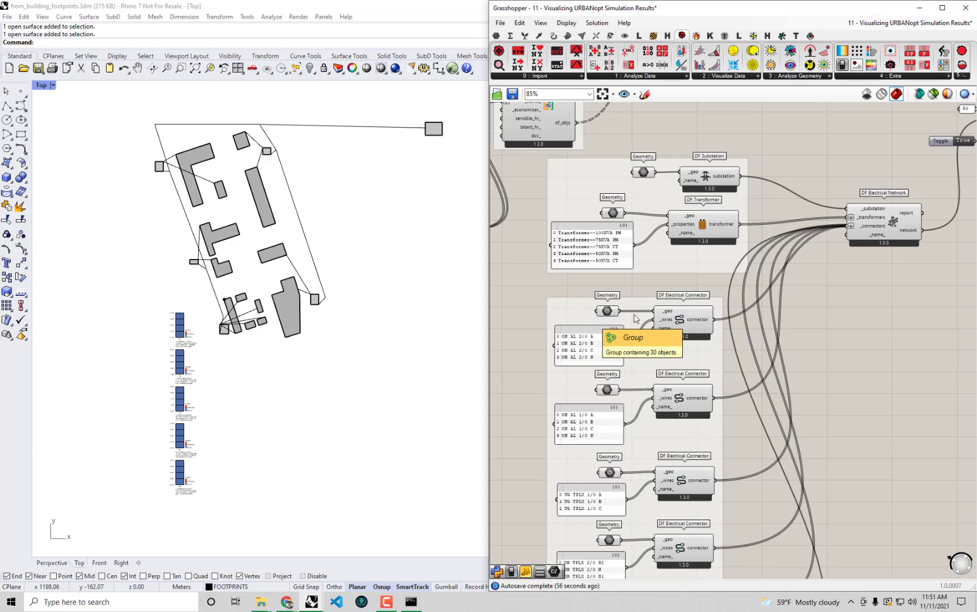
pyautogui.scroll(-2, 828, 267)
pyautogui.scroll(2, 847, 274)
pyautogui.moveTo(701, 341); pyautogui.dragTo(687, 321, button='right')
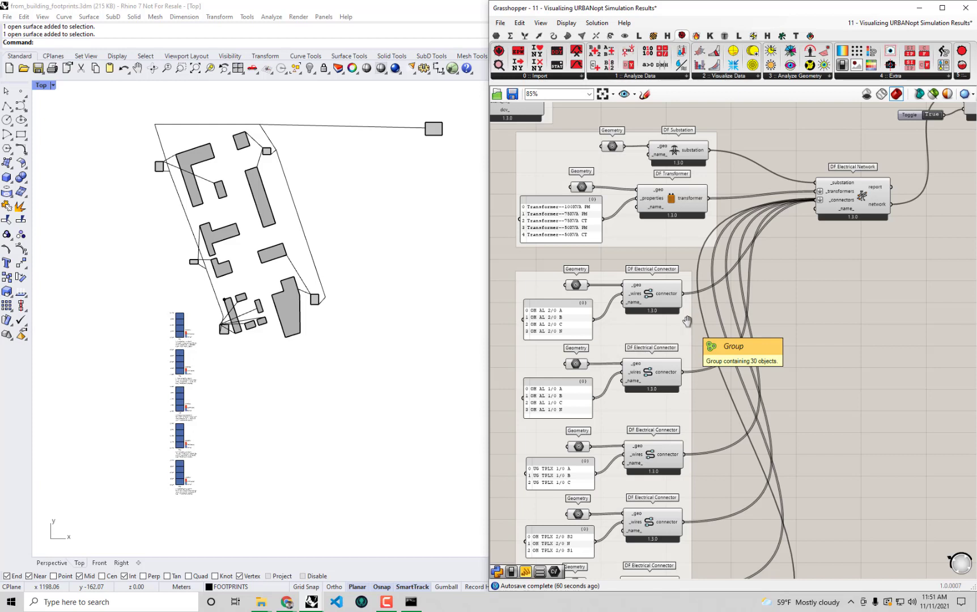
pyautogui.scroll(-5, 810, 321)
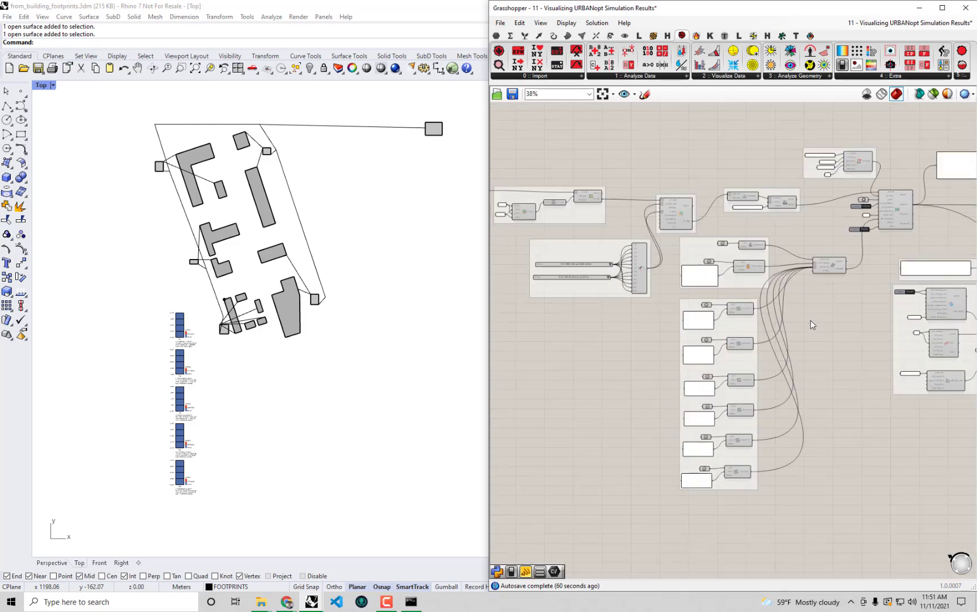
pyautogui.moveTo(766, 287); pyautogui.dragTo(647, 272, button='right')
pyautogui.scroll(-1, 715, 283)
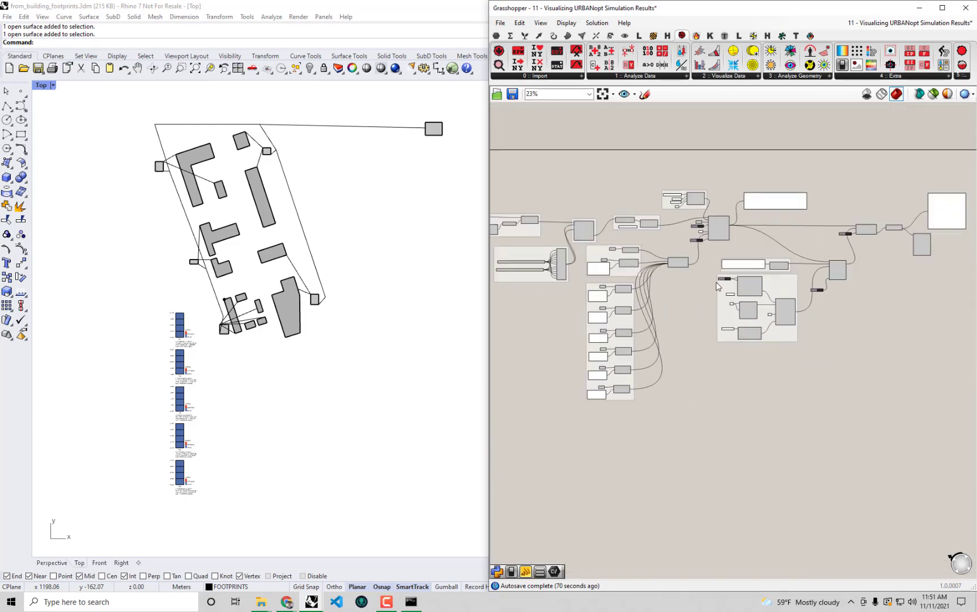